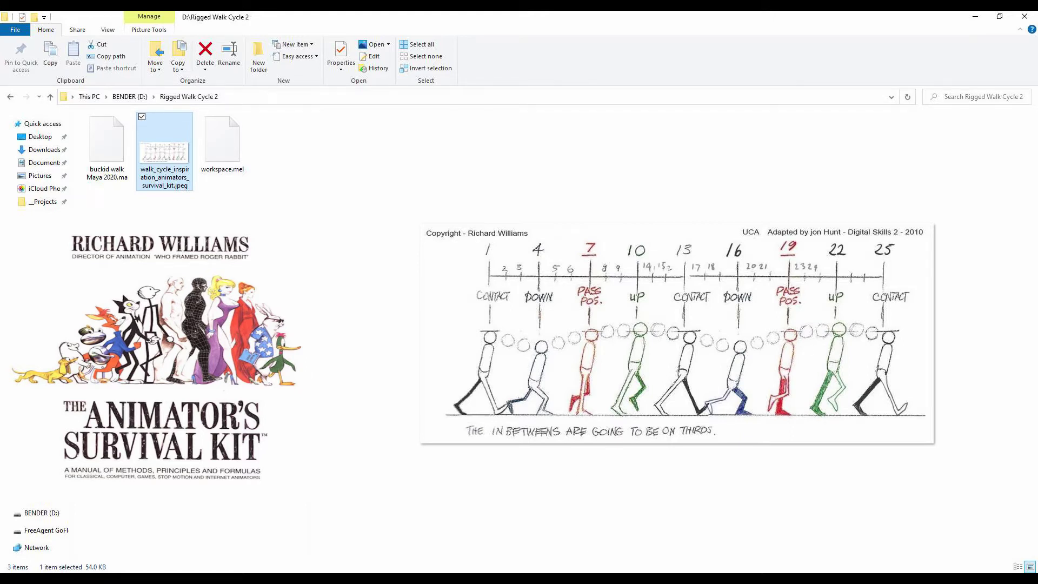
Step: Switch to Maya with the open scene buckid walk Maya 2020.ma to inspect the character rig
left_click(594, 579)
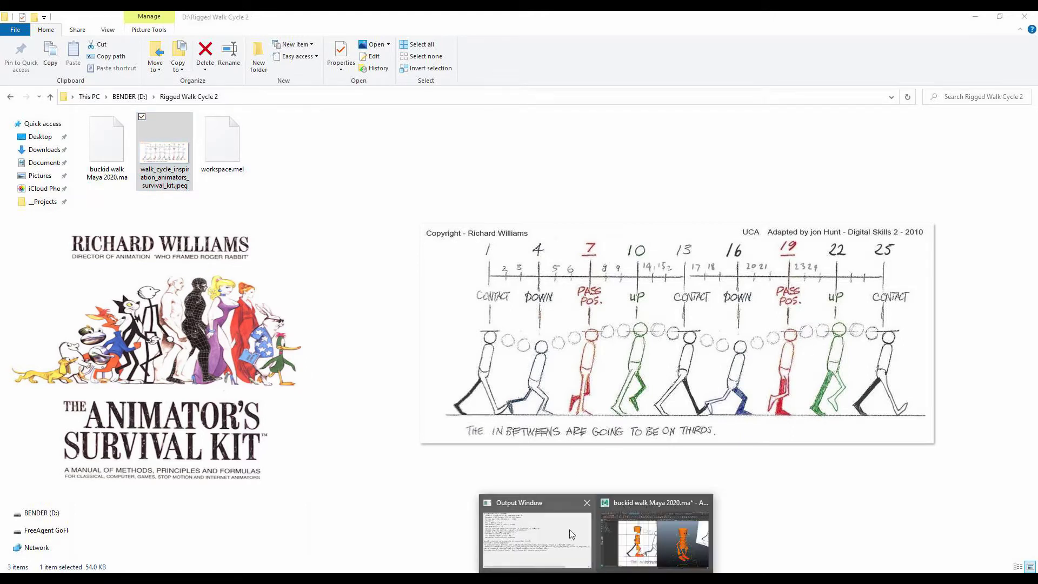
left_click(666, 542)
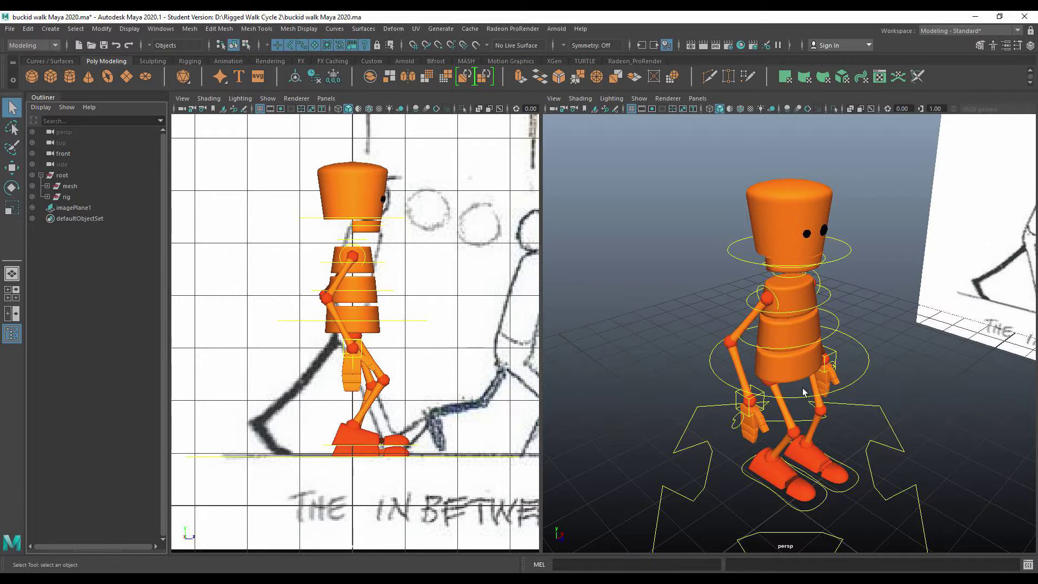
left_click_drag(803, 393, 782, 379, "alt")
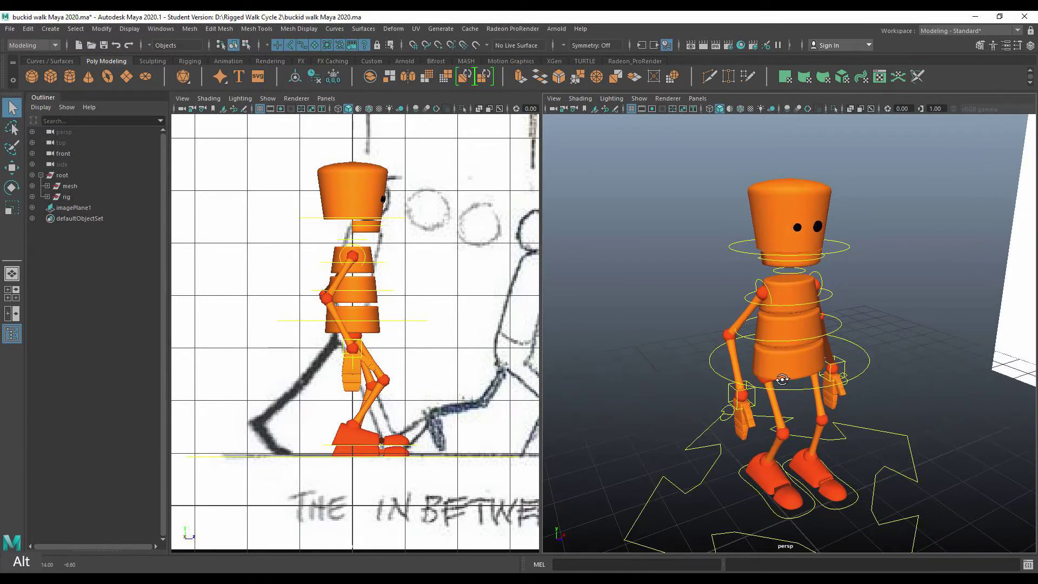
Step: Inspect the character's head, three torso, forearm, elbow and shoulder meshes by selecting them in the perspective view, and clear the selection
left_click(795, 209)
left_click(790, 279)
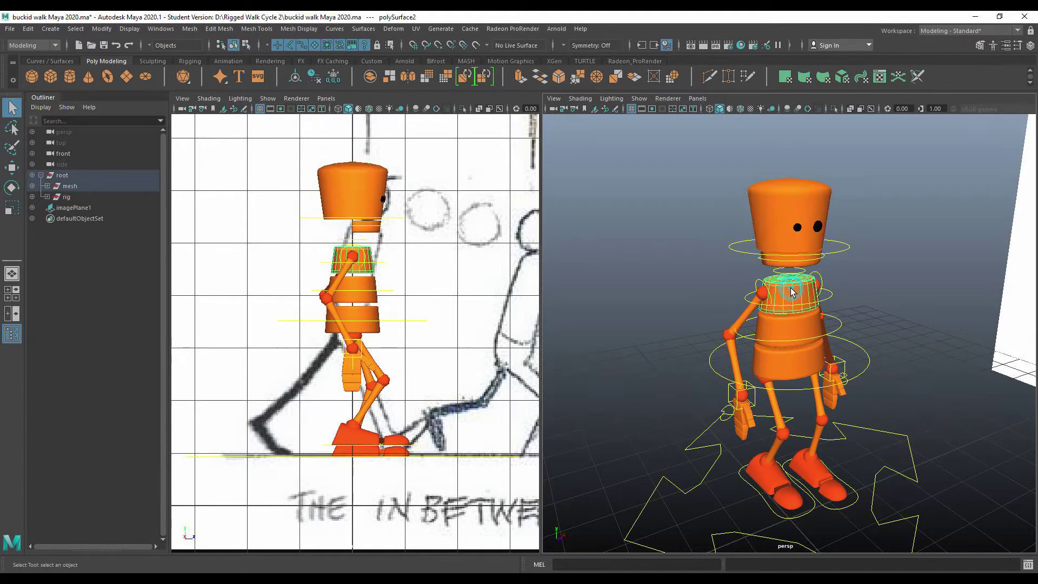
left_click(787, 332, "shift")
left_click(785, 371, "shift")
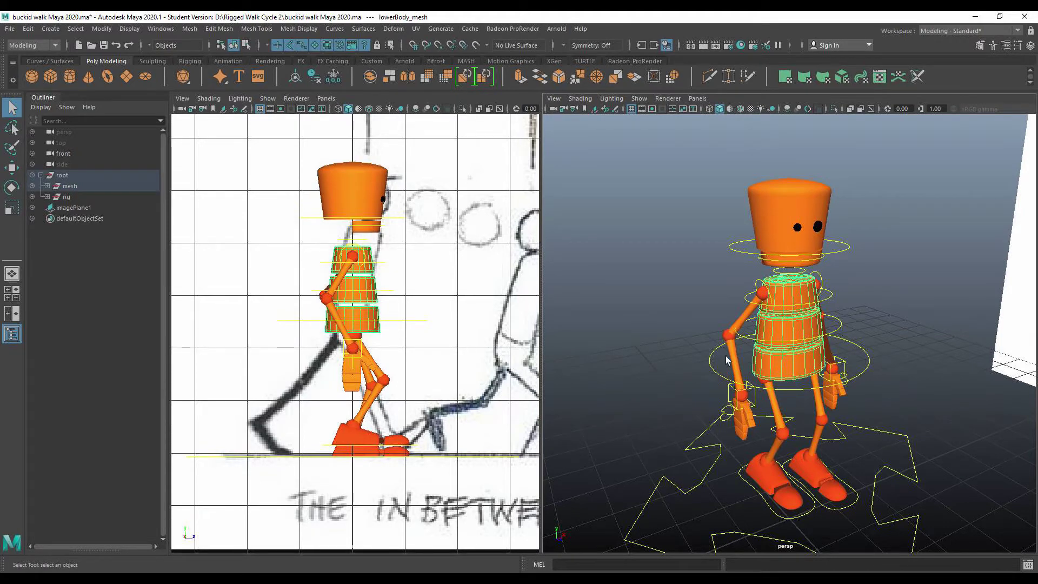
left_click(729, 357)
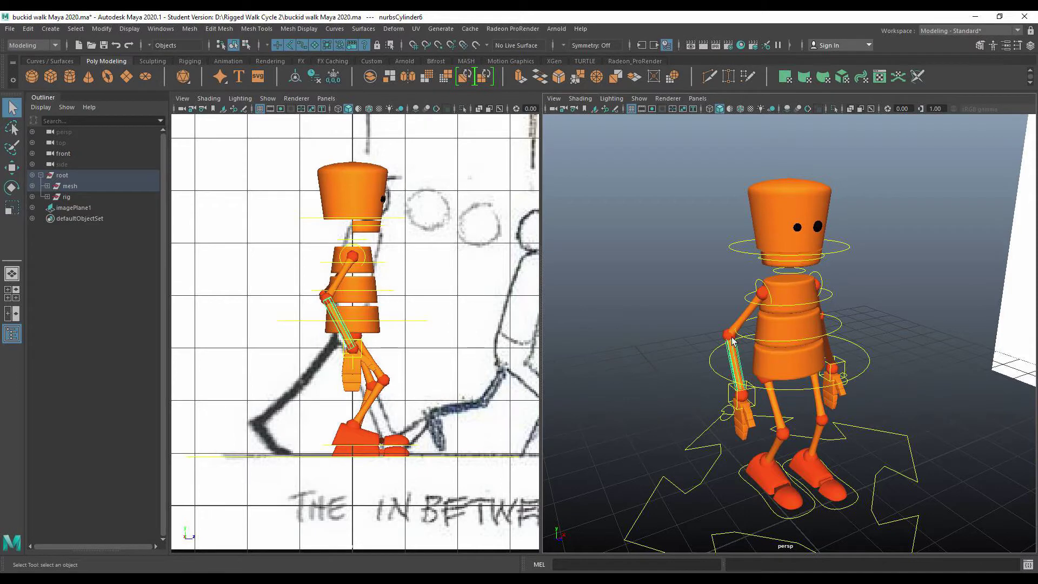
left_click(728, 335)
left_click(763, 295)
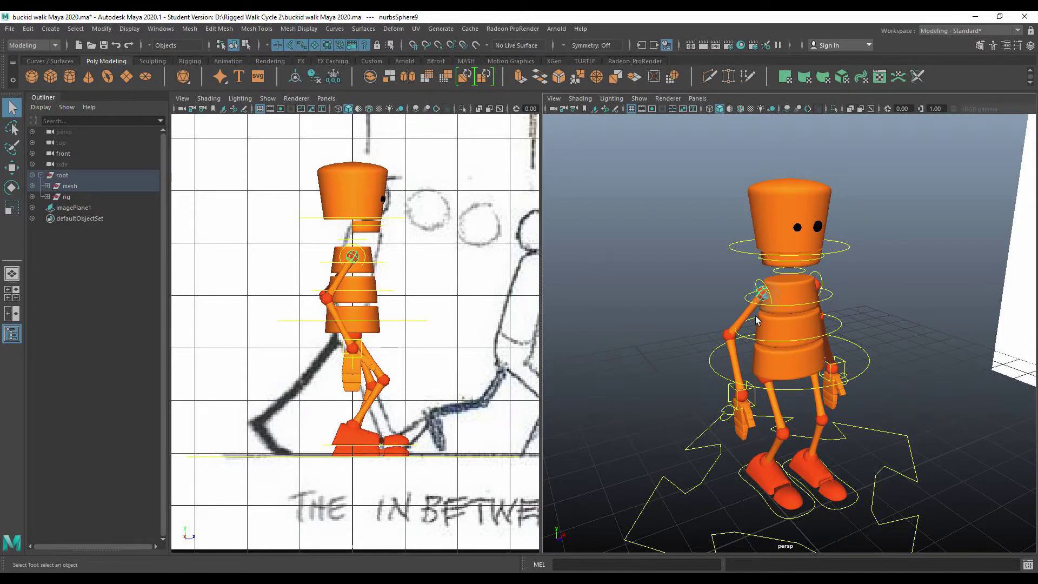
left_click(670, 322)
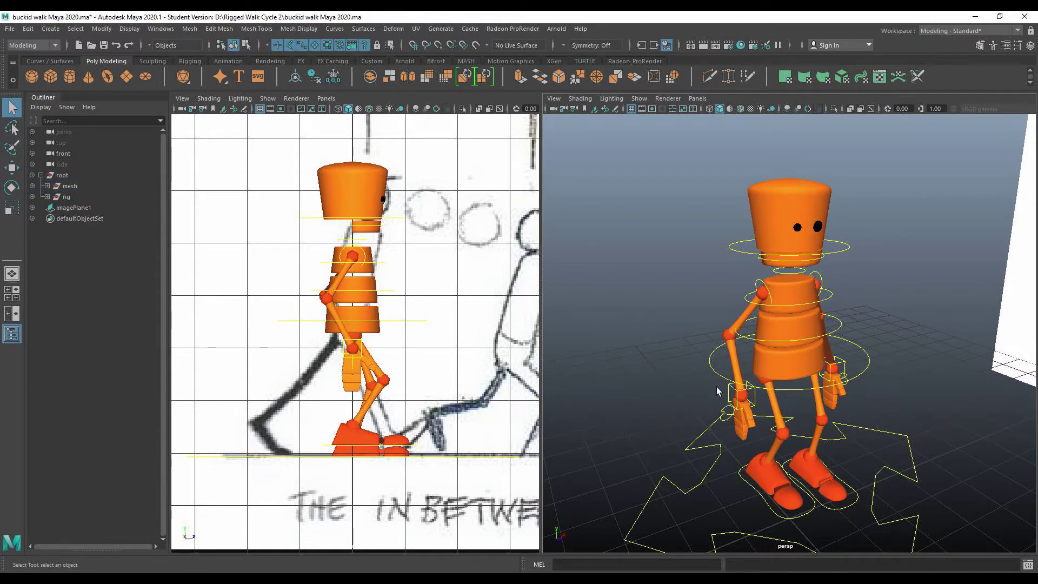
Step: Compare selecting the yellow pelvis and head control curves with selecting the arm and torso meshes
left_click(710, 365)
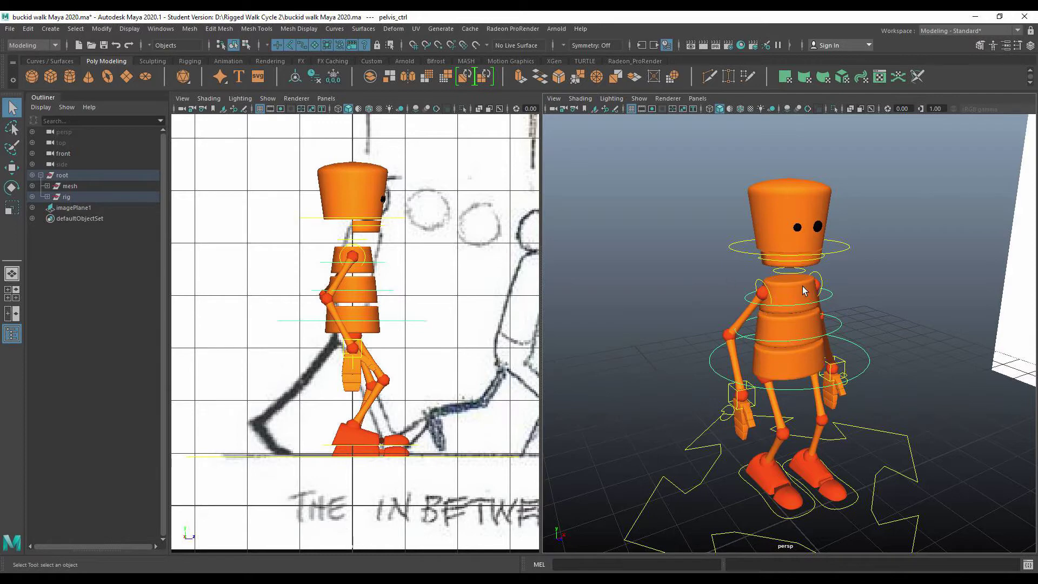
left_click(763, 294)
left_click(732, 349)
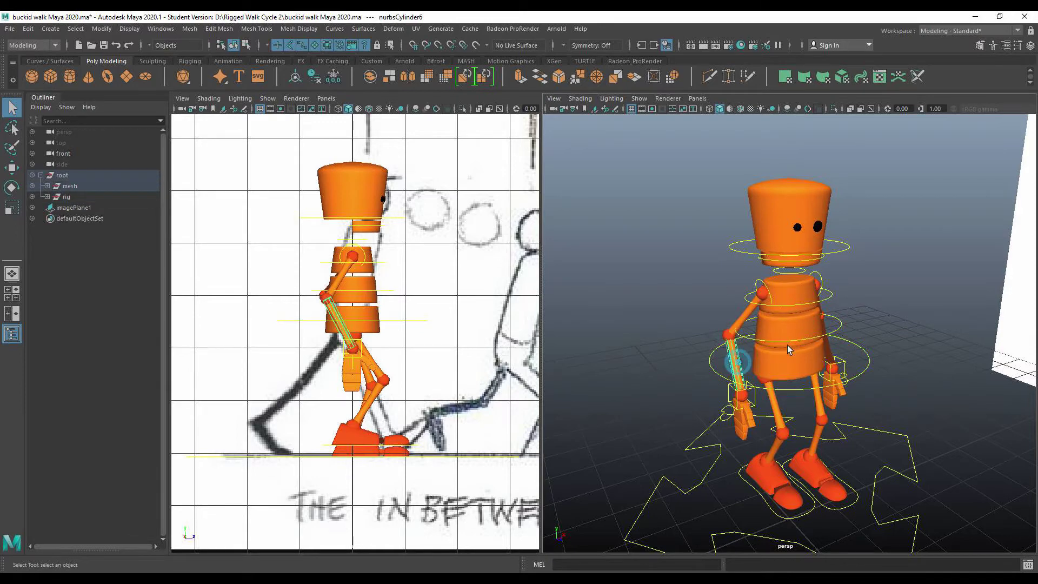
left_click(792, 329)
left_click(857, 359)
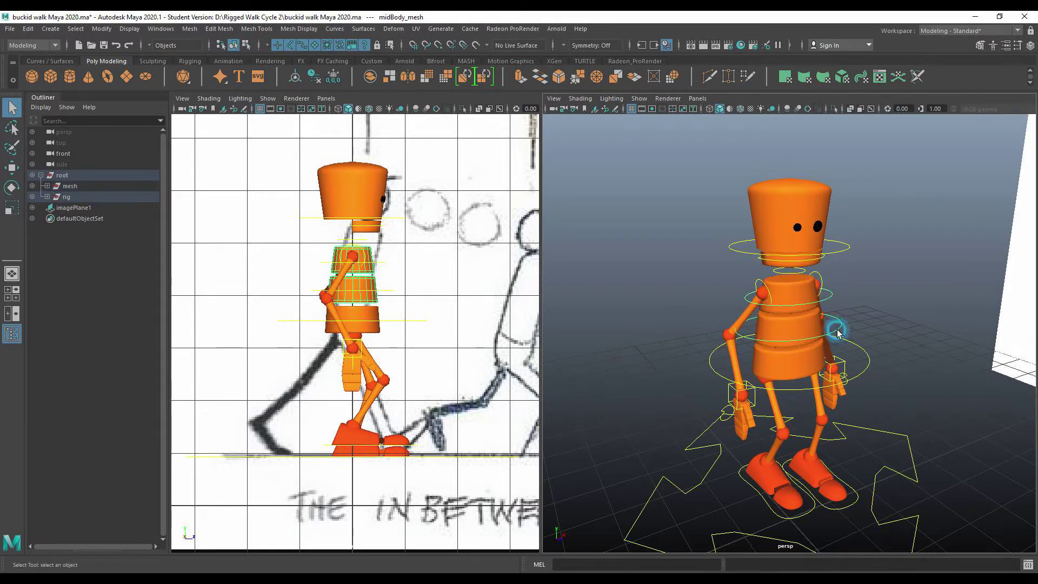
left_click(867, 369)
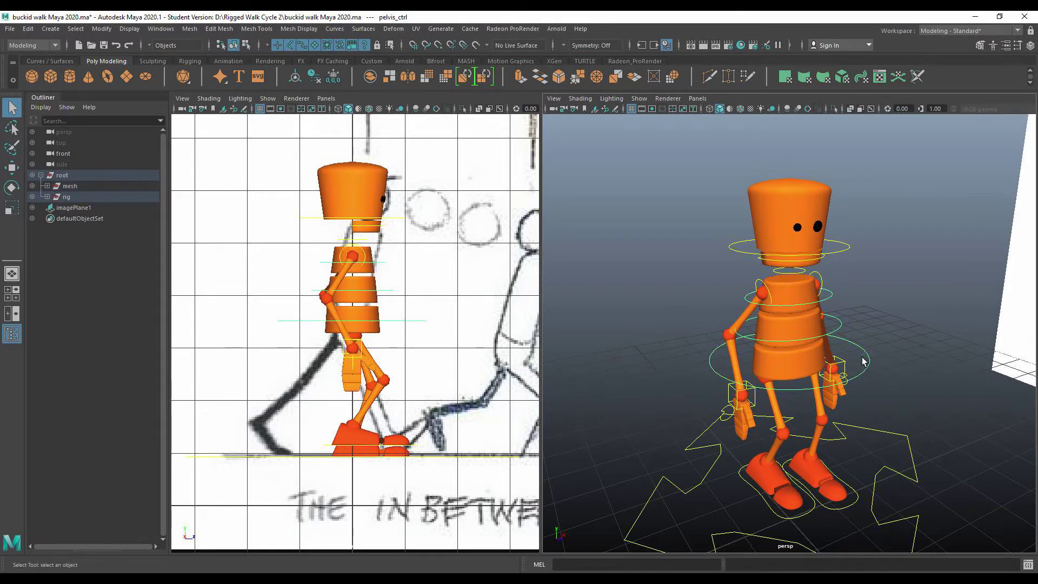
left_click(849, 249)
Step: Move the pelvis control forward to about Z 0.23 and raise it to about Y 3.84
left_click(861, 374)
key("w")
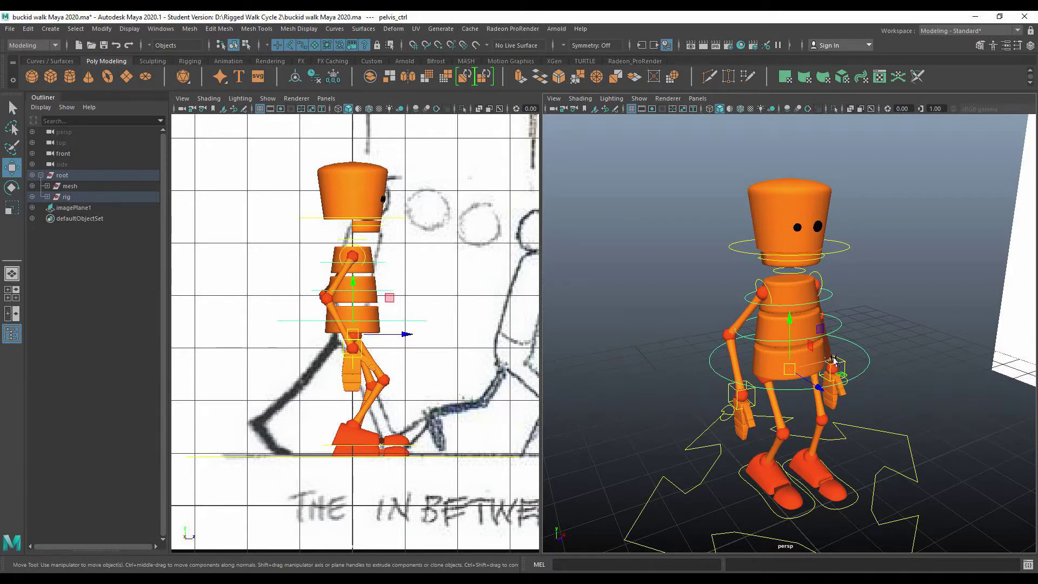
left_click_drag(846, 366, 824, 396)
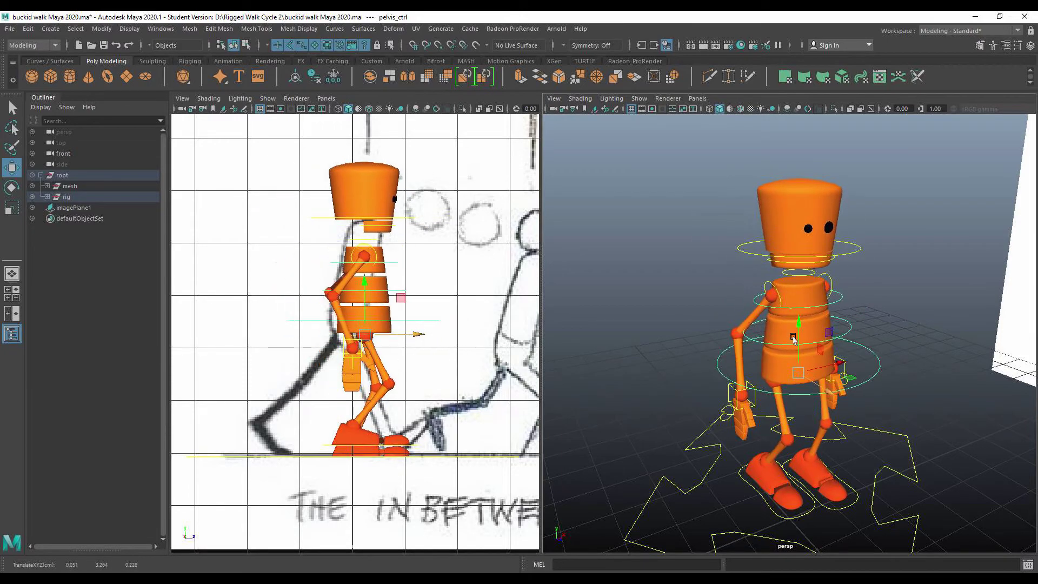
left_click_drag(799, 337, 794, 295)
Step: Try moving the right thigh mesh directly out to the character's side, and undo that move
left_click(773, 398)
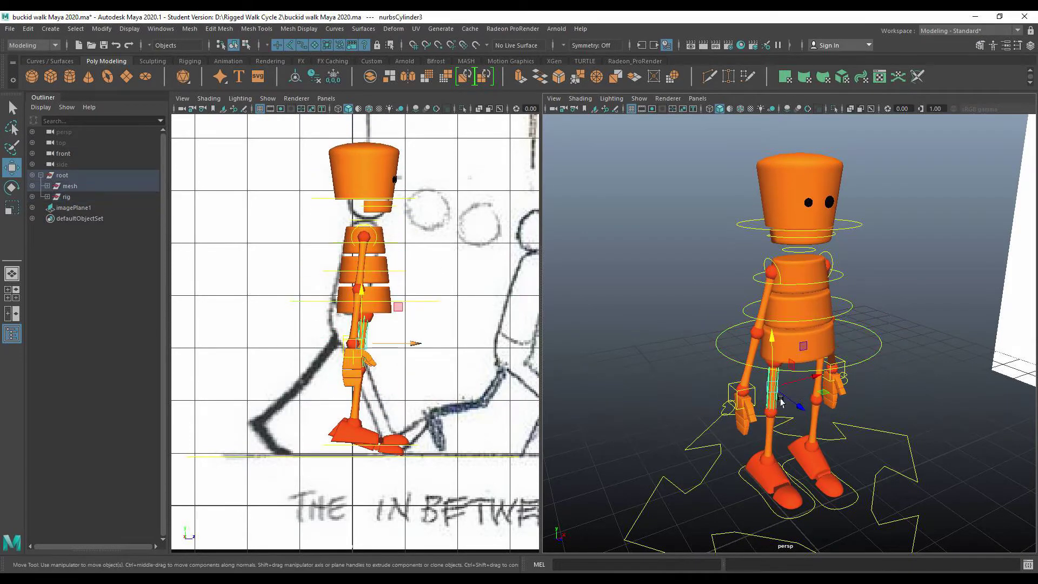
middle_click_drag(811, 378, 735, 393)
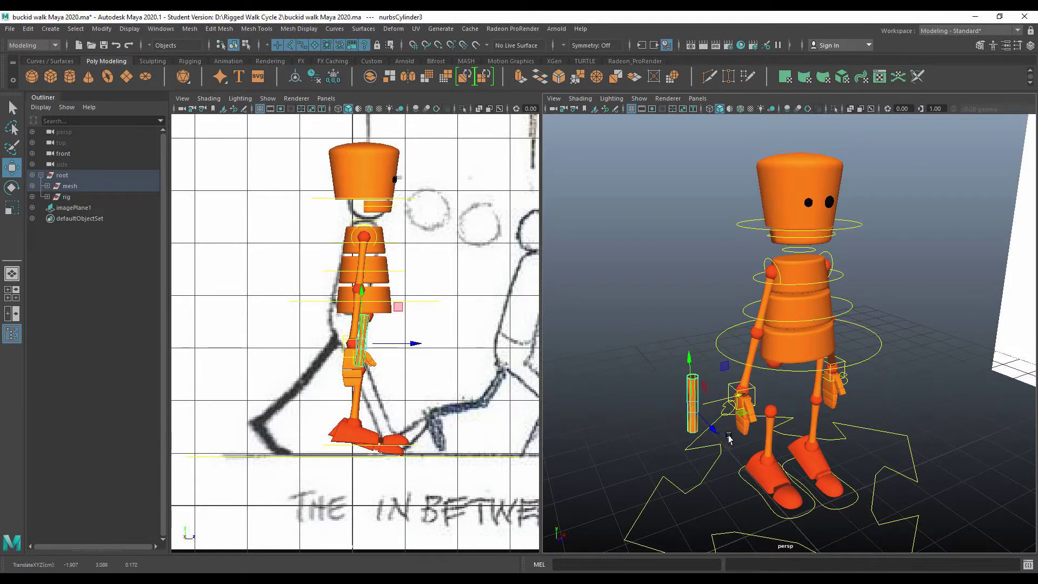
key("ctrl+z")
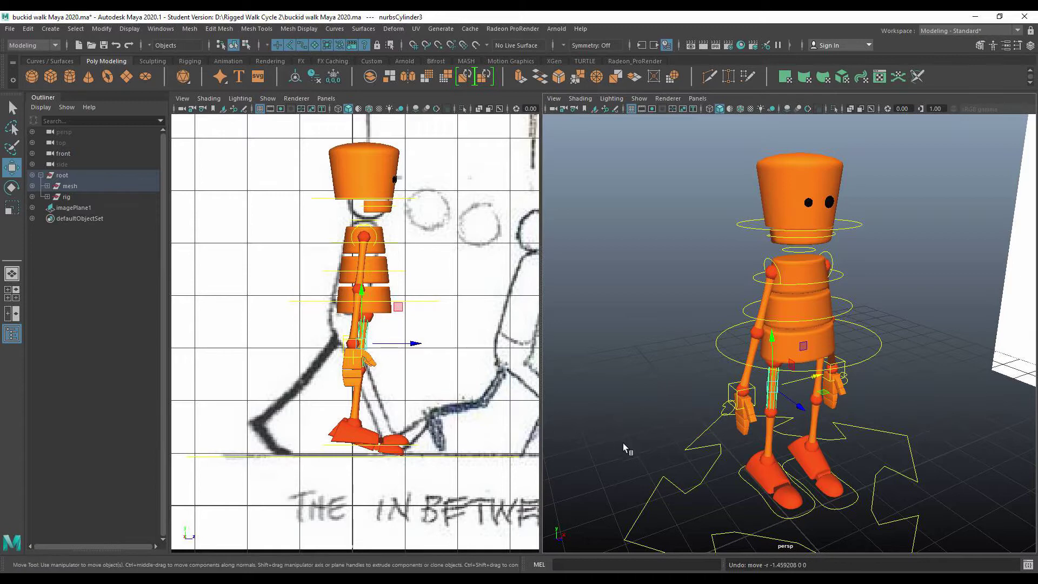
Step: Reselect the pelvis control, move it forward to about Z 0.39 and lower it to about Y 3.45
left_click(799, 405)
left_click(892, 360)
left_click(863, 358)
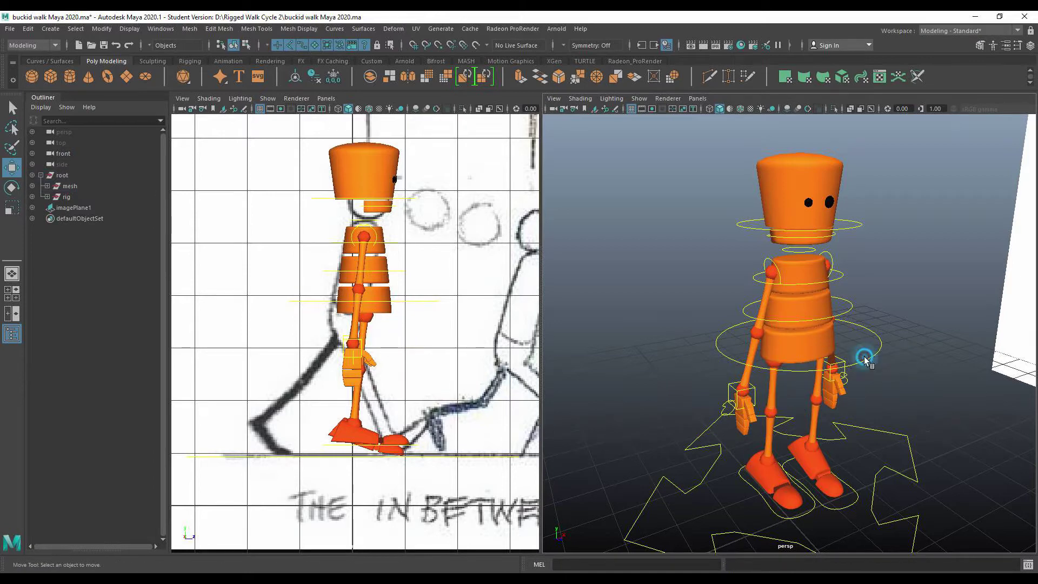
left_click(870, 359)
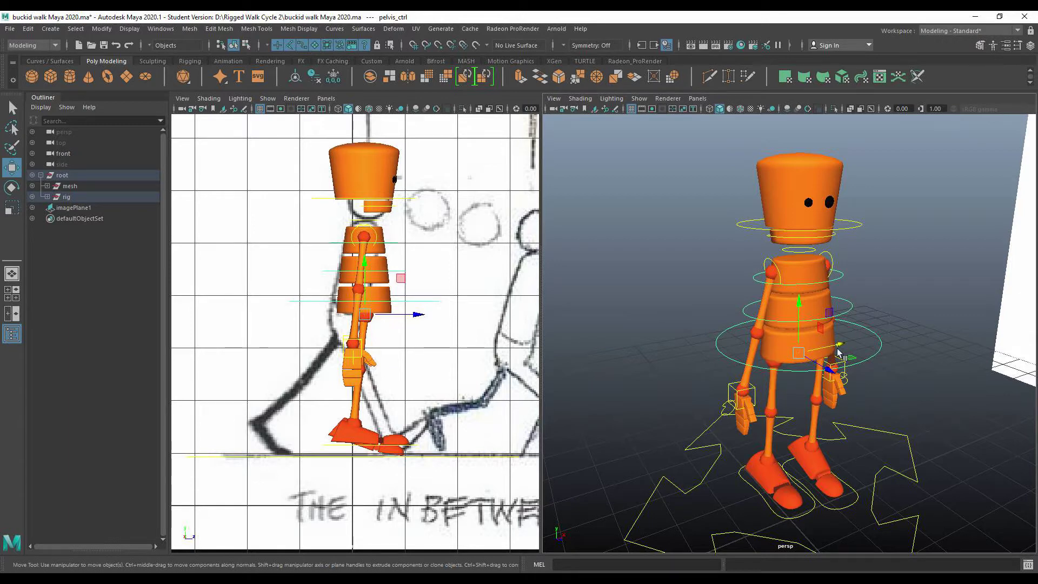
left_click_drag(829, 370, 827, 391)
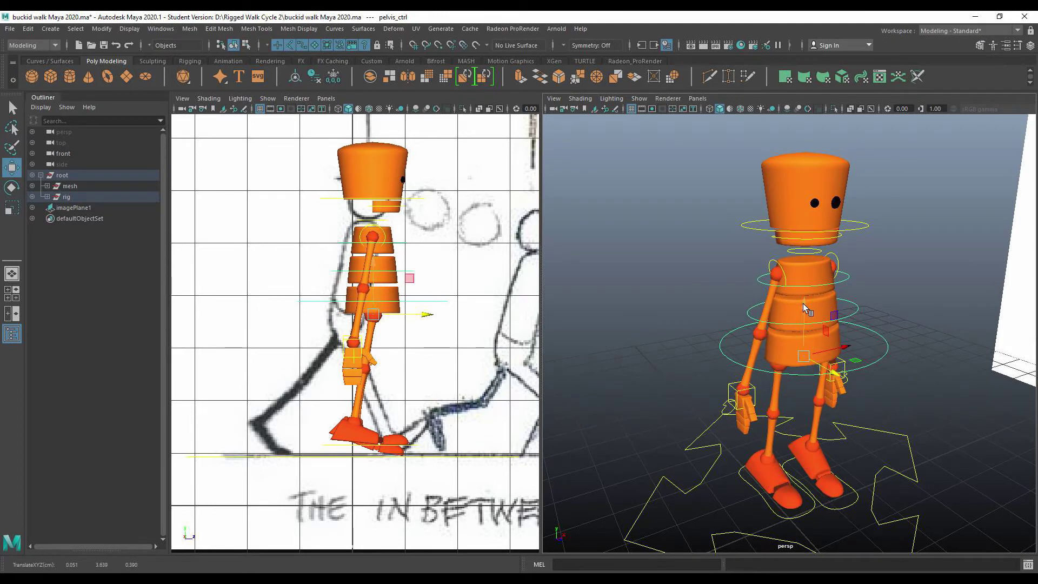
left_click_drag(802, 303, 799, 311)
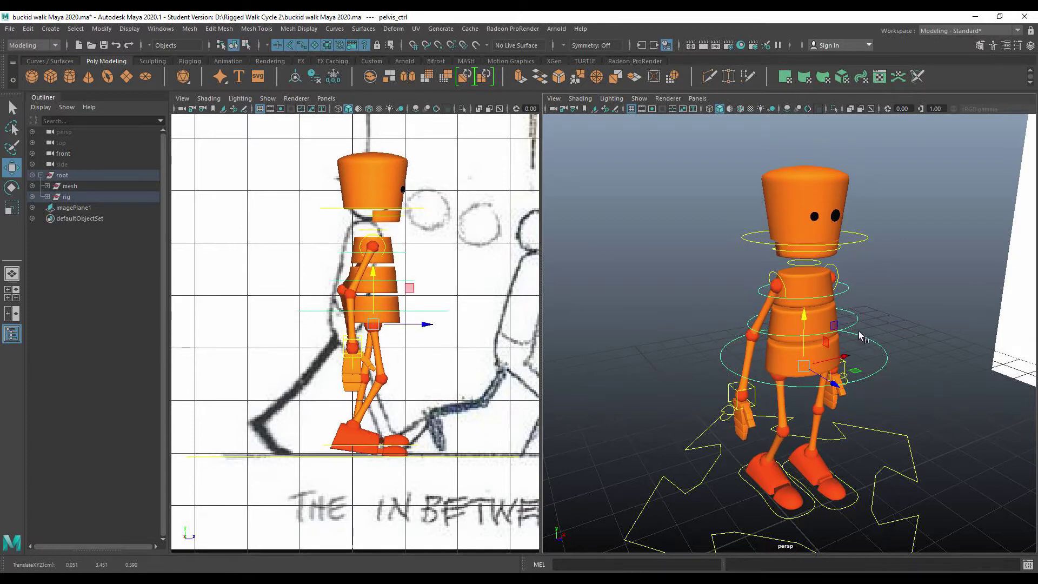
Step: Select the head control, the large ground control and the foot controls one after another to inspect them
left_click(872, 243)
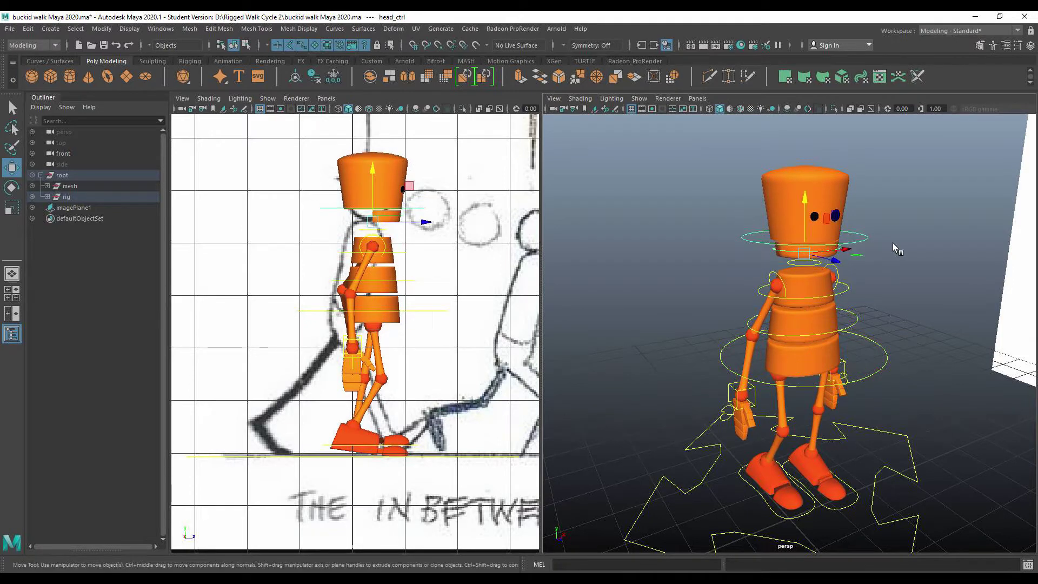
left_click(702, 480)
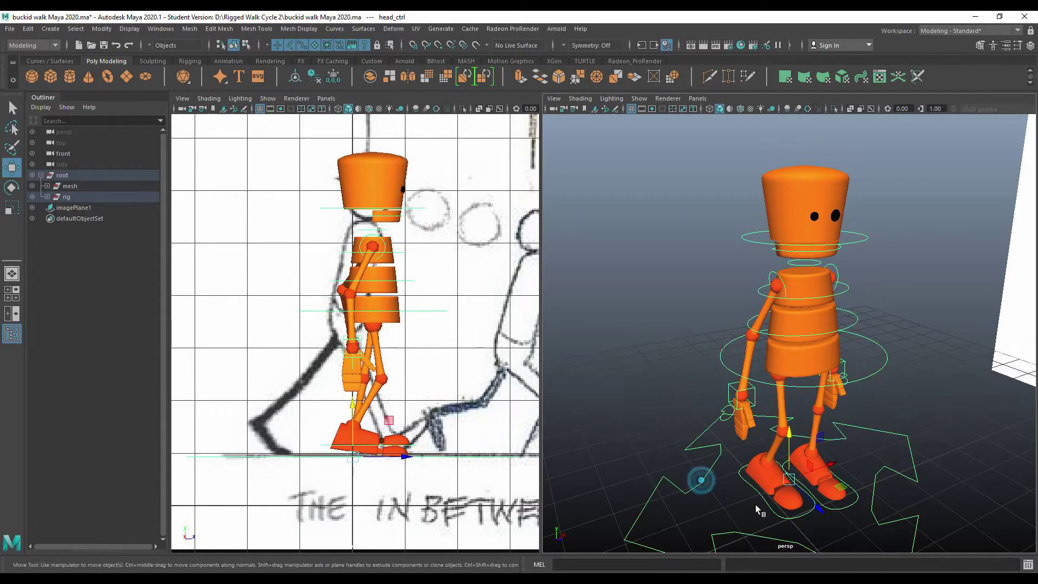
left_click(800, 516)
left_click(847, 505)
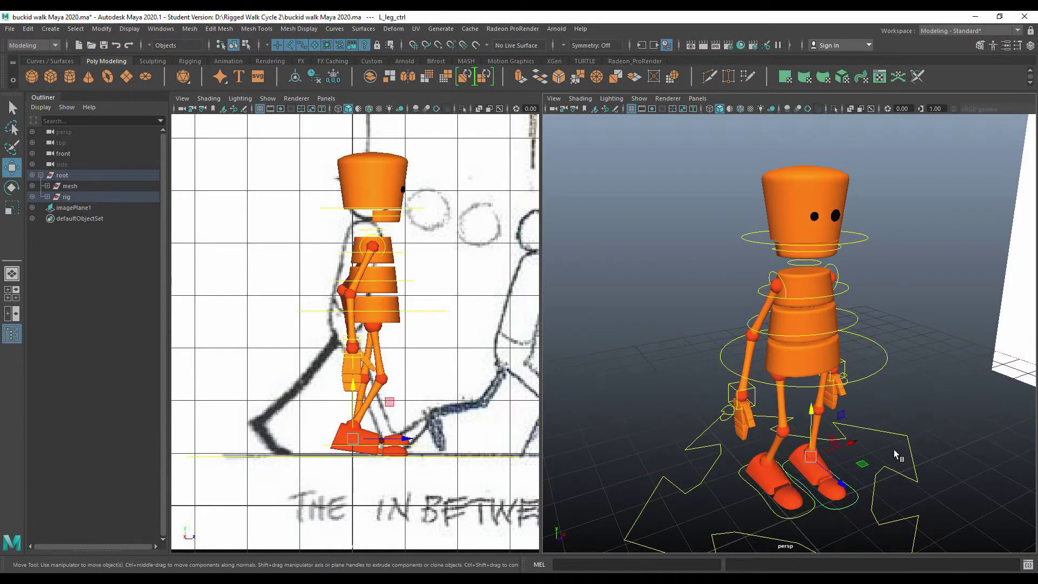
left_click(832, 469)
Step: Adjust the height of the right and left foot controls slightly
left_click(802, 517)
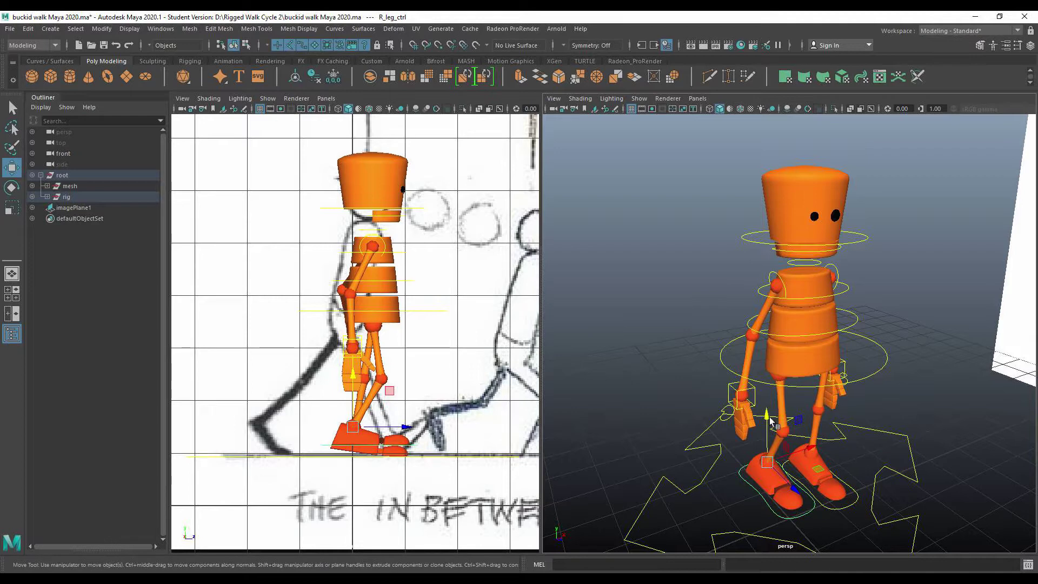
left_click_drag(765, 427, 811, 427)
left_click(839, 508)
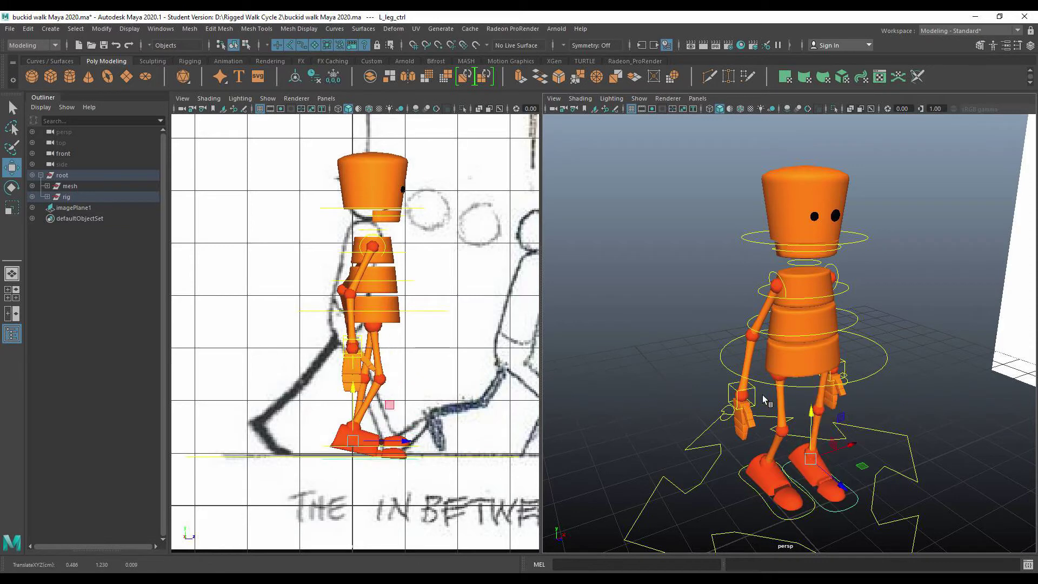
Step: Move the right arm control up and forward to about Y 3.09 and Z 0.18, and rotate the hand
left_click(751, 390)
mouse_move(745, 349)
left_mouse_down()
mouse_move(741, 300)
mouse_move(735, 342)
left_mouse_up()
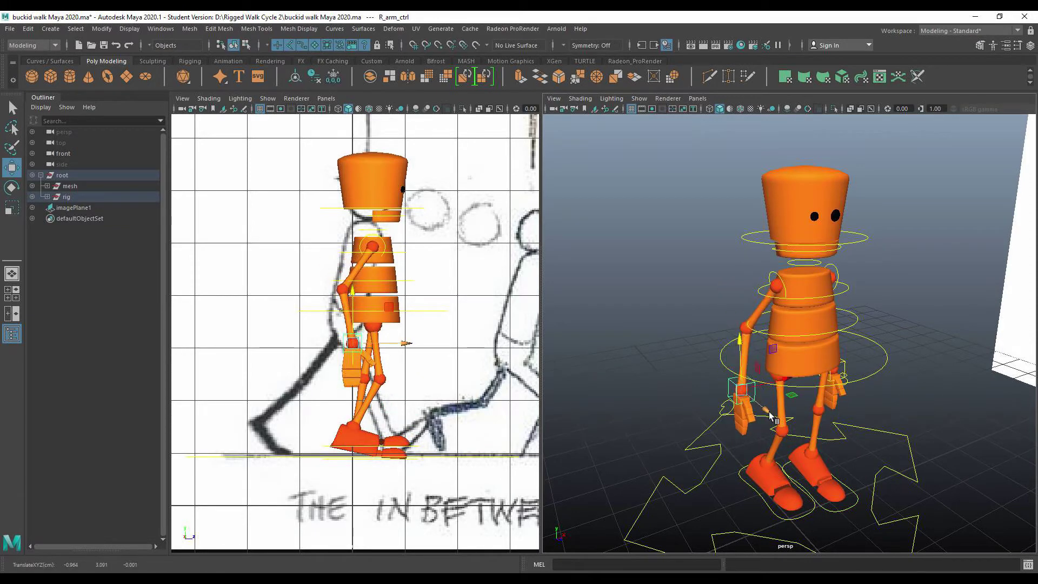
left_click_drag(768, 411, 745, 410)
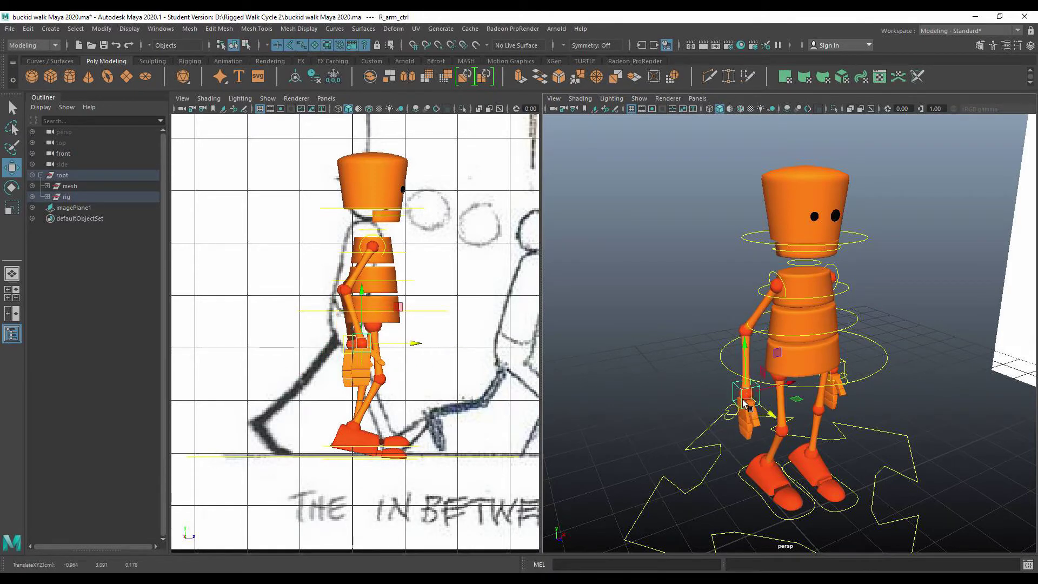
key("e")
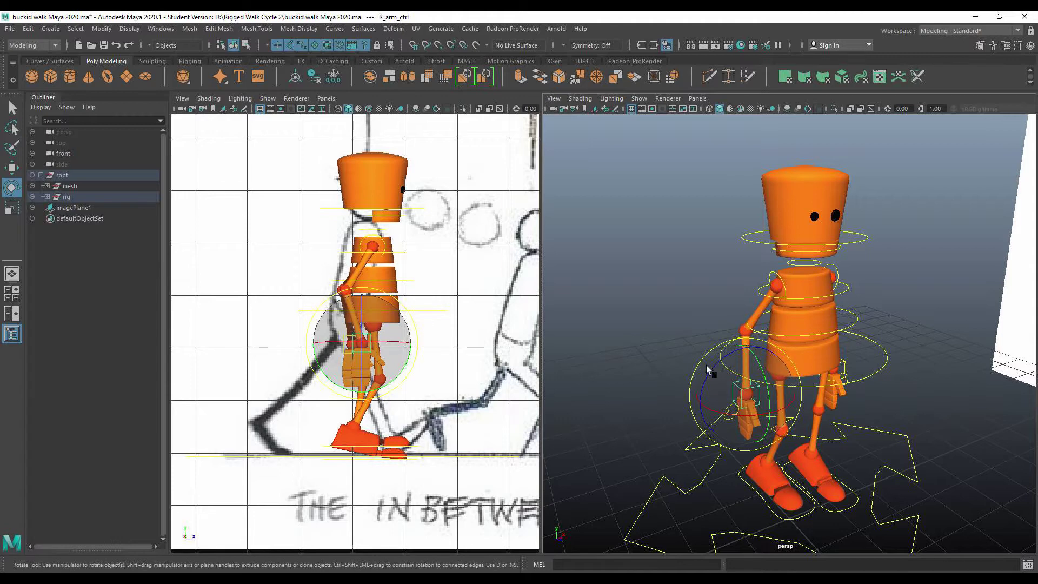
left_click_drag(699, 364, 781, 409)
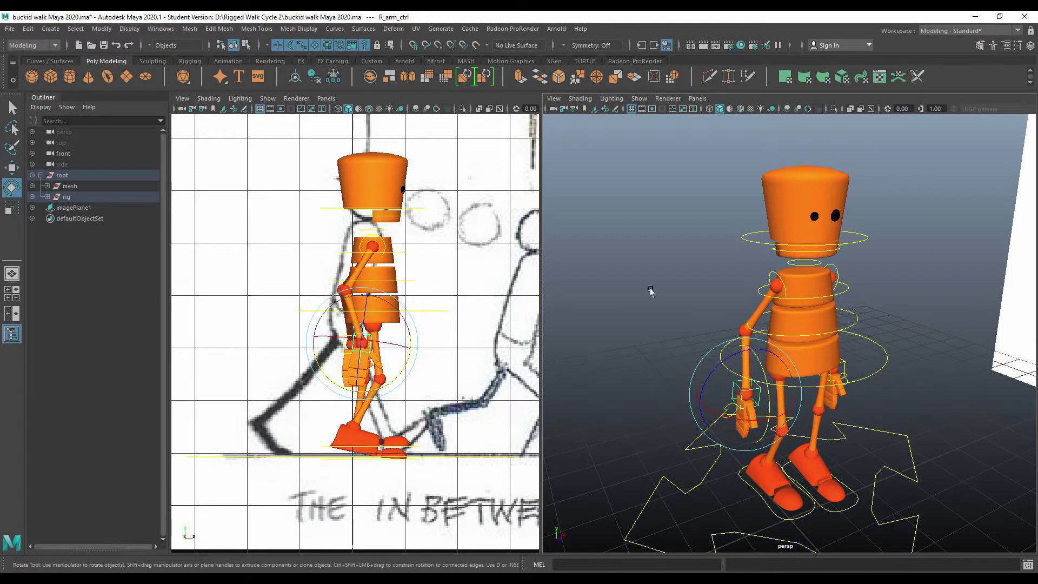
Step: Hide the grid in the front view so the walk-cycle reference image plane is unobstructed
key("f")
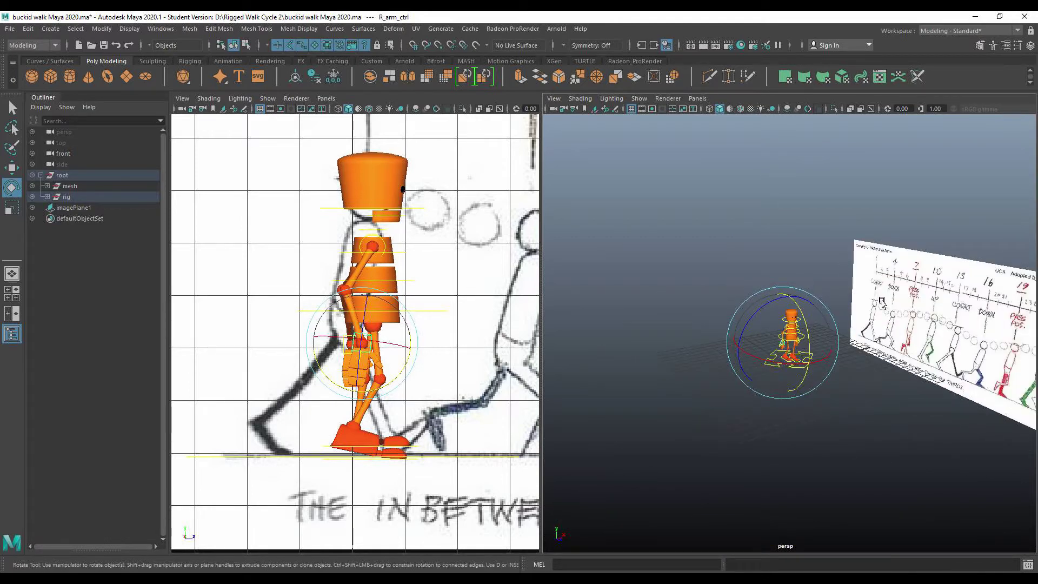
left_click_drag(882, 301, 826, 292, "alt")
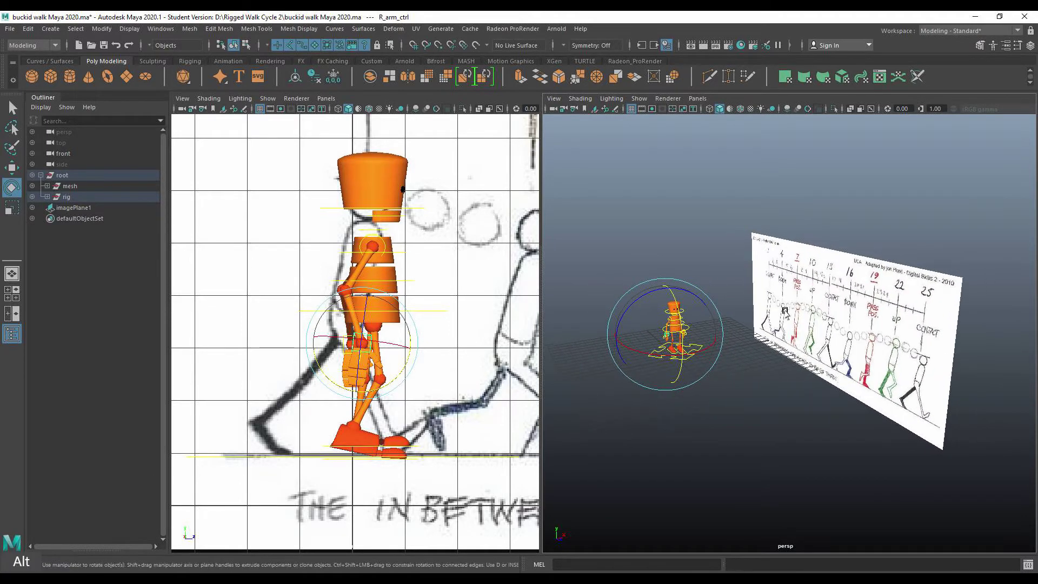
scroll(483, 285, "down", 6)
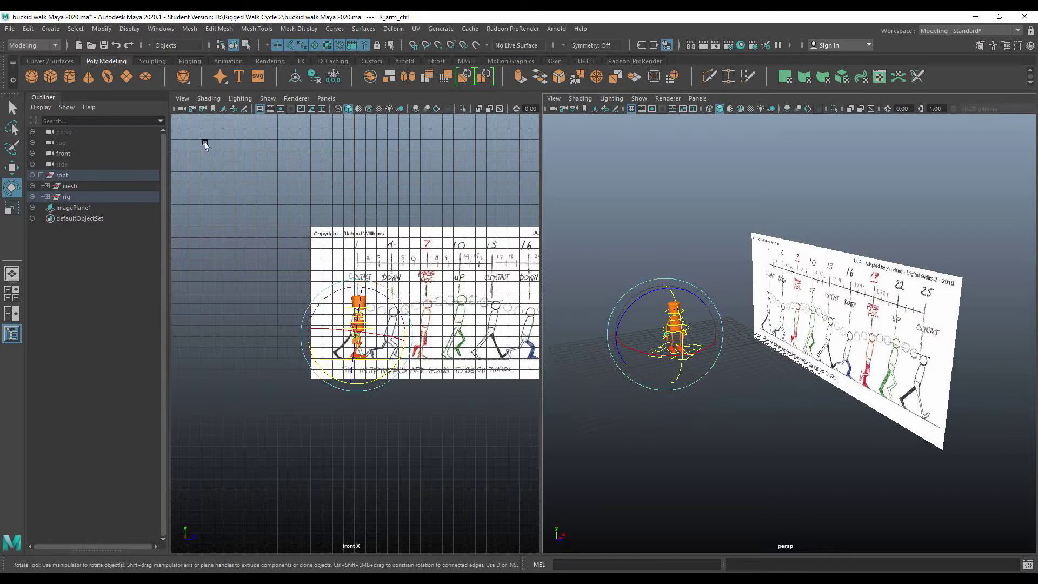
left_click(266, 99)
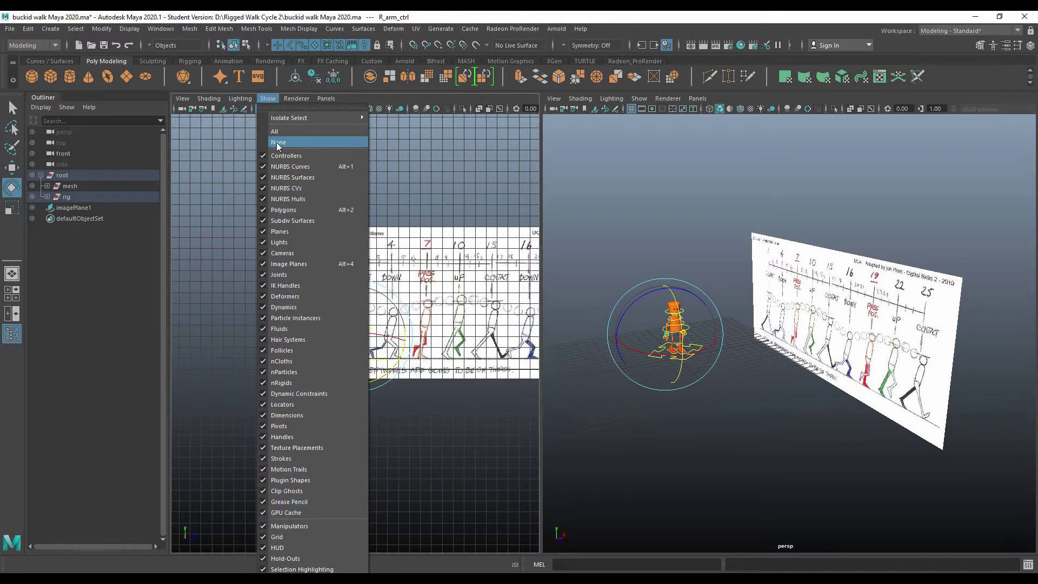
left_click(276, 537)
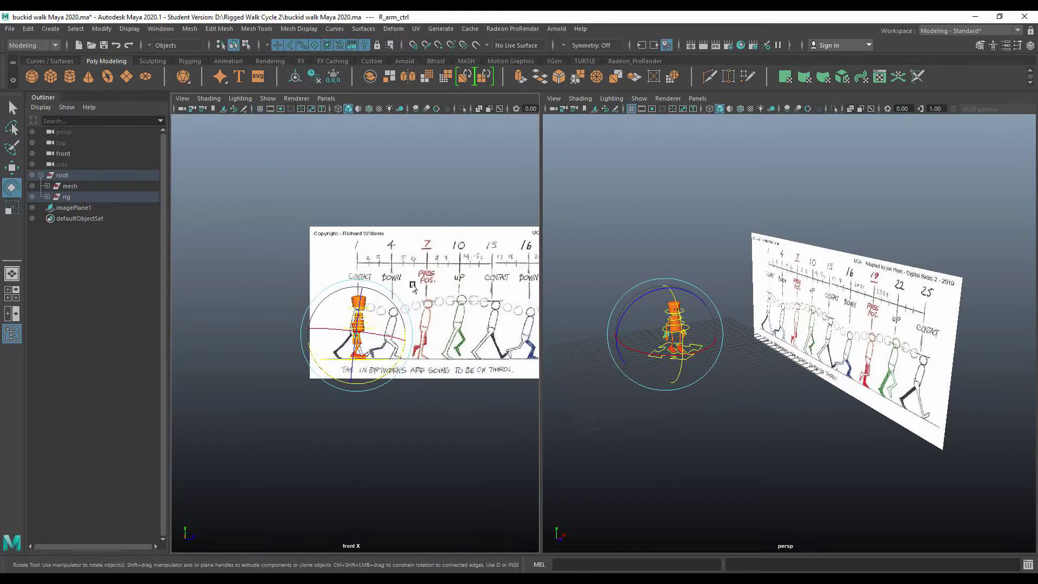
Step: Arrange the front and perspective views in an even side-by-side layout and set the front view to look along the X axis
scroll(443, 321, "up", 2)
scroll(442, 320, "up", 2)
scroll(442, 320, "down", 2)
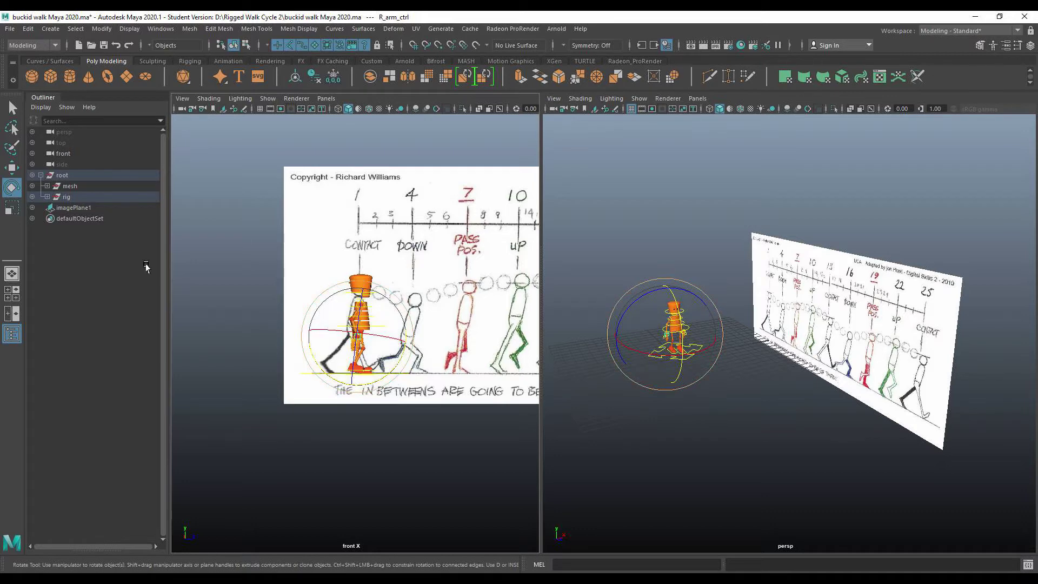
left_click(11, 315)
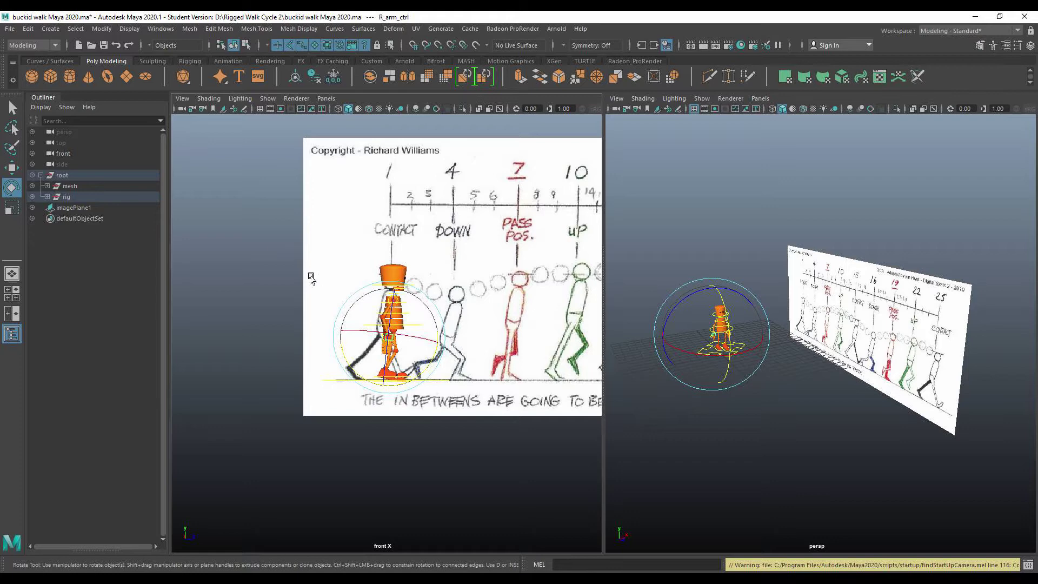
left_click(182, 99)
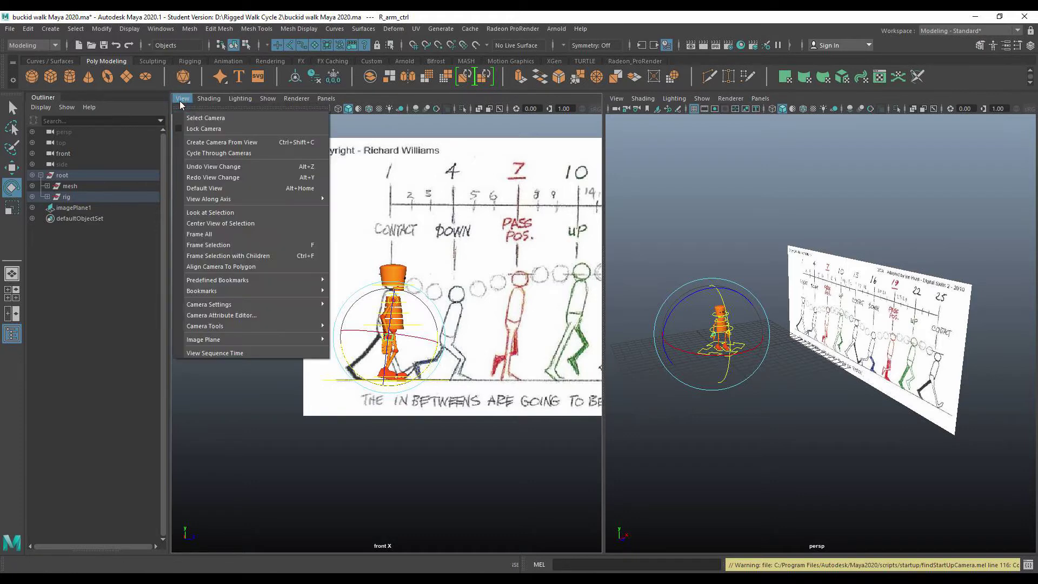
mouse_move(214, 203)
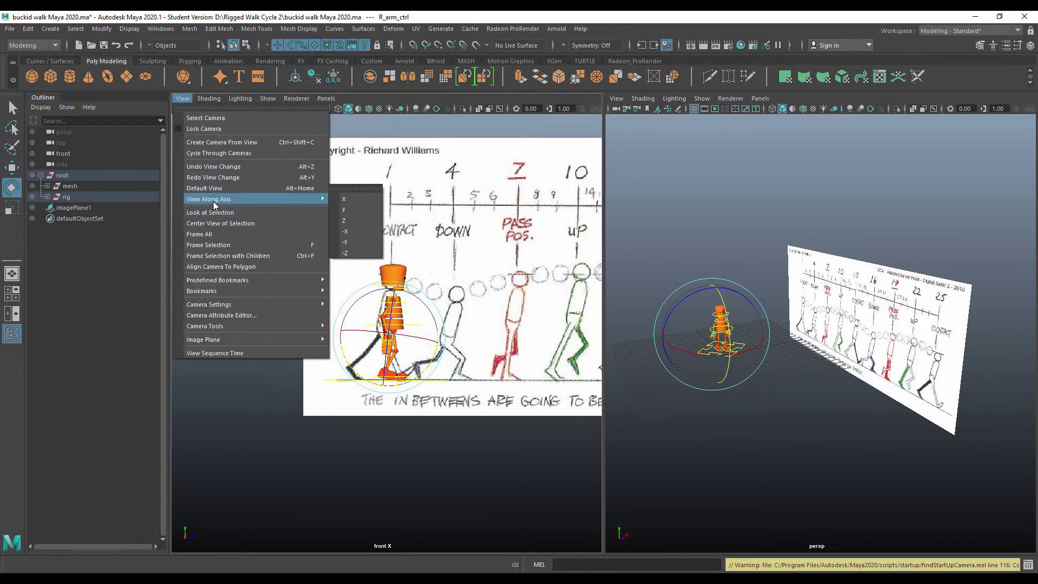
left_click(345, 200)
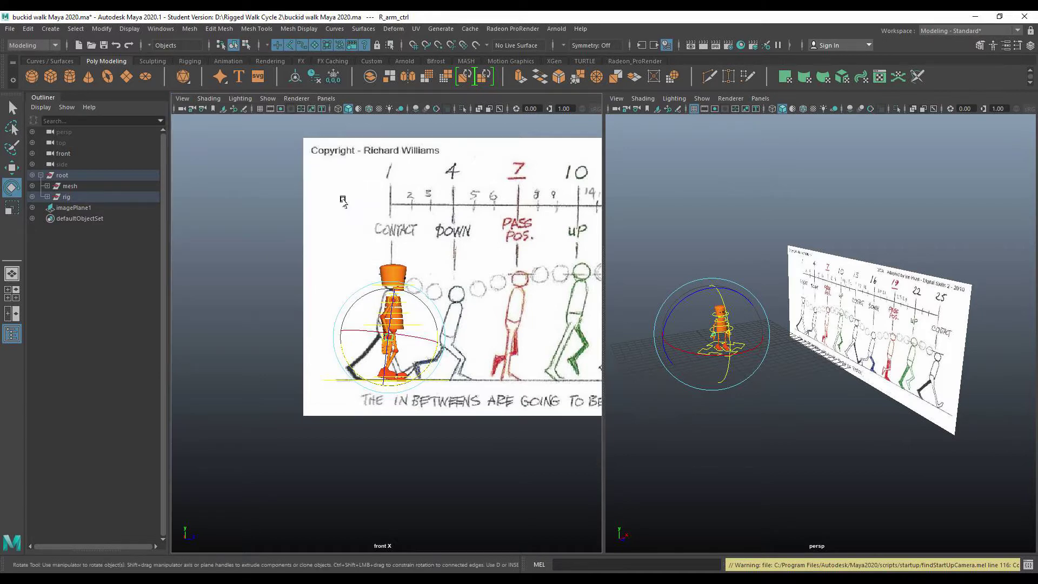
Step: Try the front view along the -X and Y axes, and return it to the X axis
left_click(182, 99)
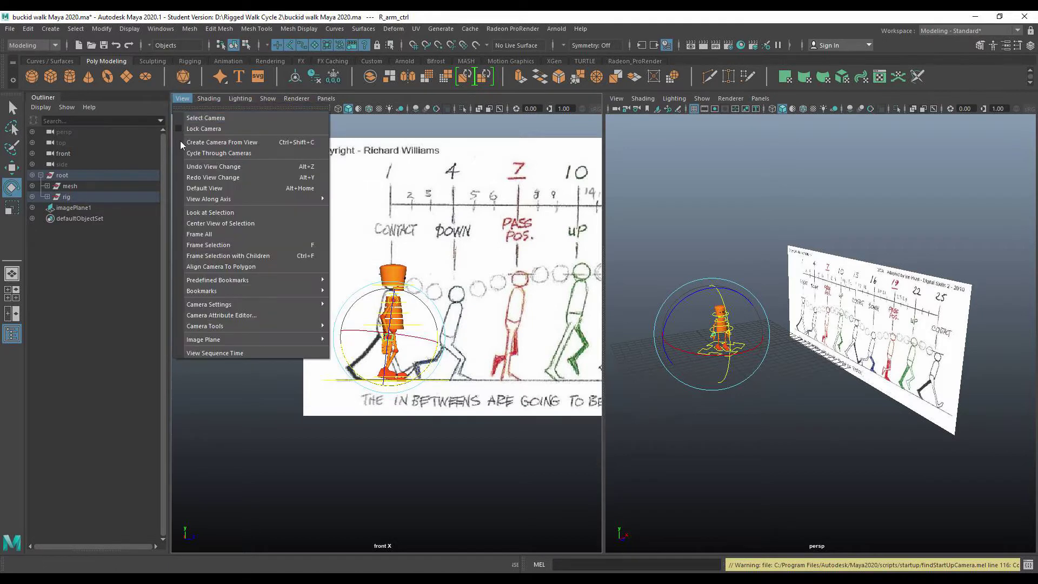
mouse_move(204, 198)
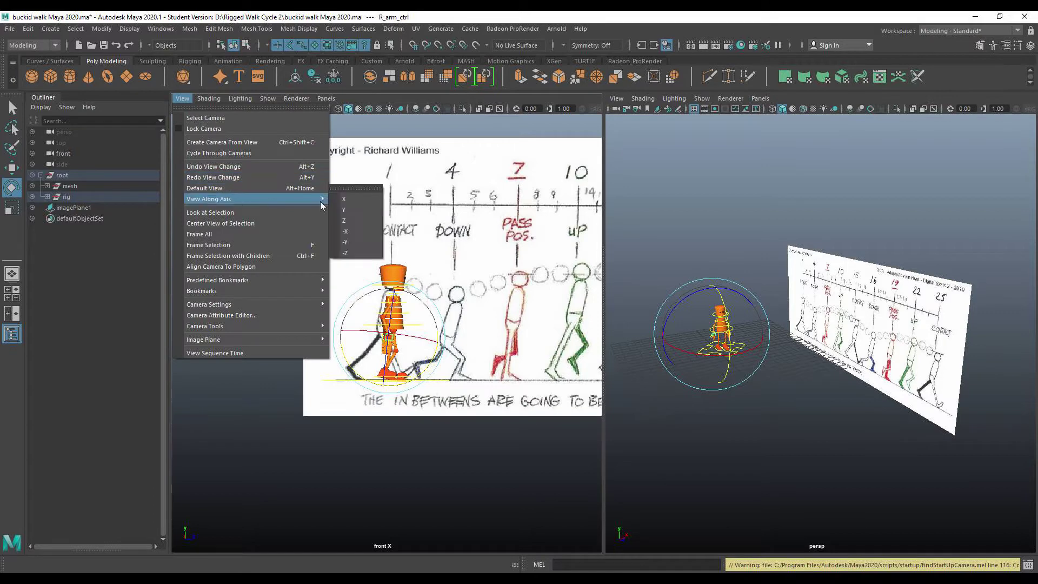
left_click(348, 230)
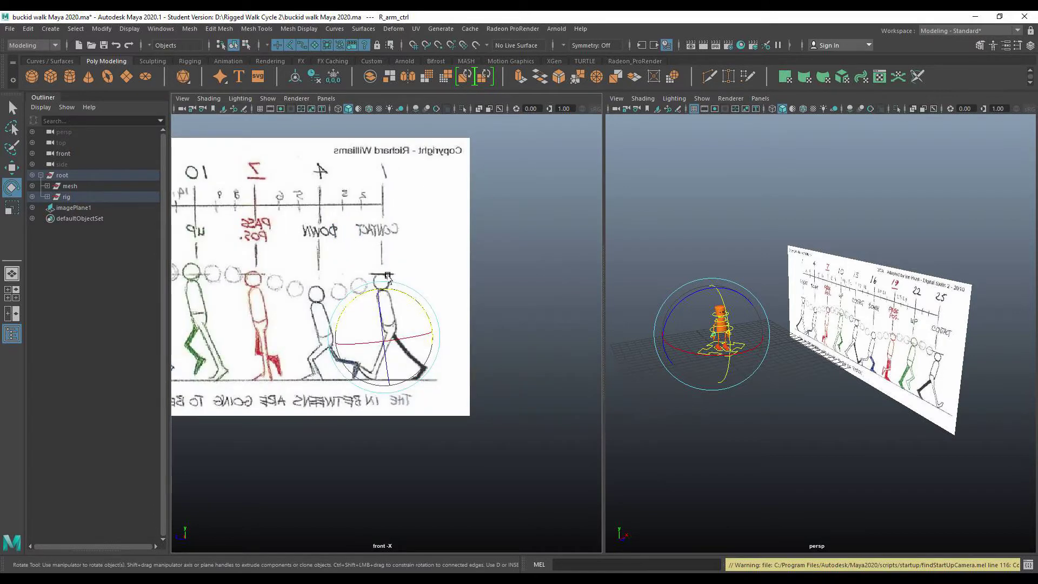
left_click(182, 98)
mouse_move(208, 198)
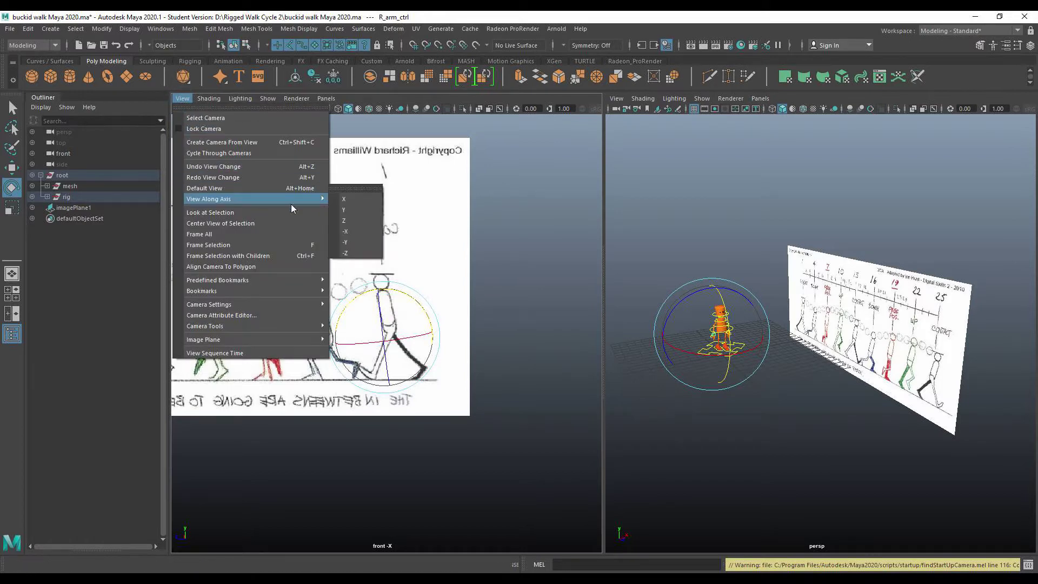
left_click(343, 210)
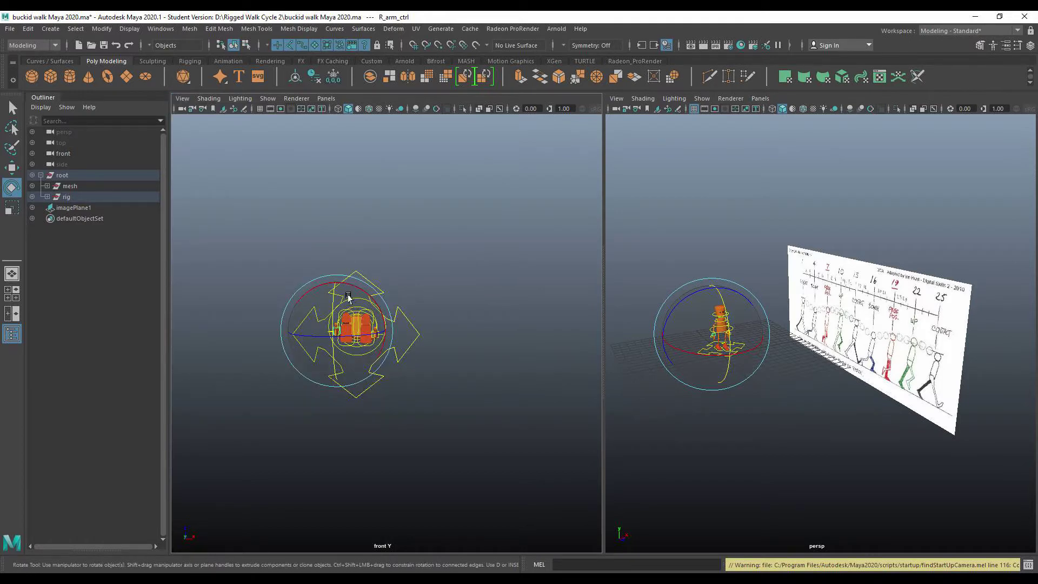
left_click(182, 98)
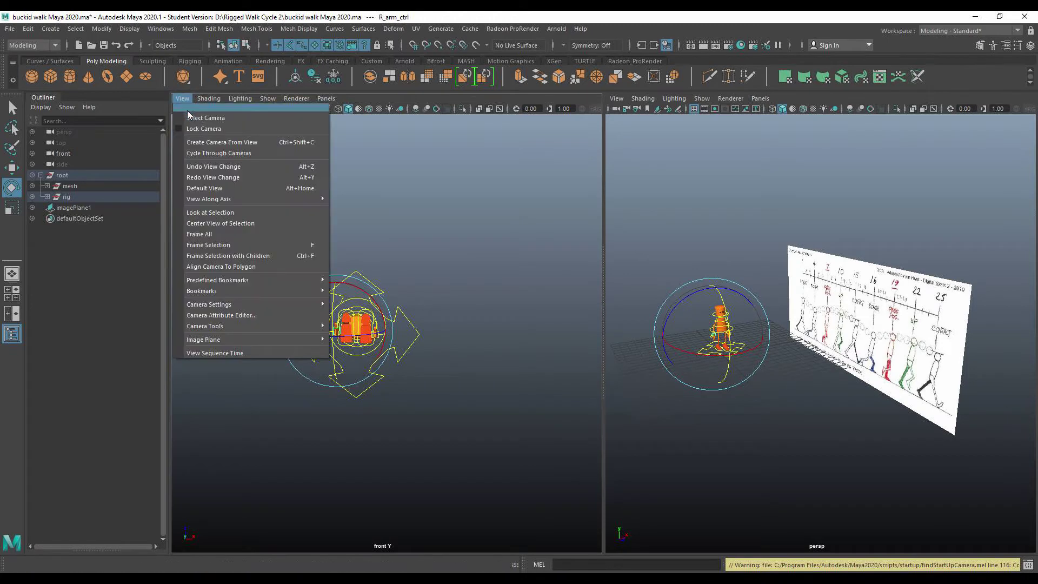
mouse_move(211, 197)
left_click(334, 200)
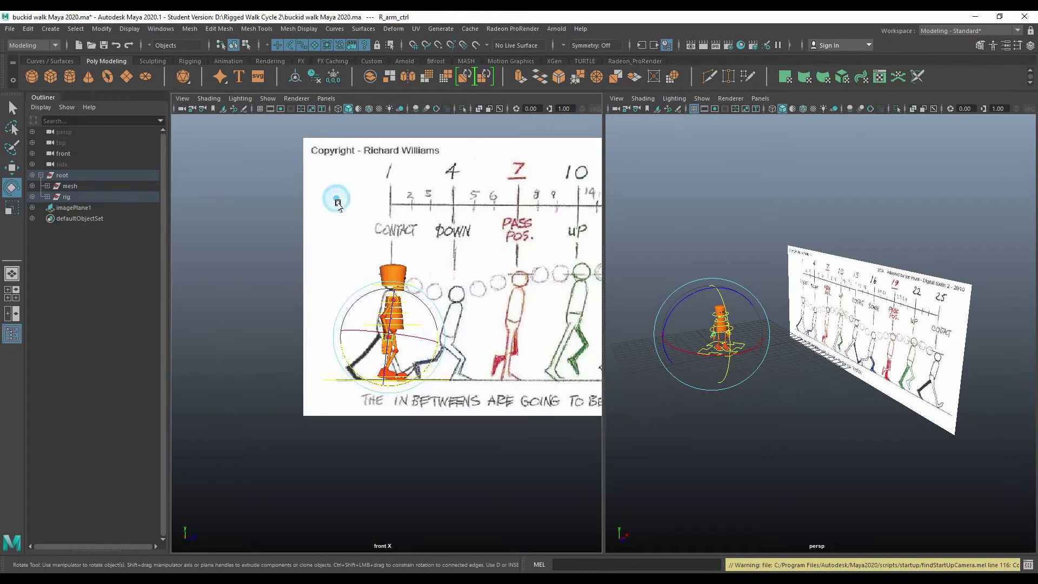
left_click_drag(423, 321, 425, 308)
scroll(738, 355, "up", 4)
scroll(736, 352, "down", 4)
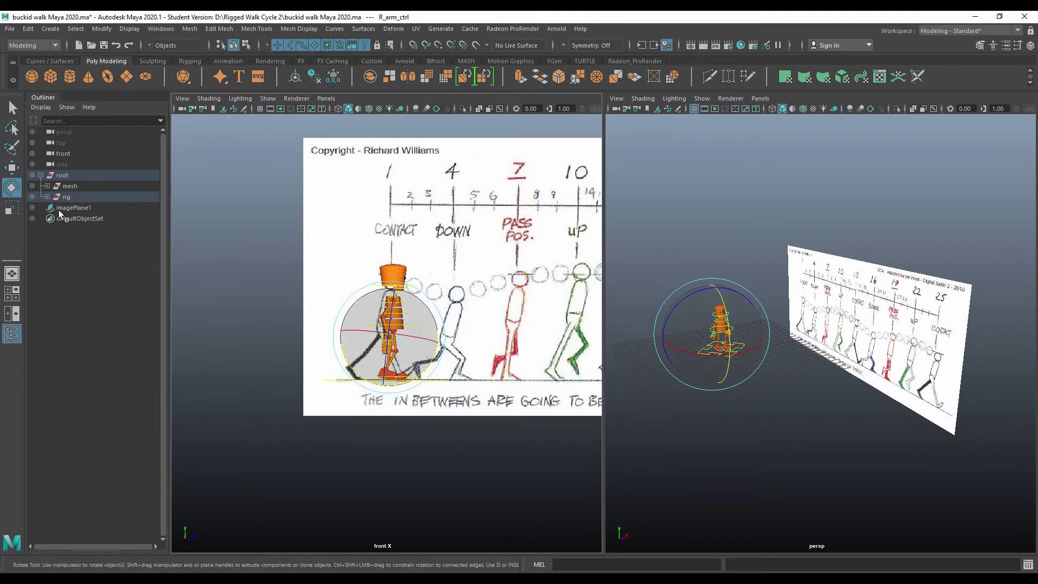
left_click(11, 334)
left_click(11, 334)
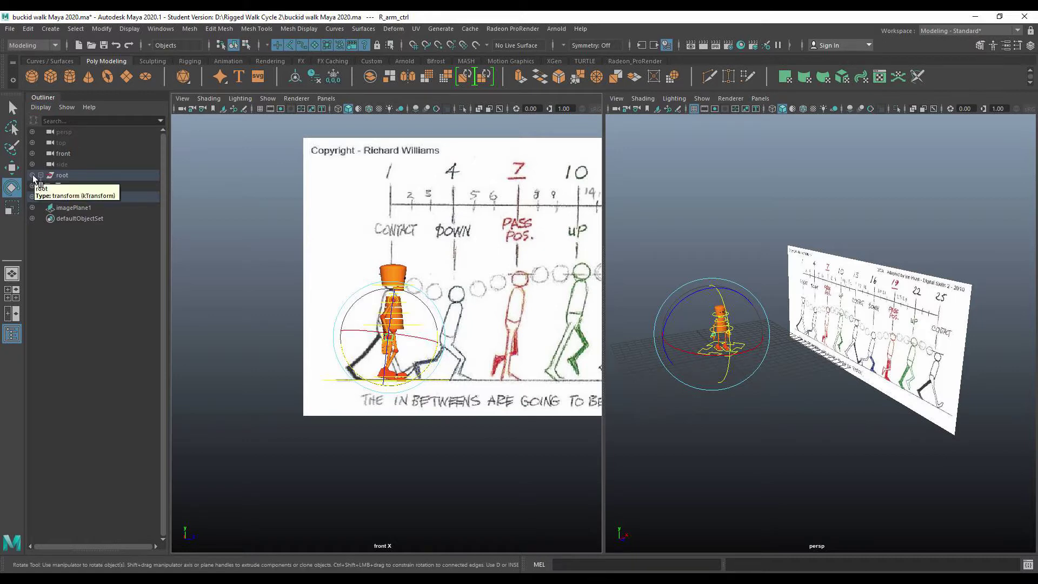
Step: Select the root group and the persp, top, front and side cameras one after another in the Outliner to inspect them
left_click(63, 176)
left_click(65, 133)
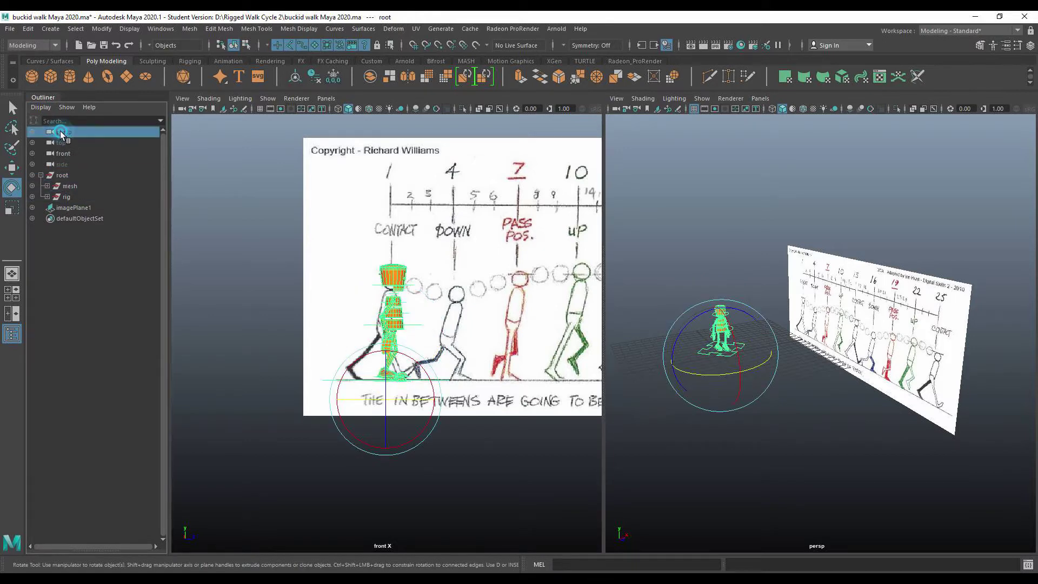
left_click(63, 143)
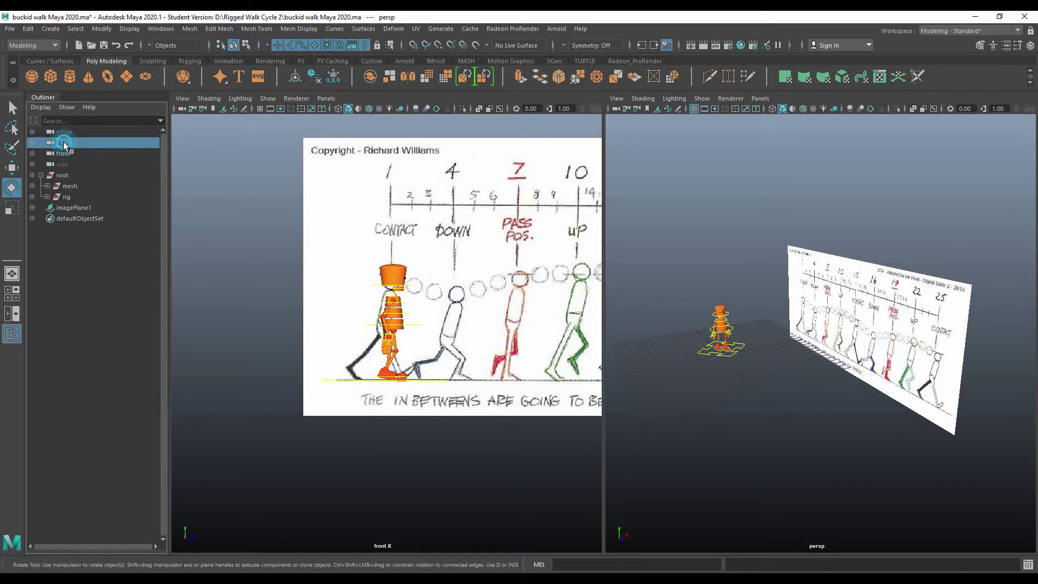
left_click(63, 153)
left_click(63, 164)
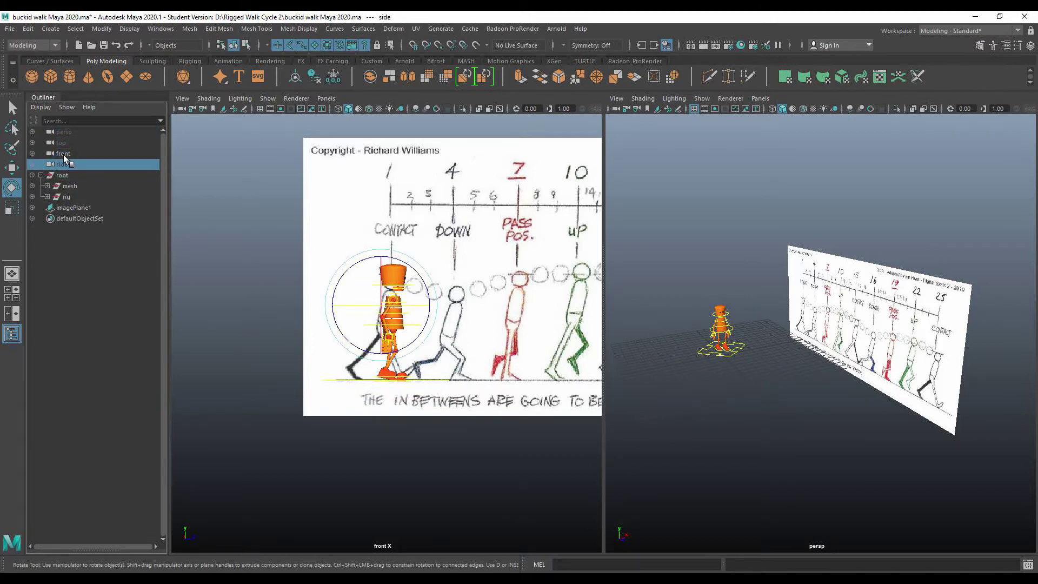
Step: Select the root group and examine the whole character in the perspective view
left_click(60, 174)
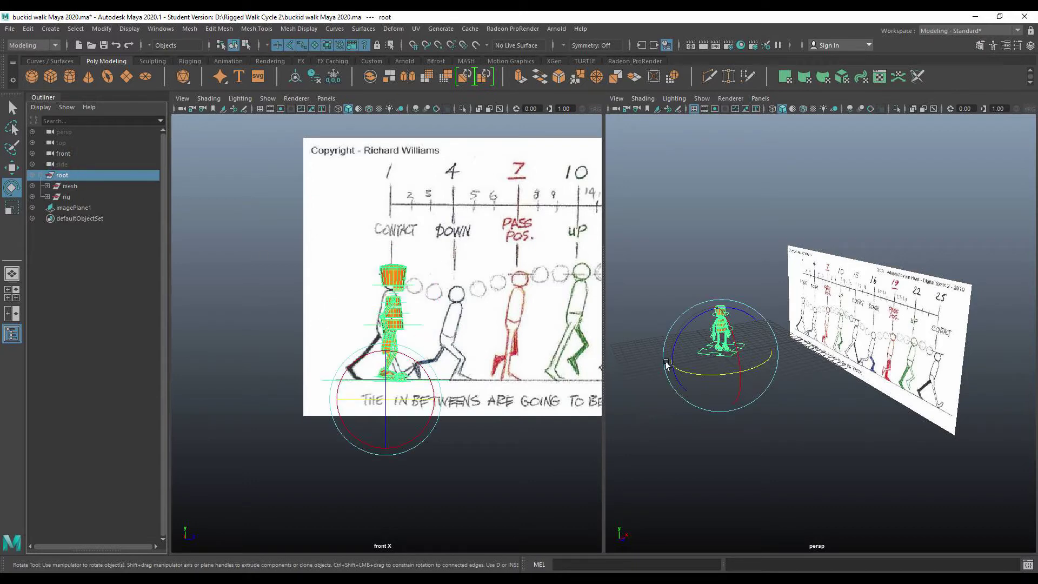
scroll(734, 338, "up", 5)
scroll(638, 331, "down", 3)
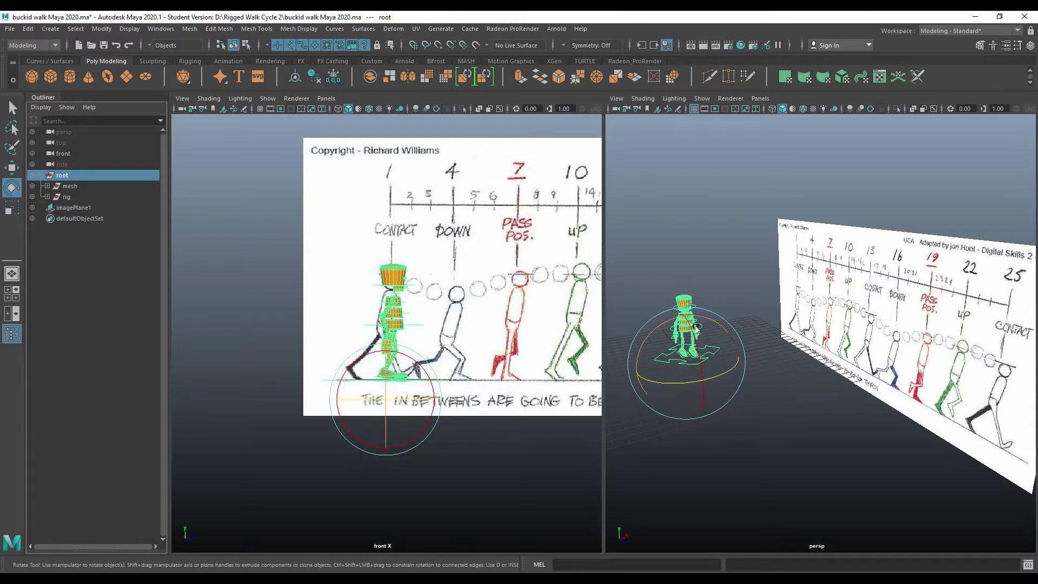
scroll(675, 327, "up", 4)
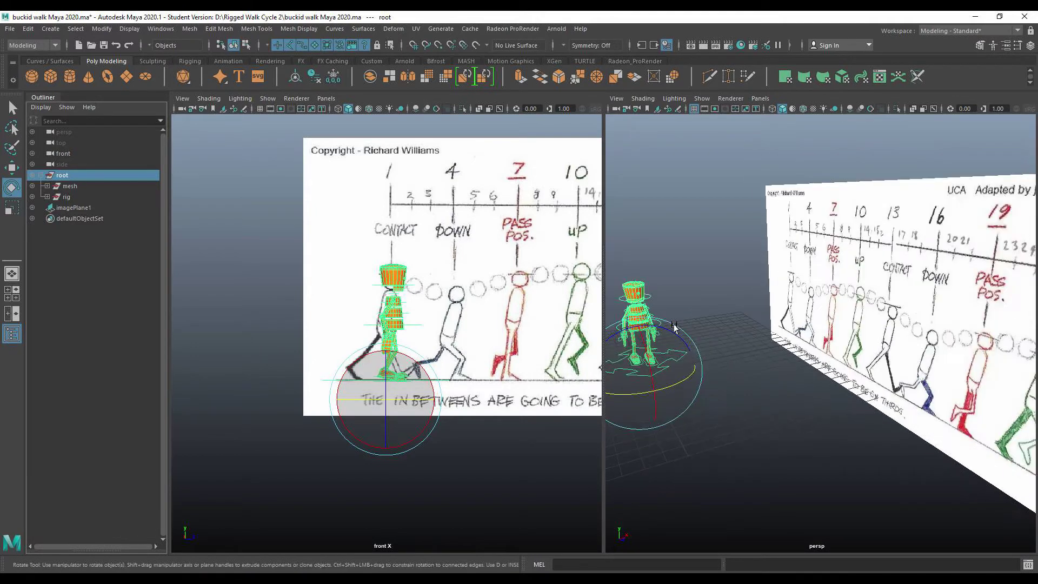
scroll(674, 327, "down", 3)
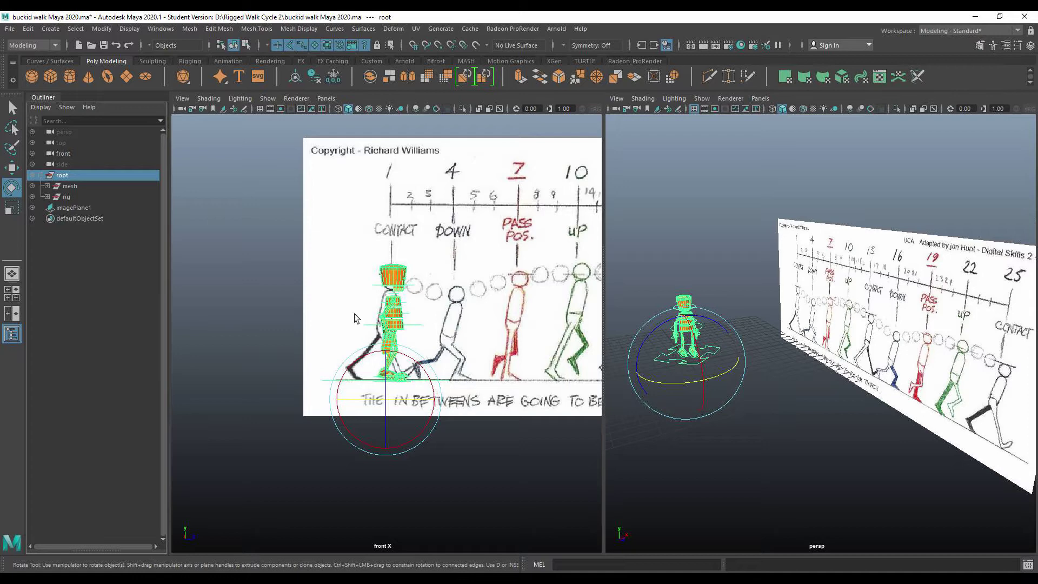
Step: Select the mesh and rig groups in turn, framing the character mesh in the perspective view to compare what each contains
left_click(70, 186)
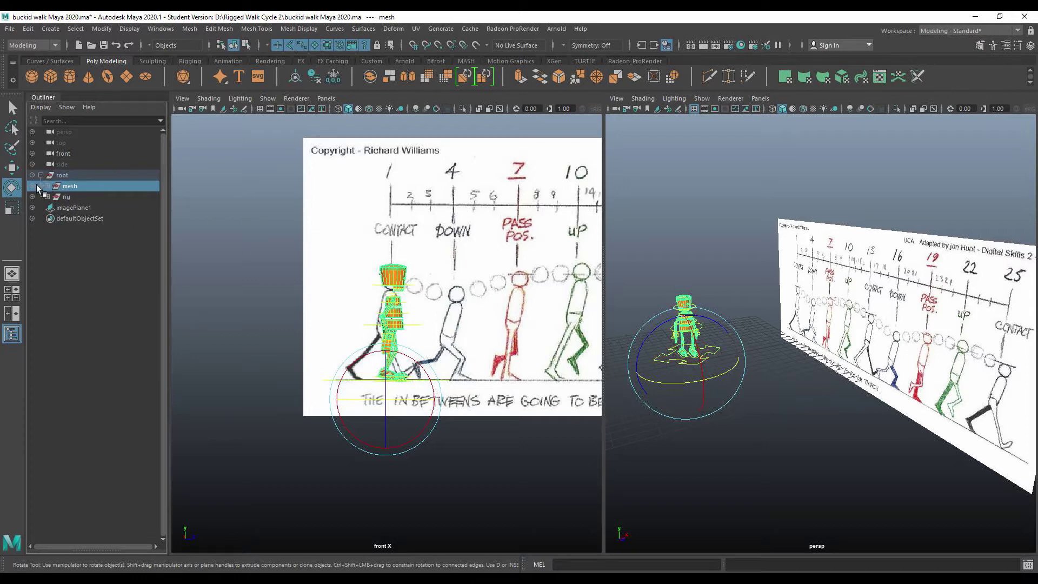
left_click(64, 196)
left_click(67, 185)
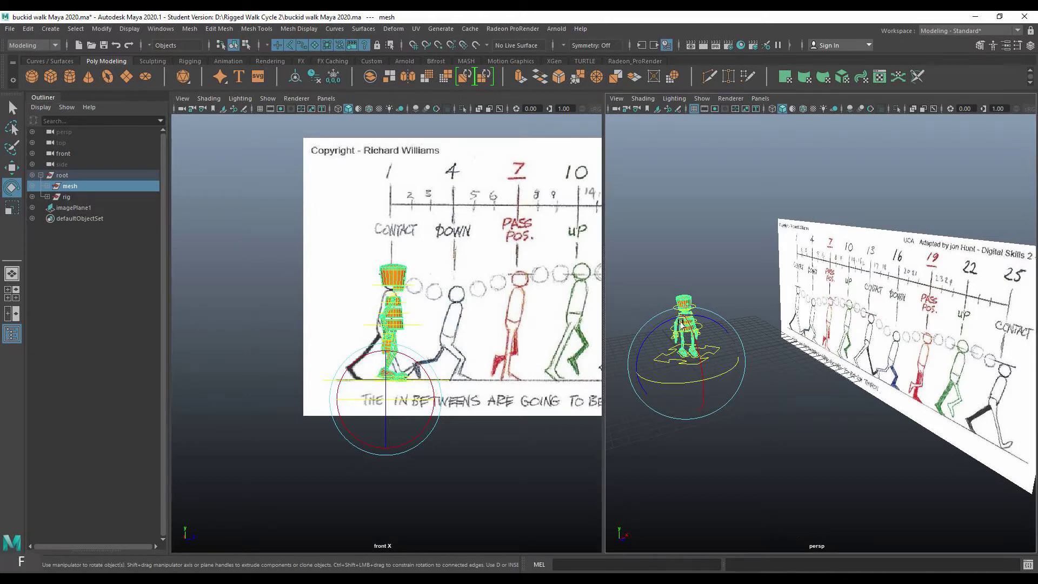
key("f")
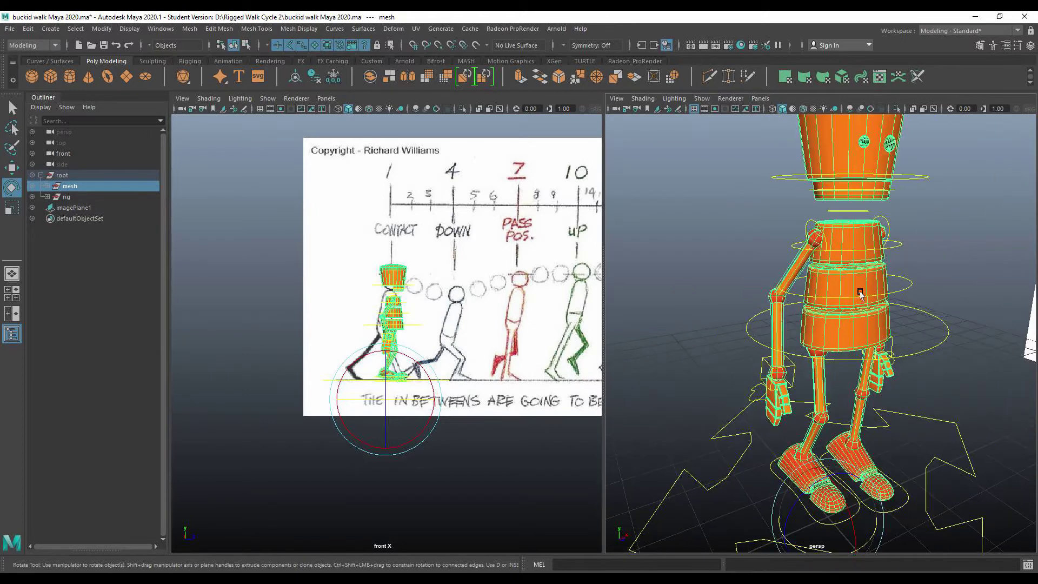
left_click(66, 197)
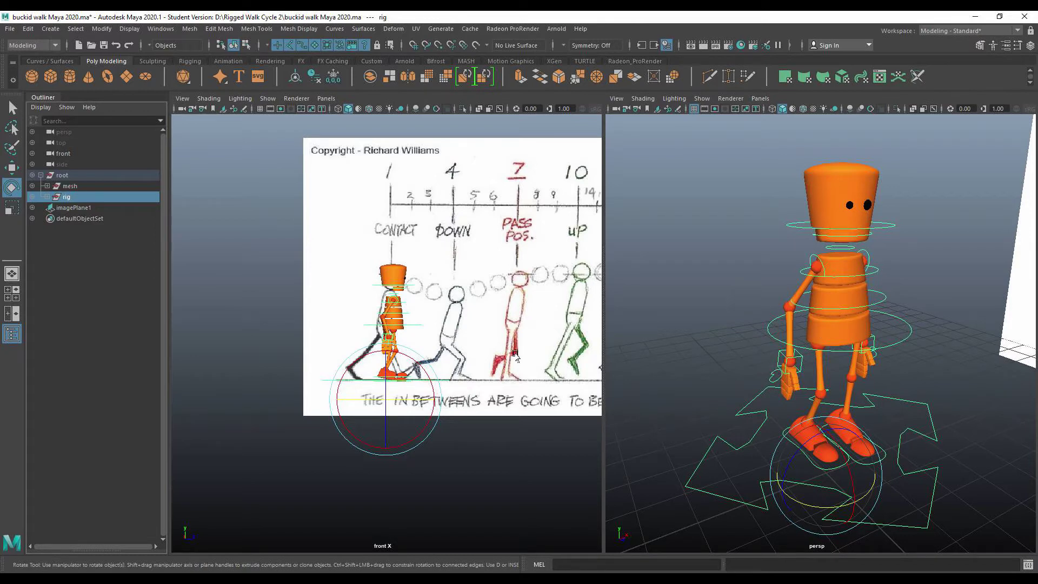
Step: Expand the mesh group, inspect nurbsSphere2 and nurbsCylinder1 on the character, and collapse the group again
left_click(47, 186)
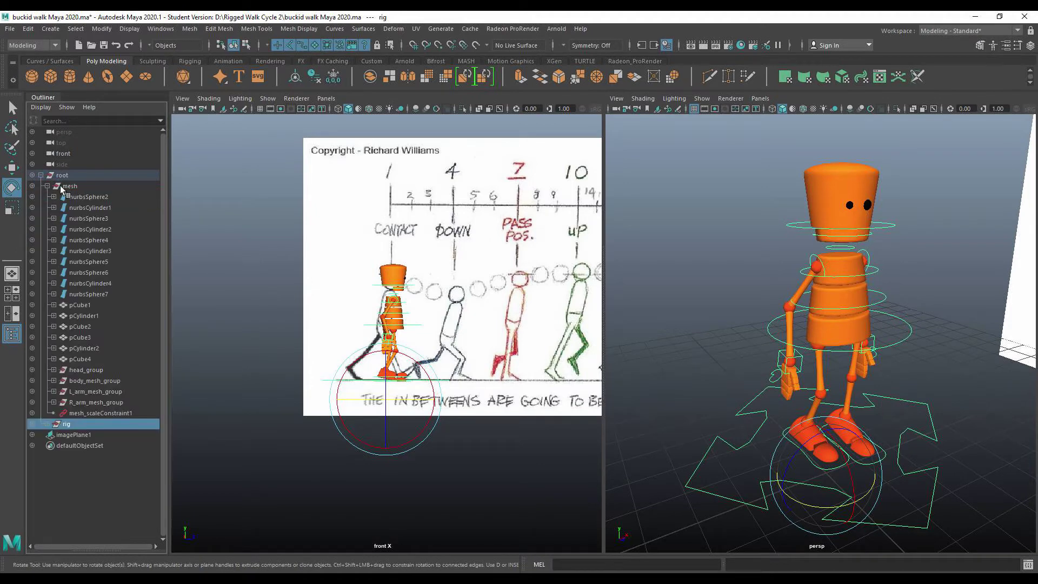
left_click(64, 187)
left_click(82, 197)
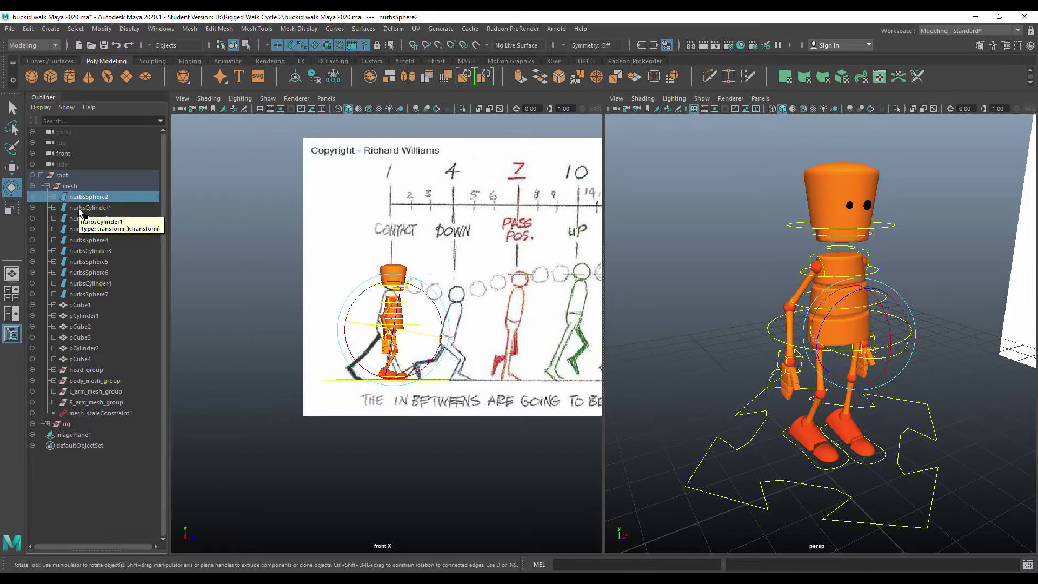
left_click(78, 209)
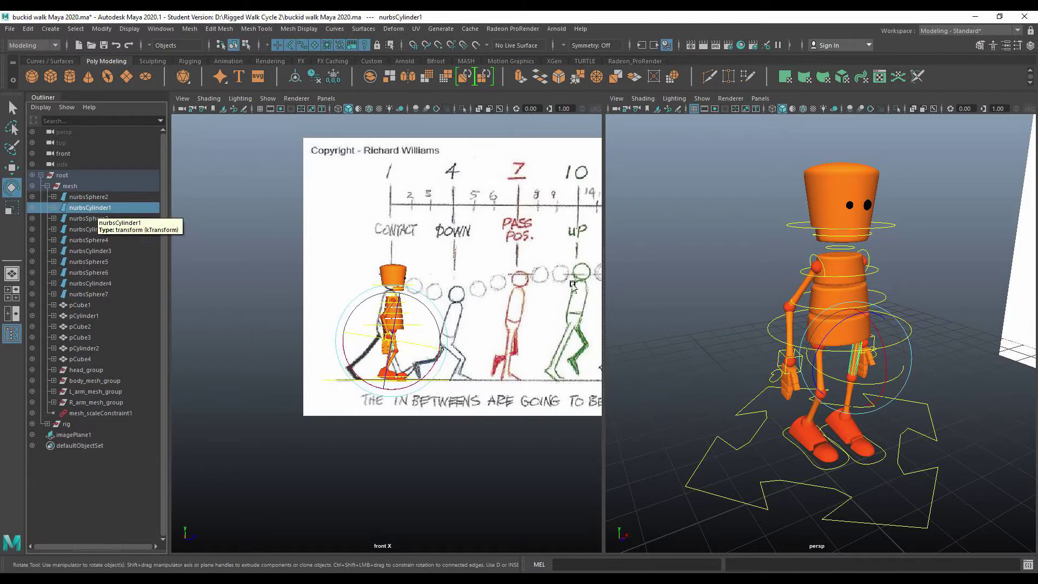
scroll(859, 367, "up", 5)
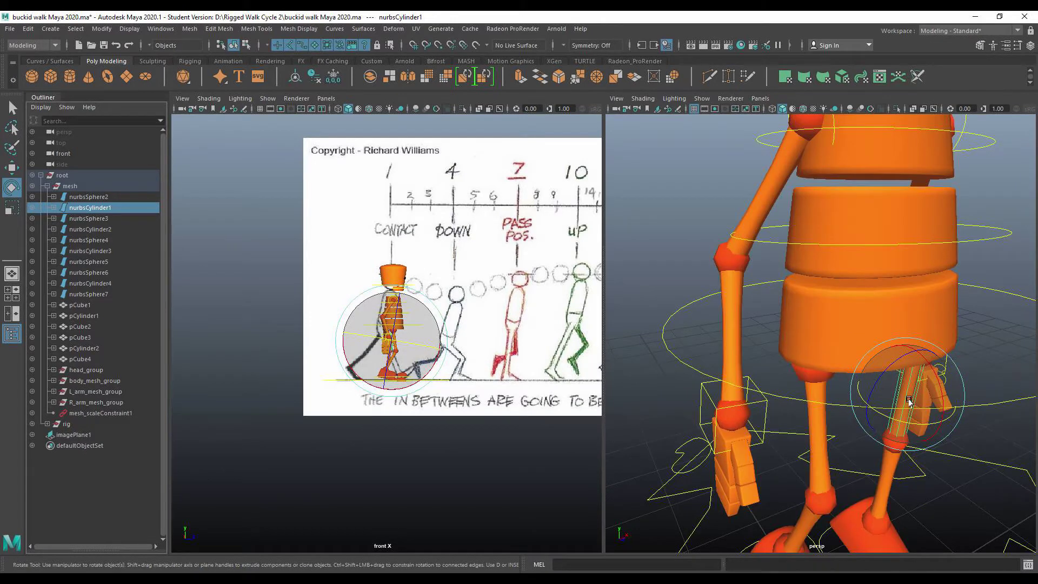
left_click(48, 186)
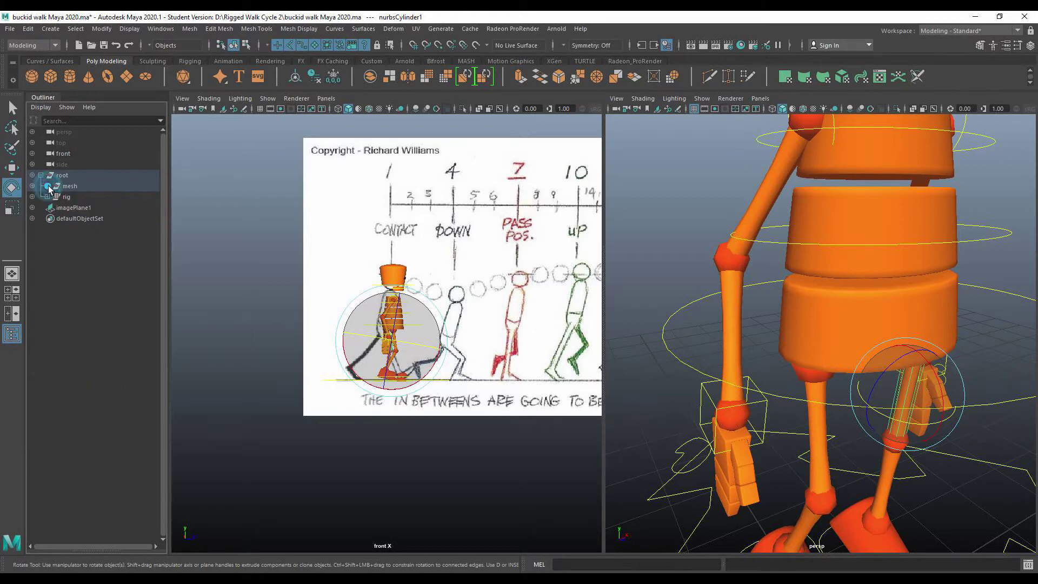
Step: Expand the rig group's hierarchy and turn off DAG Objects Only for the Outliner
left_click(100, 186)
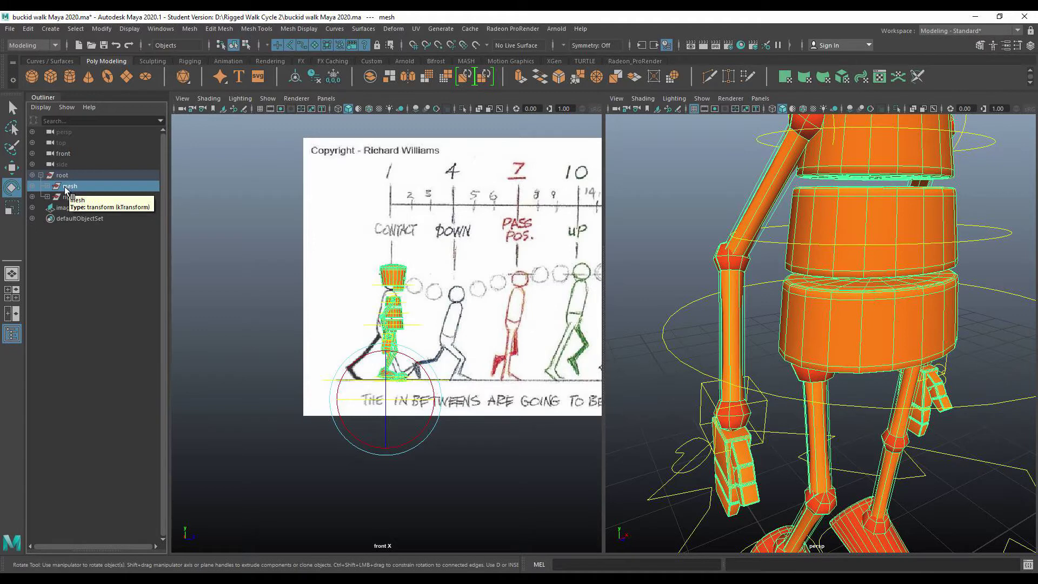
left_click(65, 198)
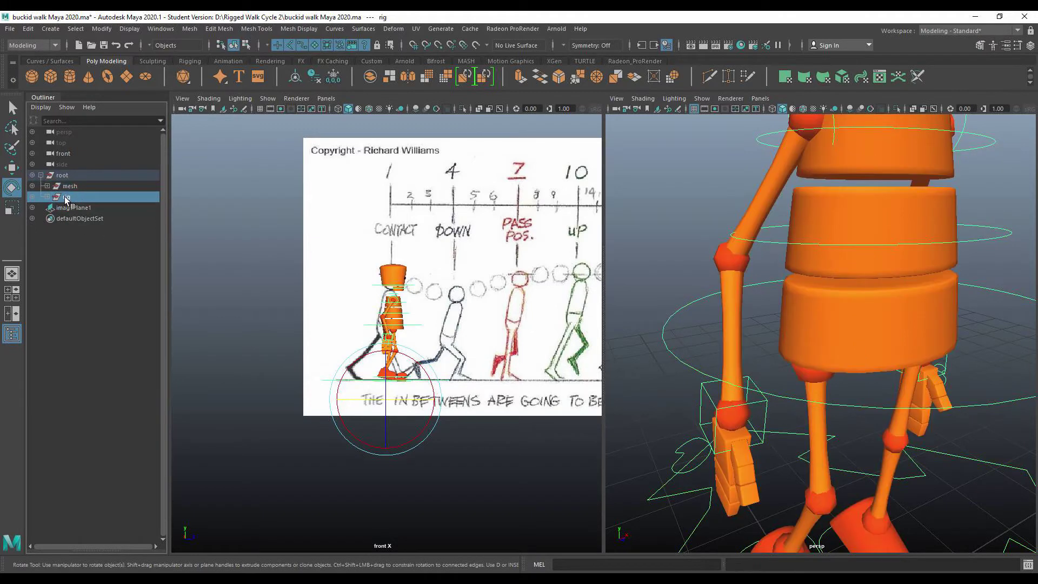
left_click(48, 196)
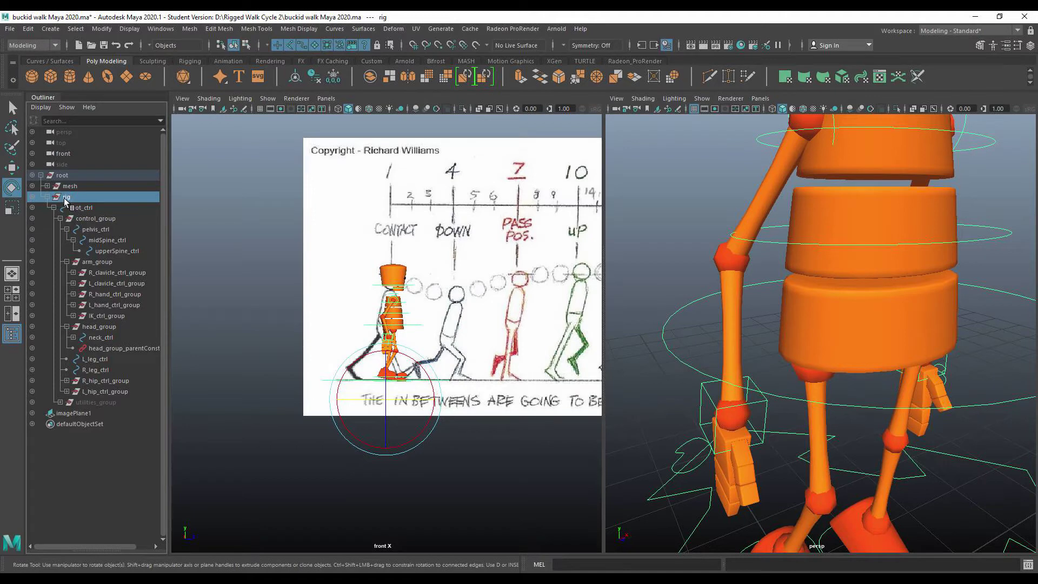
left_click(40, 108)
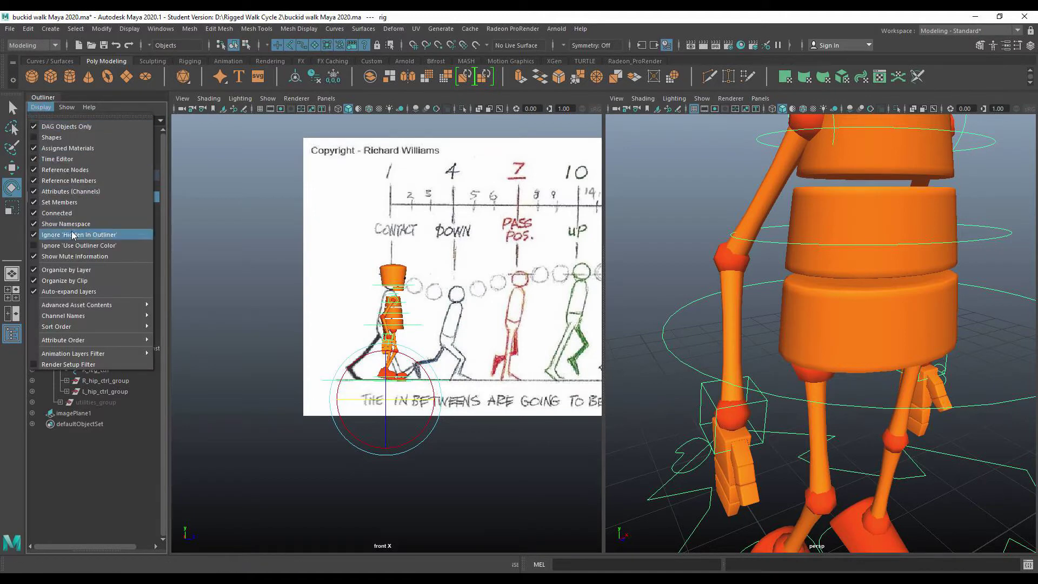
left_click(34, 125)
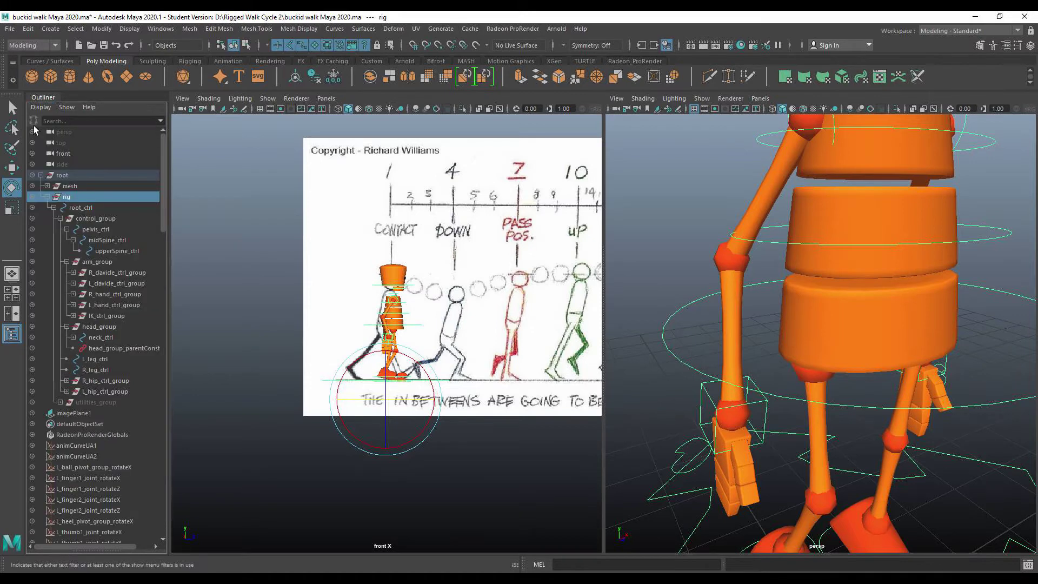
Step: Look through the full list of animation curves, conditions and utility nodes in the Outliner, and turn DAG Objects Only back on
scroll(108, 300, "down", 12)
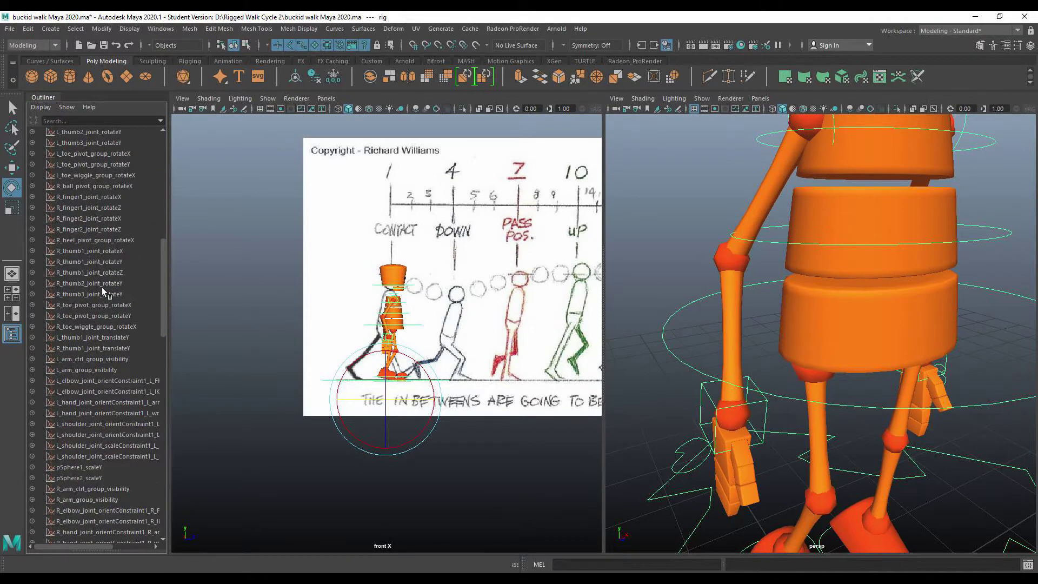
scroll(101, 287, "down", 10)
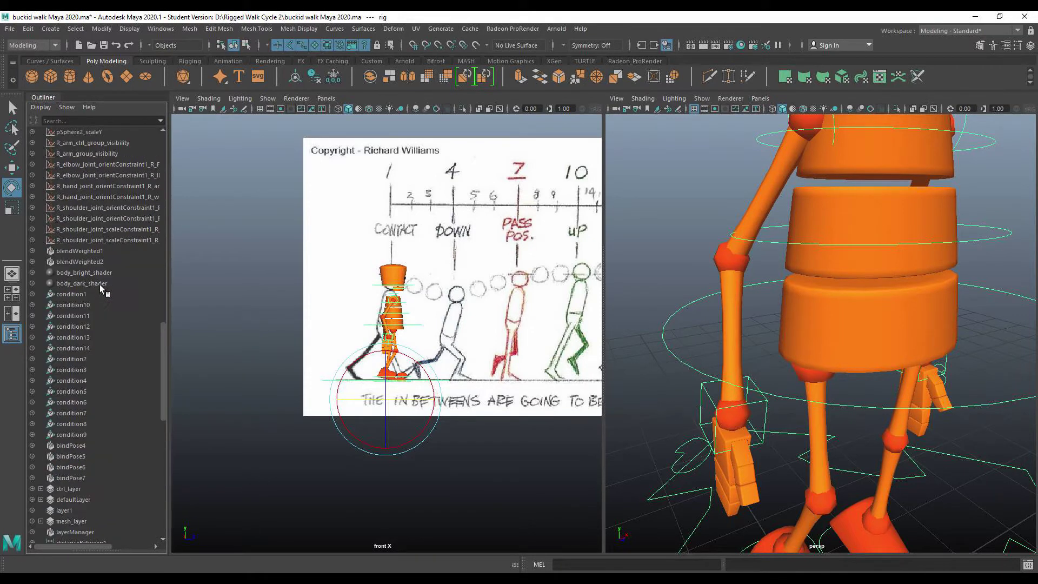
scroll(100, 284, "down", 15)
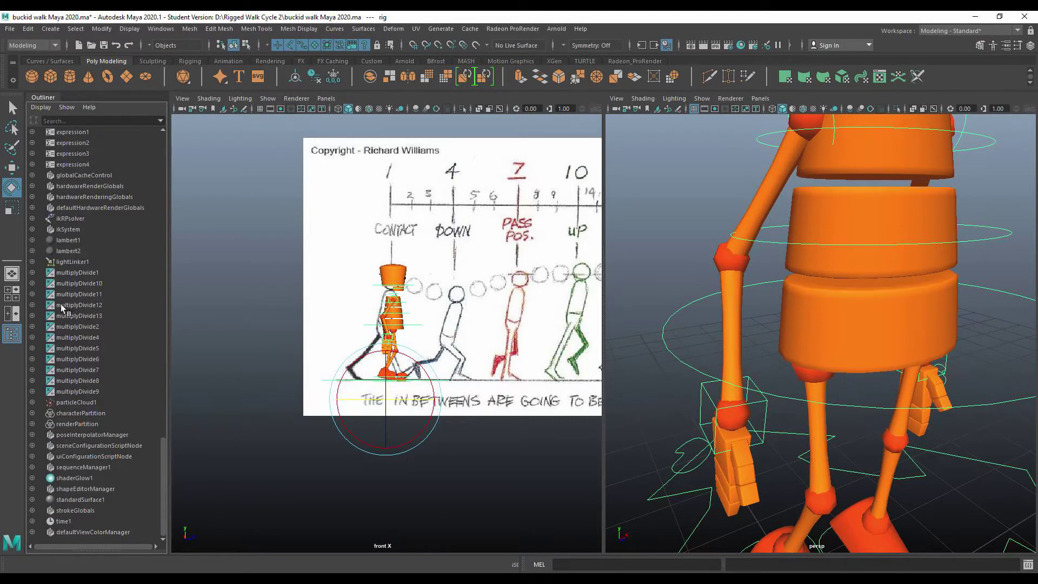
scroll(61, 304, "up", 15)
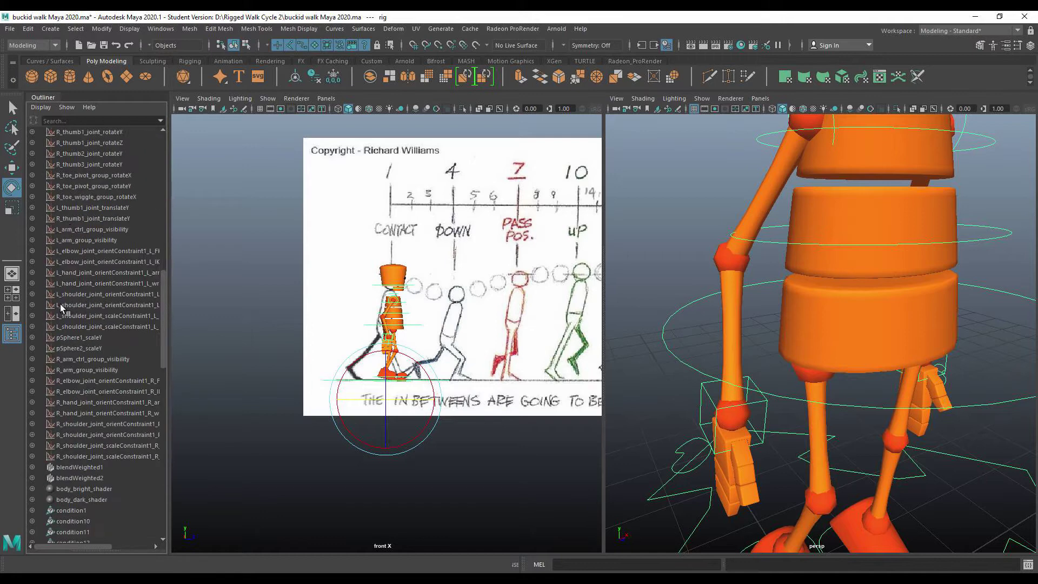
scroll(60, 304, "up", 15)
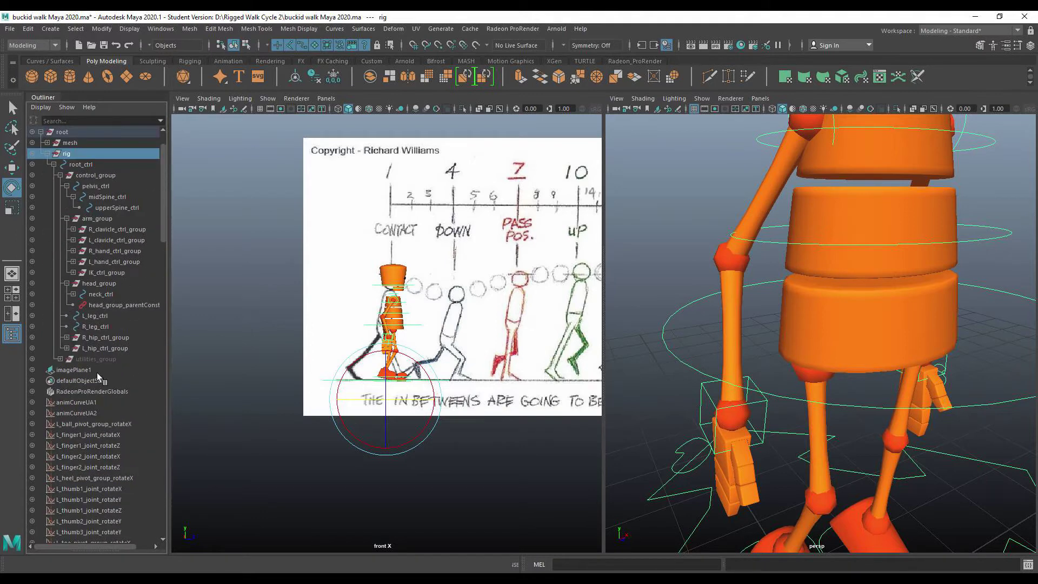
left_click(41, 107)
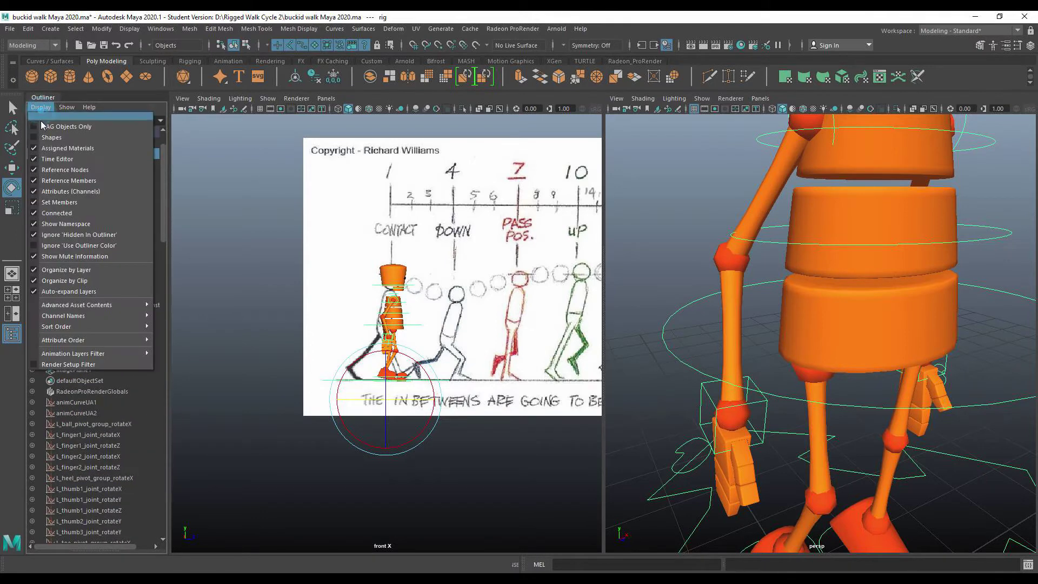
left_click(35, 125)
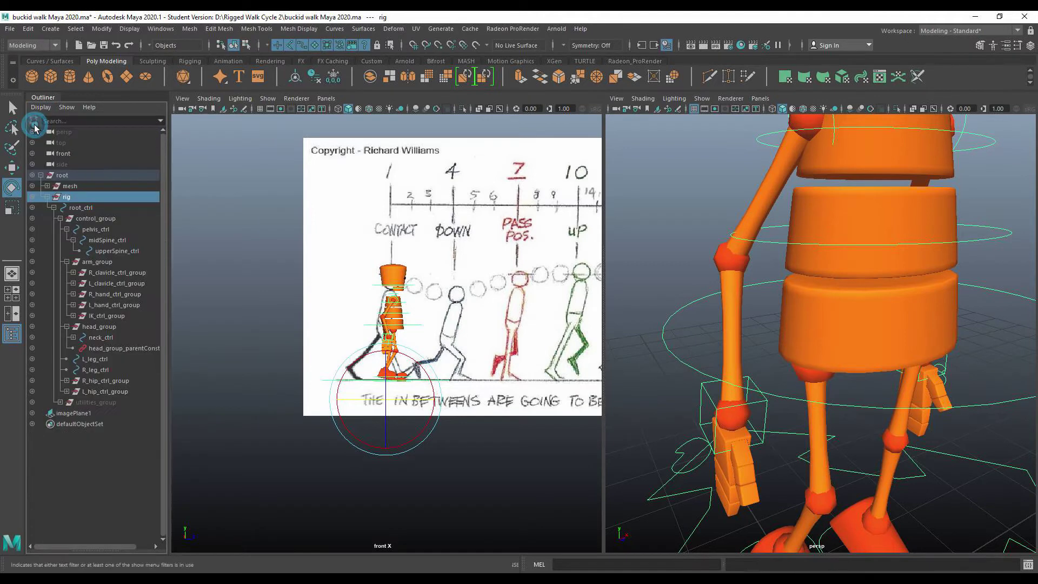
Step: Select root_ctrl and neck_ctrl in turn, frame the neck control in the perspective view, and rotate it about 5 degrees around X
left_click(77, 208)
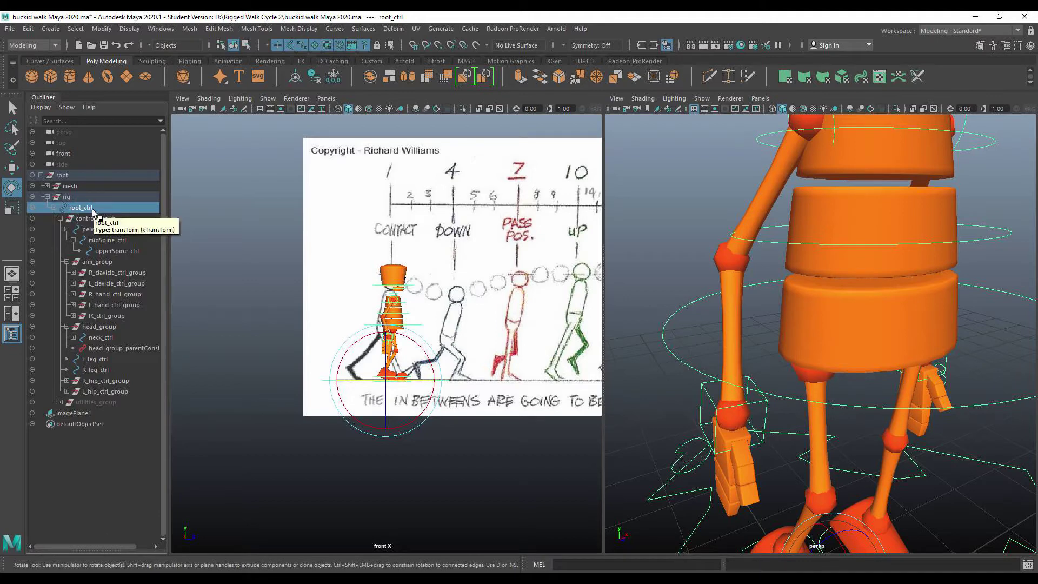
left_click(97, 338)
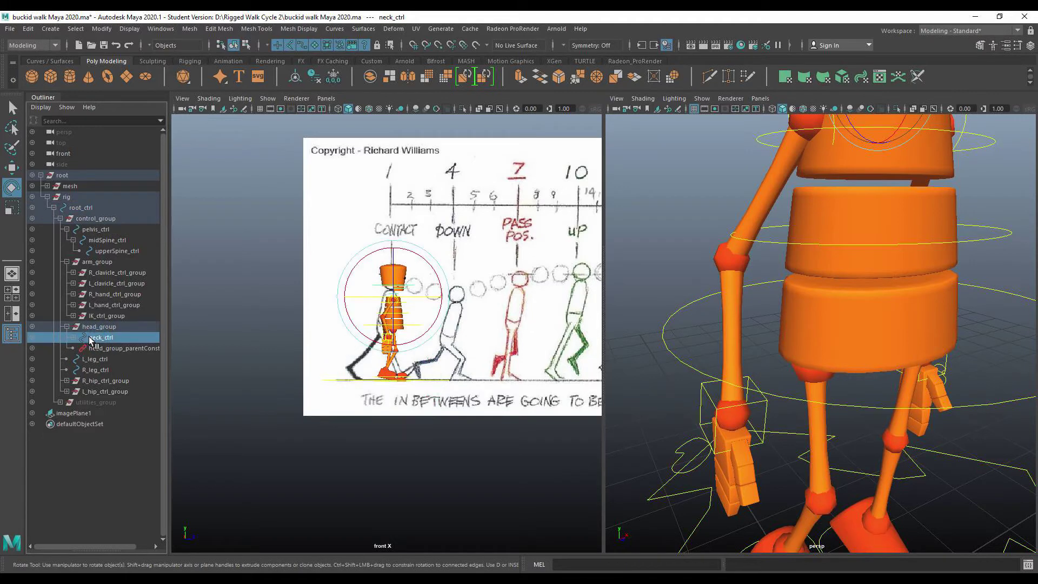
key("f")
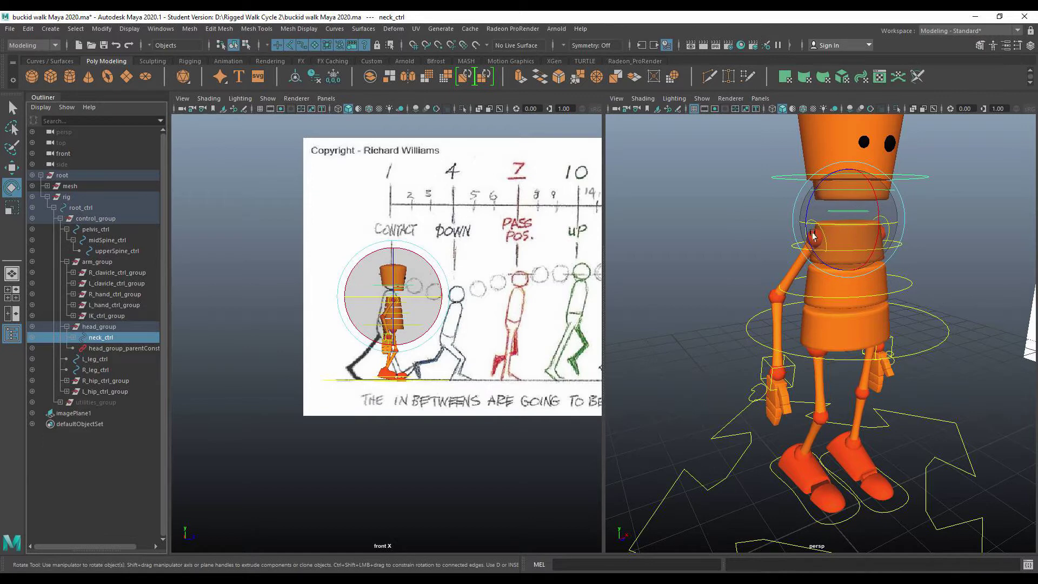
mouse_move(876, 197)
left_mouse_down()
mouse_move(870, 170)
mouse_move(877, 201)
left_mouse_up()
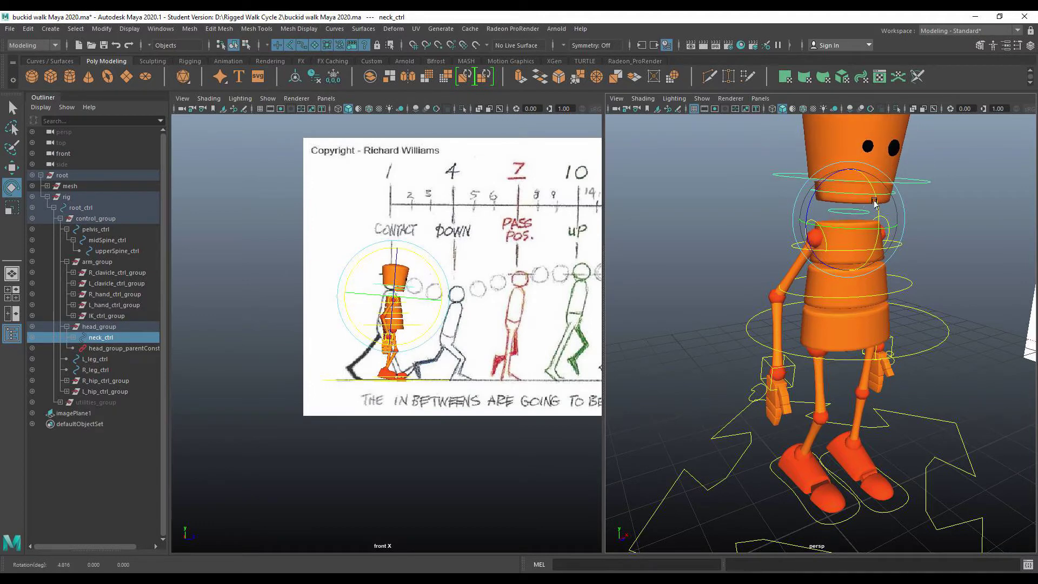
Step: Raise the left foot about 1.6 cm by moving L_leg_ctrl, and compare it with R_leg_ctrl
left_click(88, 359)
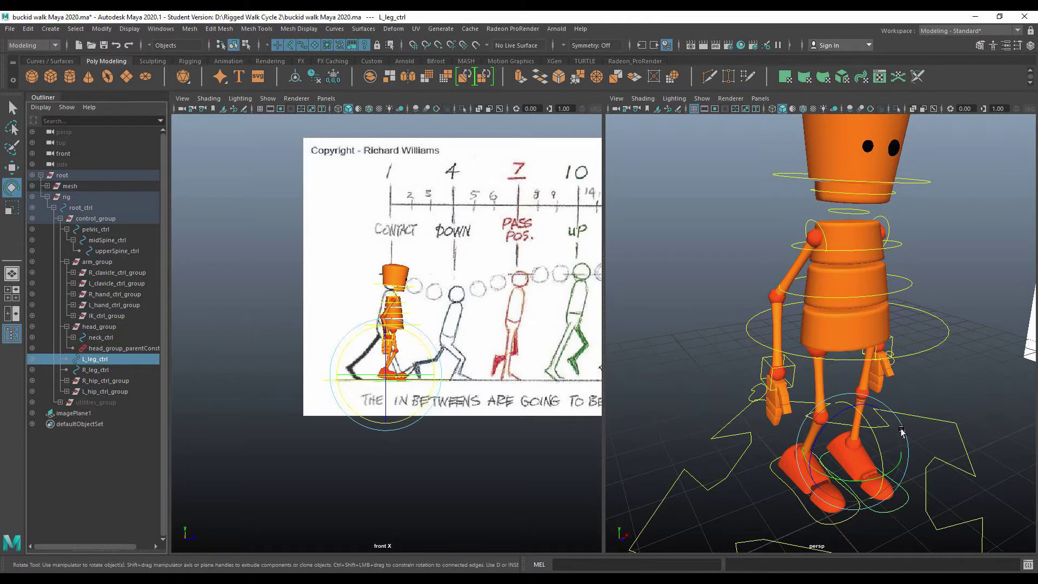
key("w")
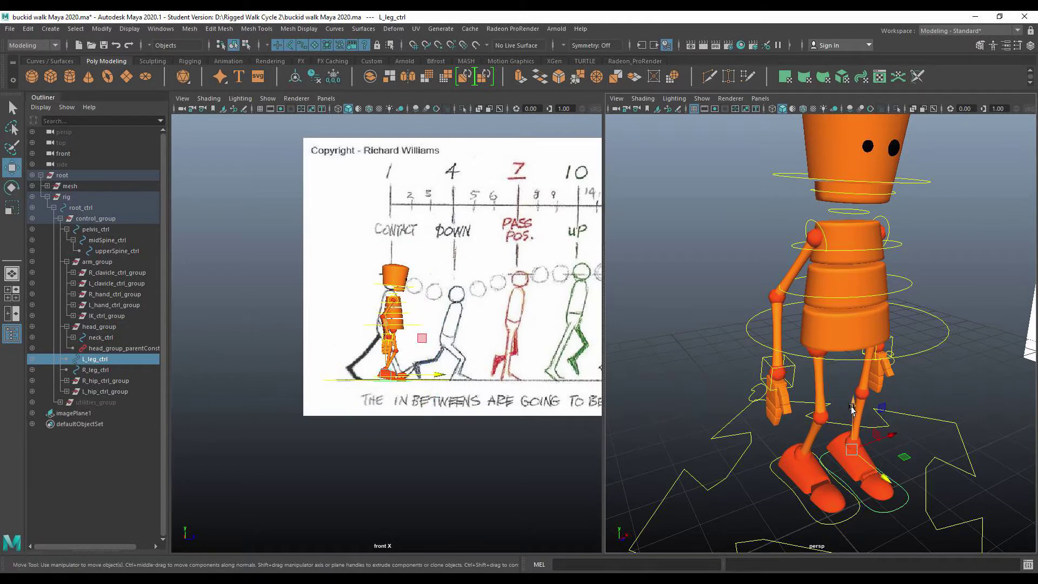
left_click_drag(852, 409, 853, 385)
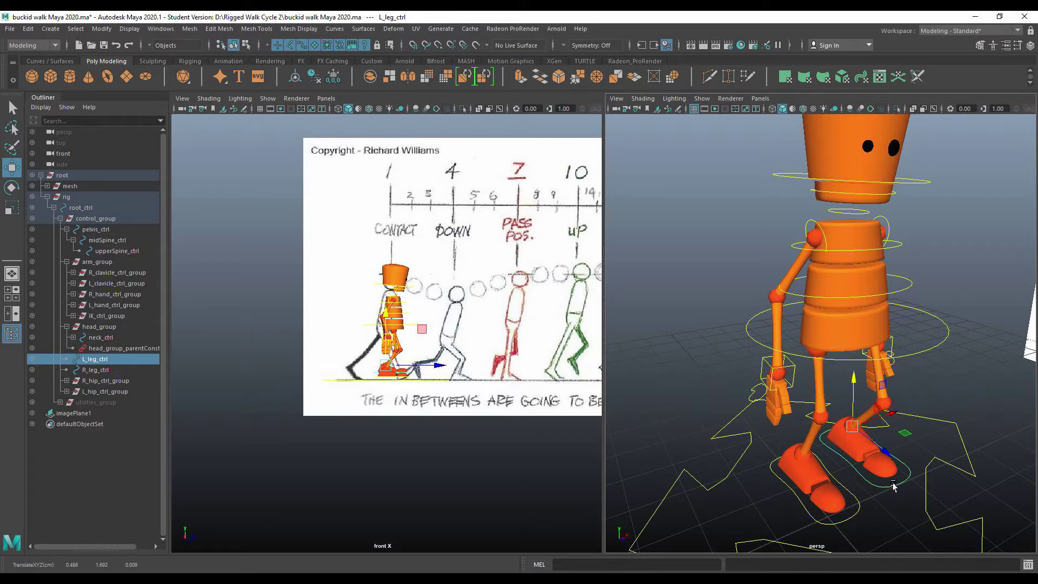
mouse_move(854, 385)
left_mouse_down()
mouse_move(854, 374)
mouse_move(852, 388)
left_mouse_up()
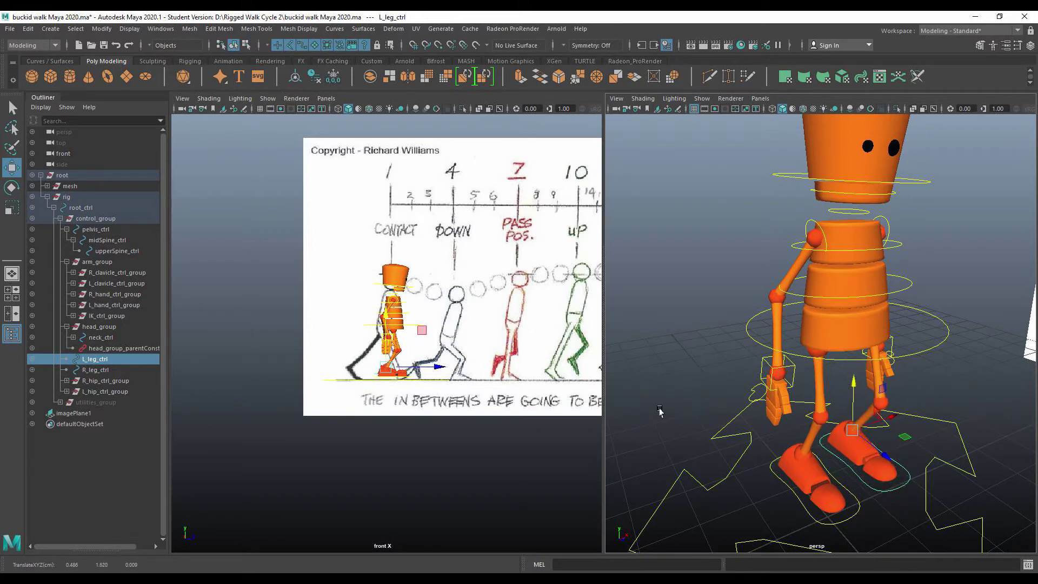
left_click(90, 370)
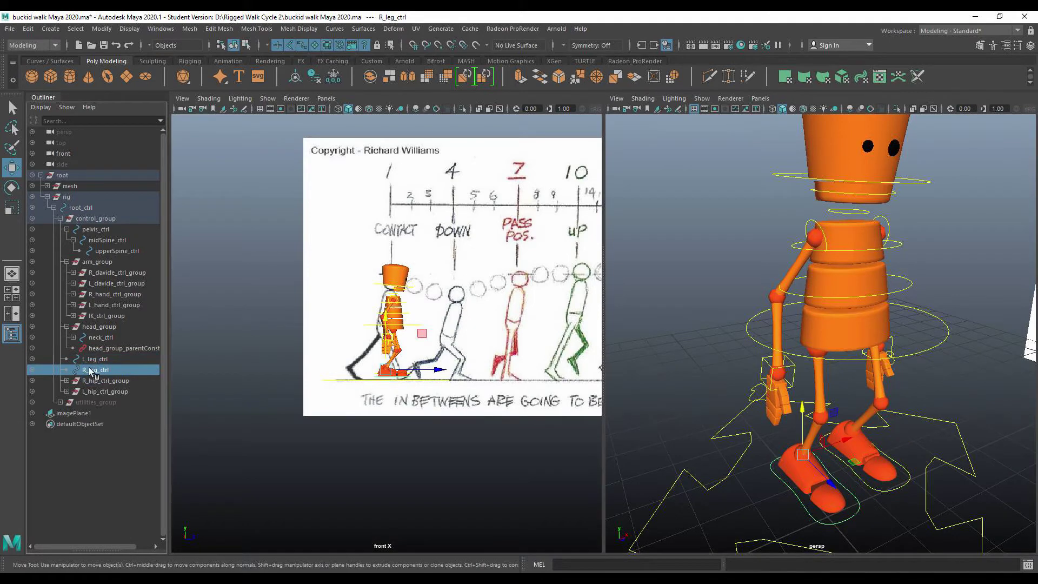
left_click(92, 359)
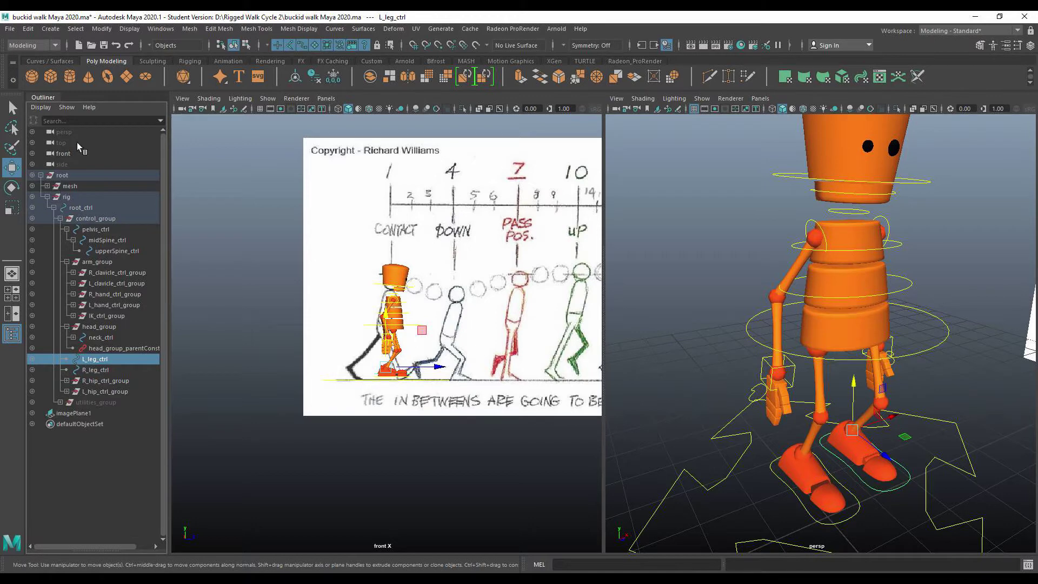
Step: Filter the Outliner by "ctrl" to list the rig's control objects
left_click(56, 121)
type("ct")
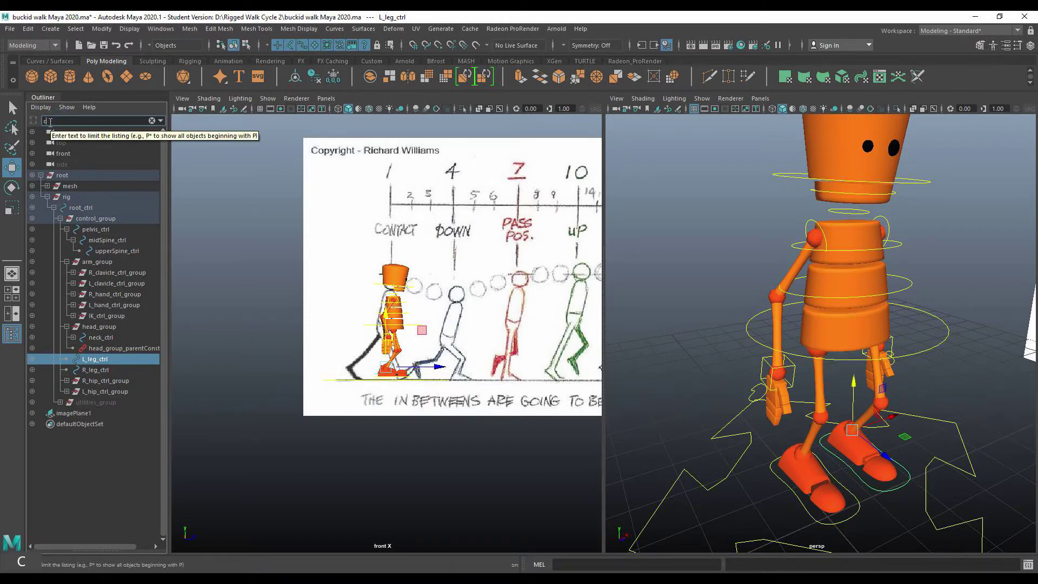
type("rl")
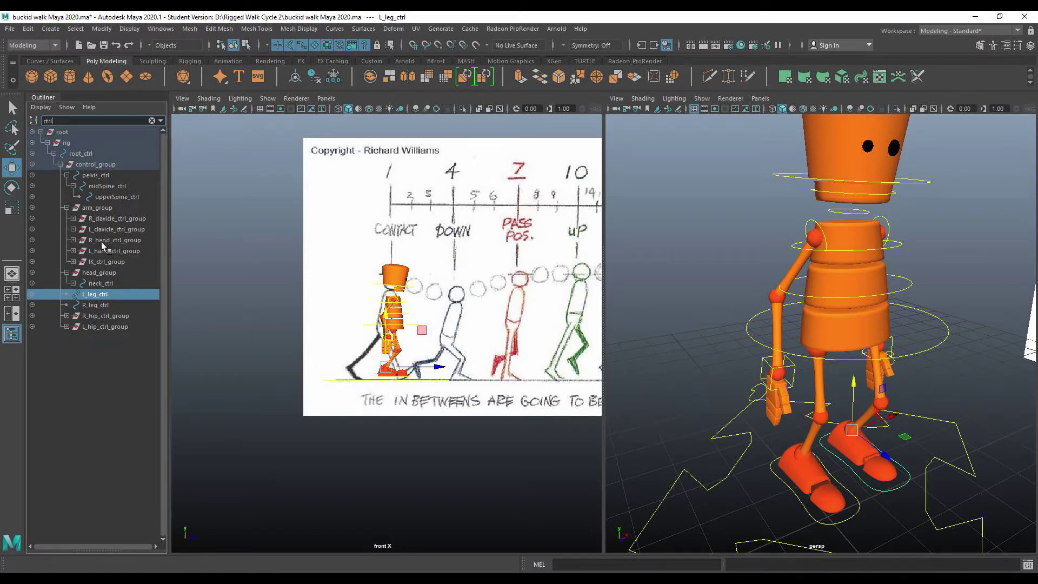
Step: Select pelvis_ctrl, midSpine_ctrl, upperSpine_ctrl and root_ctrl in turn to inspect the torso and root controls on the character
left_click(86, 155)
left_click(99, 176)
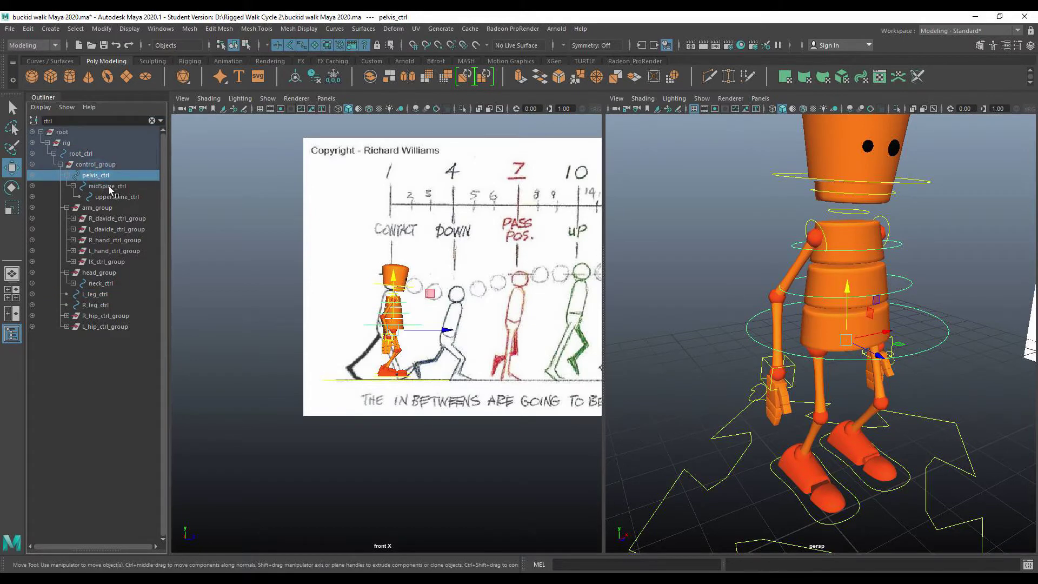
left_click(108, 186)
left_click(116, 197)
left_click(80, 155)
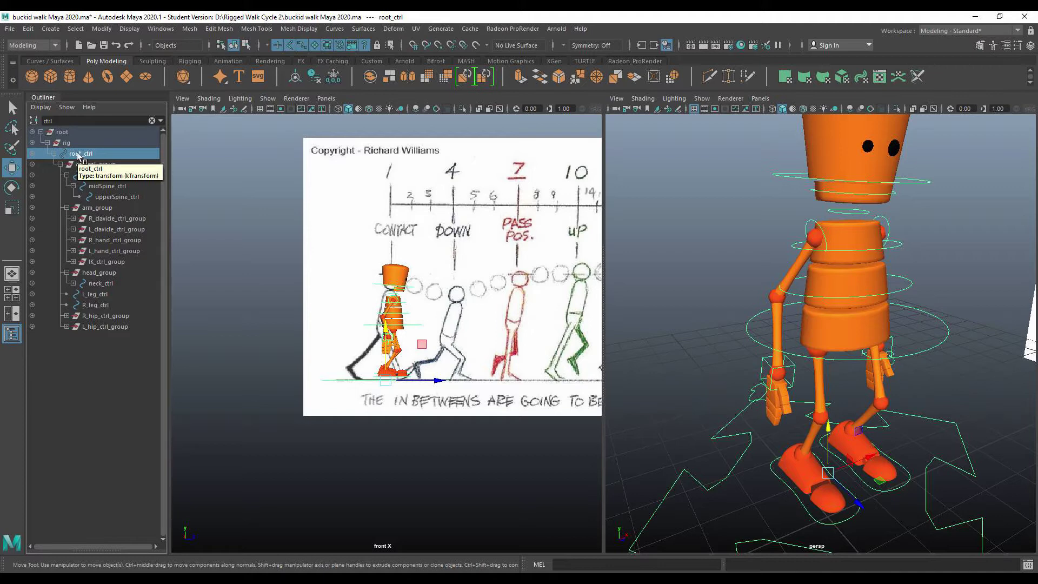
Step: Alternate between L_leg_ctrl and R_leg_ctrl, then compare root_ctrl with pelvis_ctrl to see which parts each one drives
left_click(94, 296)
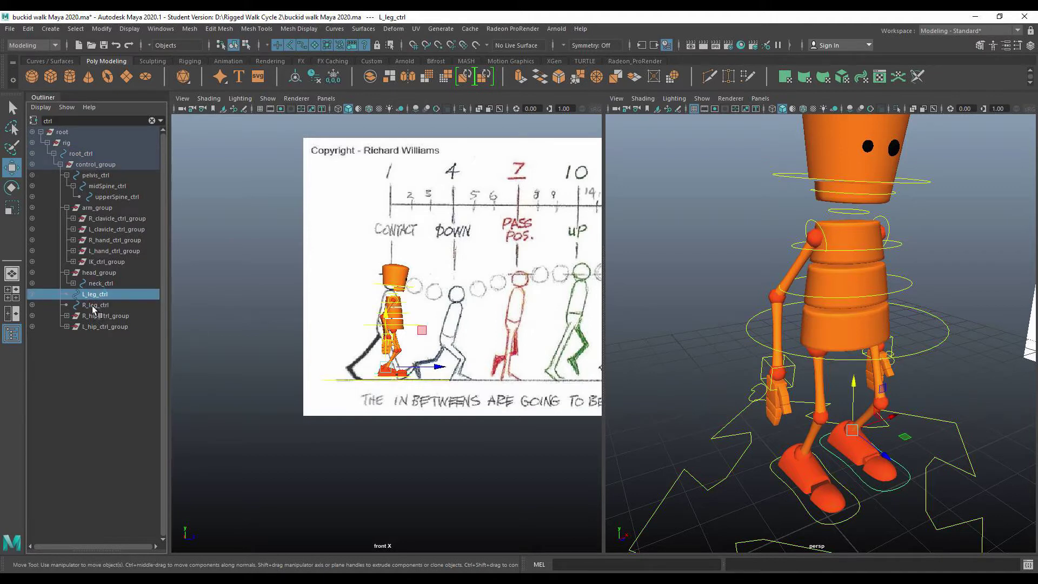
left_click(94, 306)
left_click(93, 295)
left_click(95, 306)
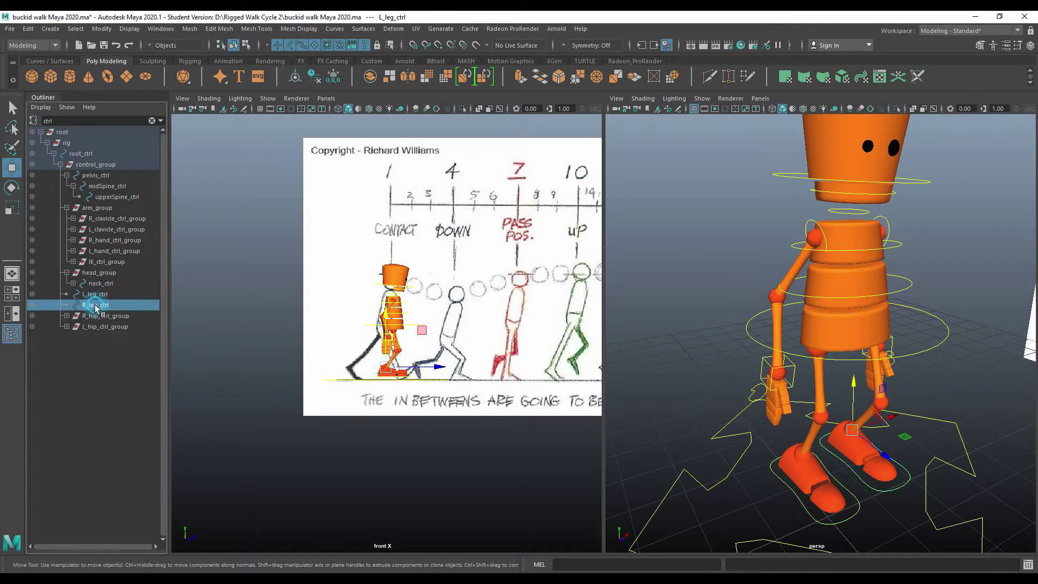
left_click(95, 295)
left_click(81, 153)
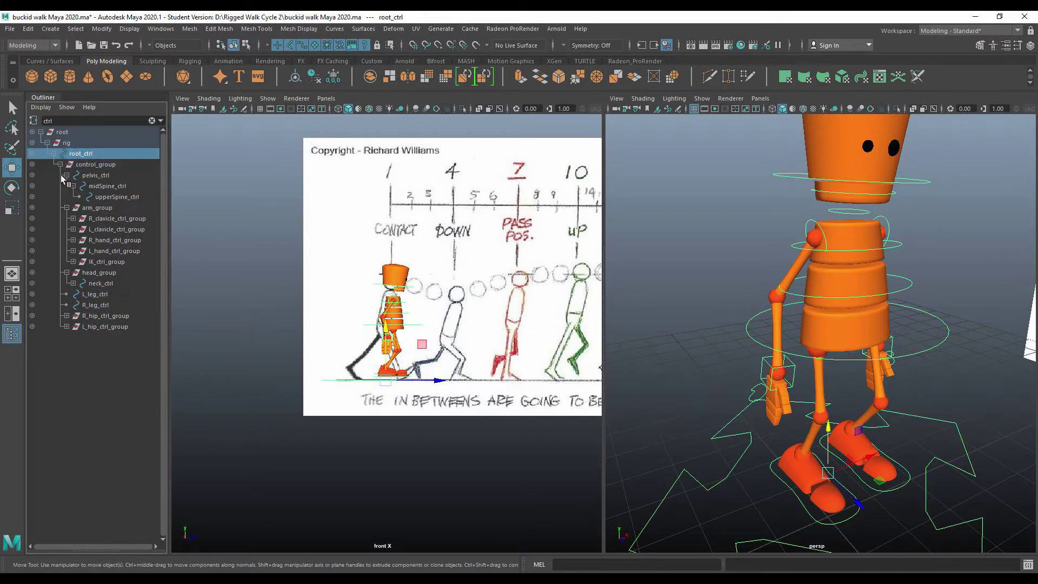
left_click(89, 176)
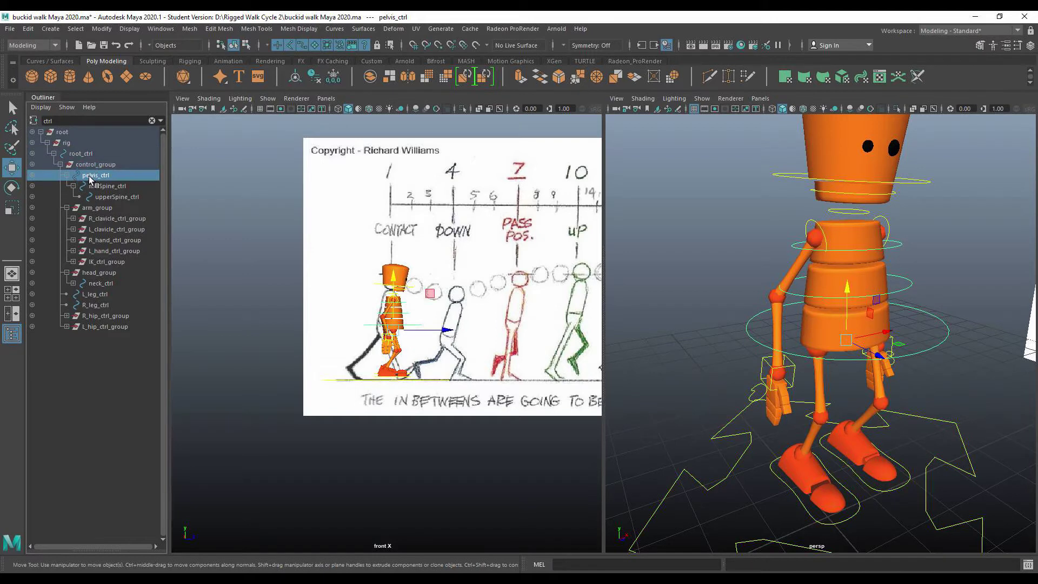
left_click(78, 154)
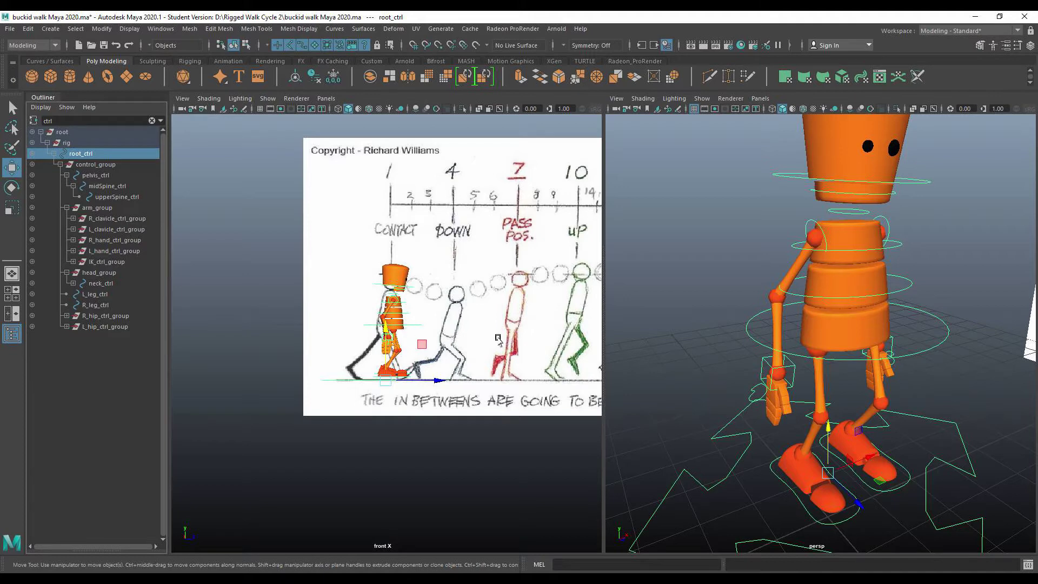
Step: Maximise the front view, fit the whole walk cycle reference image in it, and check root_ctrl against the reference poses before deselecting it
scroll(487, 330, "down", 4)
scroll(486, 330, "down", 1)
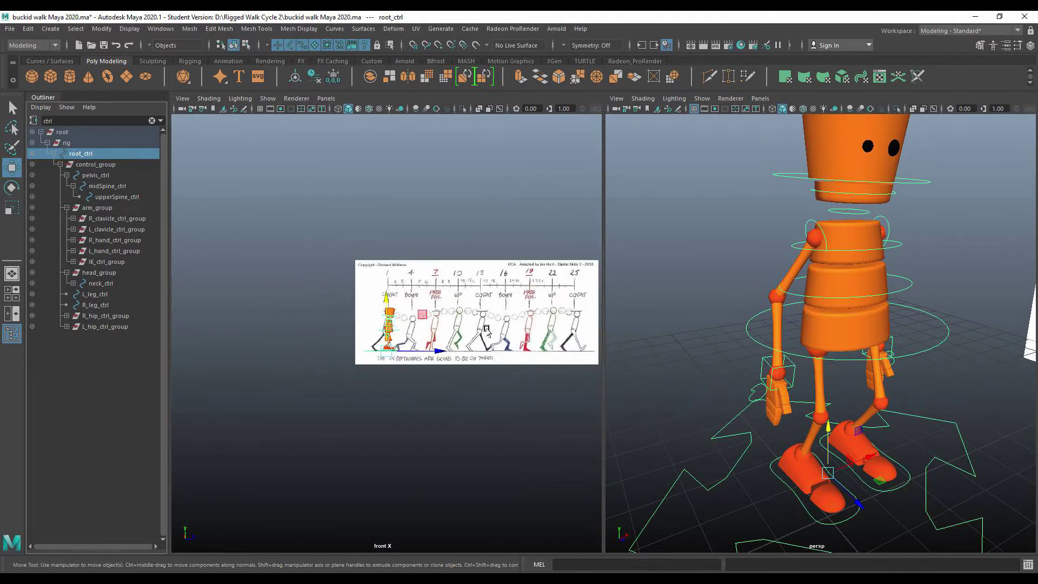
scroll(486, 328, "up", 1)
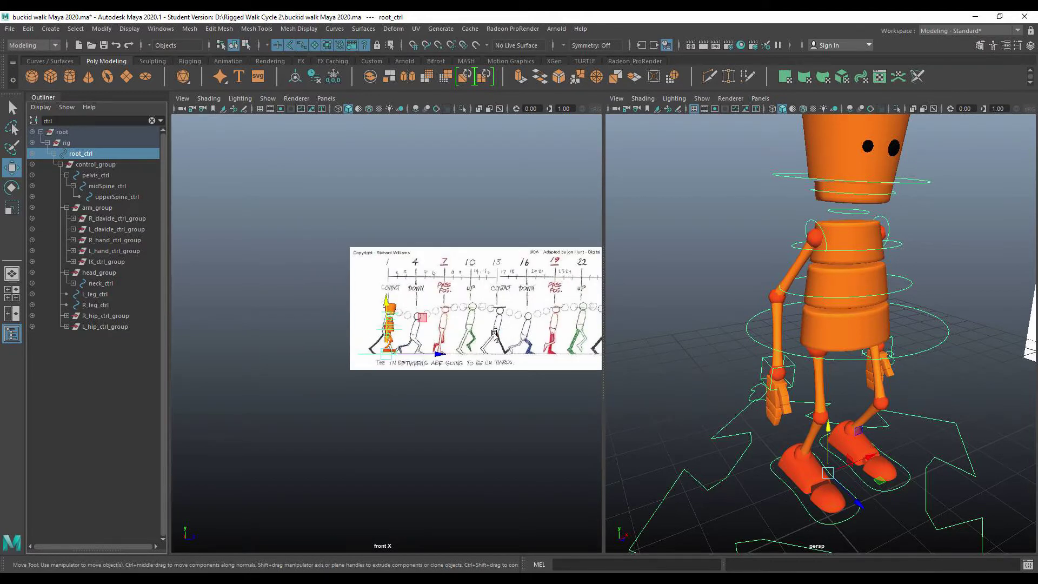
left_click(392, 235)
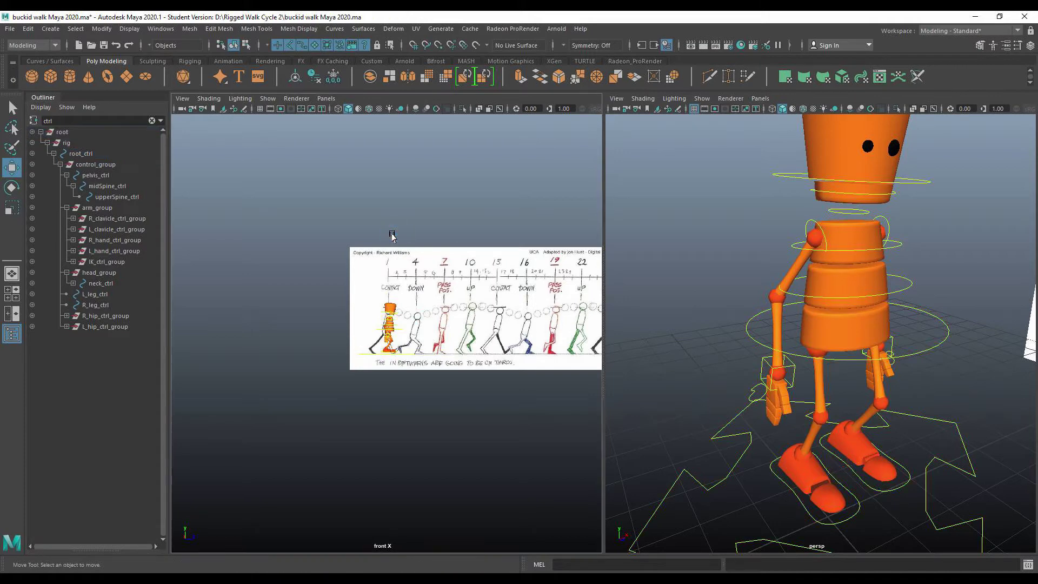
key("space")
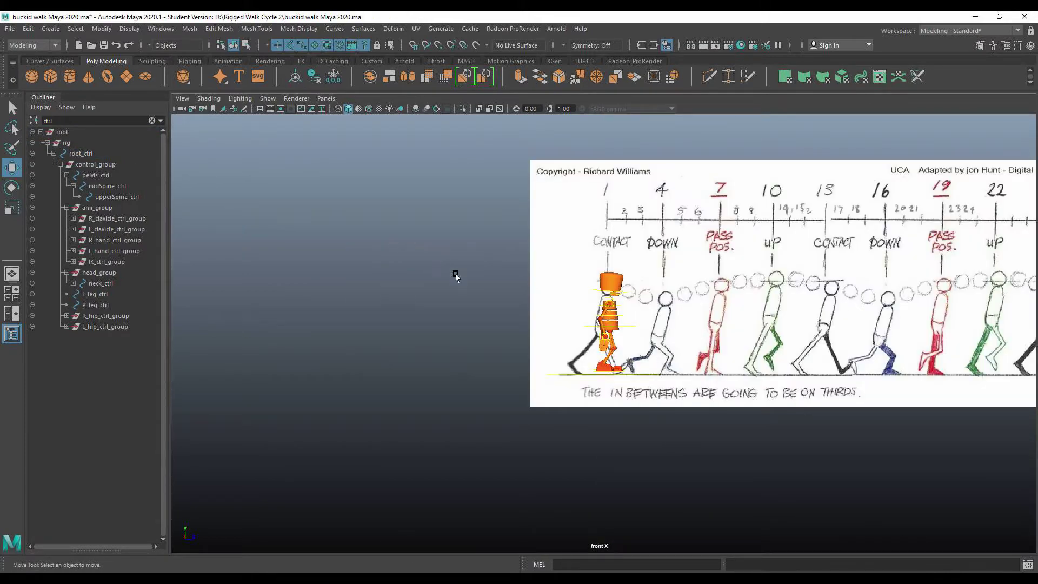
middle_click_drag(491, 296, 197, 296, "alt")
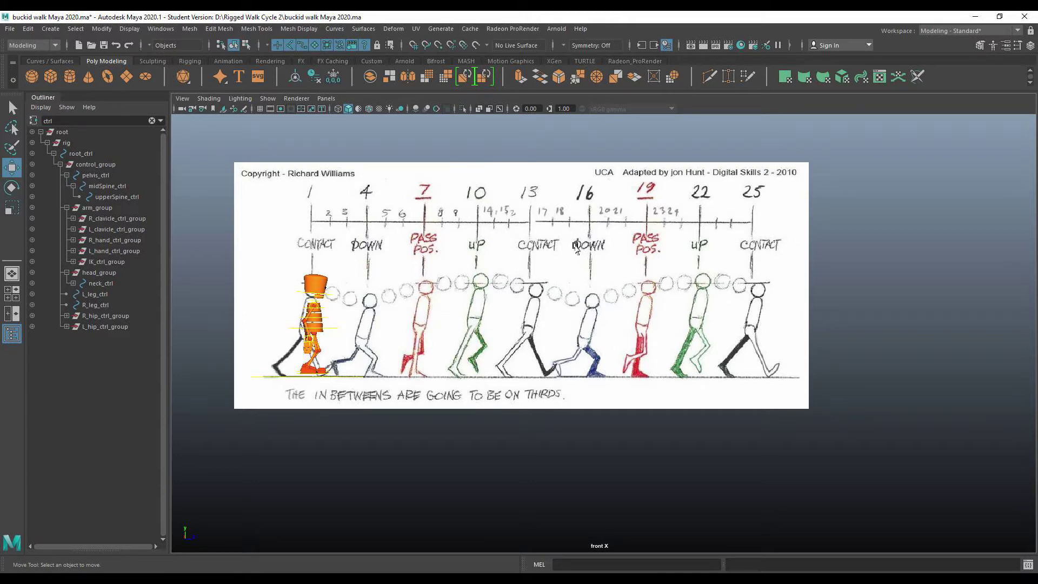
scroll(463, 275, "up", 1)
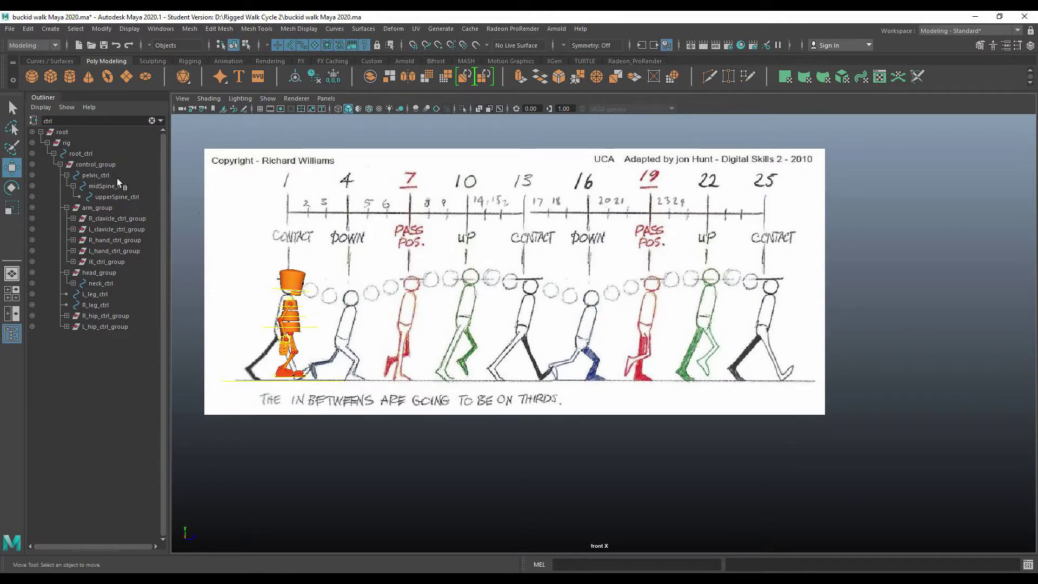
left_click(79, 154)
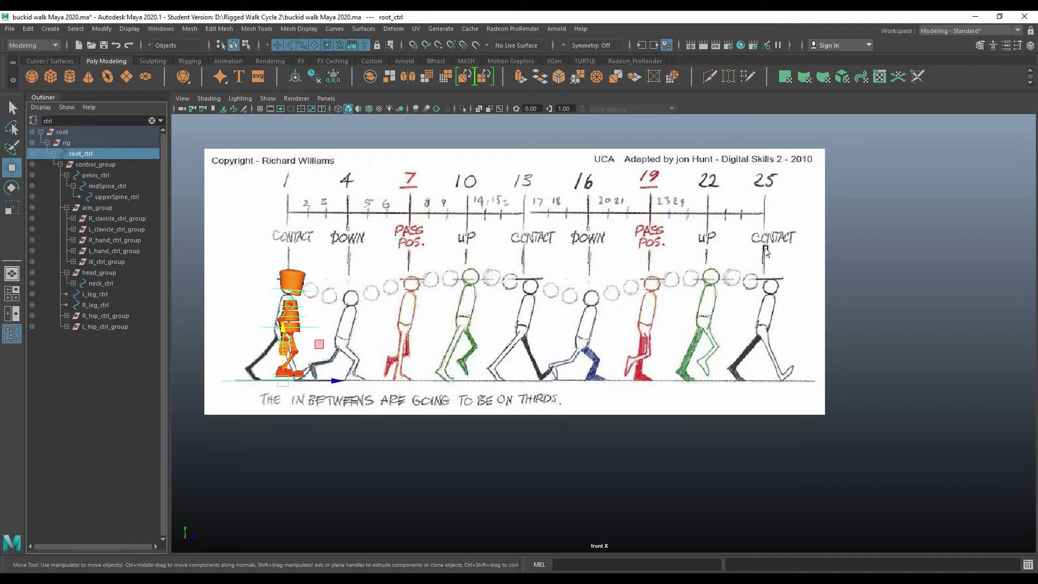
left_click(529, 285)
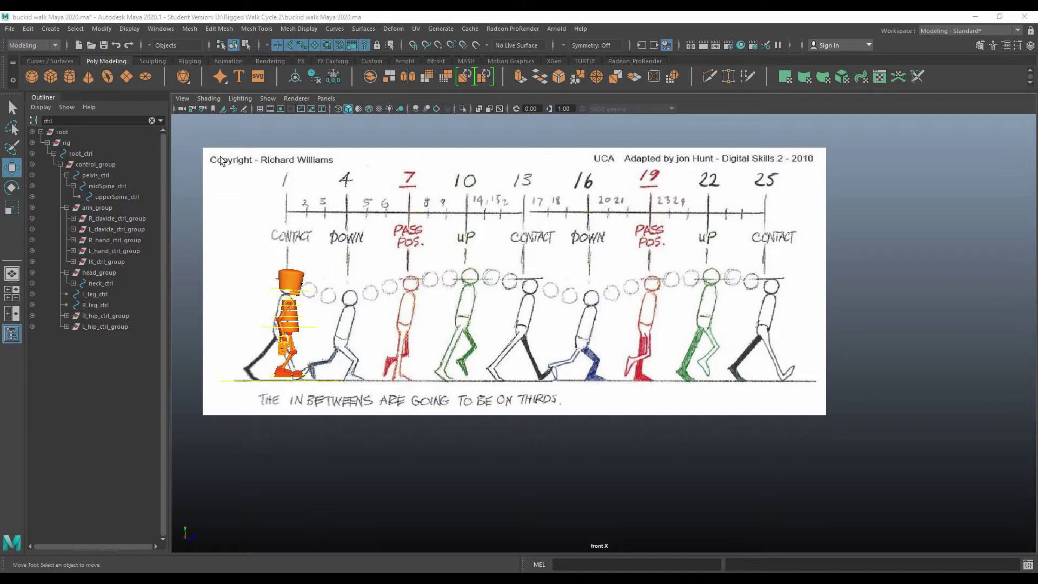
Step: Display the Time Slider and Range Slider, and reduce the Time Slider's height
left_click(165, 30)
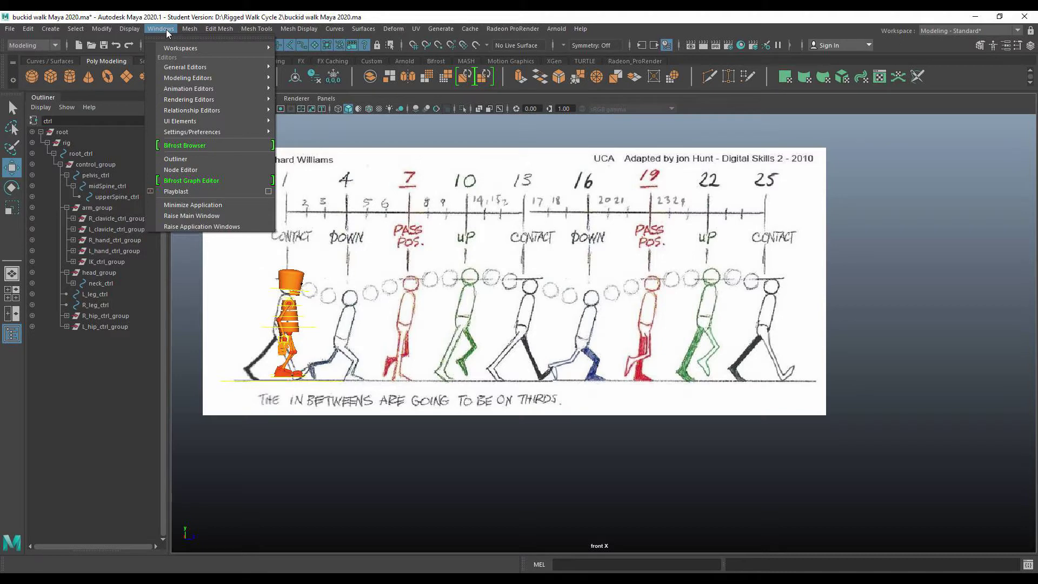
mouse_move(182, 68)
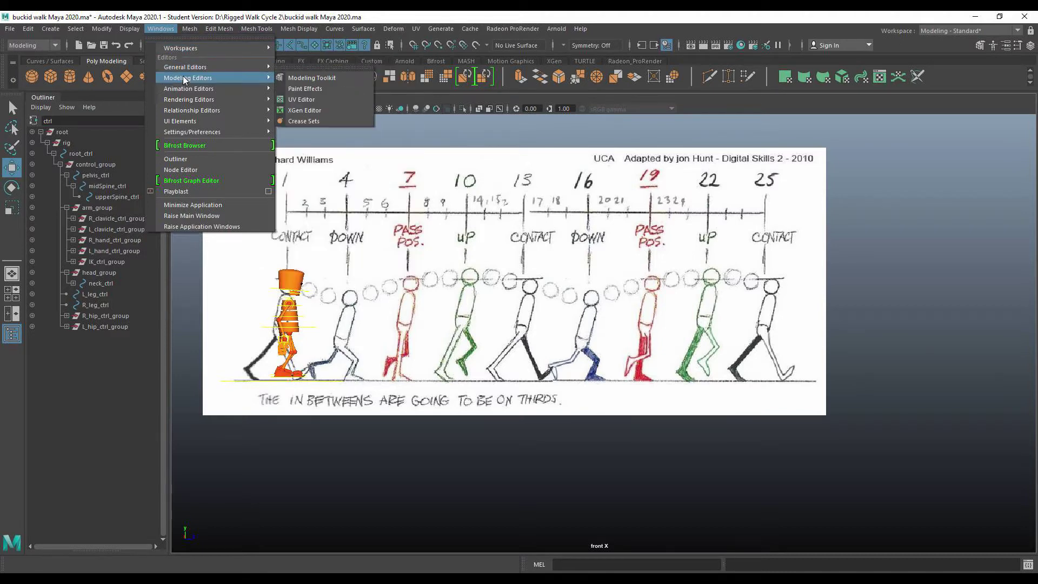
mouse_move(186, 121)
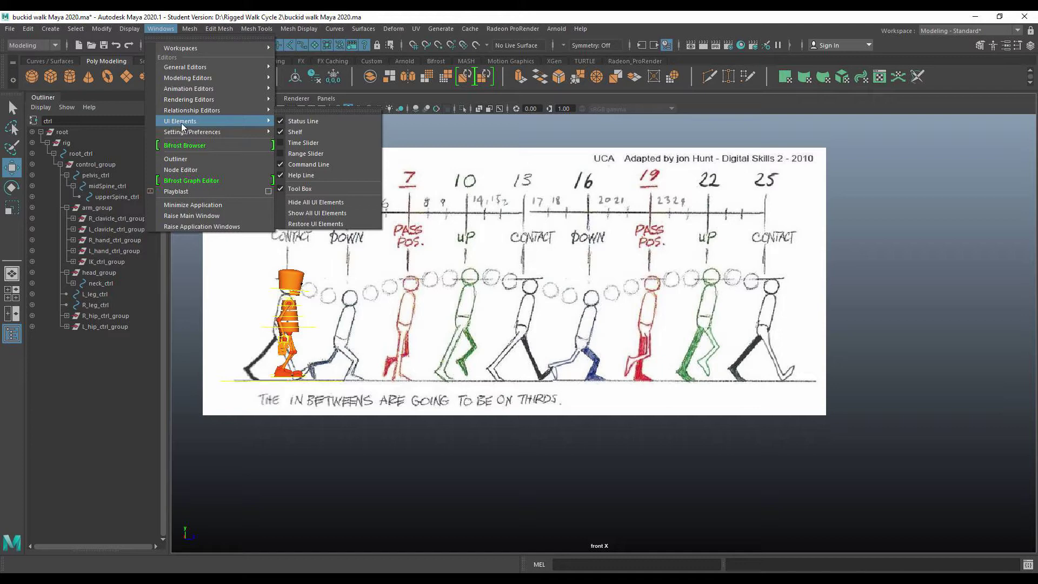
left_click(282, 143)
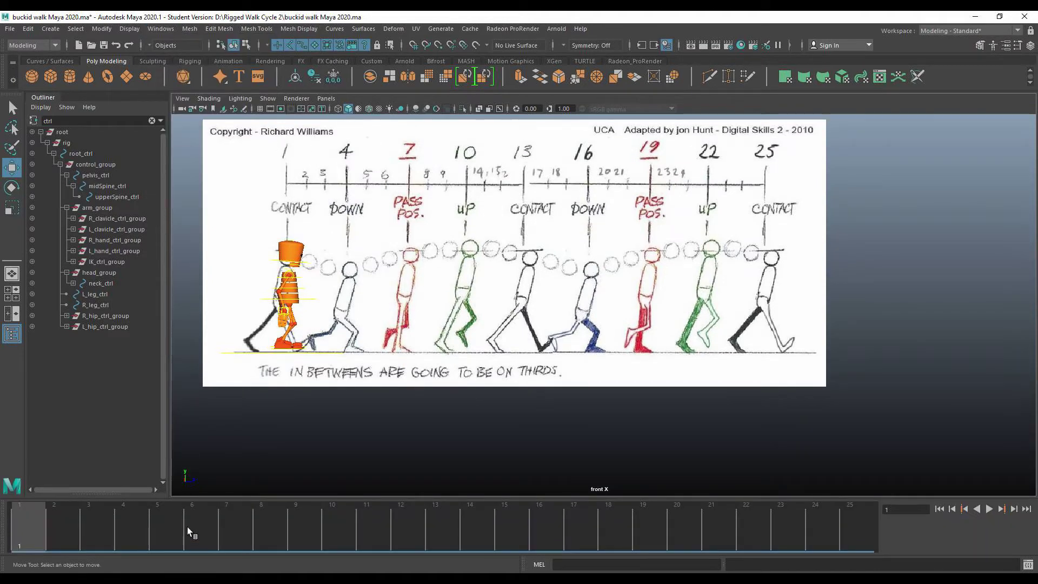
left_click(161, 28)
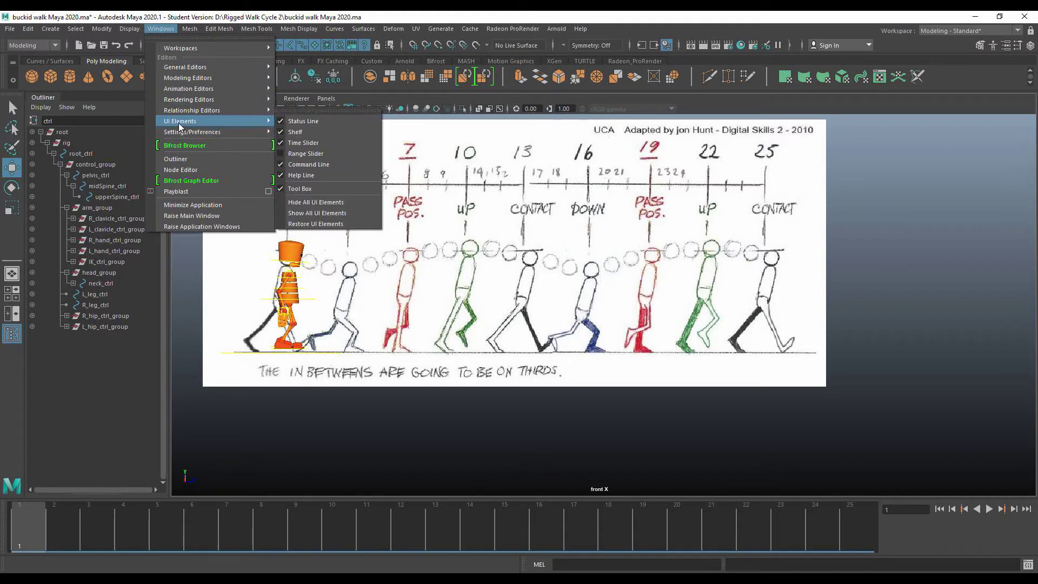
left_click(279, 155)
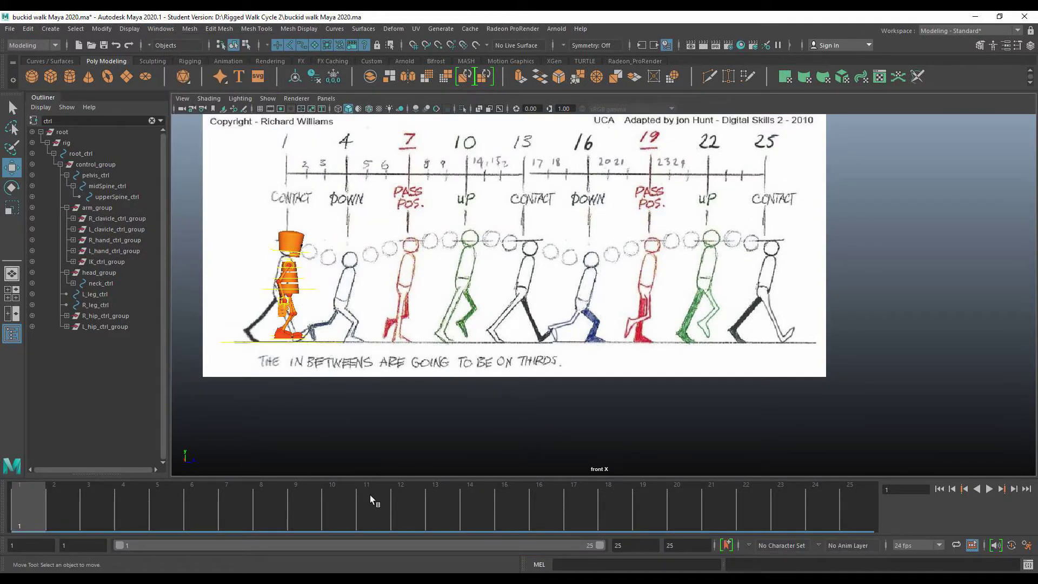
key("alt+v")
left_click_drag(330, 477, 339, 496)
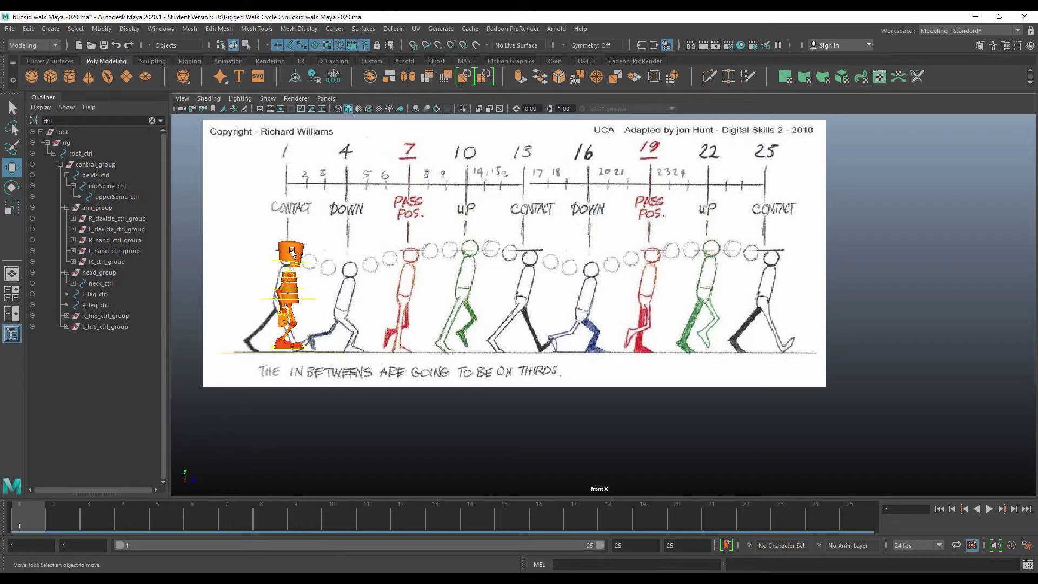
Step: Select root_ctrl, show the front and perspective views side by side, and set a key at frame 1
left_click(78, 153)
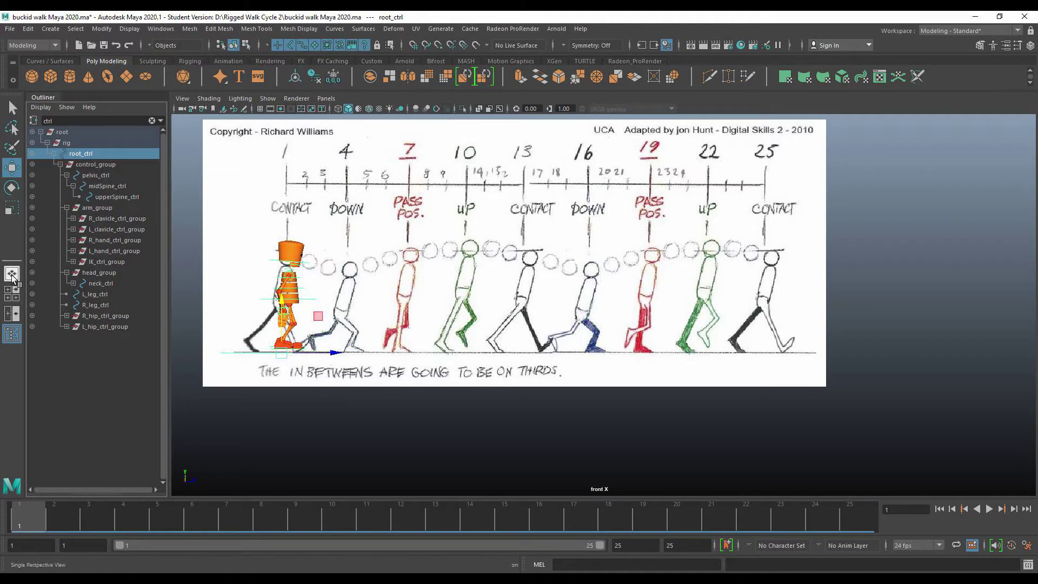
left_click(15, 313)
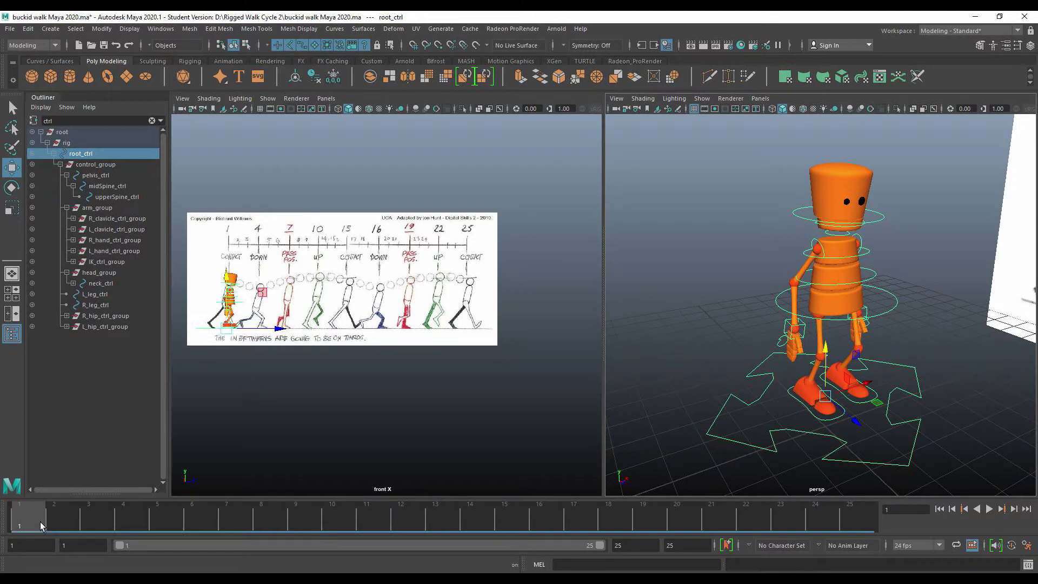
key("s")
Step: At frame 25, move root_ctrl forward along the ground to the final contact pose of the reference and set a key
left_click(849, 515)
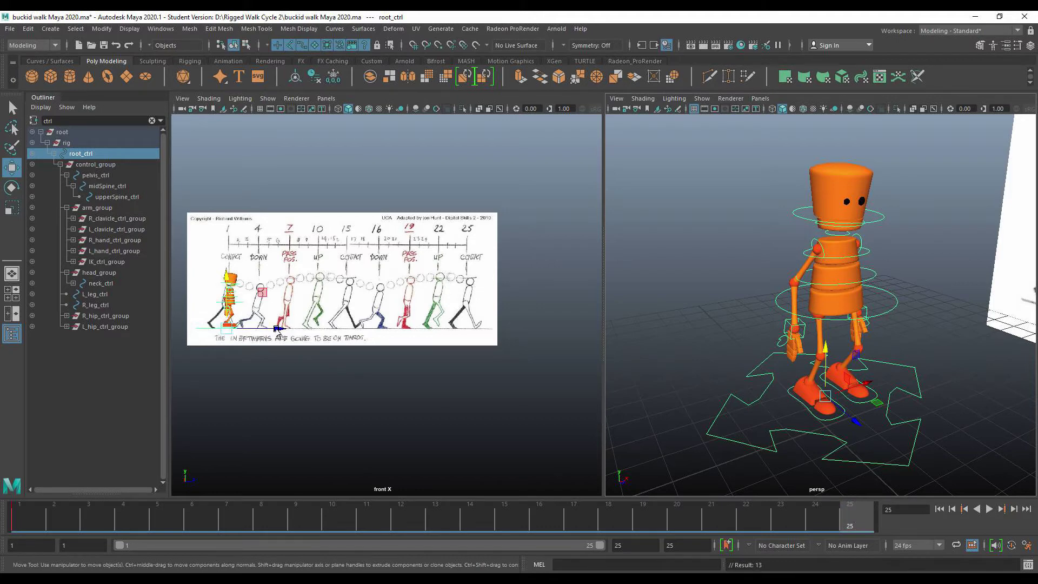
left_click_drag(279, 328, 514, 335)
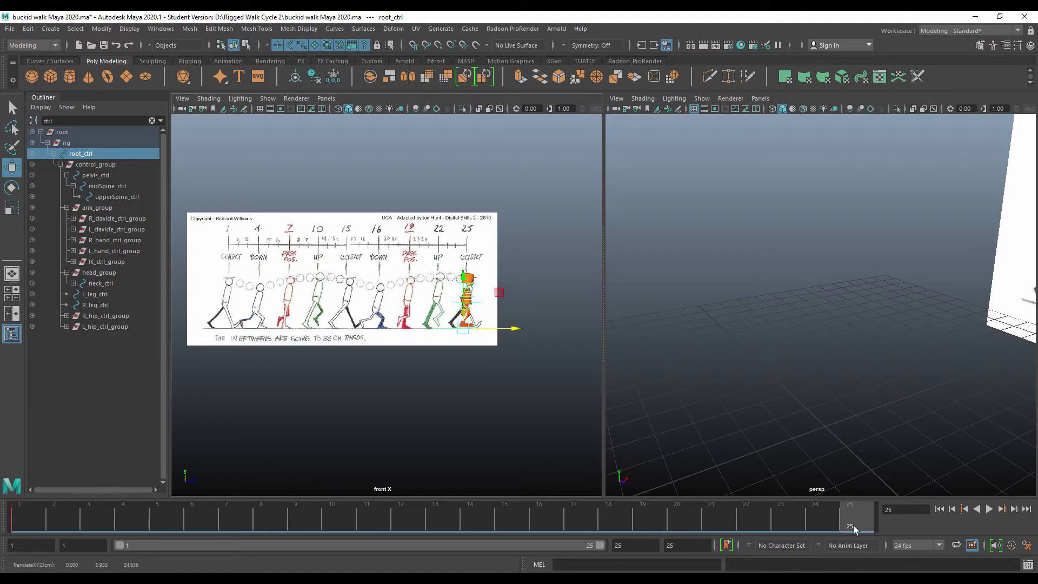
key("s")
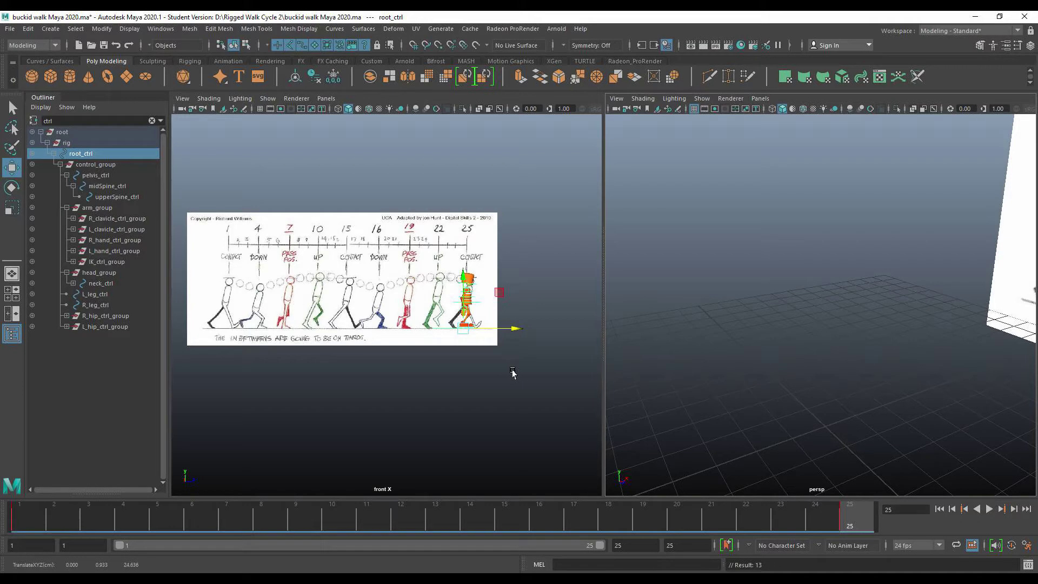
Step: Play root_ctrl's forward movement from frame 1 in the two-view layout, and stop the playback
left_click(939, 509)
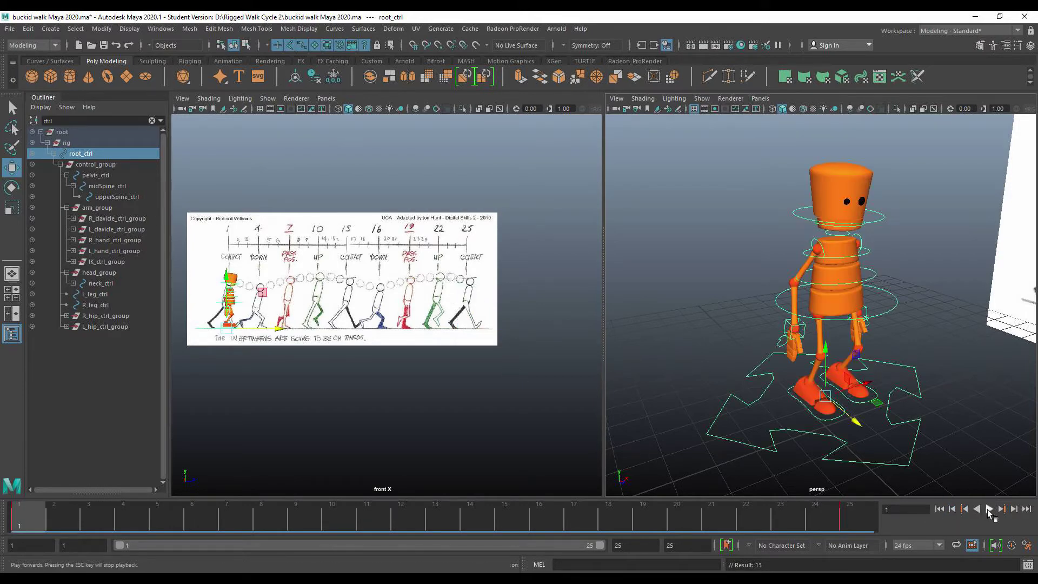
left_click(987, 509)
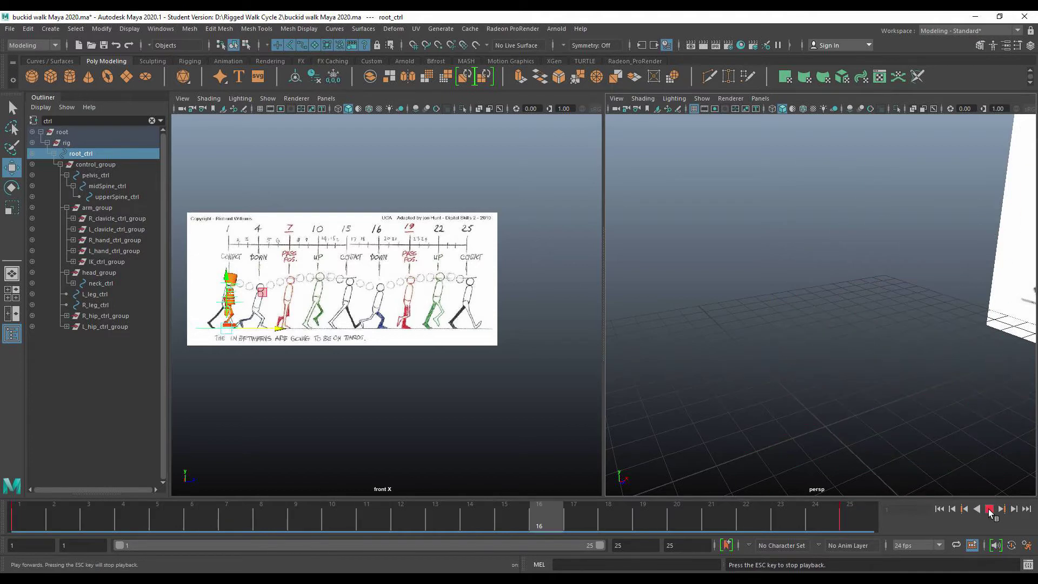
key("Escape")
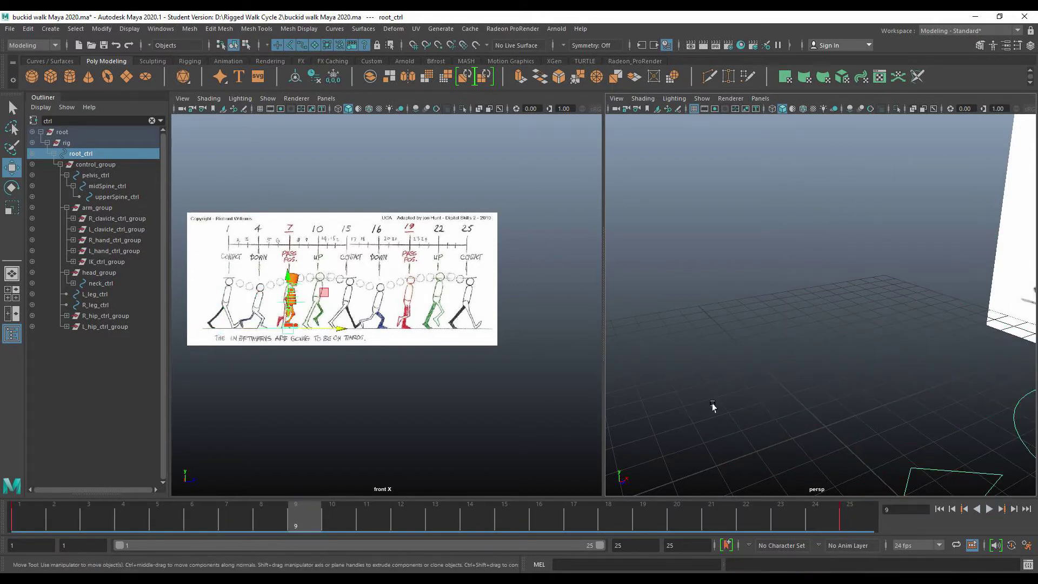
Step: Deselect root_ctrl, maximise and reframe the front view, and play the movement from frame 1 against the reference poses before stopping it
left_click(308, 404)
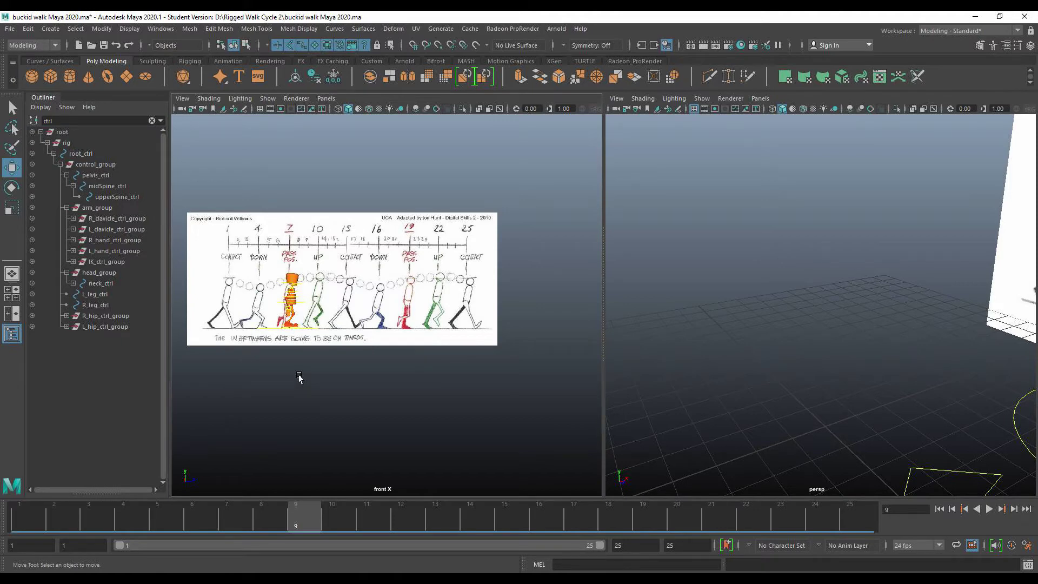
key("space")
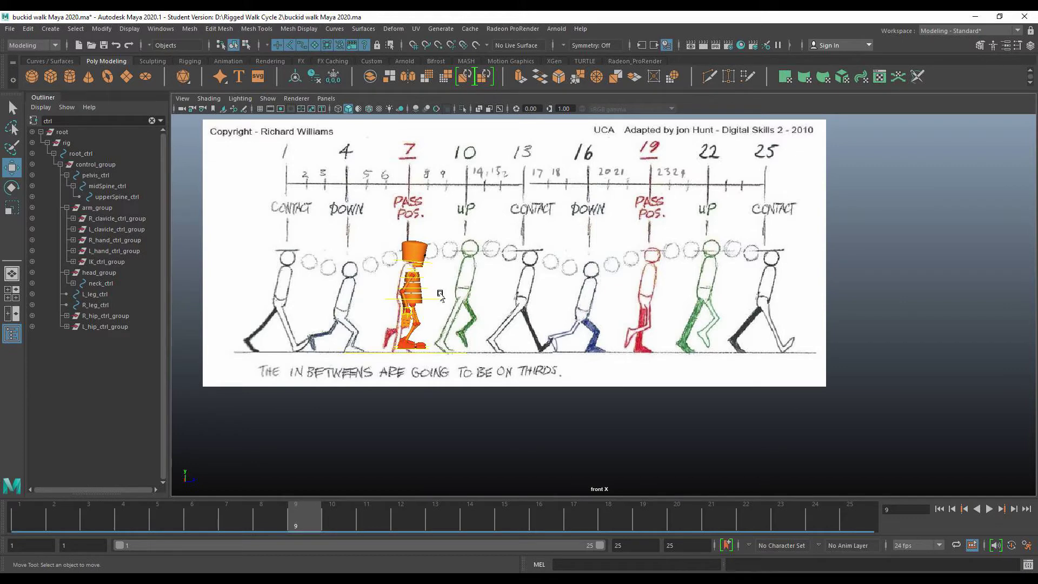
key("f")
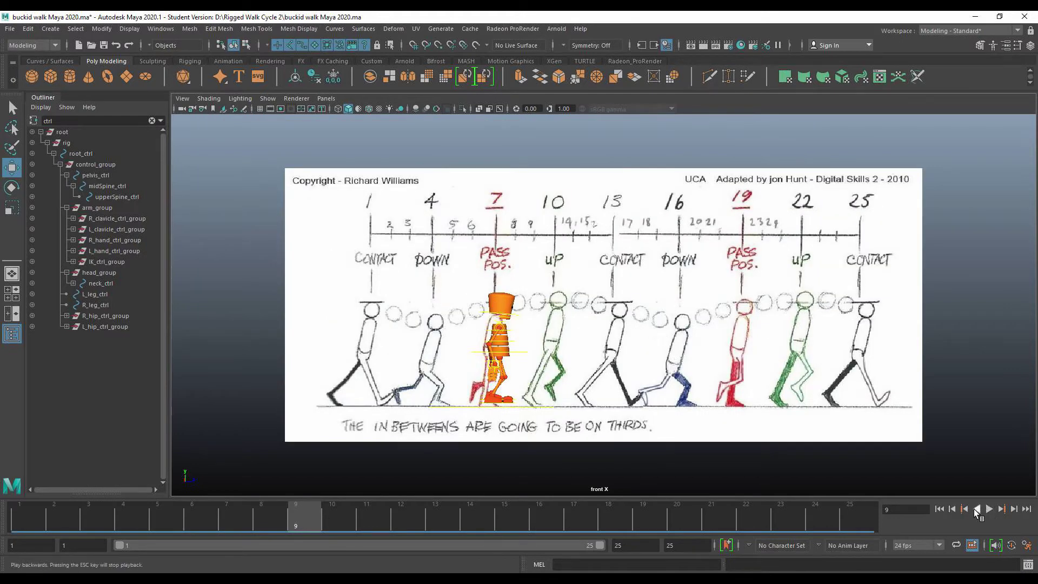
left_click(939, 508)
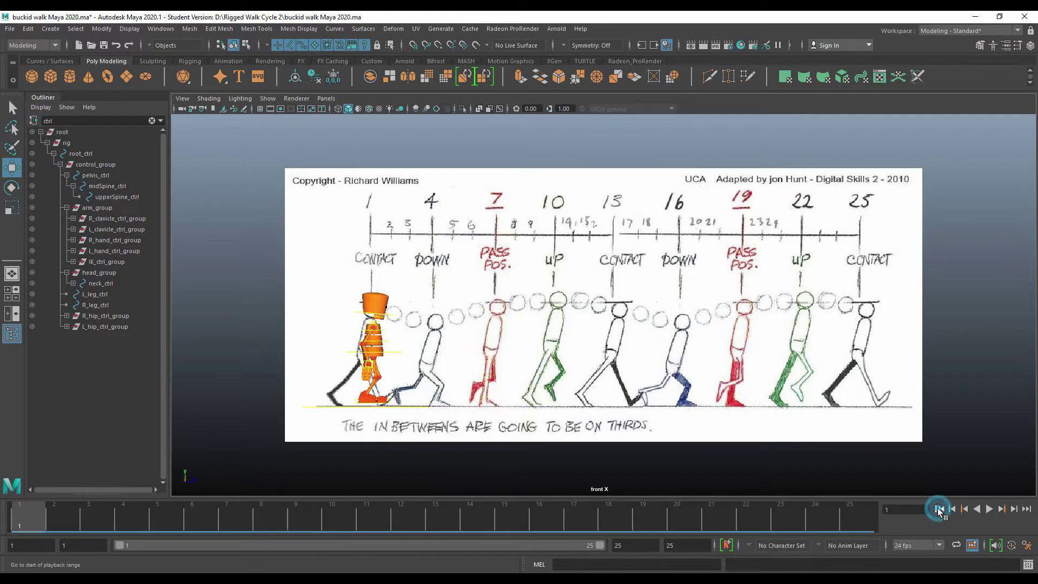
left_click(989, 509)
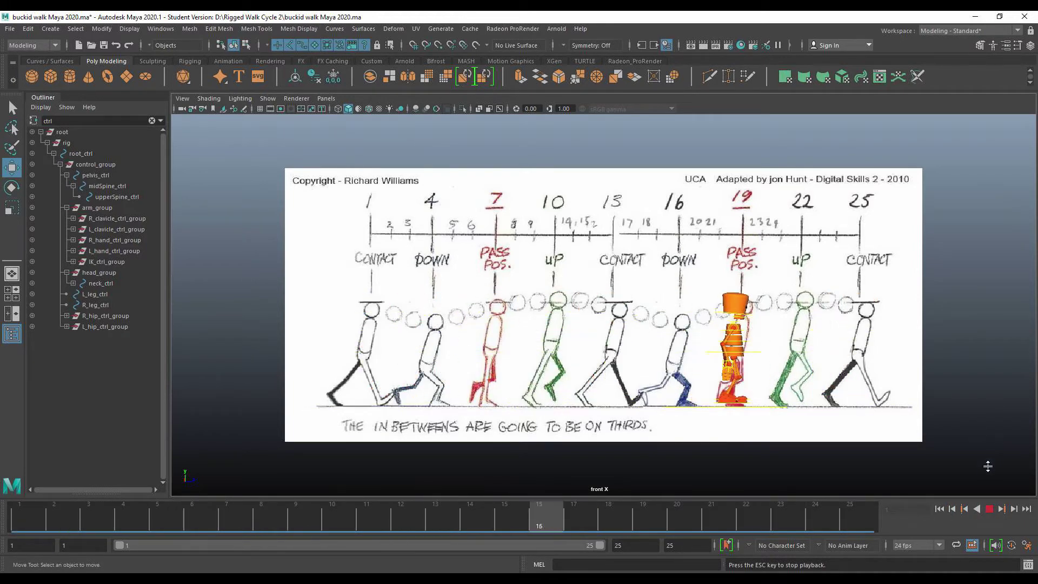
left_click(986, 510)
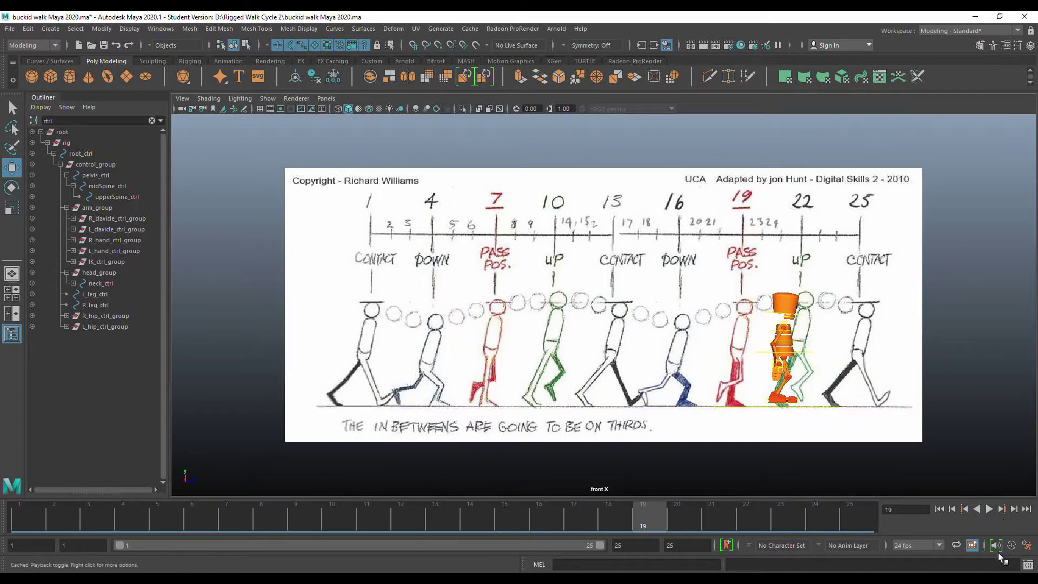
Step: Set the playback speed to 24 fps x 0.5 in the Time Slider preferences and close them
left_click(1027, 549)
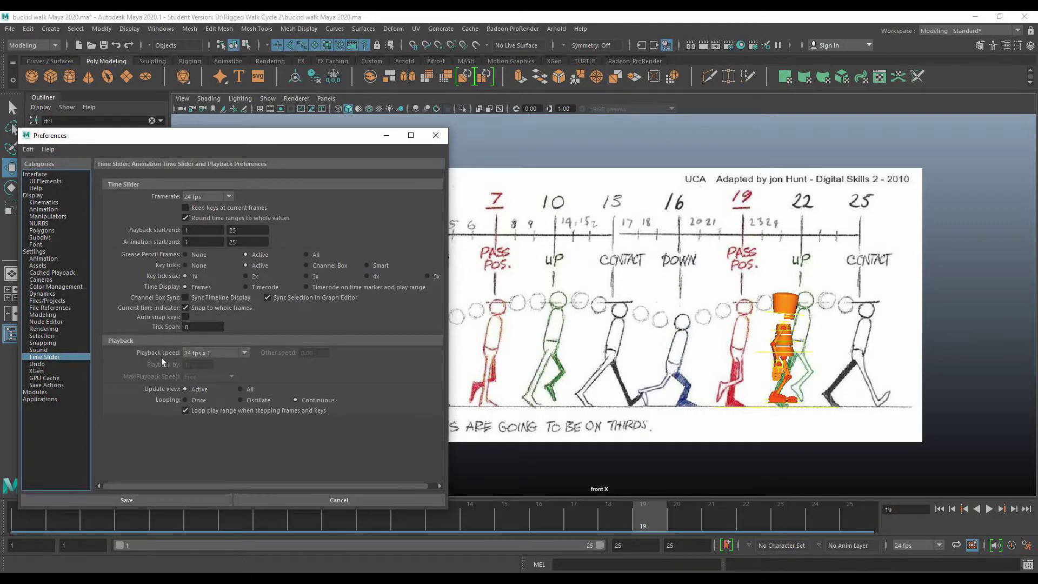
left_click(189, 353)
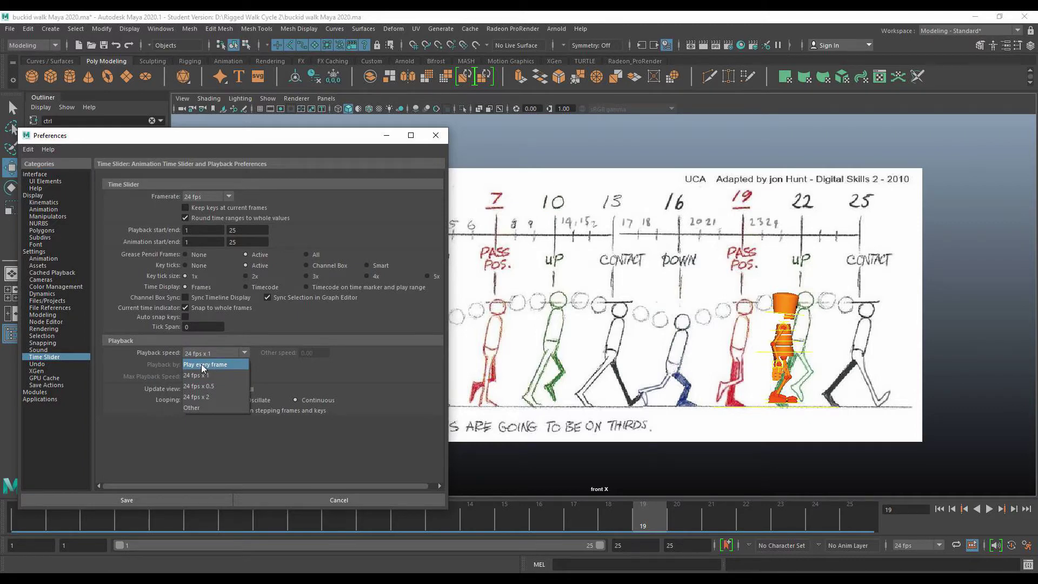
left_click(207, 353)
left_click(205, 348)
left_click(209, 387)
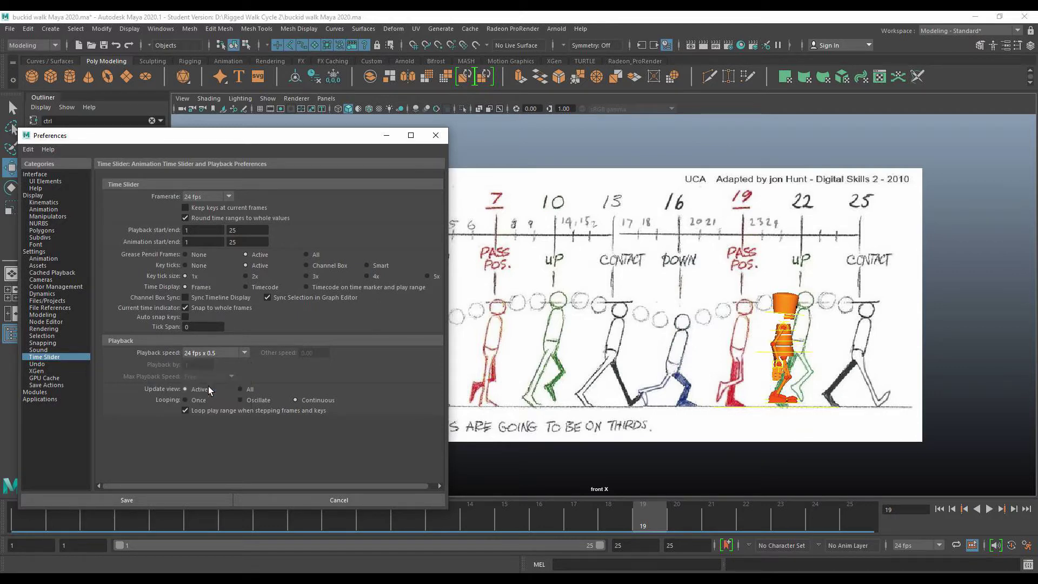
left_click(434, 138)
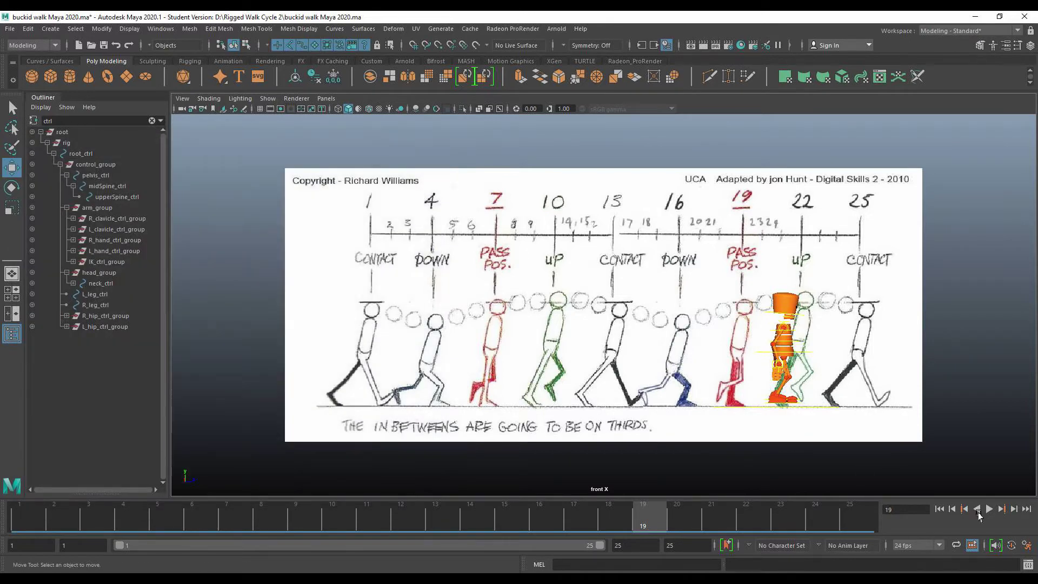
Step: Review the character's movement at the new playback speed from frame 1, scrub back to frame 1, and briefly test playback again
left_click(939, 508)
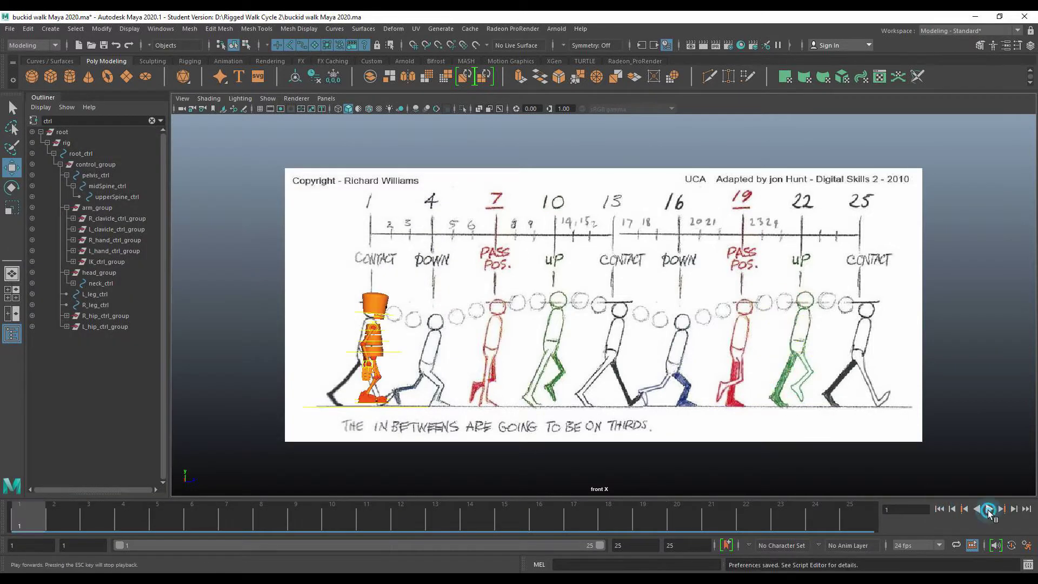
left_click(989, 509)
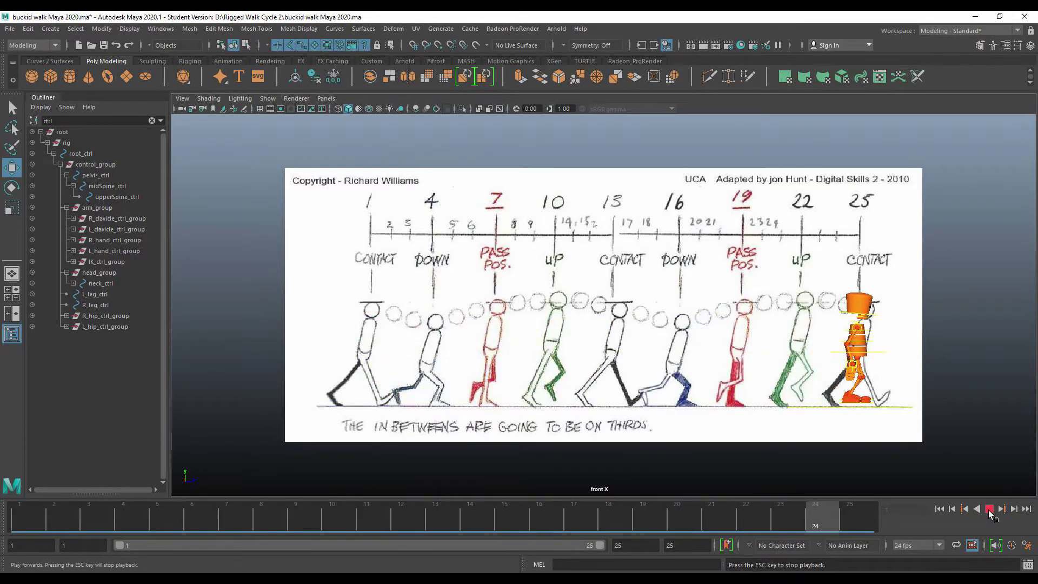
left_click(988, 509)
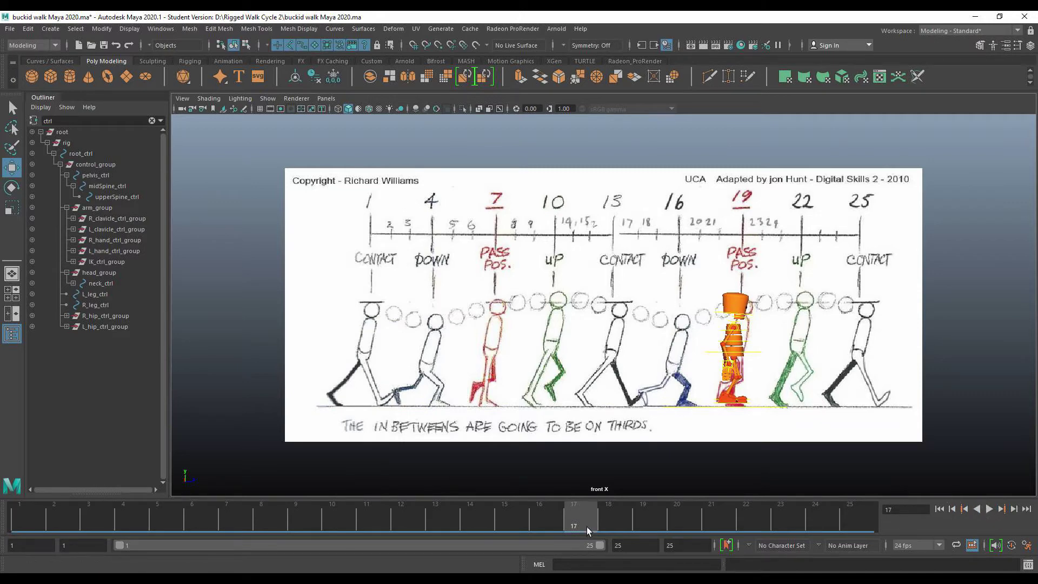
left_click_drag(586, 527, 19, 522)
key("alt+v")
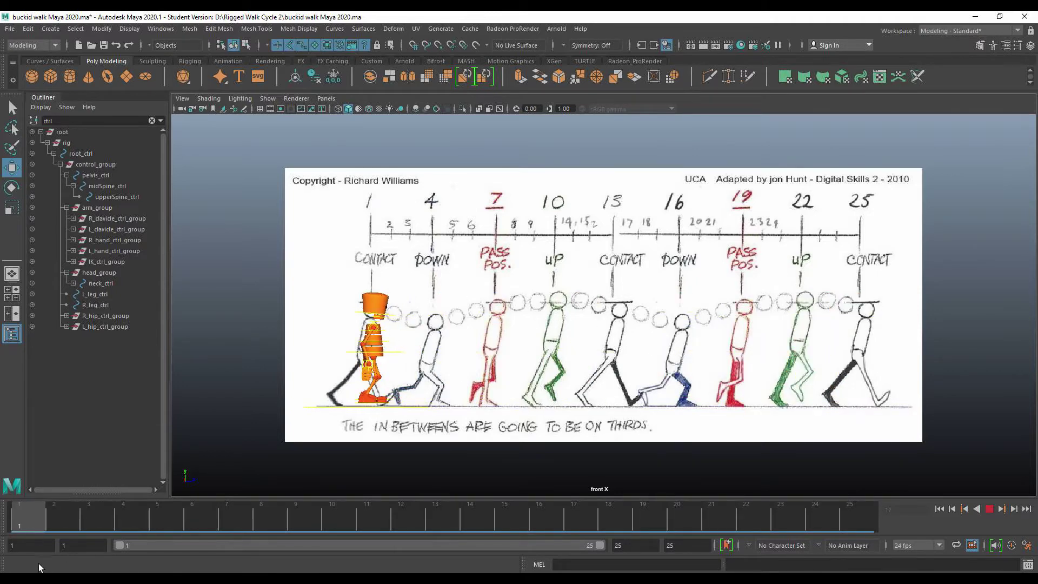
key("alt+v")
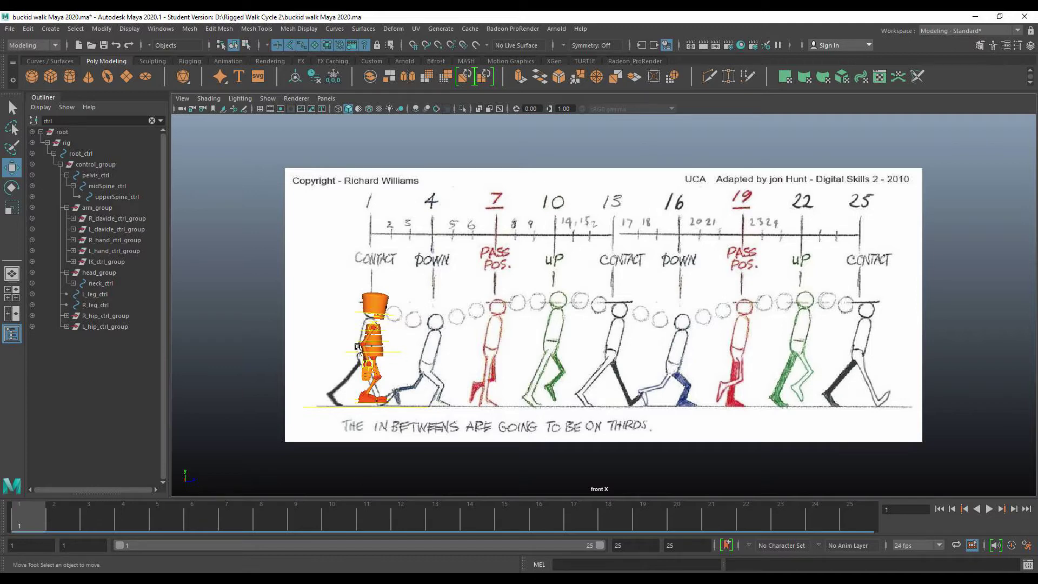
Step: Compare the timeline keys of the lower body mesh and root_ctrl, checking root_ctrl at frame 25 before returning to frame 1
left_click(372, 355)
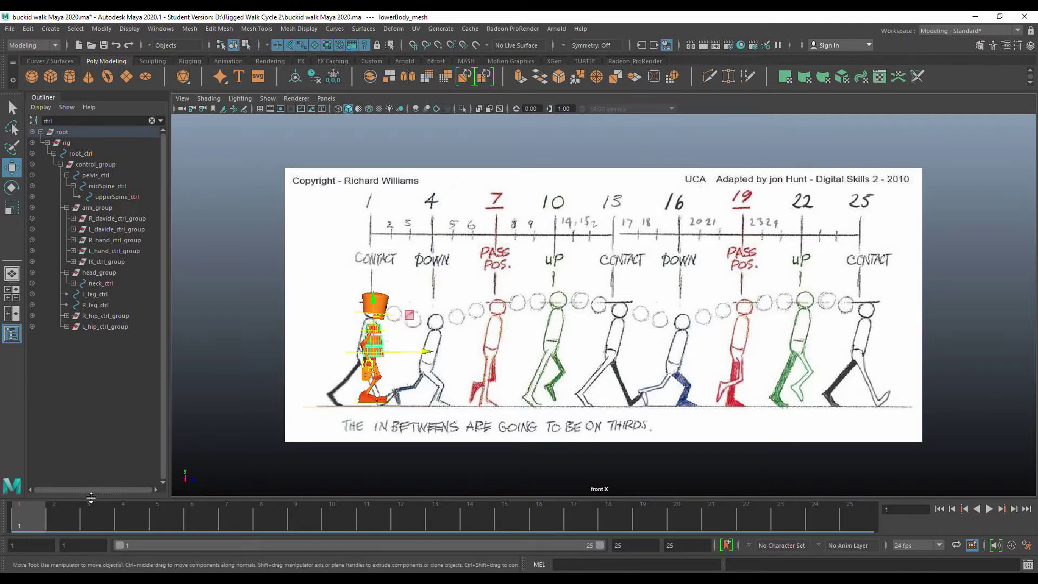
left_click(442, 399)
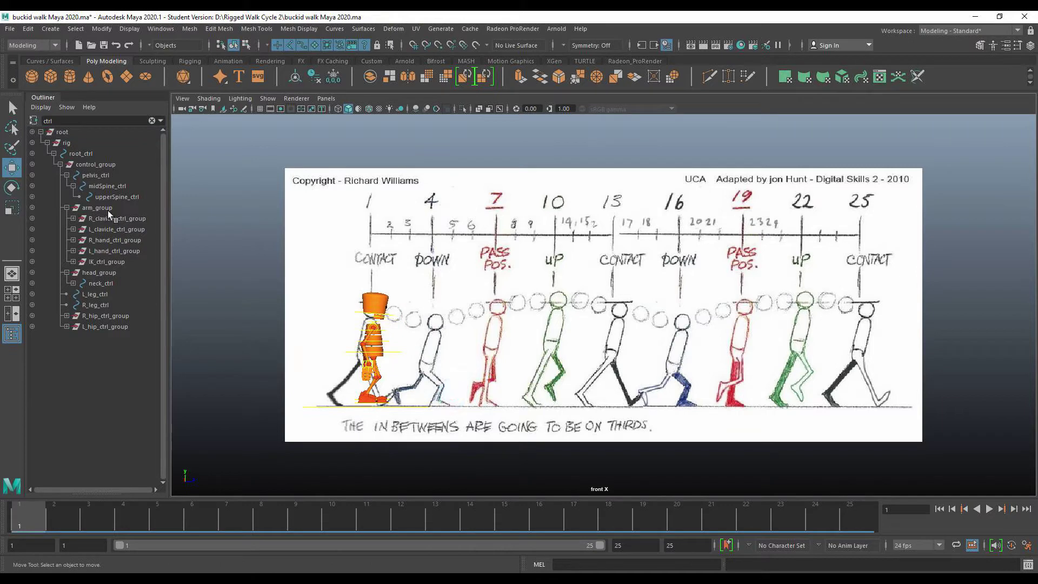
left_click(81, 154)
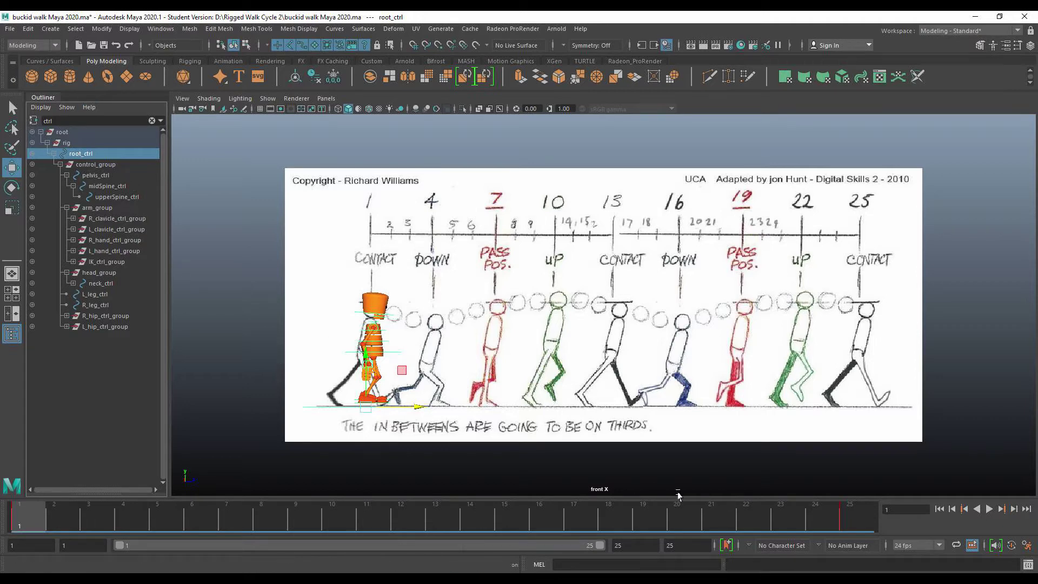
left_click(844, 519)
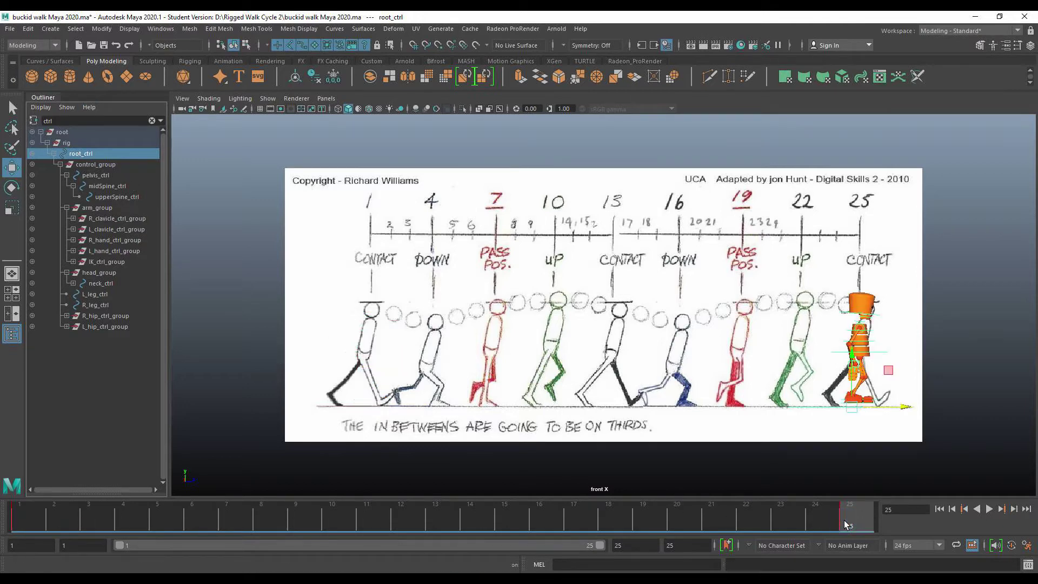
left_click(14, 517)
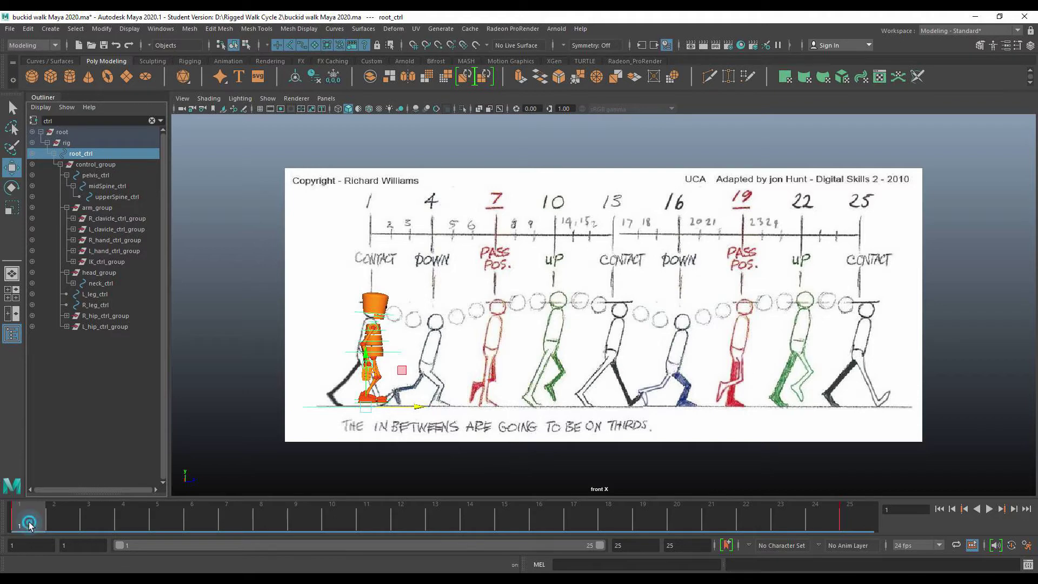
Step: Play root_ctrl's movement from frame 2, compare frames 13 and 12 with the reference poses, and return to frame 1
left_click_drag(31, 530, 54, 518)
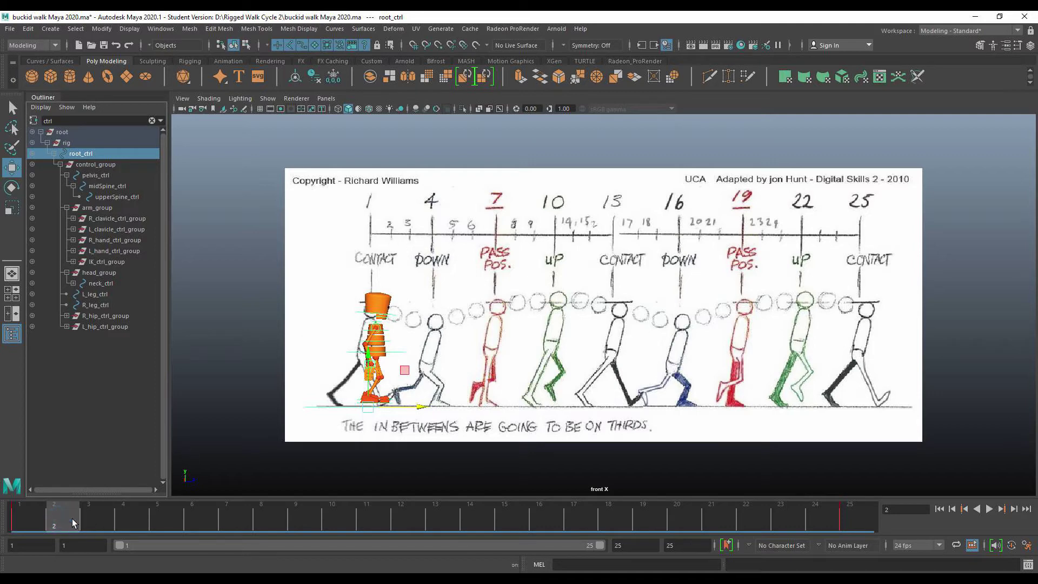
key("alt+v")
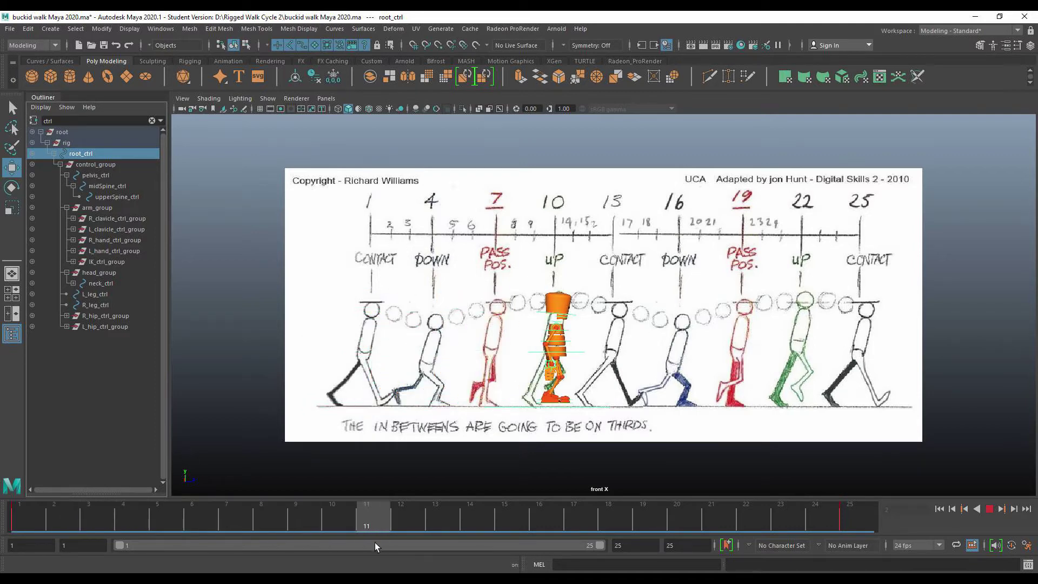
left_click(436, 531)
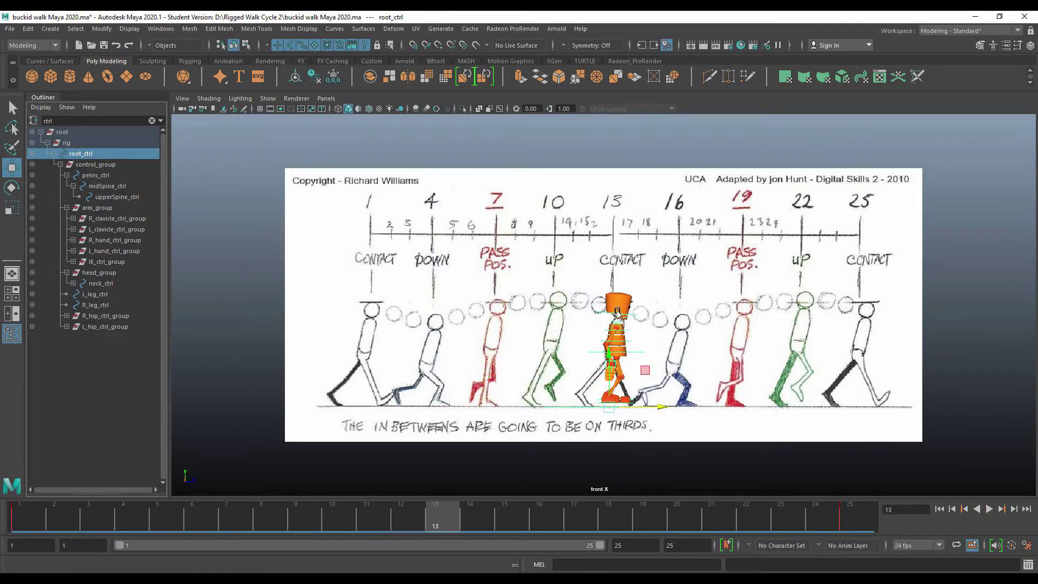
left_click_drag(441, 522, 416, 520)
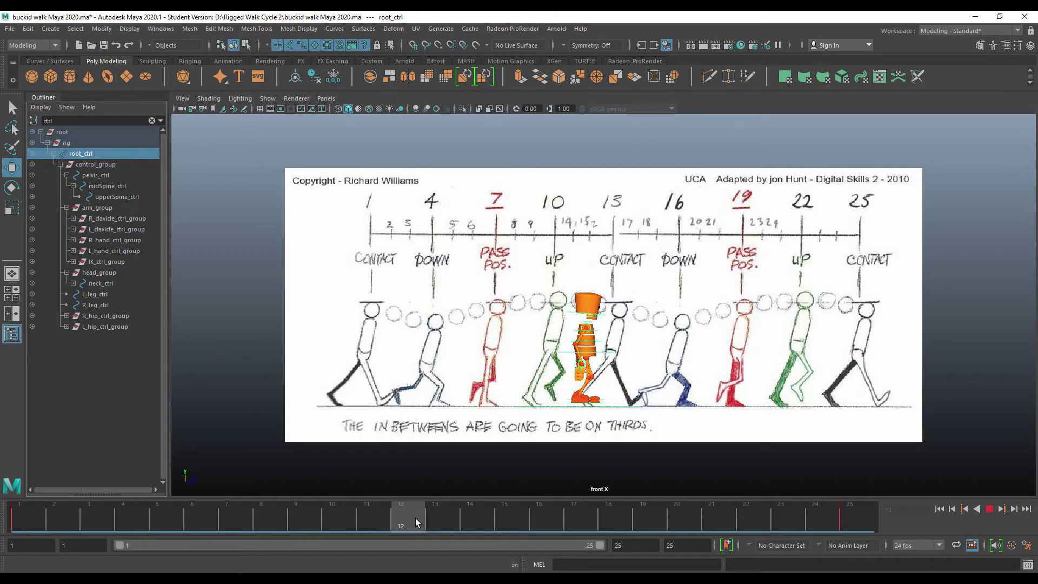
mouse_move(418, 518)
left_mouse_down()
mouse_move(444, 521)
mouse_move(417, 520)
left_mouse_up()
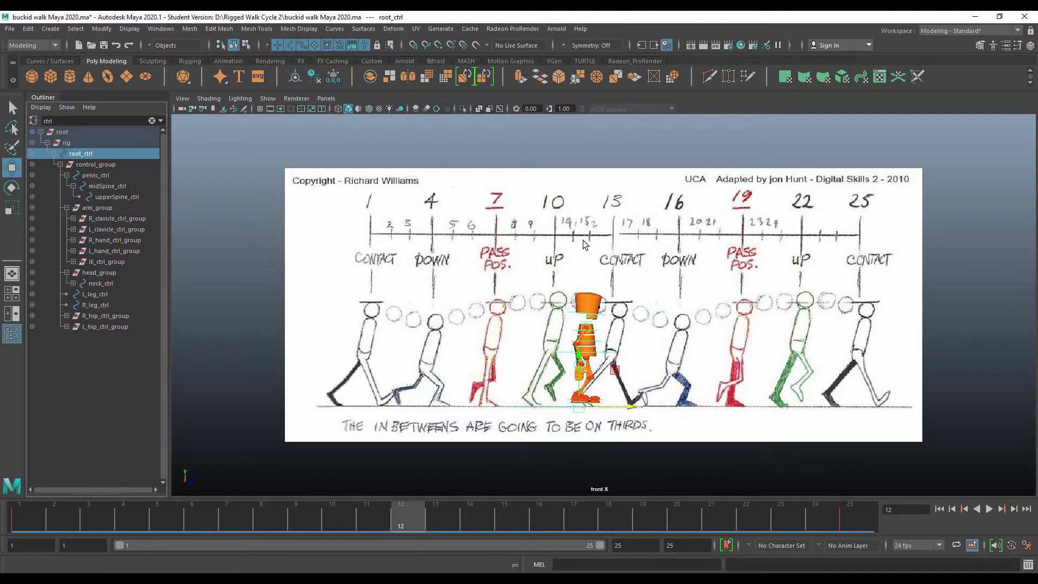
left_click_drag(420, 520, 20, 519)
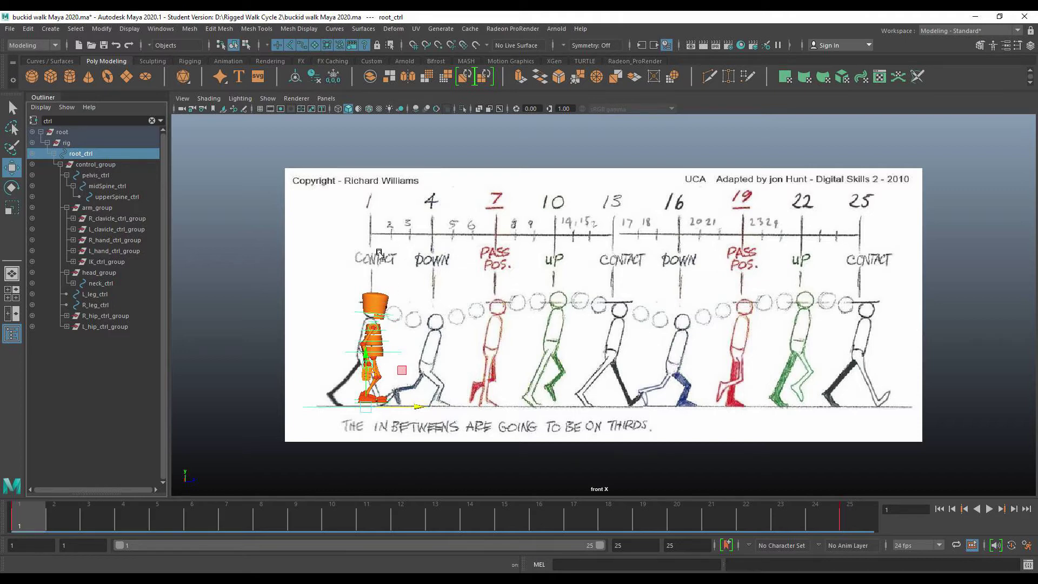
Step: Open the Graph Editor for root_ctrl, then enlarge and reposition its window to show the curves clearly
left_click(160, 29)
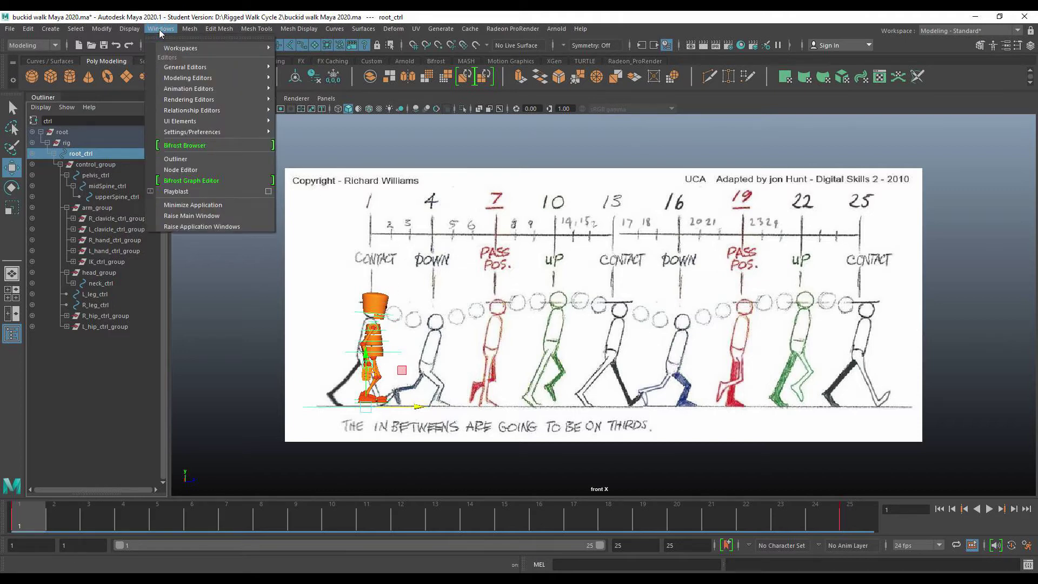
mouse_move(266, 89)
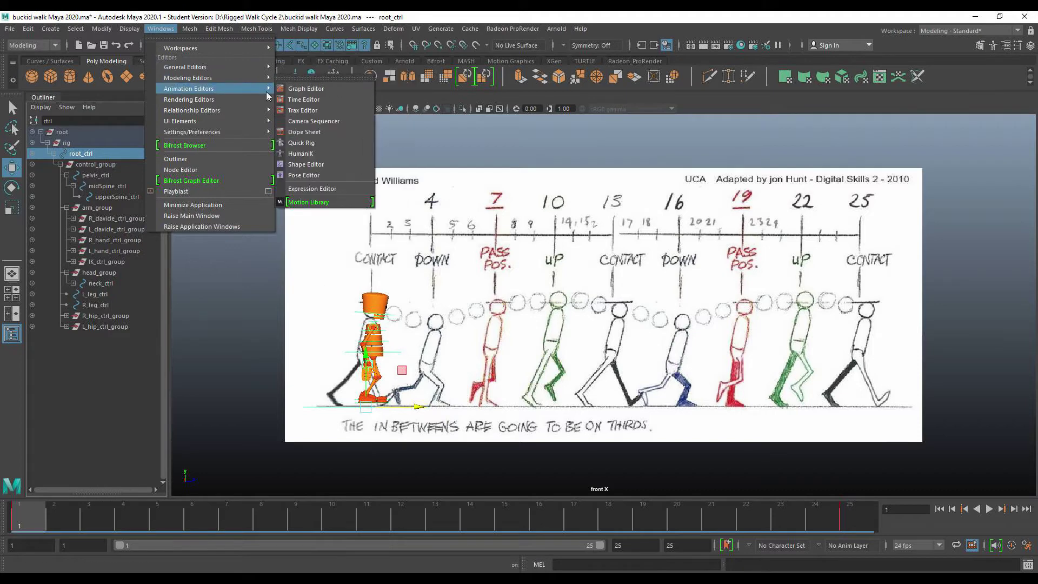
left_click(304, 90)
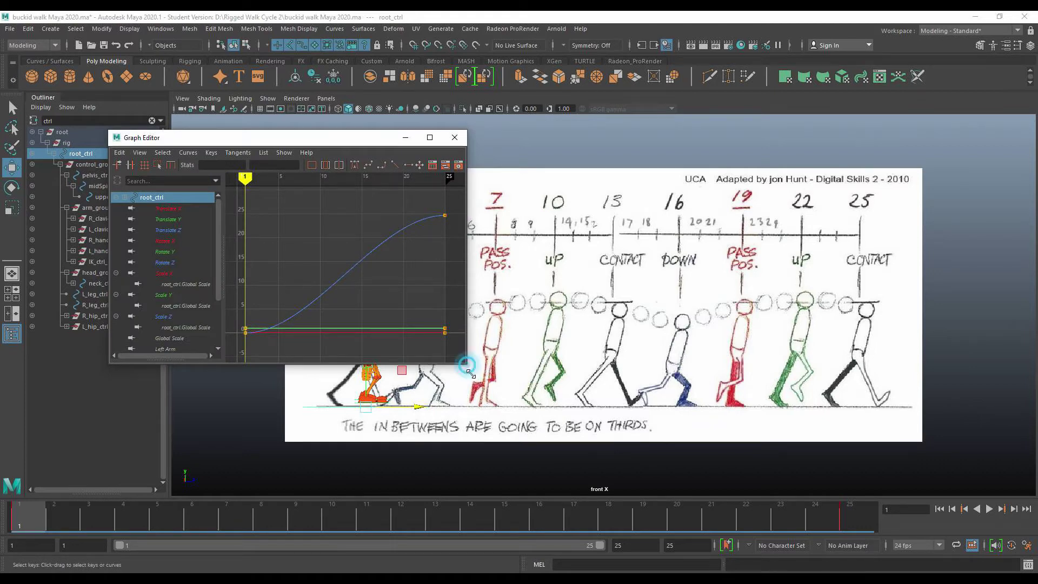
left_click_drag(467, 366, 554, 492)
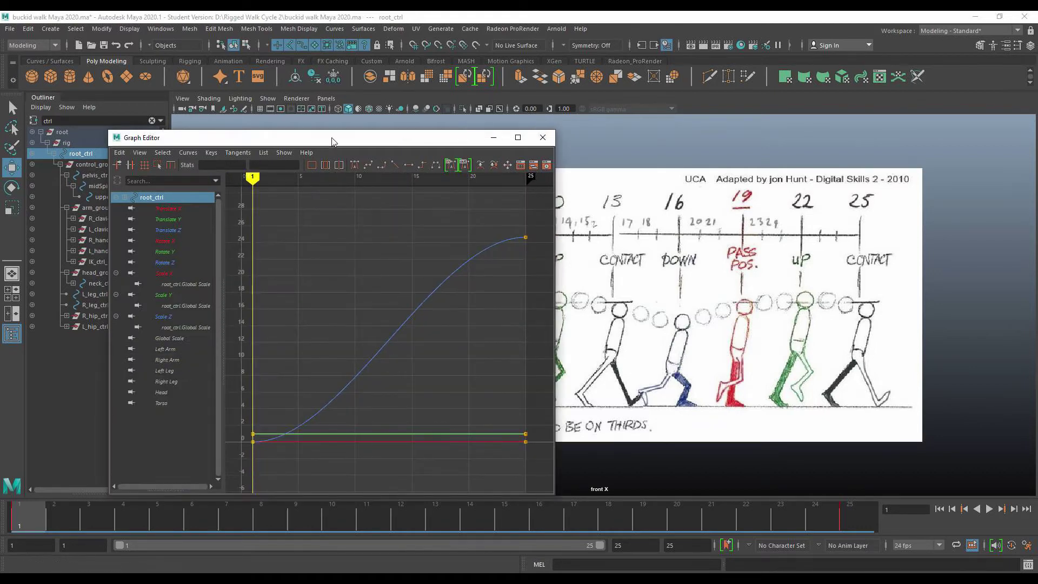
left_click_drag(331, 138, 325, 49)
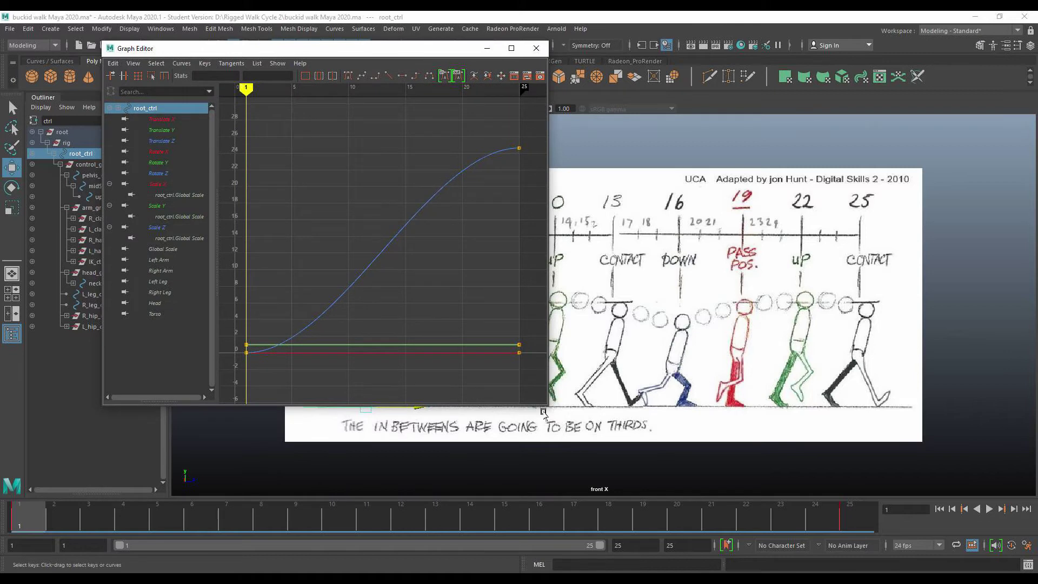
left_click_drag(547, 406, 664, 492)
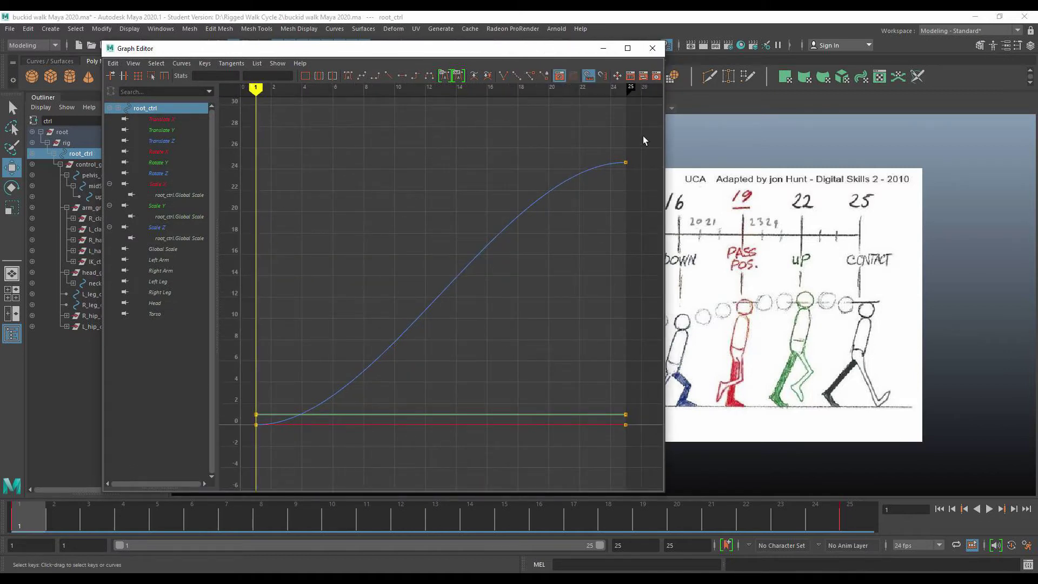
Step: Convert all of root_ctrl's animation curves to weighted tangents and clear the curve selection
left_click_drag(244, 135, 638, 464)
right_click(418, 318)
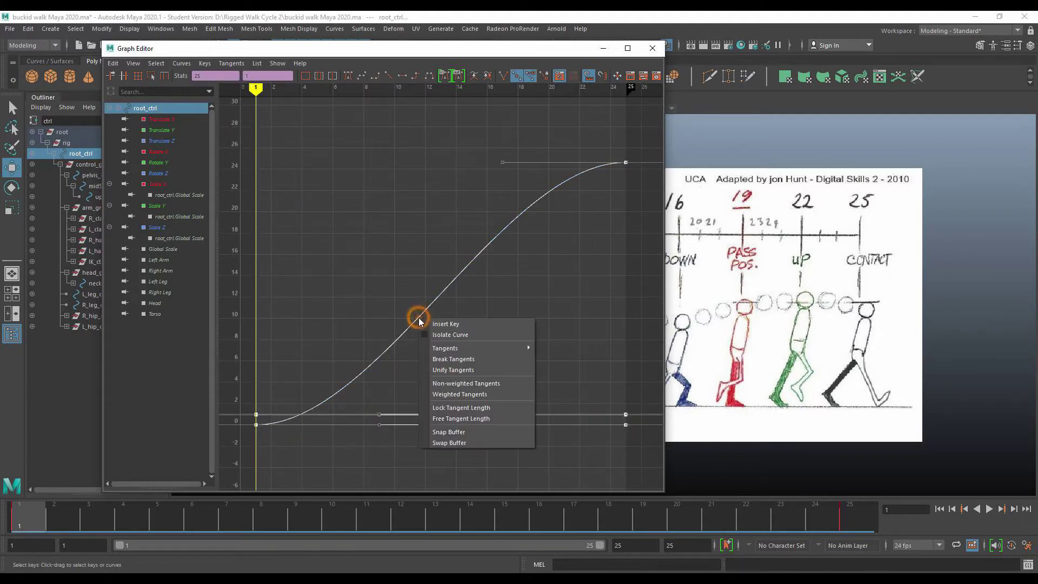
left_click(453, 394)
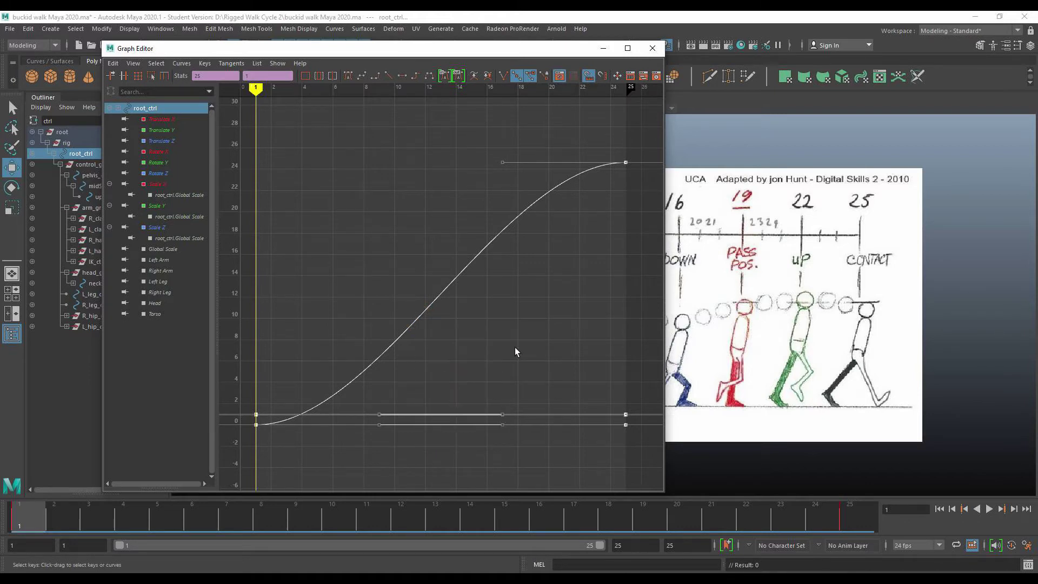
left_click(514, 347)
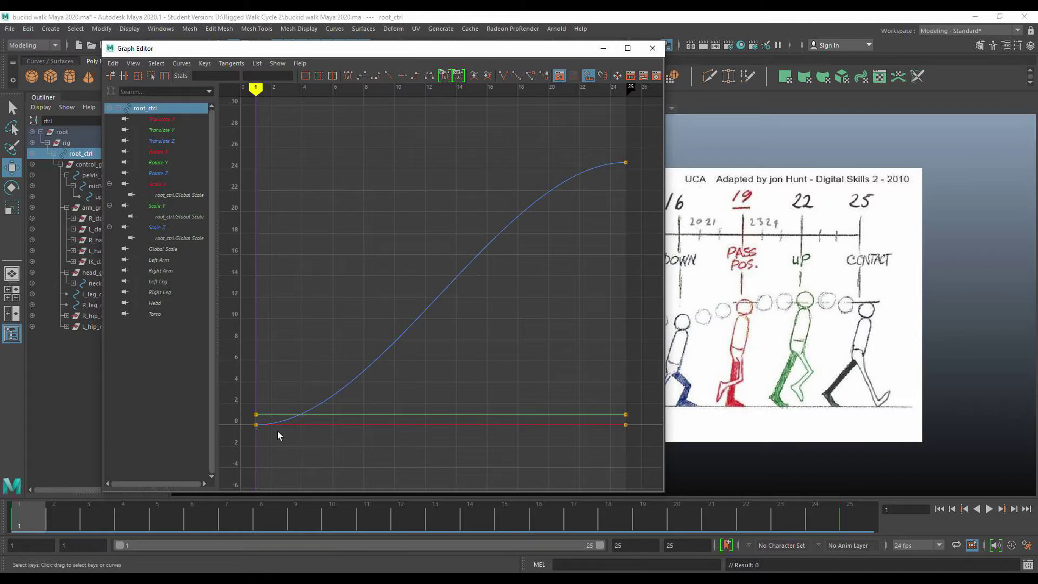
Step: Examine the slope of root_ctrl's Translate Z curve between frames 1 and 25 against the character in the front view
left_click(406, 330)
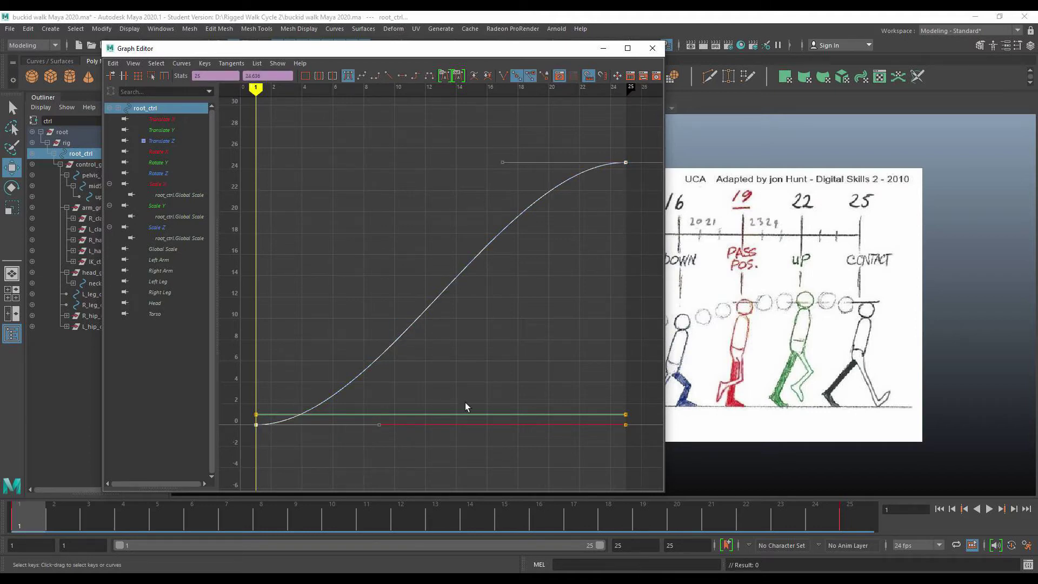
left_click_drag(351, 48, 704, 72)
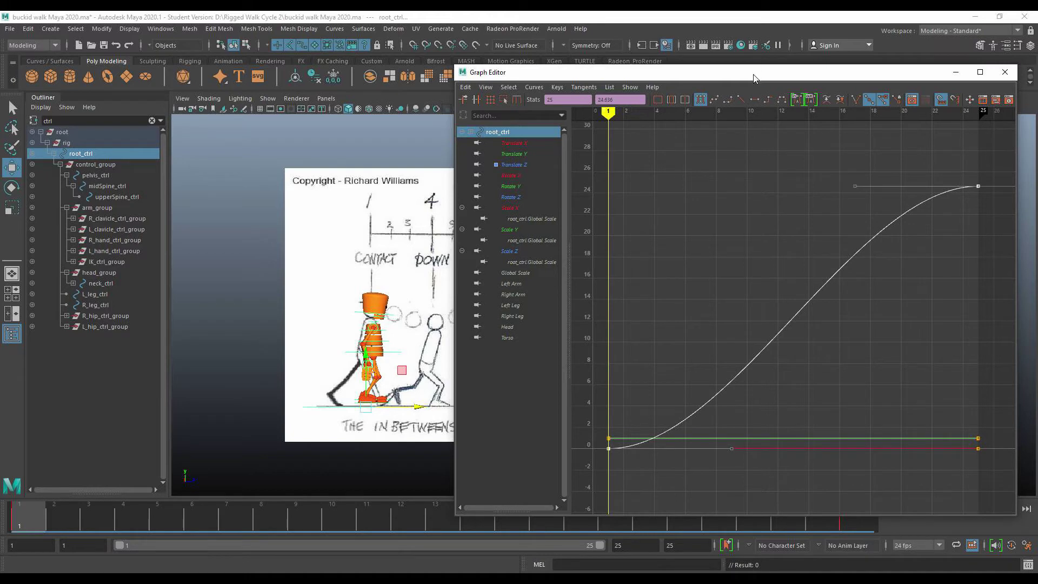
left_click_drag(755, 75, 453, 58)
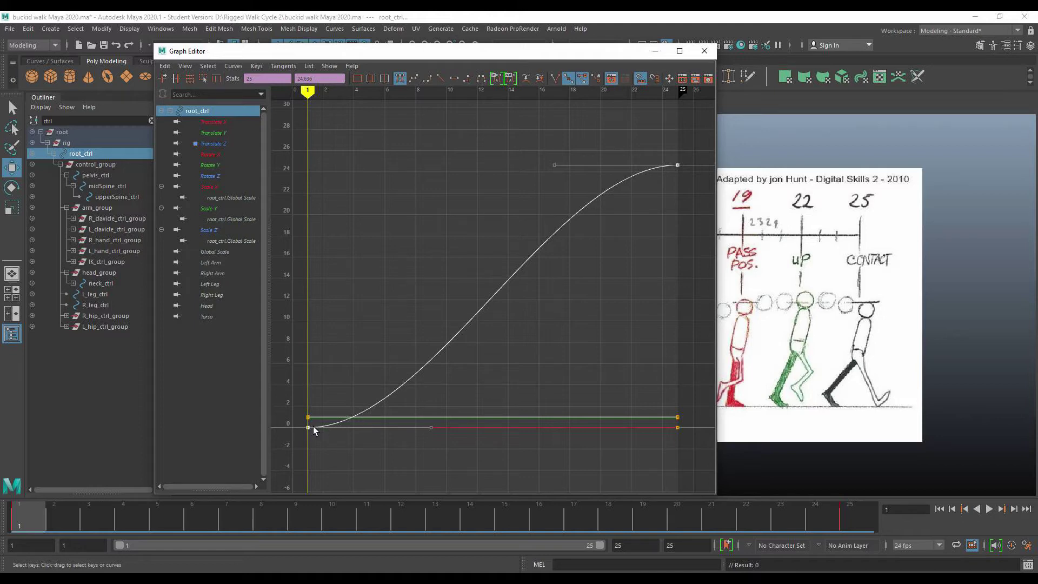
scroll(313, 430, "up", 3)
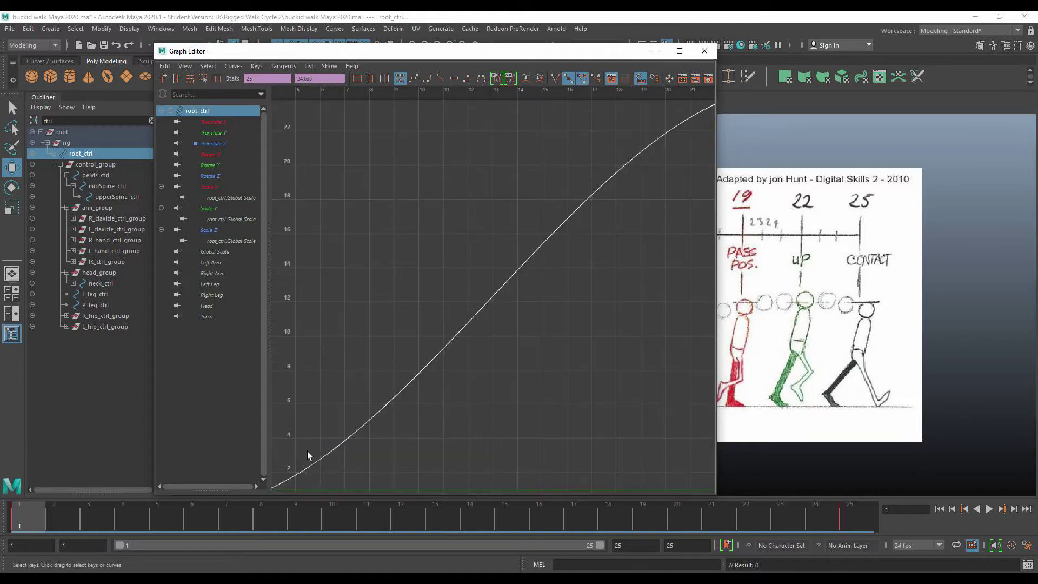
key("a")
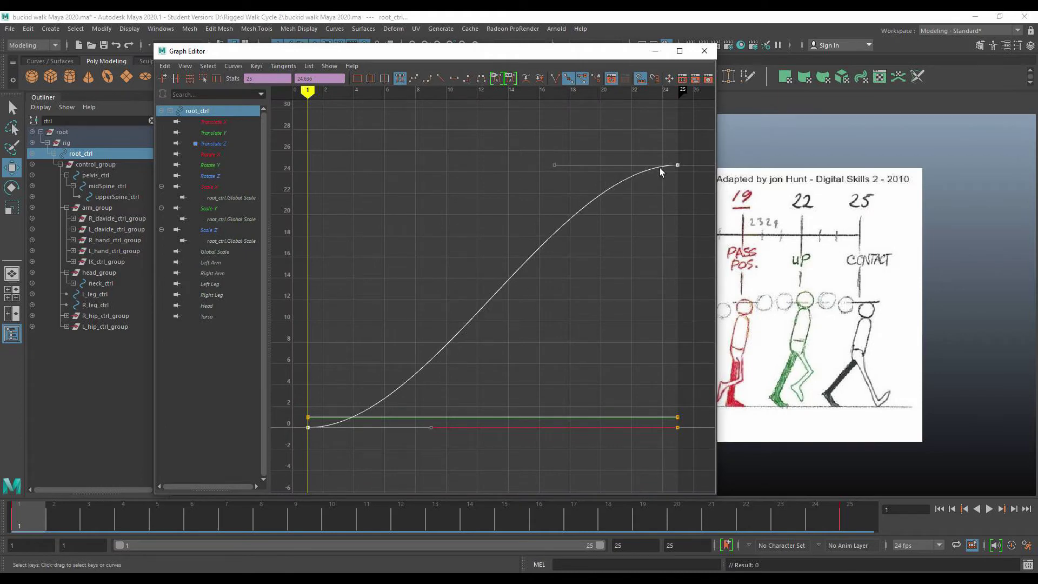
left_click(615, 244)
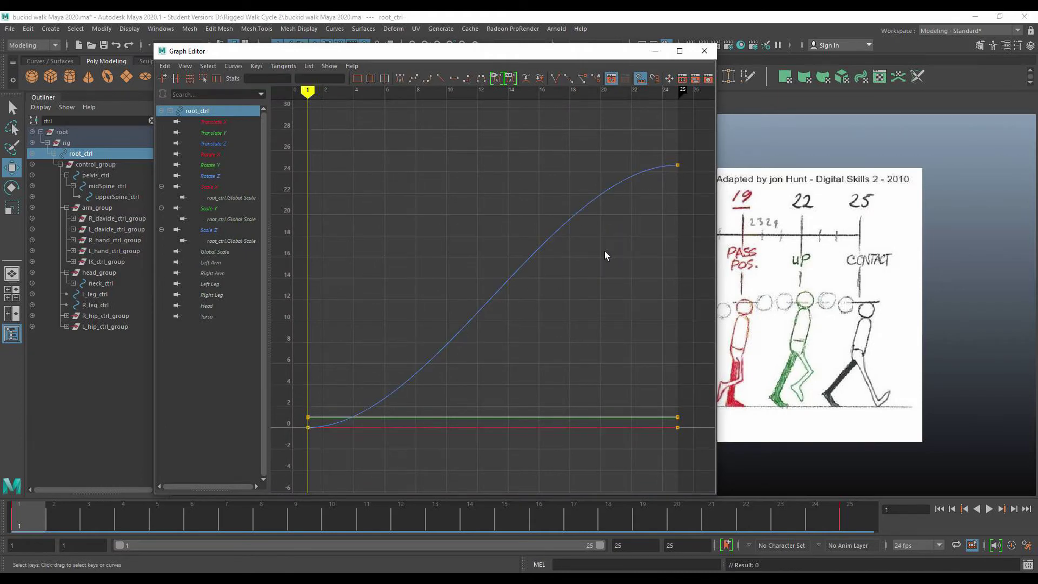
Step: Set the tangents of root_ctrl's Translate Z curve to linear for a constant forward speed
left_click(533, 252)
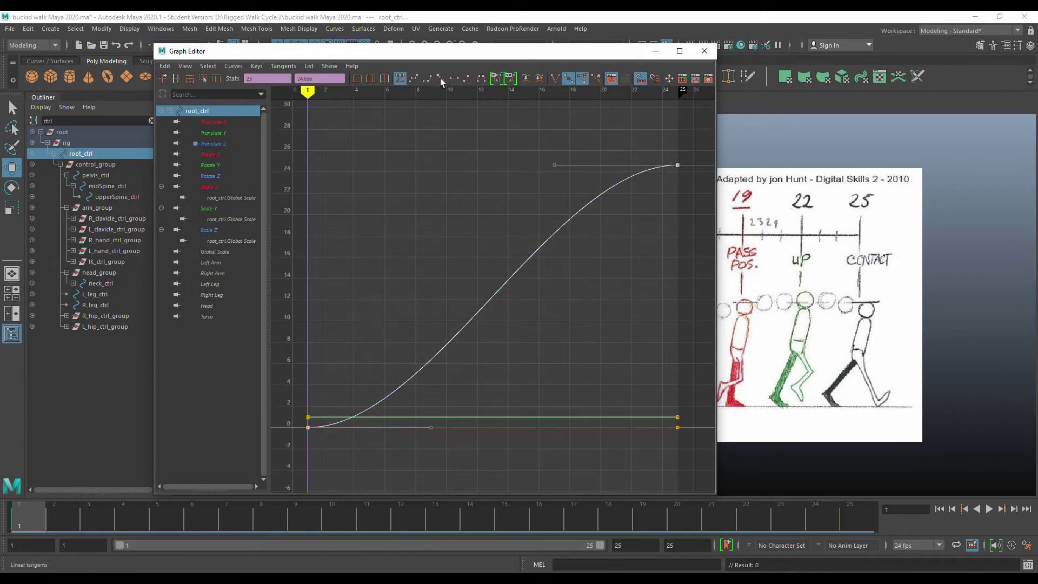
left_click(553, 165)
mouse_move(553, 165)
left_mouse_down()
mouse_move(567, 195)
mouse_move(550, 143)
mouse_move(588, 230)
mouse_move(558, 144)
mouse_move(556, 167)
left_mouse_up()
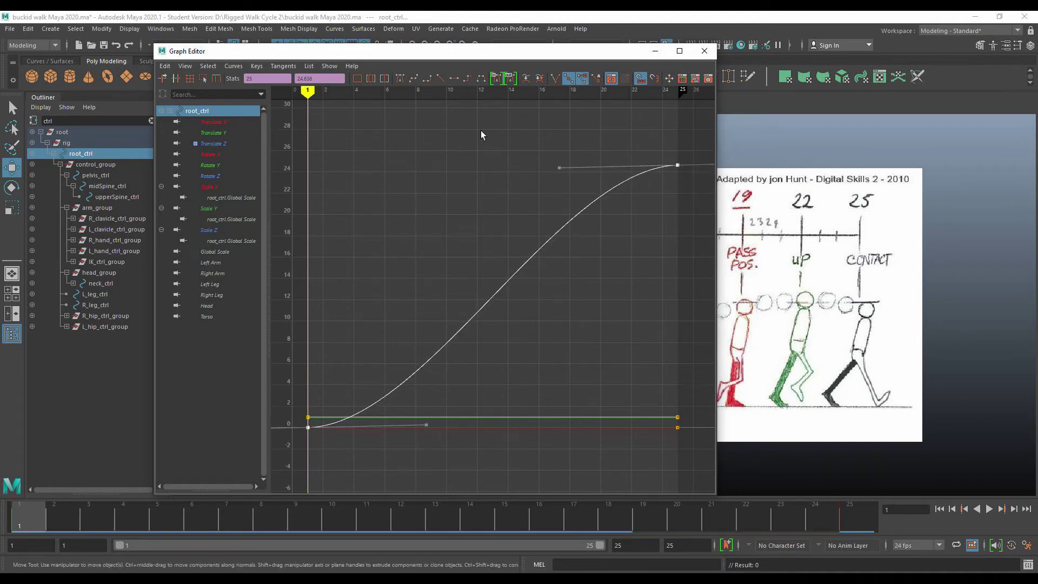
left_click(439, 76)
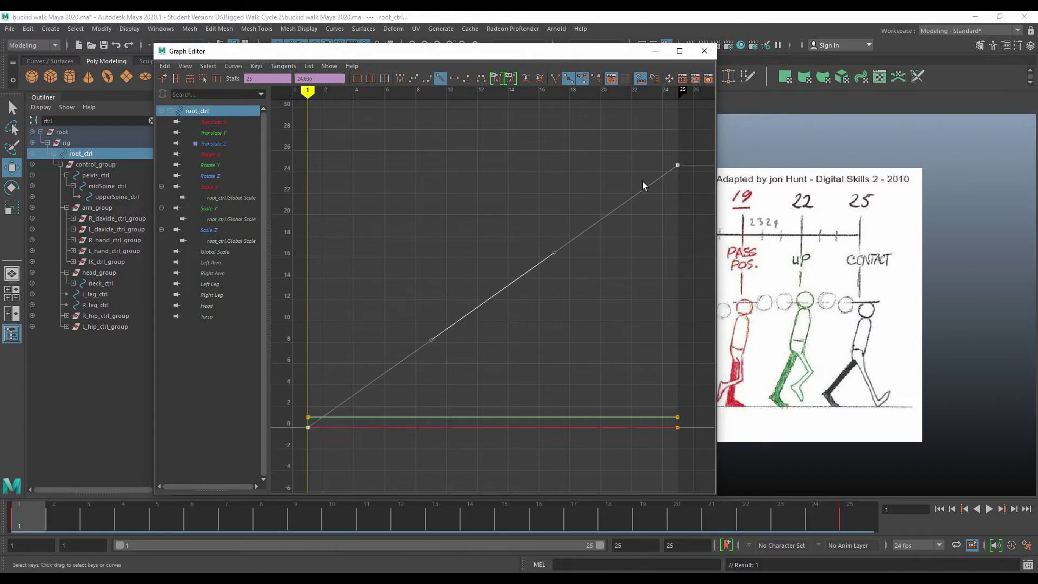
Step: Minimise the Graph Editor, play root_ctrl's forward movement to check its pace, and scrub back to frame 1
left_click(707, 53)
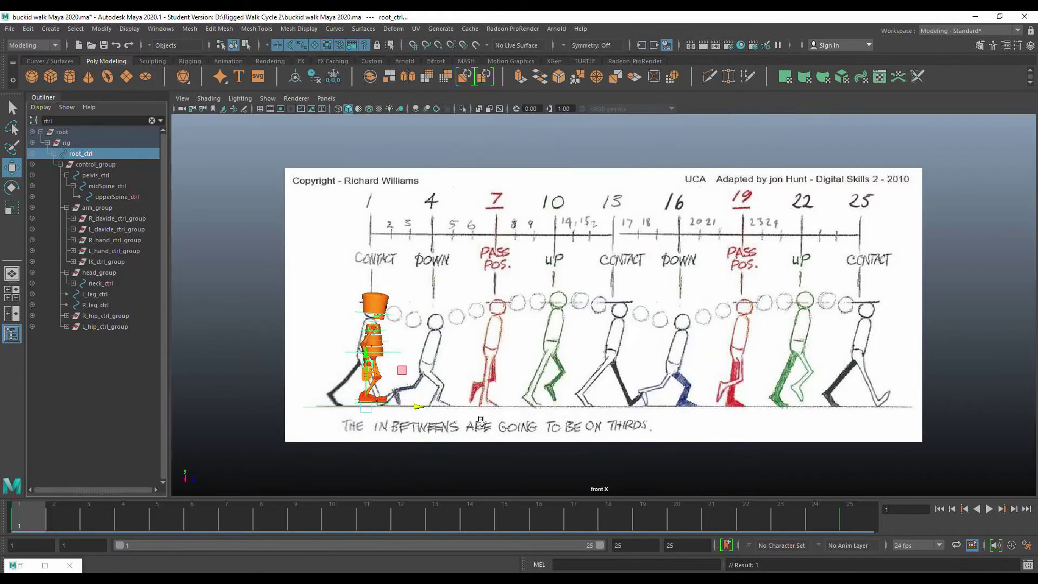
key("alt+v")
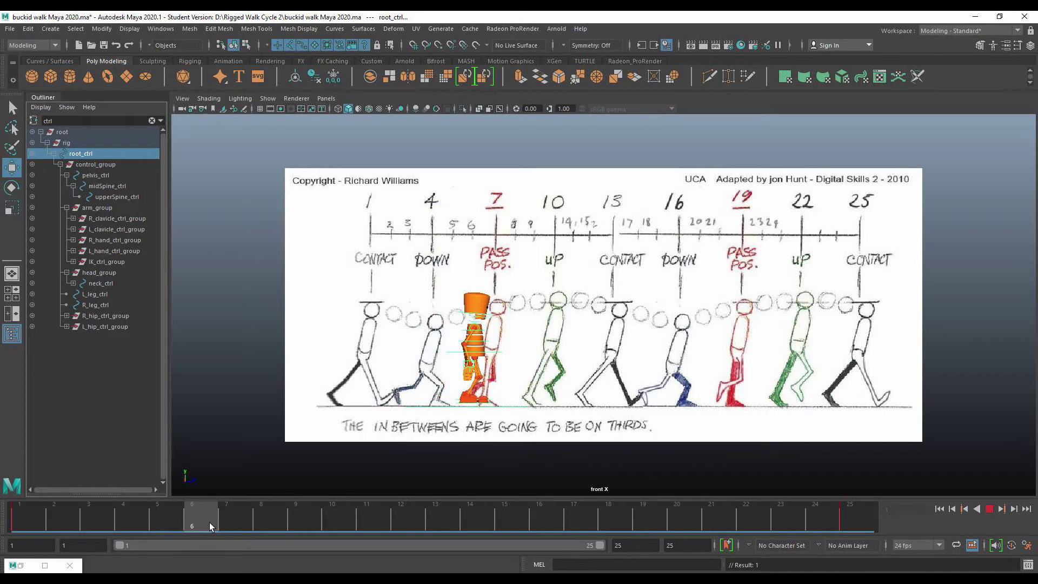
mouse_move(233, 520)
left_mouse_down()
mouse_move(867, 541)
mouse_move(19, 532)
left_mouse_up()
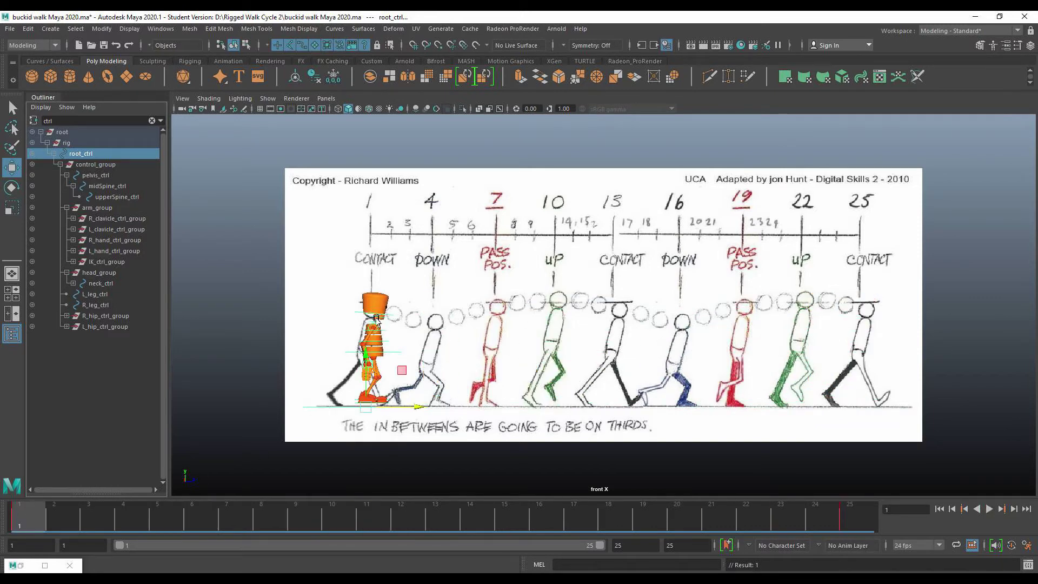
Step: Save the scene as a new incremental version with Increment and Save, accepting the student version notice
left_click(9, 30)
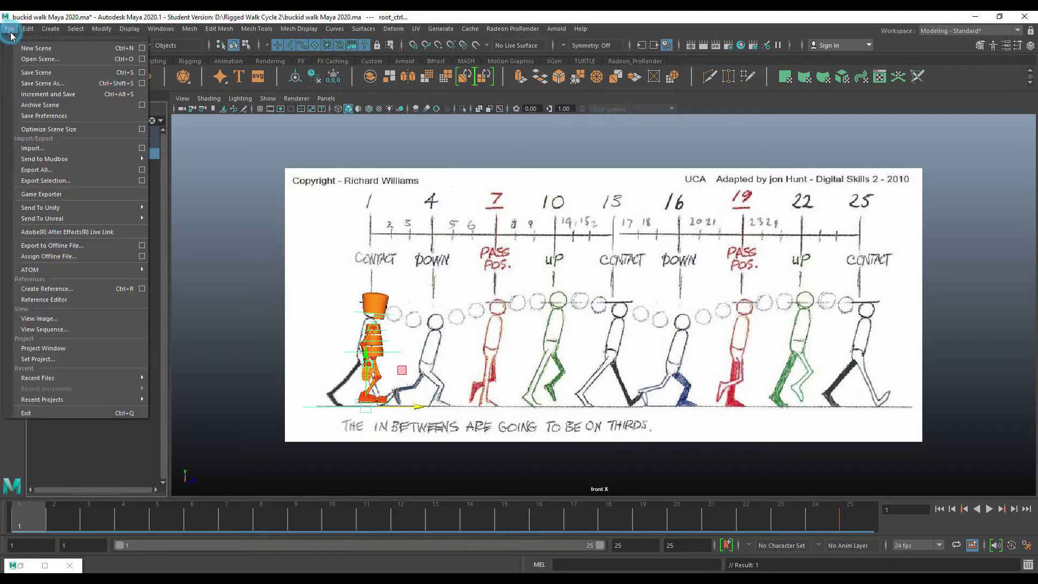
left_click(35, 94)
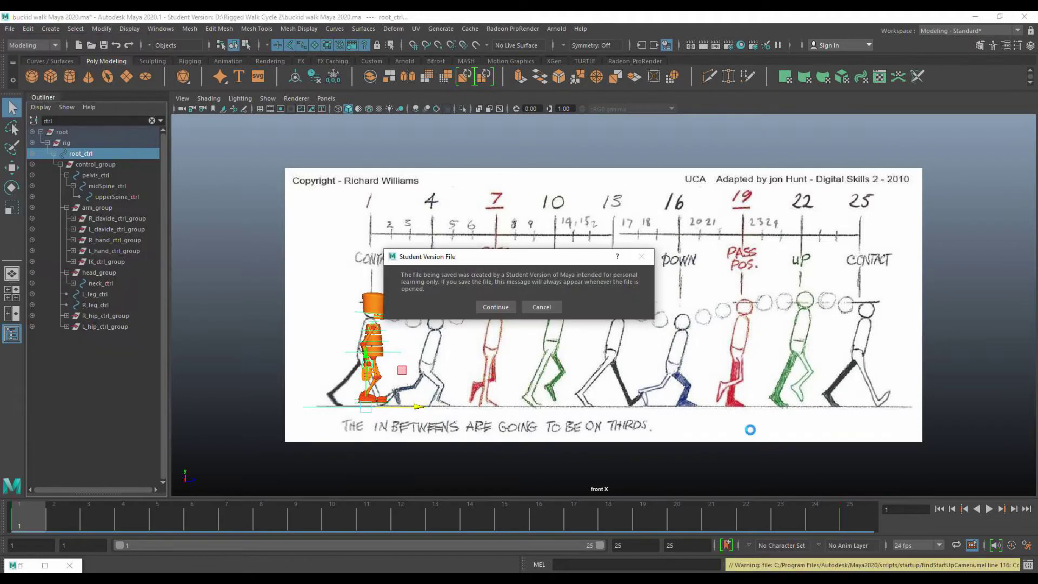
left_click(495, 306)
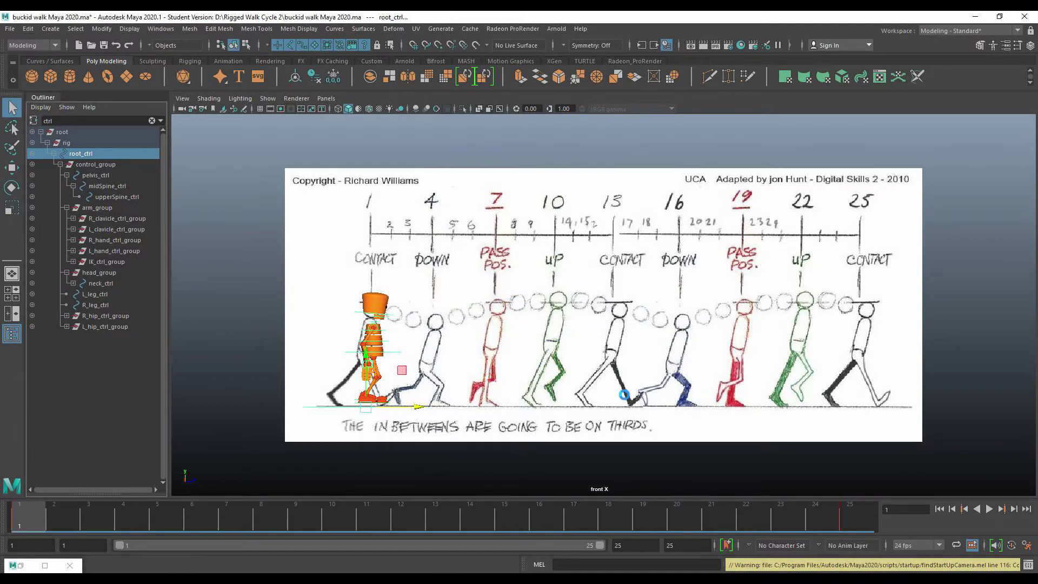
Step: Select pelvis_ctrl with the Move tool, lower it at frame 4 to match the reference's Down pose, and set a key
key("w")
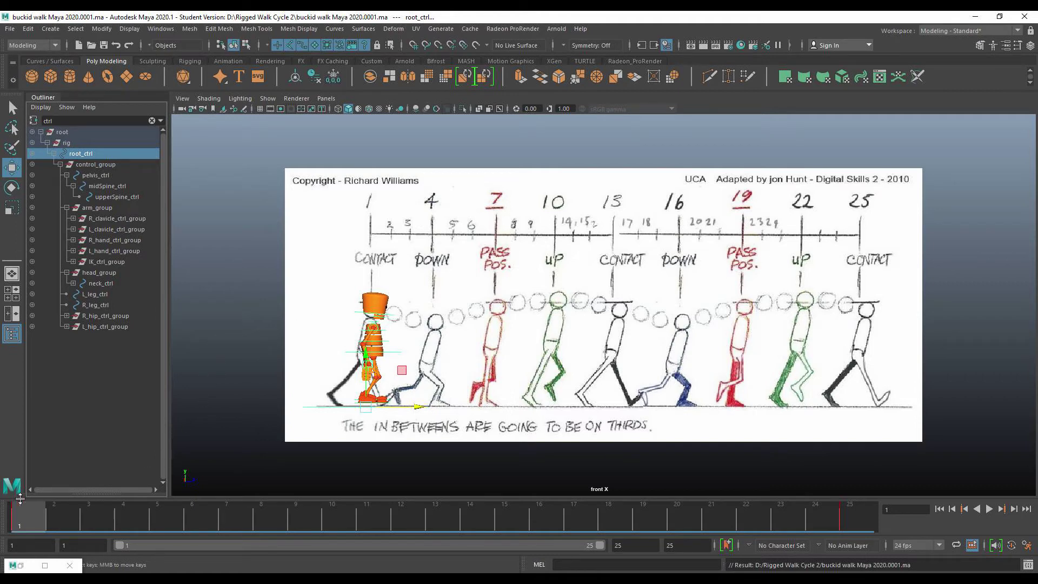
left_click(95, 175)
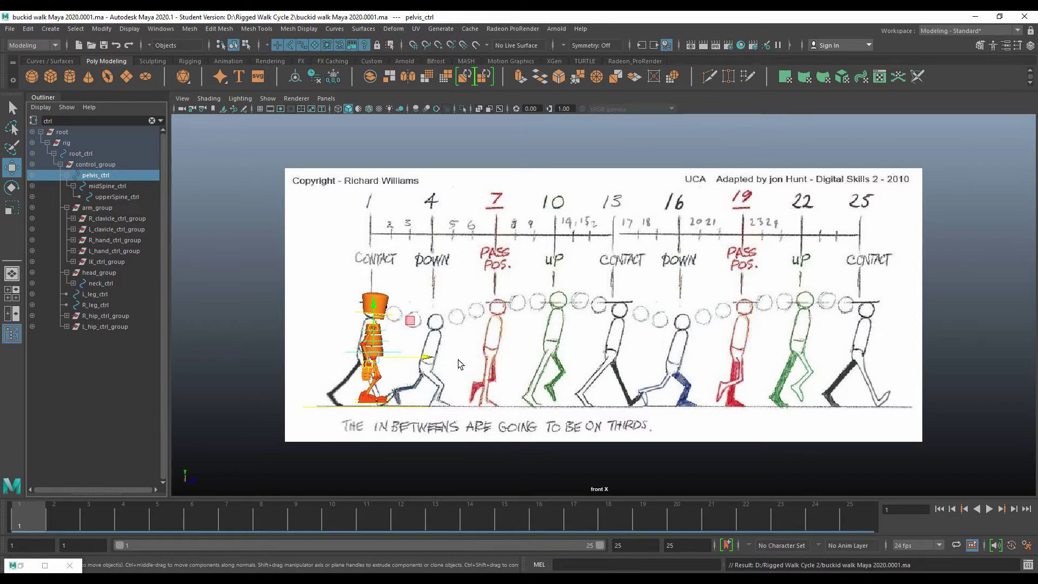
scroll(458, 359, "up", 3)
scroll(388, 357, "up", 2)
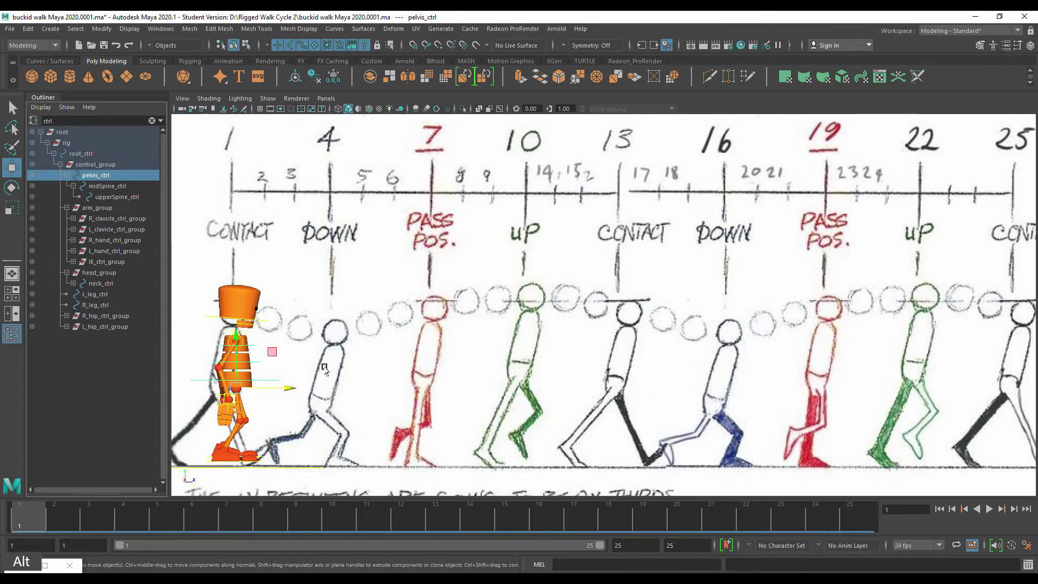
middle_click_drag(326, 373, 443, 270, "alt")
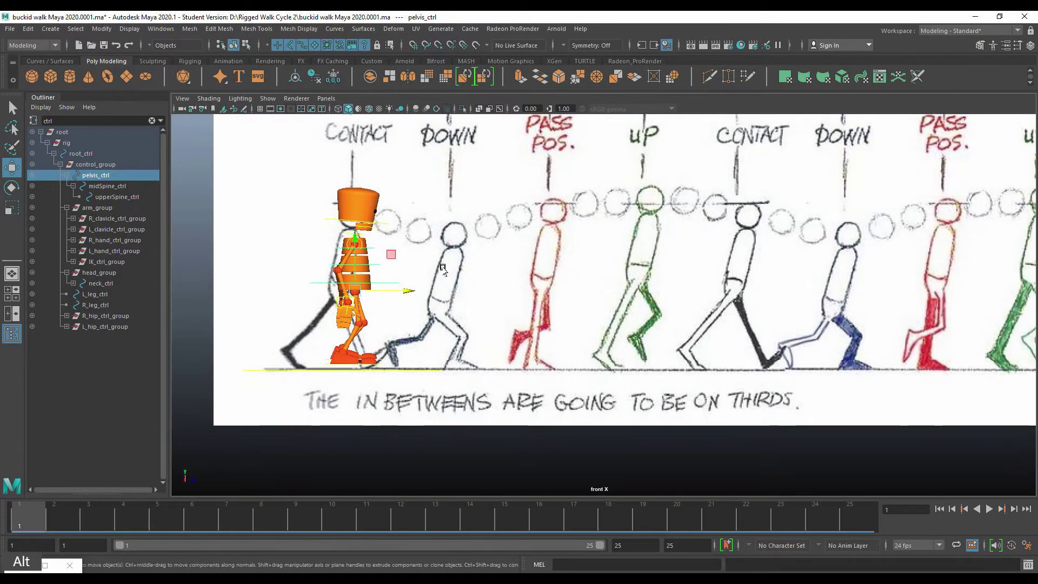
scroll(443, 270, "up", 2)
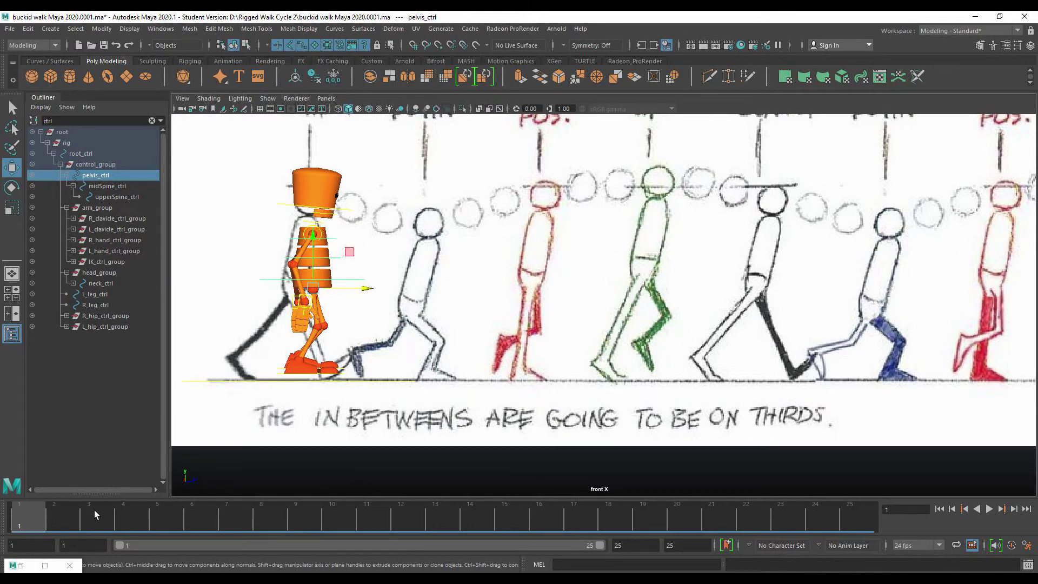
left_click(122, 516)
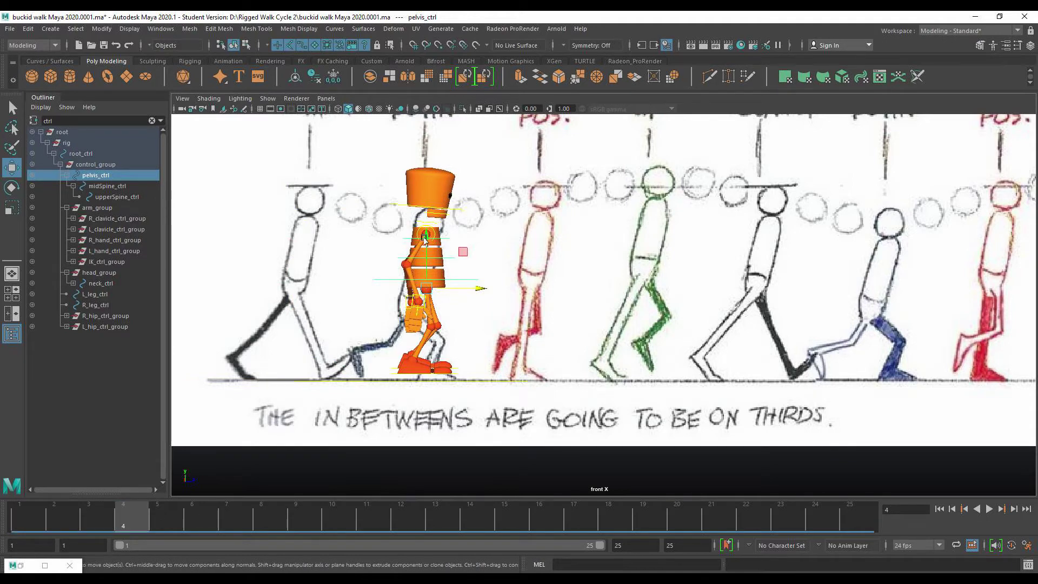
left_click_drag(424, 238, 416, 270)
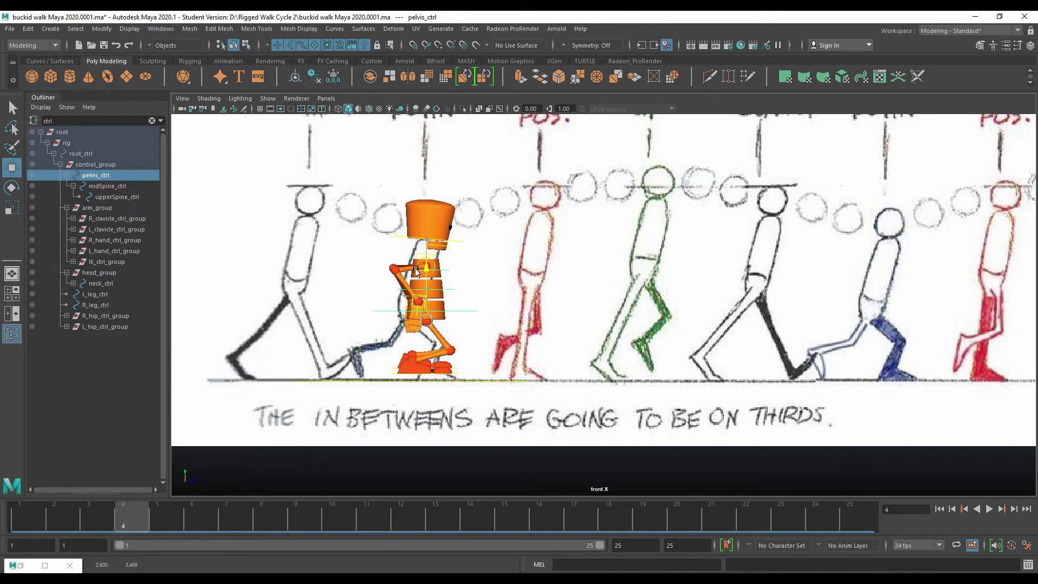
left_click_drag(416, 271, 417, 269)
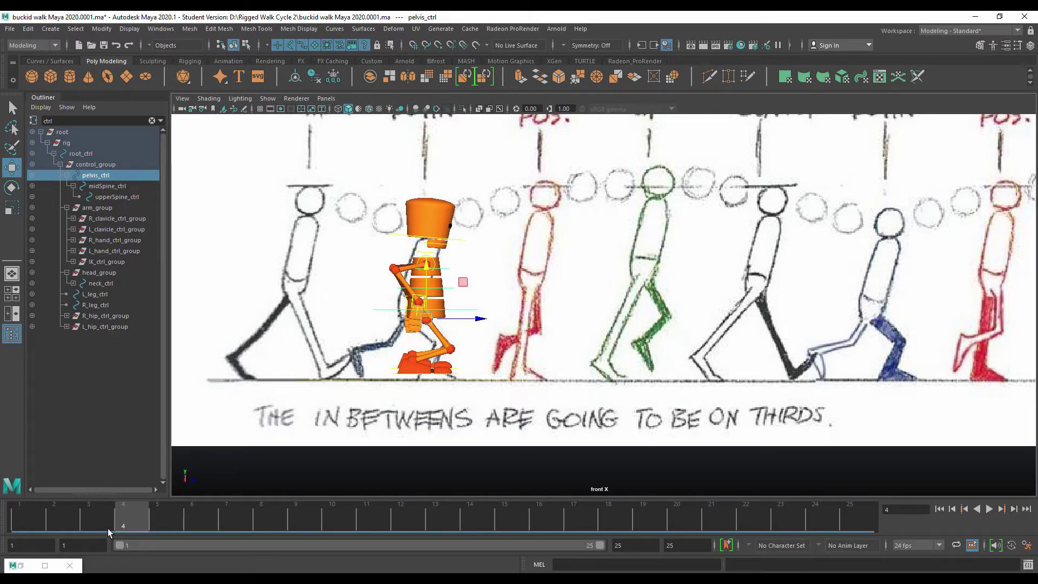
key("s")
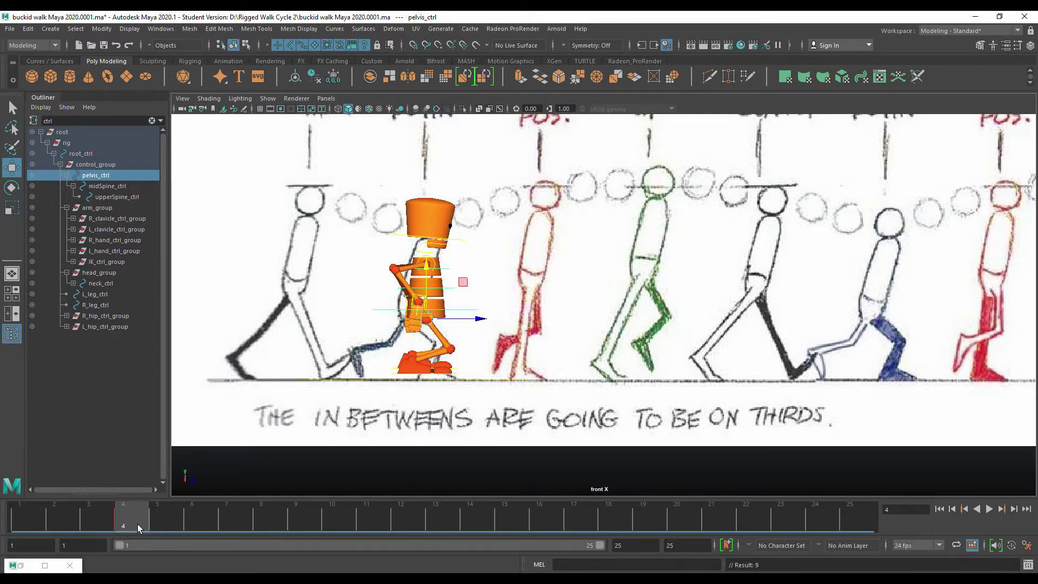
Step: Raise pelvis_ctrl at frame 7 to match the reference's passing position and set a key
scroll(381, 405, "down", 1)
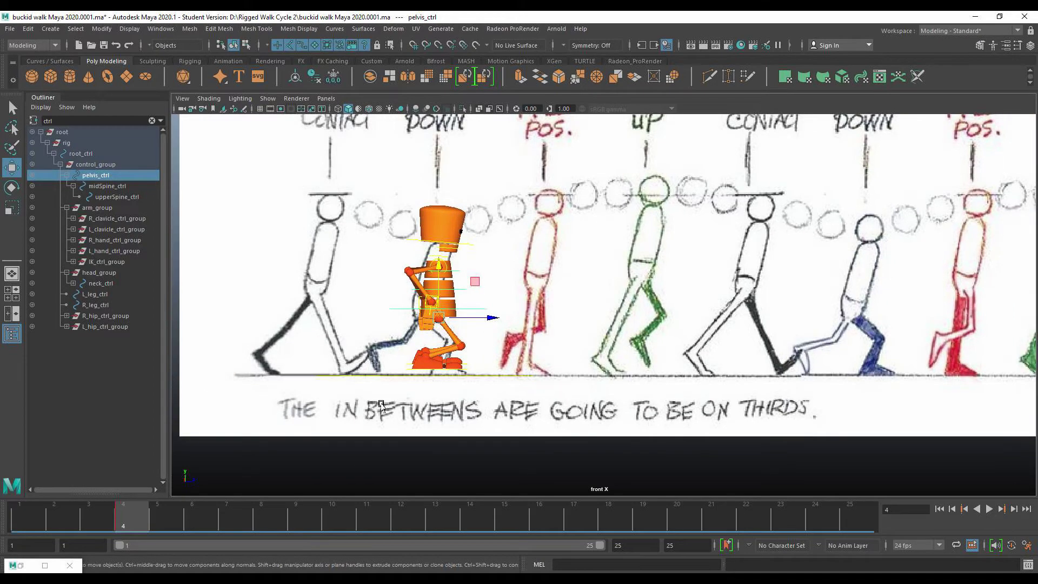
scroll(381, 405, "down", 4)
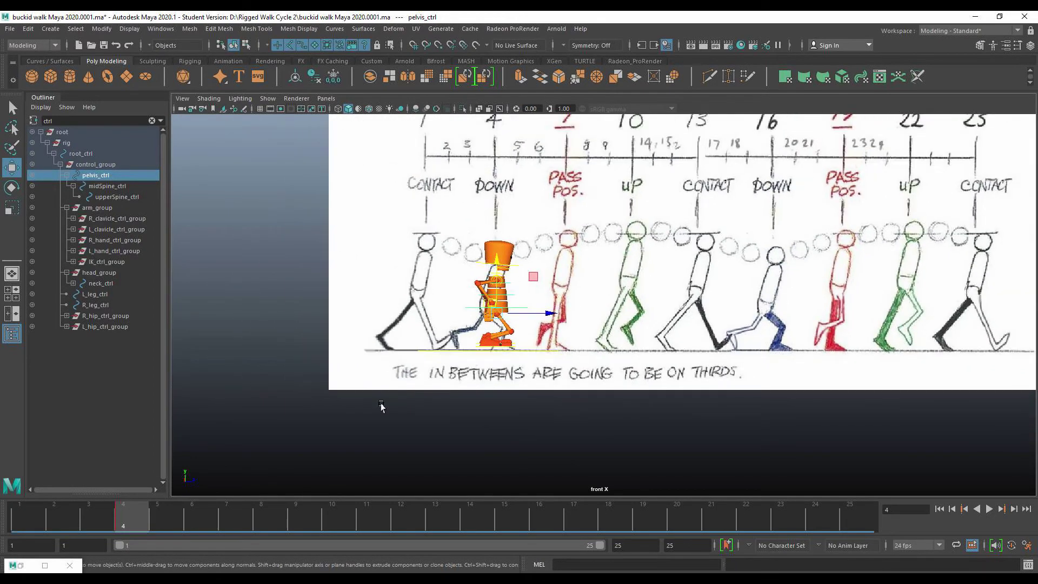
scroll(381, 405, "up", 3)
left_click(225, 518)
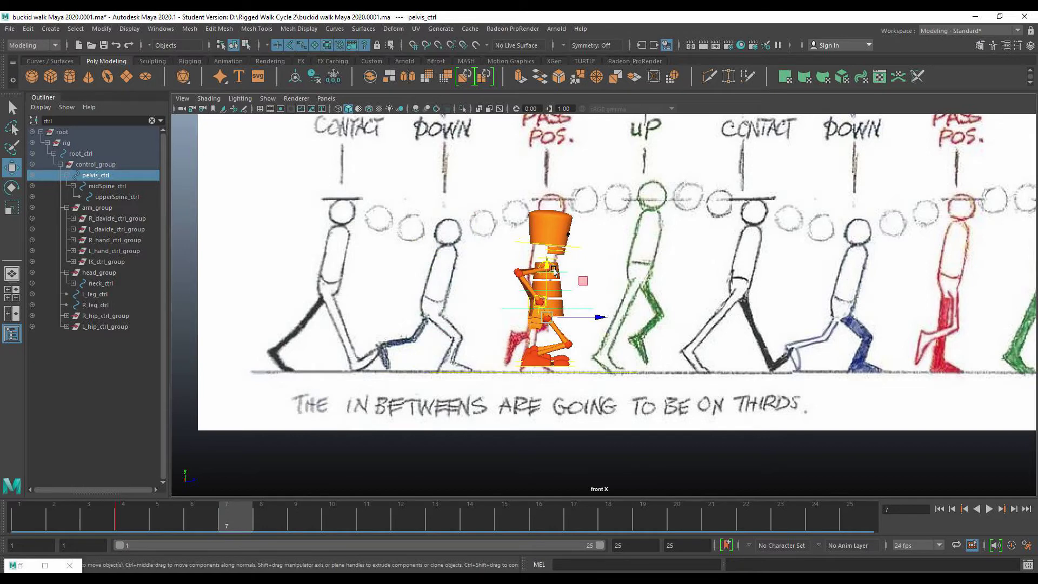
left_click_drag(543, 271, 549, 247)
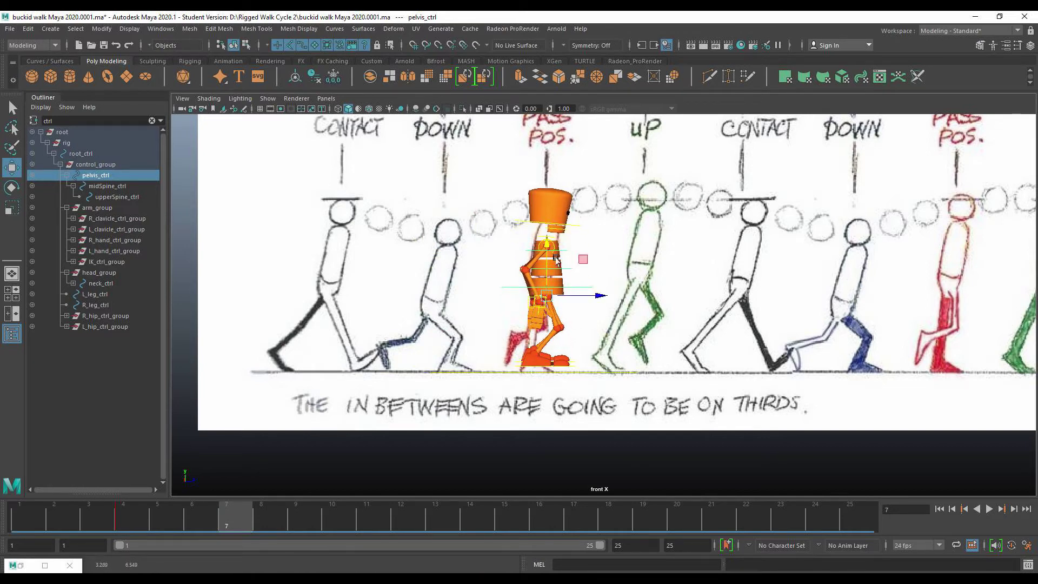
key("s")
Step: Raise pelvis_ctrl to the Up pose at frame 10 and lower it to the Contact pose at frame 13, keying both
left_click(340, 518)
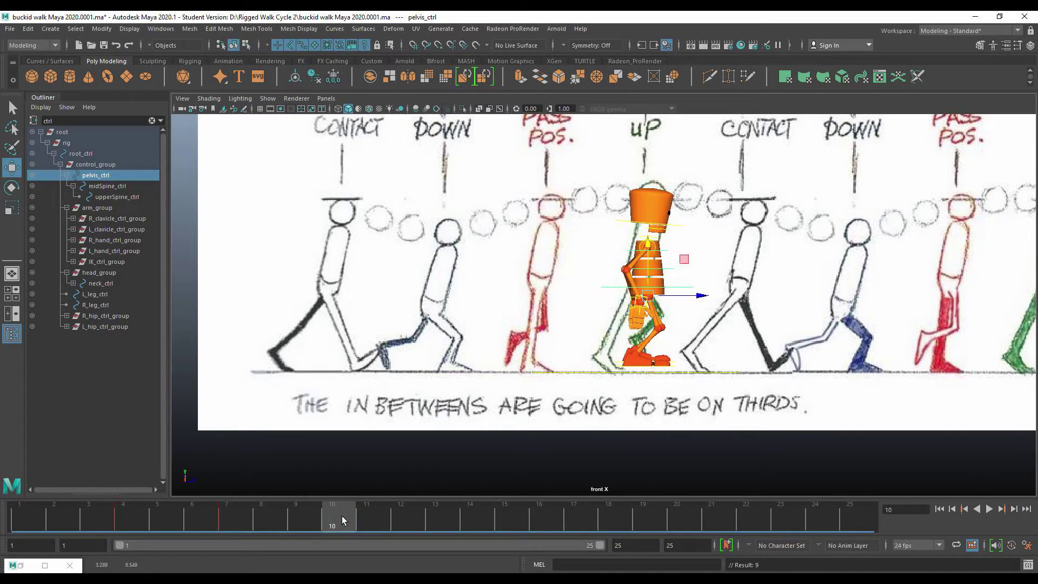
left_click_drag(656, 275, 645, 232)
key("s")
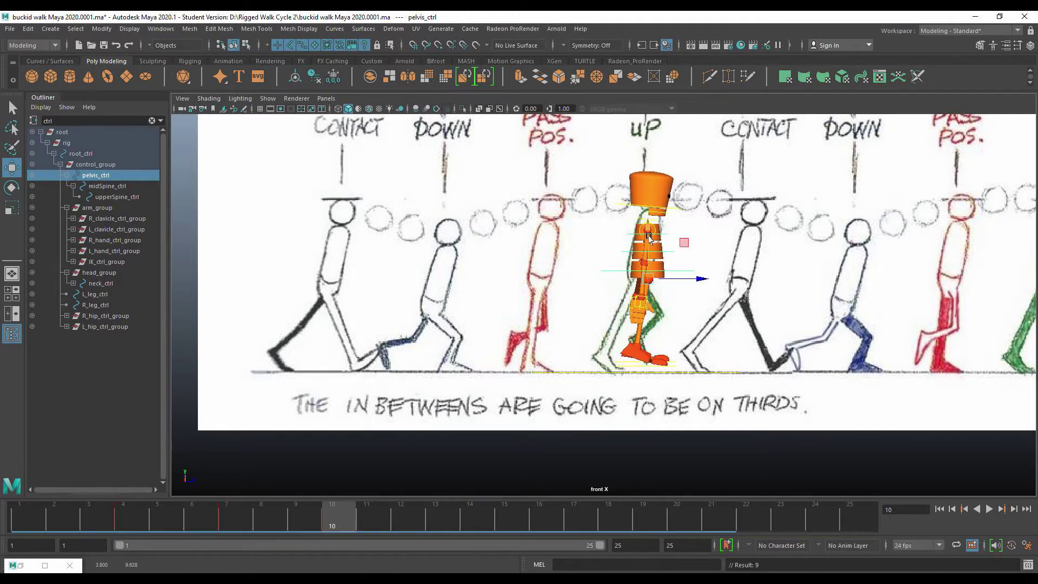
left_click(437, 517)
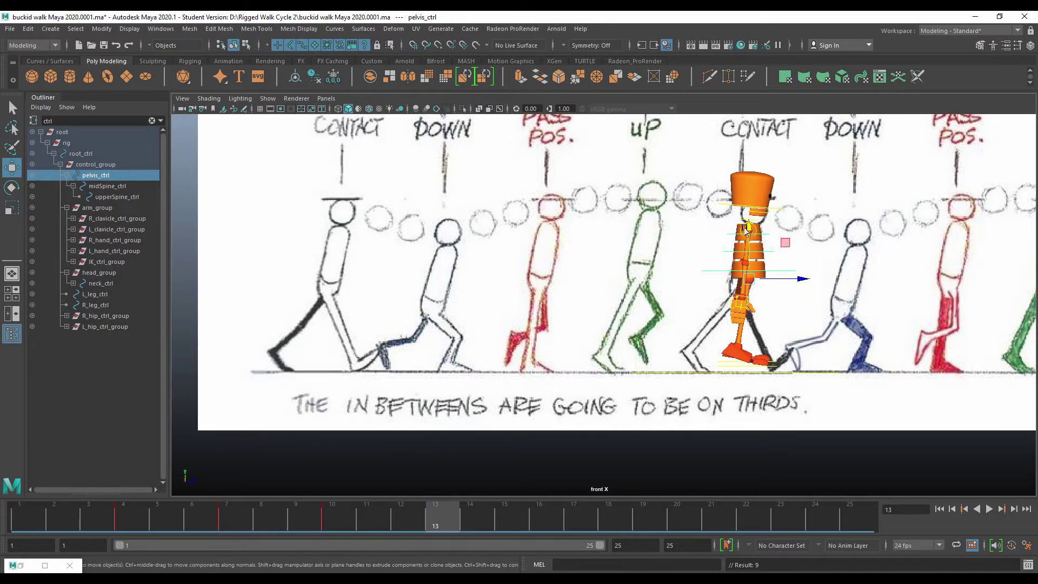
left_click_drag(749, 229, 749, 297)
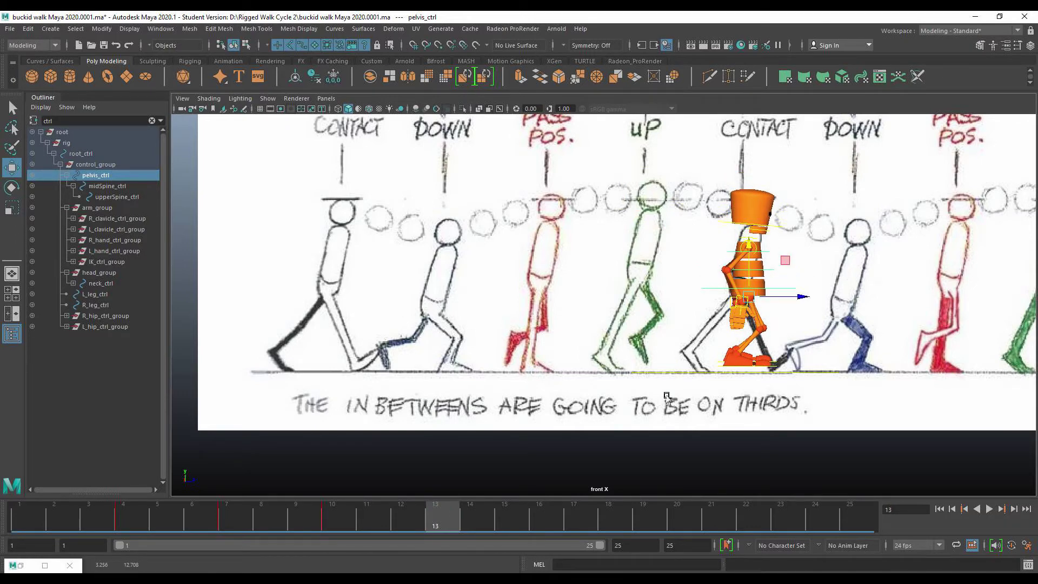
key("s")
Step: Lower pelvis_ctrl to the Down pose at frame 16 and raise it to the passing position at frame 19, keying both
left_click(542, 520)
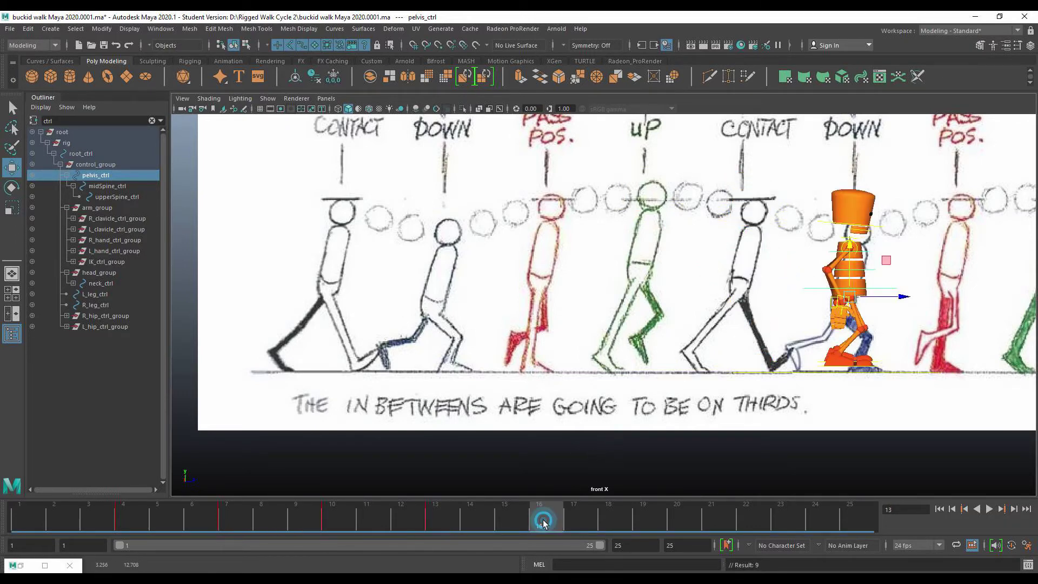
left_click_drag(848, 247, 846, 266)
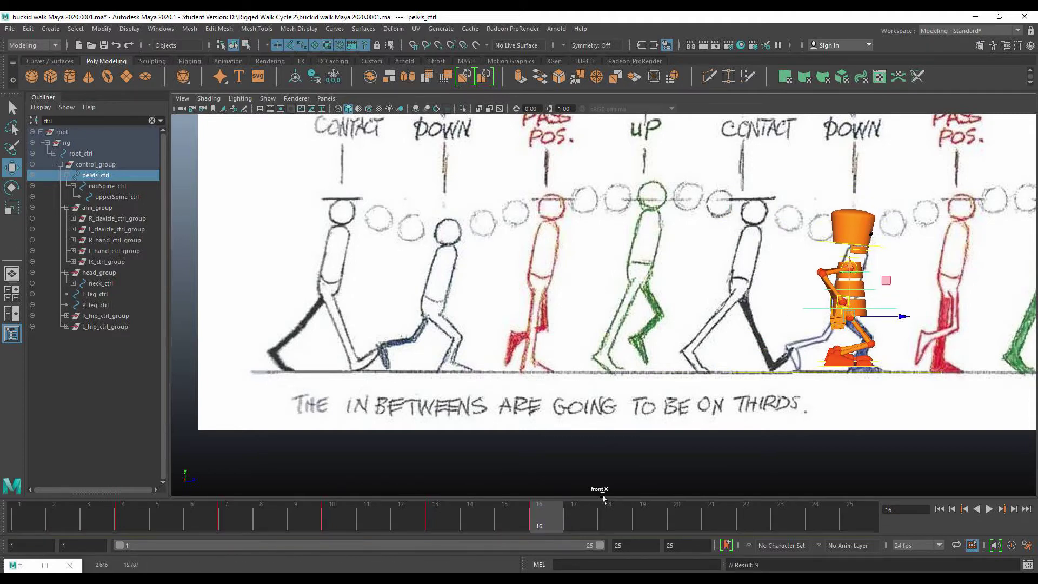
left_click(642, 516)
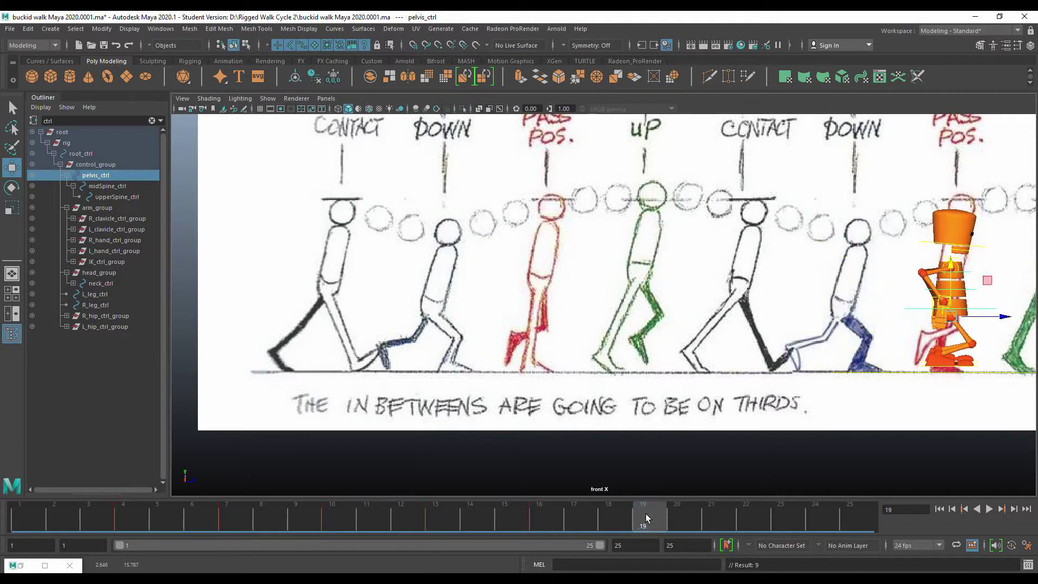
mouse_move(955, 277)
left_mouse_down()
mouse_move(955, 214)
mouse_move(955, 257)
left_mouse_up()
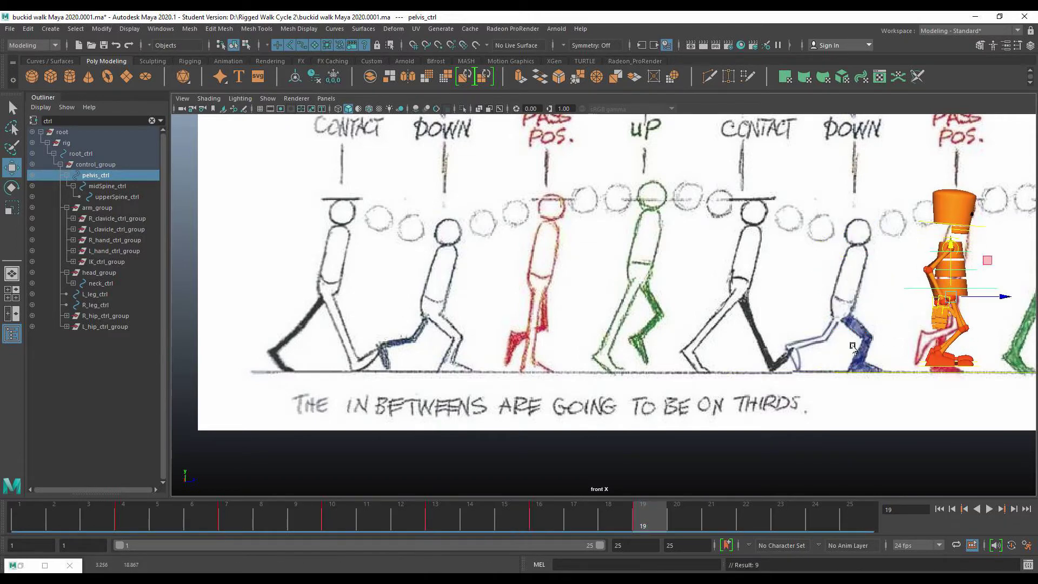
Step: Raise pelvis_ctrl to the Up pose at frame 22 and lower it to the Contact pose at frame 25, keying both
key("alt")
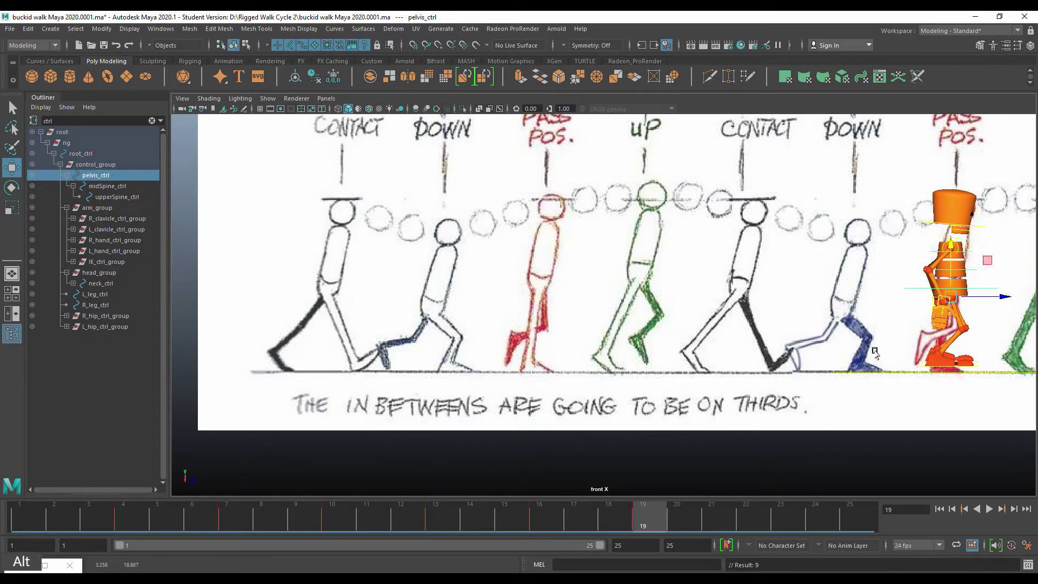
middle_click_drag(872, 352, 630, 409, "alt")
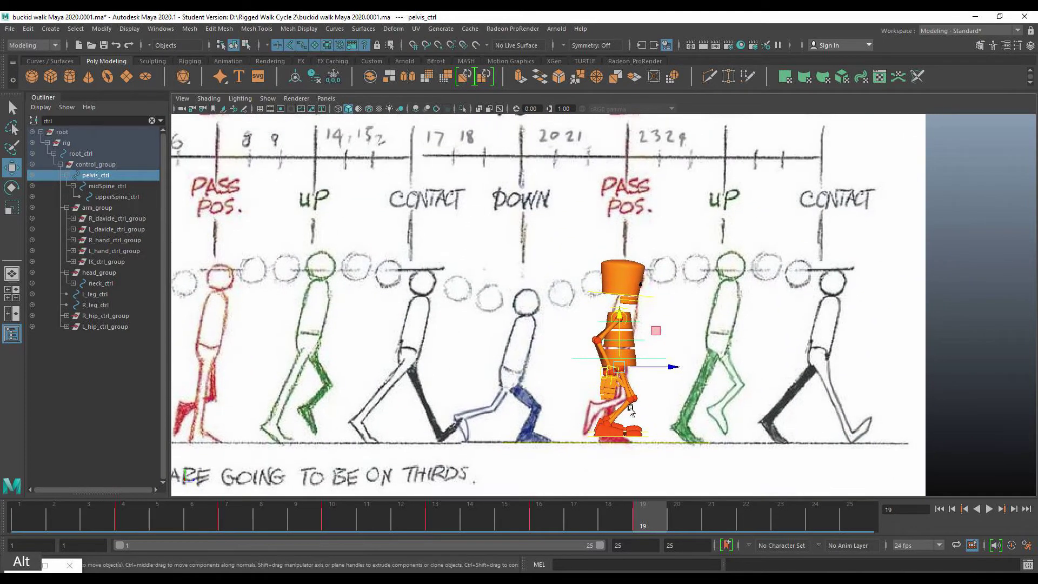
left_click(746, 520)
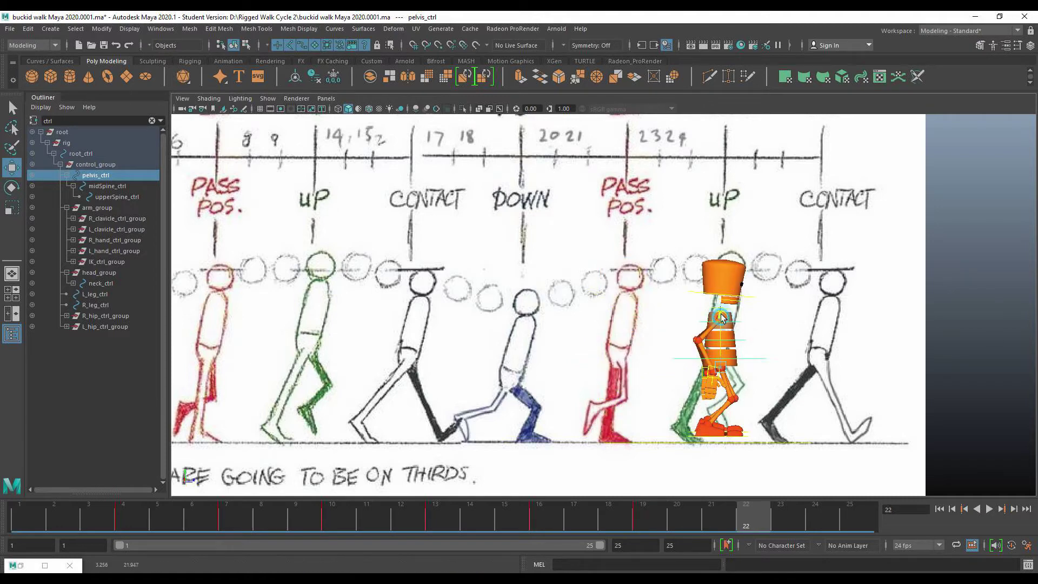
key("s")
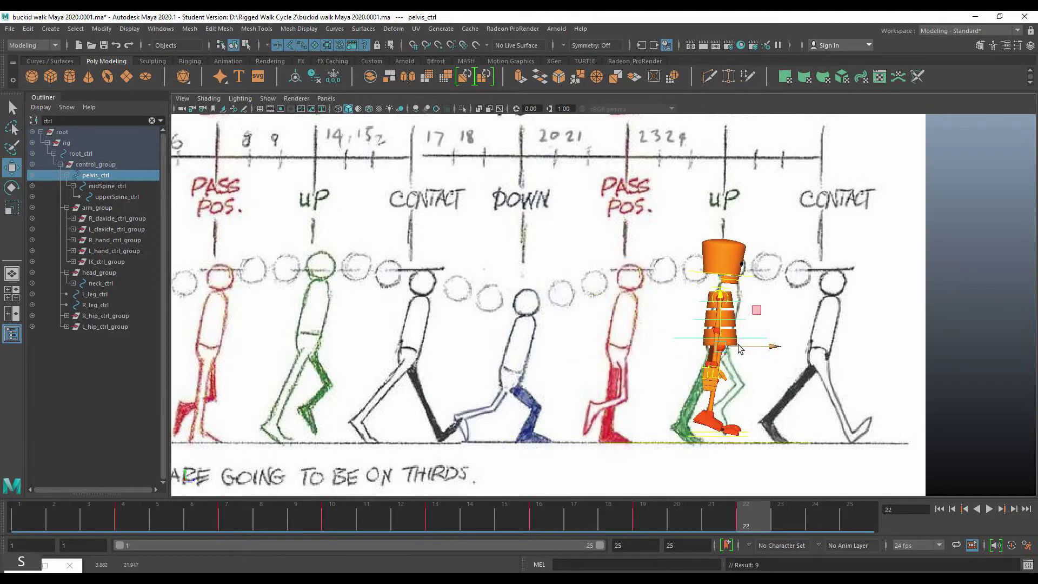
left_click(852, 514)
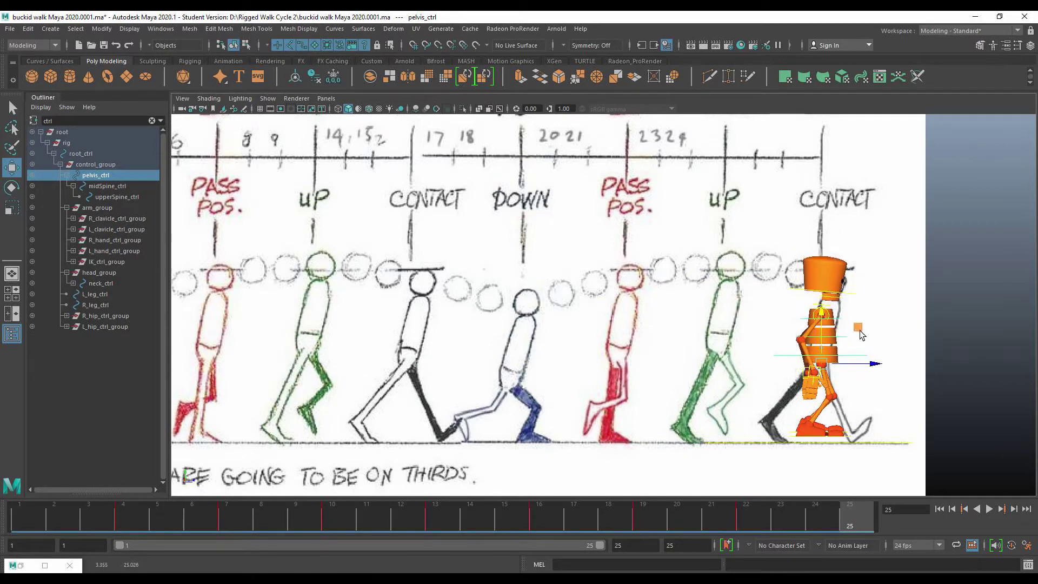
key("s")
Step: Play the animation from frame 1 to check the pelvis's up-and-down motion against the reference, and return to frame 1
left_click(938, 509)
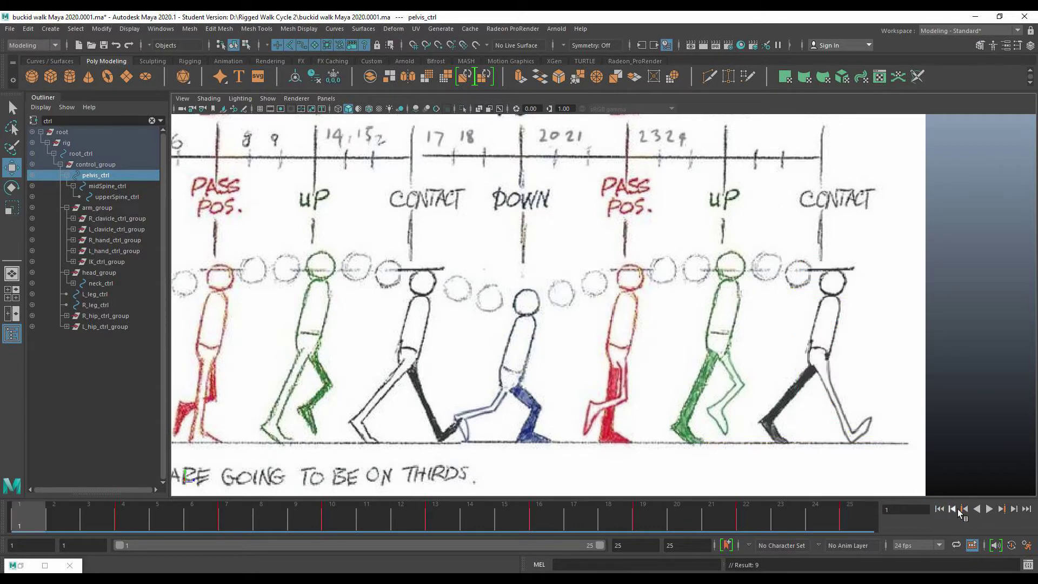
left_click(987, 508)
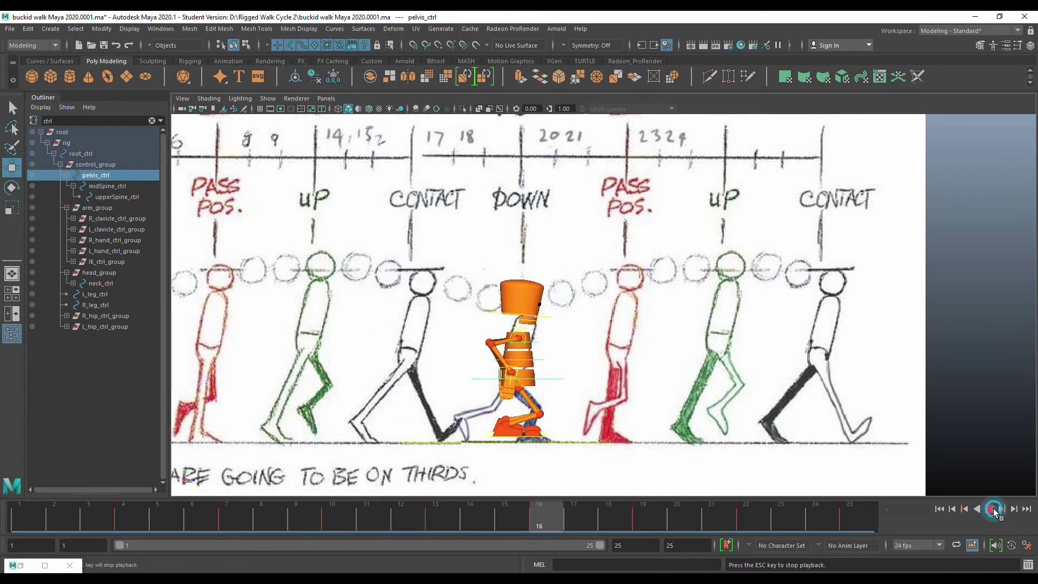
left_click(992, 509)
left_click(939, 509)
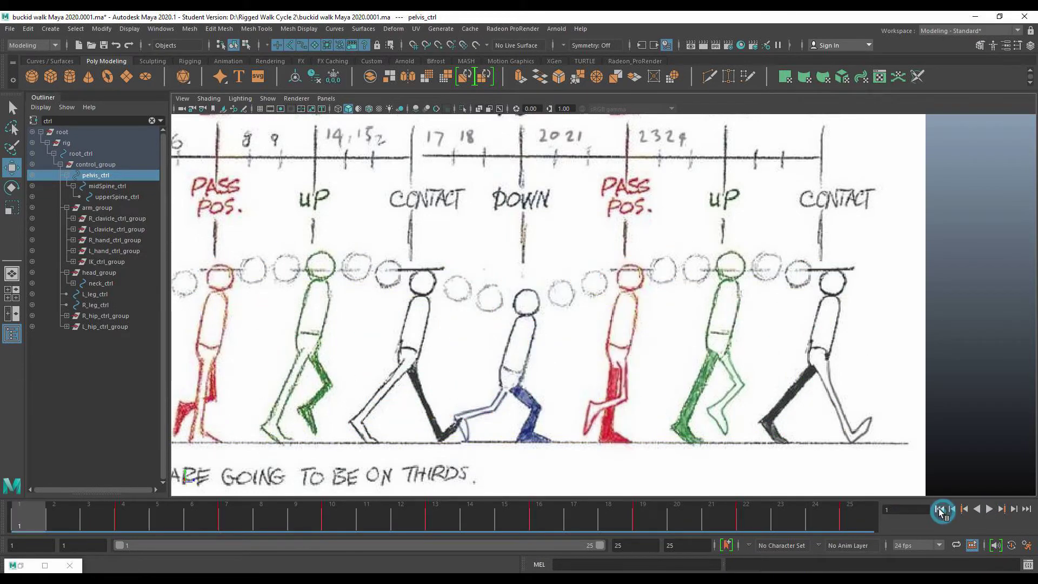
scroll(478, 365, "down", 2)
scroll(479, 365, "down", 1)
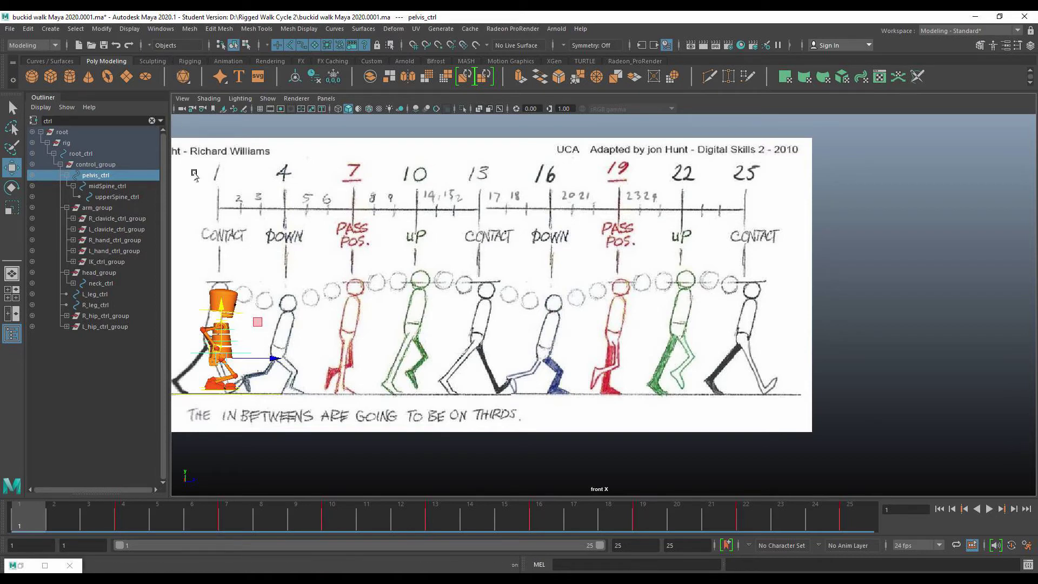
Step: Open the Graph Editor for pelvis_ctrl, select its Translate Y curve and widen the editor window
left_click(159, 30)
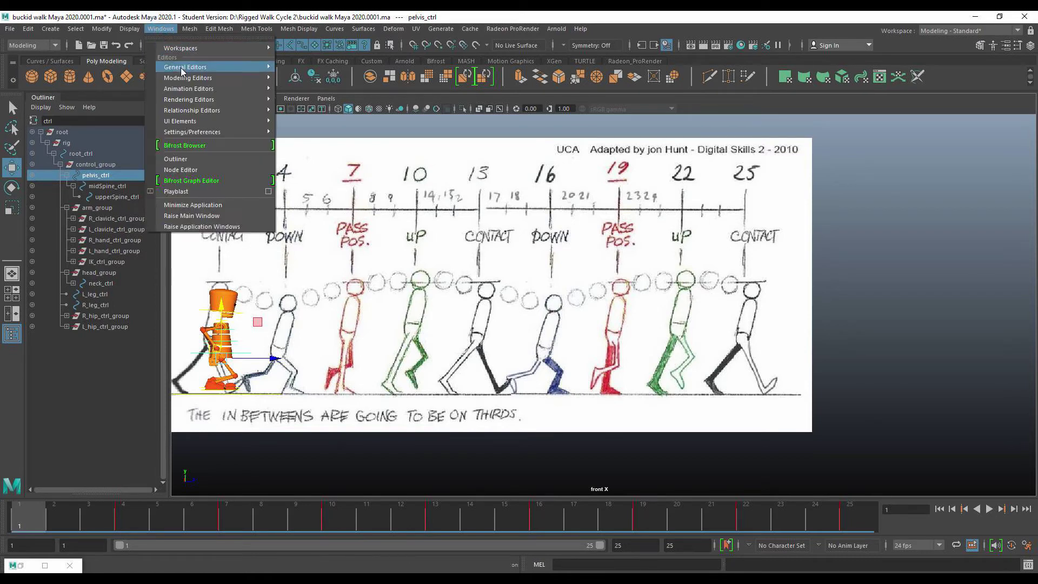
mouse_move(270, 89)
left_click(306, 88)
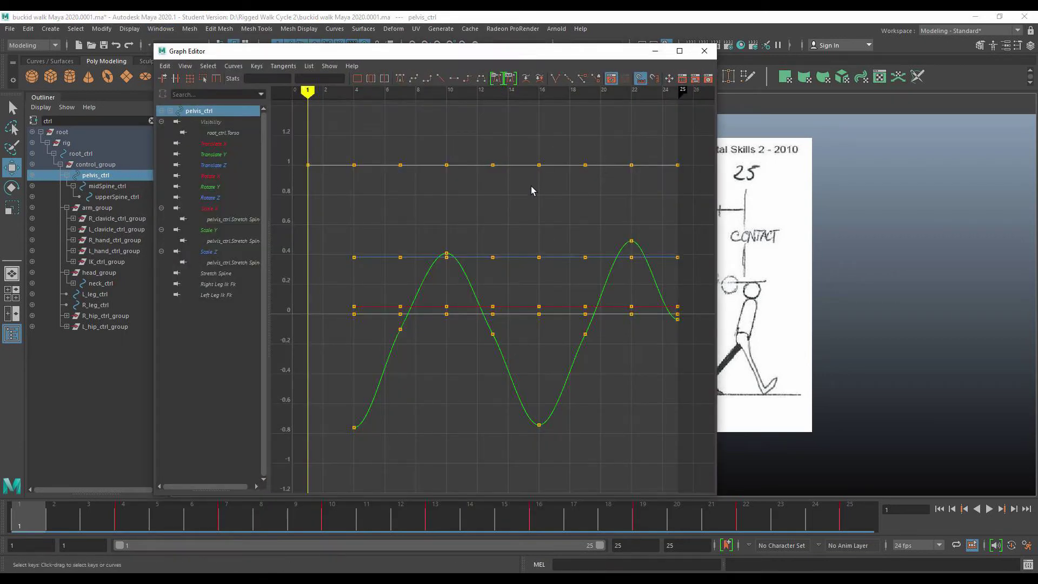
left_click(391, 348)
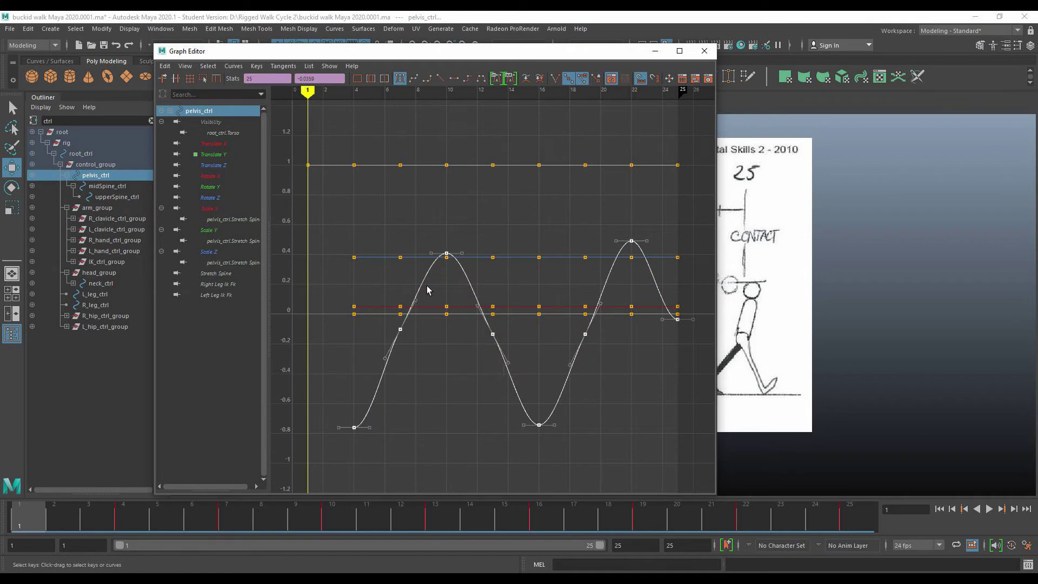
left_click(719, 182)
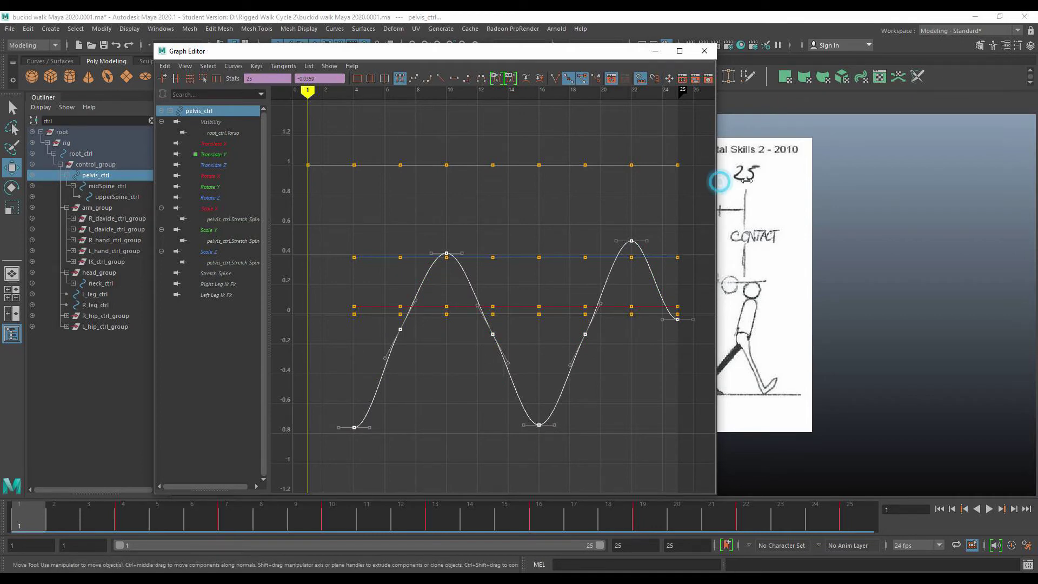
left_click_drag(717, 182, 771, 183)
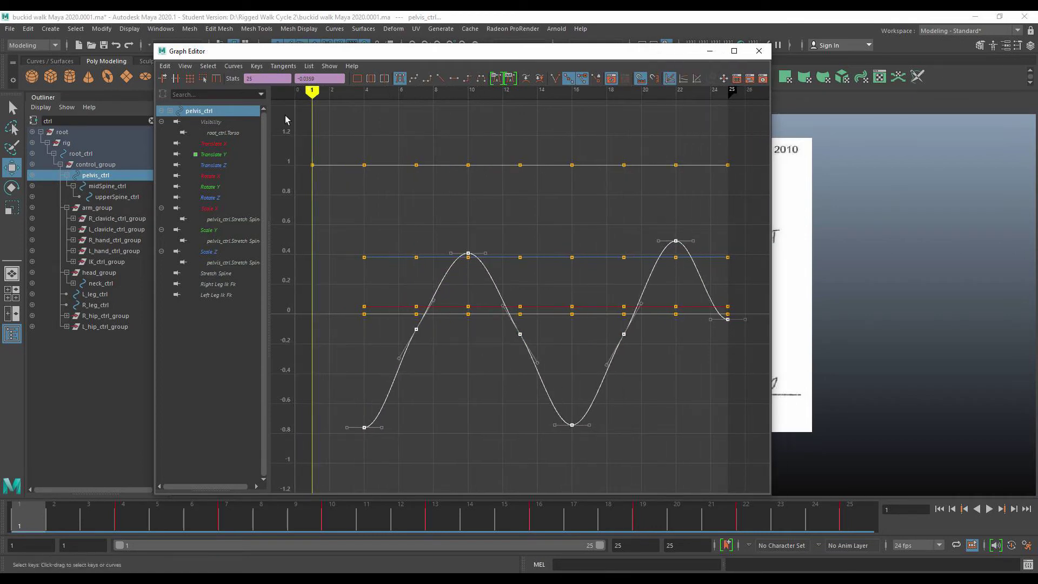
Step: Show only pelvis_ctrl's Translate Y curve and widen the Graph Editor window
left_click(219, 154)
left_click(537, 268)
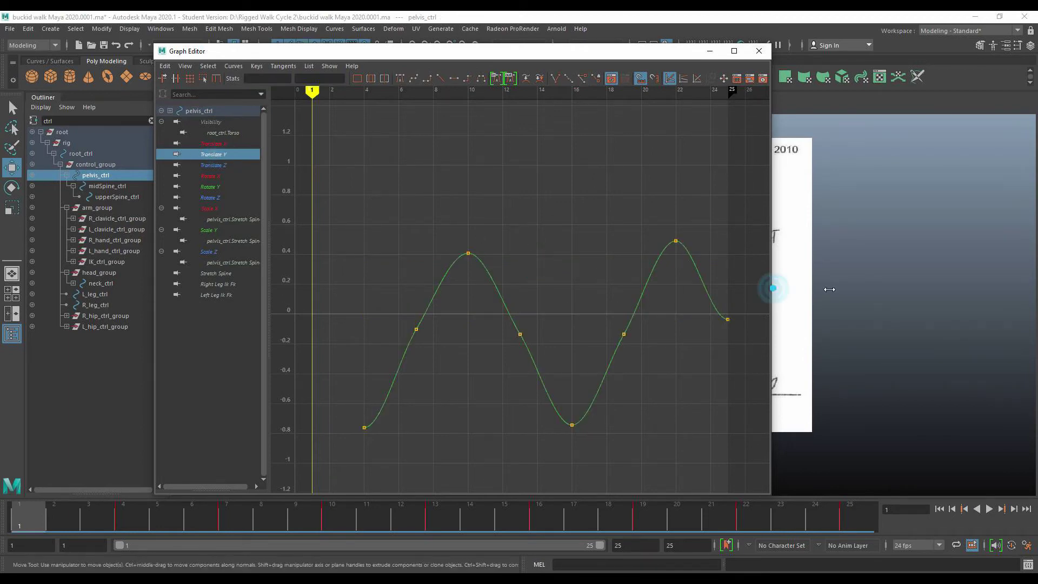
left_click_drag(773, 289, 870, 288)
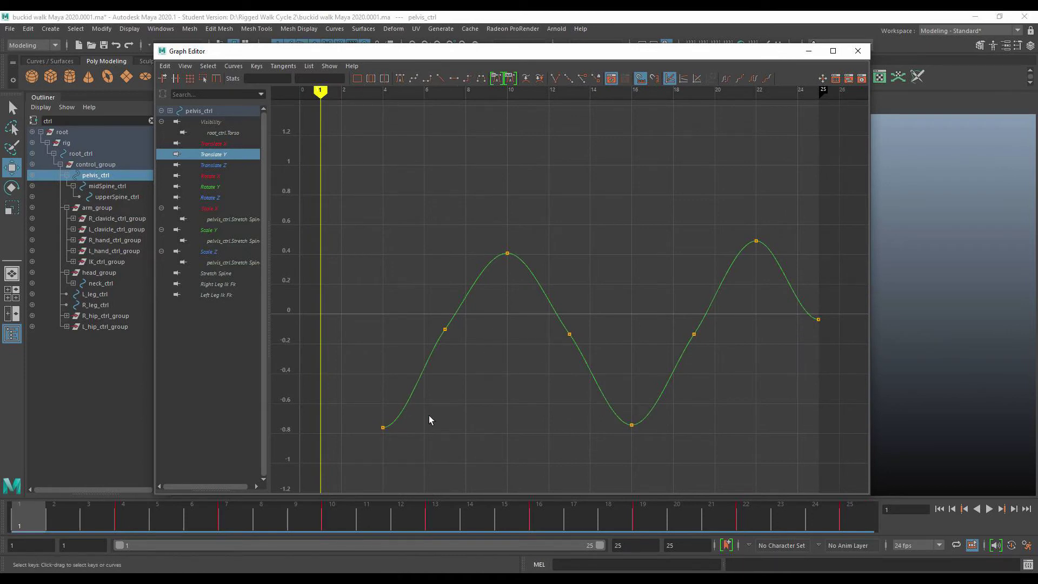
Step: Lower the Translate Y key at frame 22 to about 0.43, near the frame 10 peak, and the frame 25 key to about -0.15
left_click(508, 253)
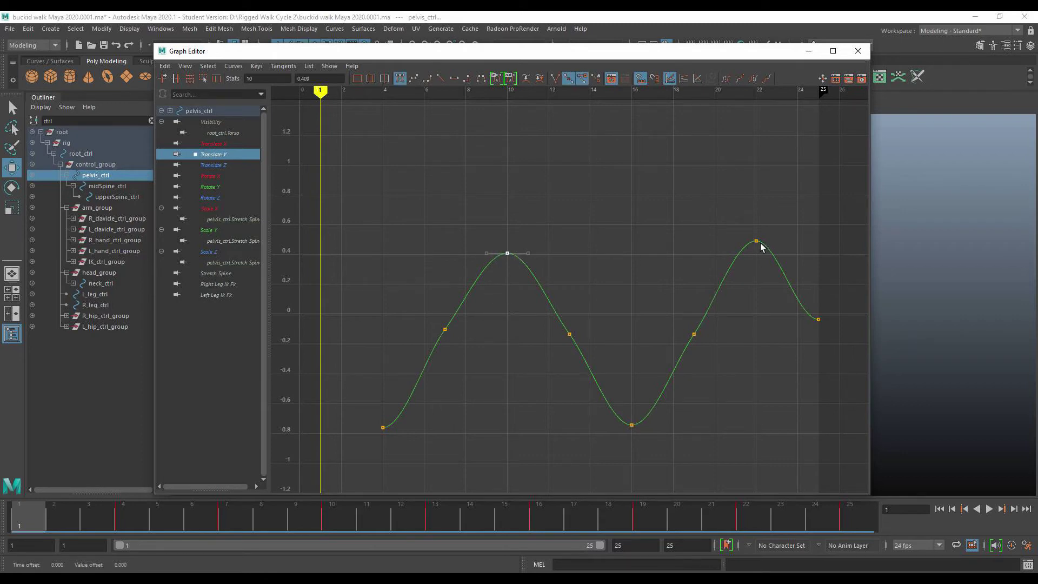
left_click(508, 254)
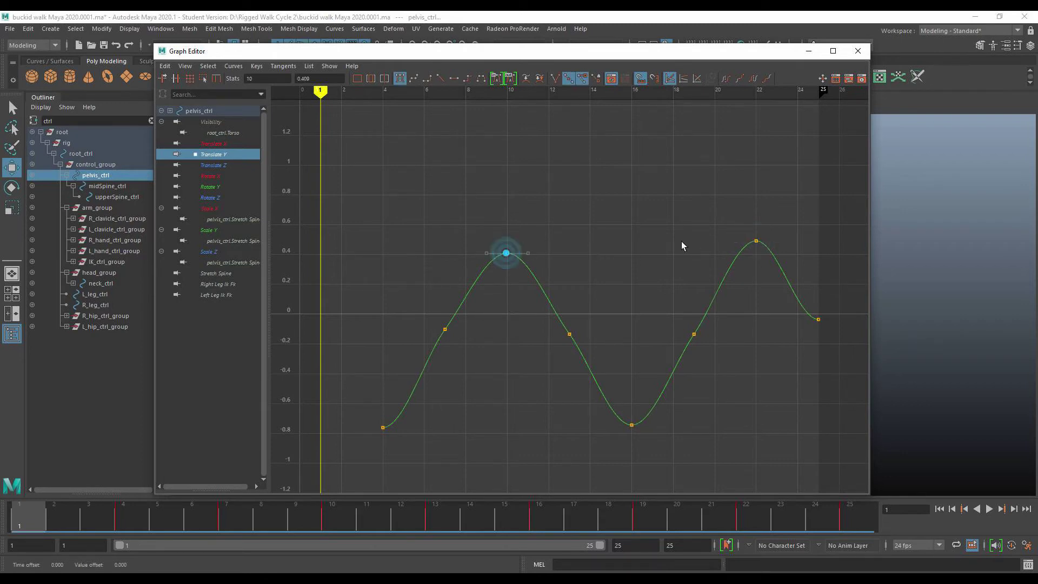
left_click(755, 241)
middle_click_drag(755, 241, 755, 250)
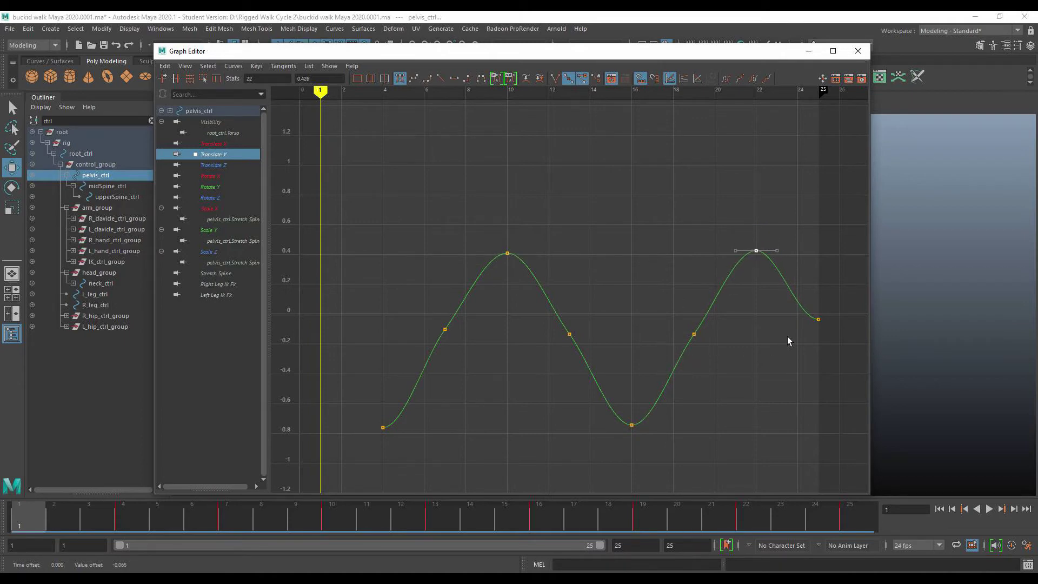
left_click(818, 319)
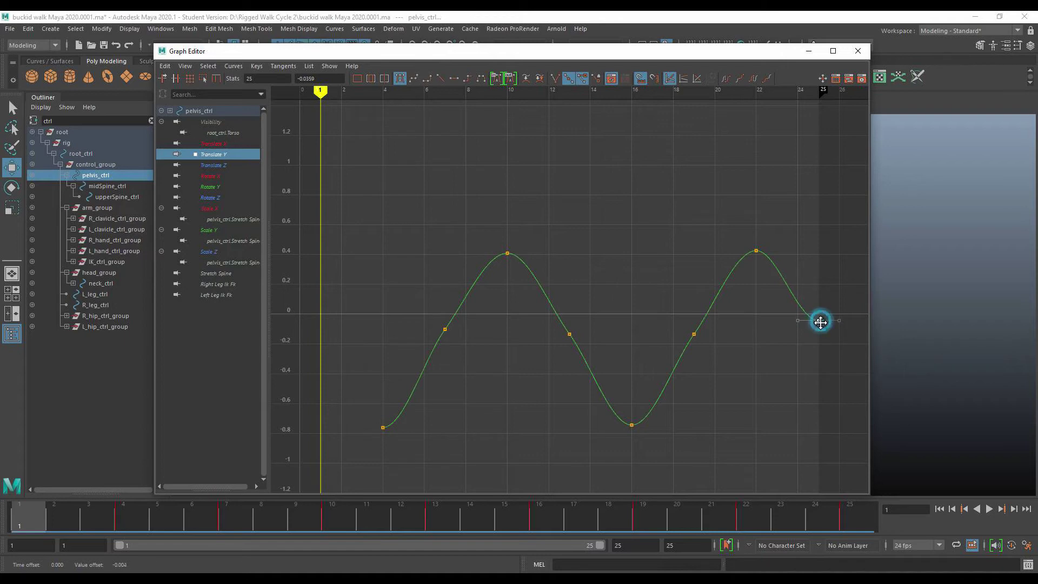
middle_click_drag(819, 319, 820, 335)
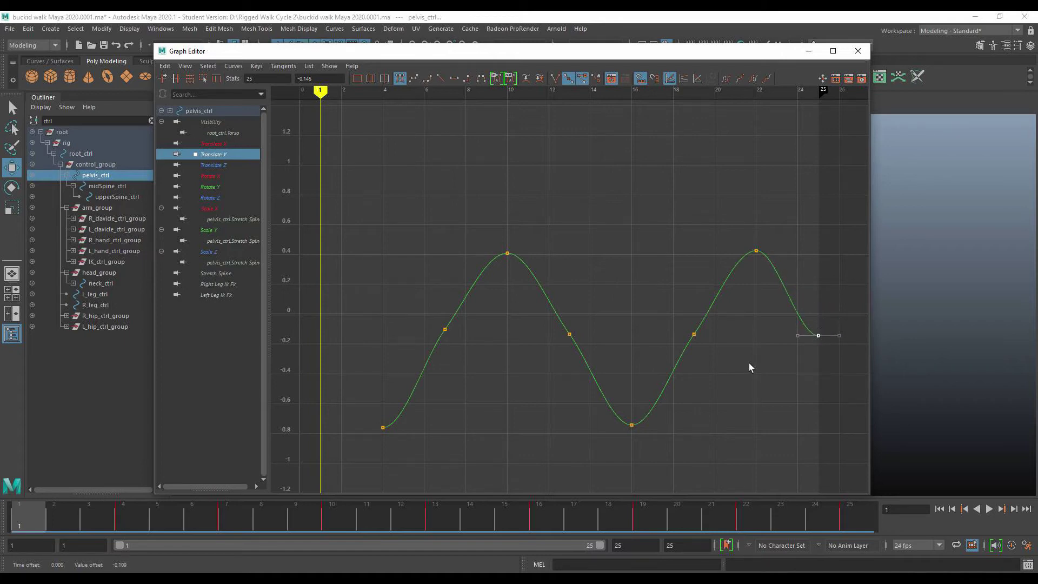
Step: Even out the Translate Y keys: frame 4 to -0.75, frame 13 to about -0.157, frame 16 to about -0.734 and frame 25 to about -0.16
left_click(382, 427)
middle_click_drag(383, 430, 382, 426)
left_click(569, 335)
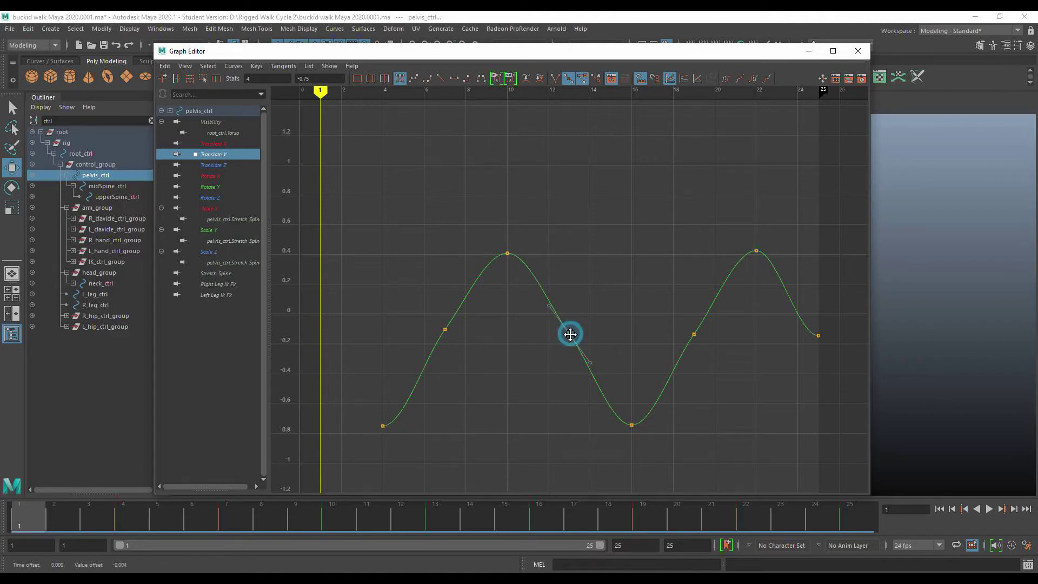
middle_click_drag(570, 336, 573, 339)
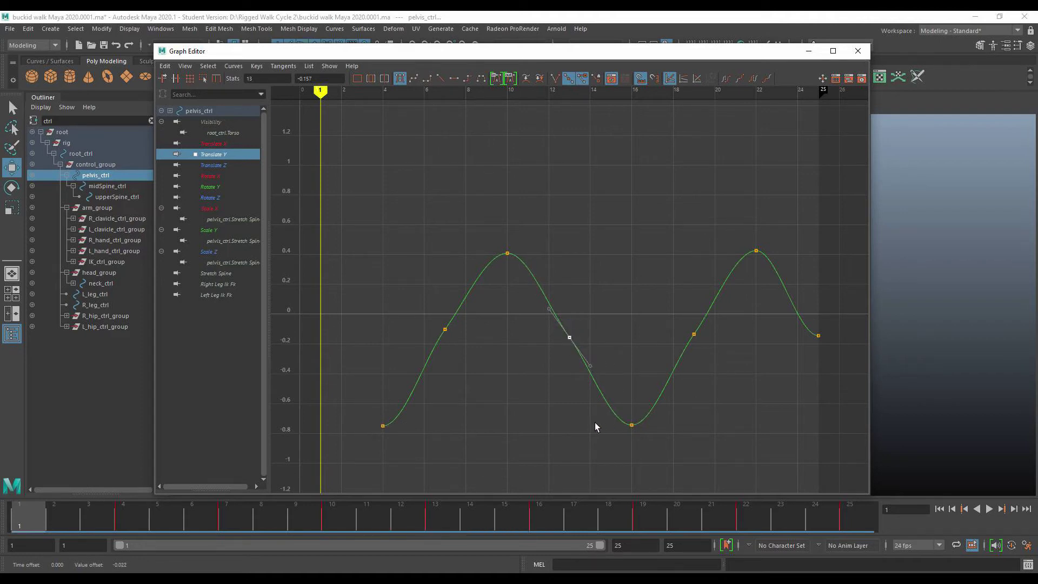
left_click(632, 425)
middle_click_drag(632, 424, 632, 422)
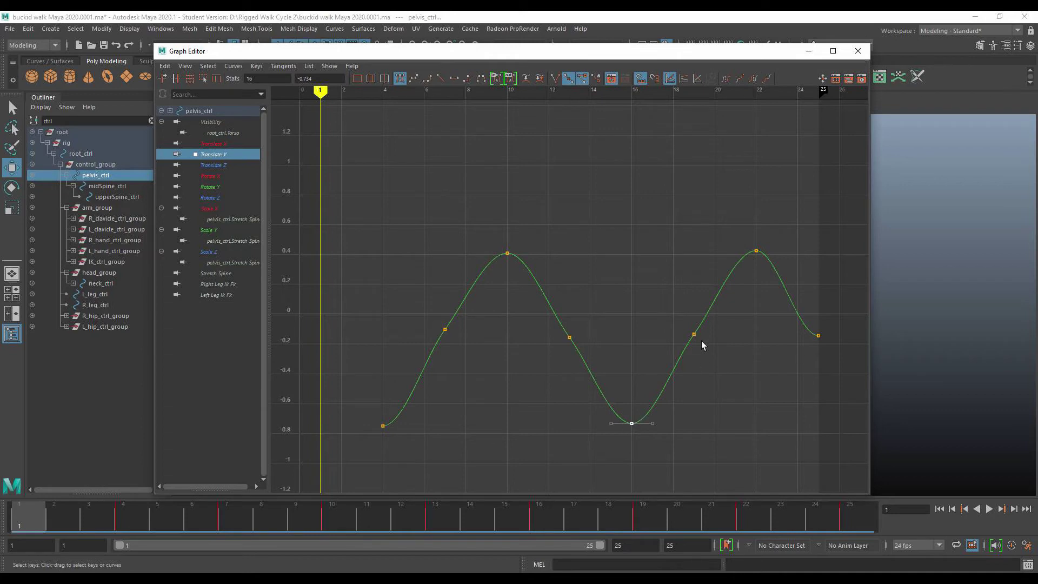
left_click_drag(818, 335, 817, 338)
scroll(346, 419, "down", 3)
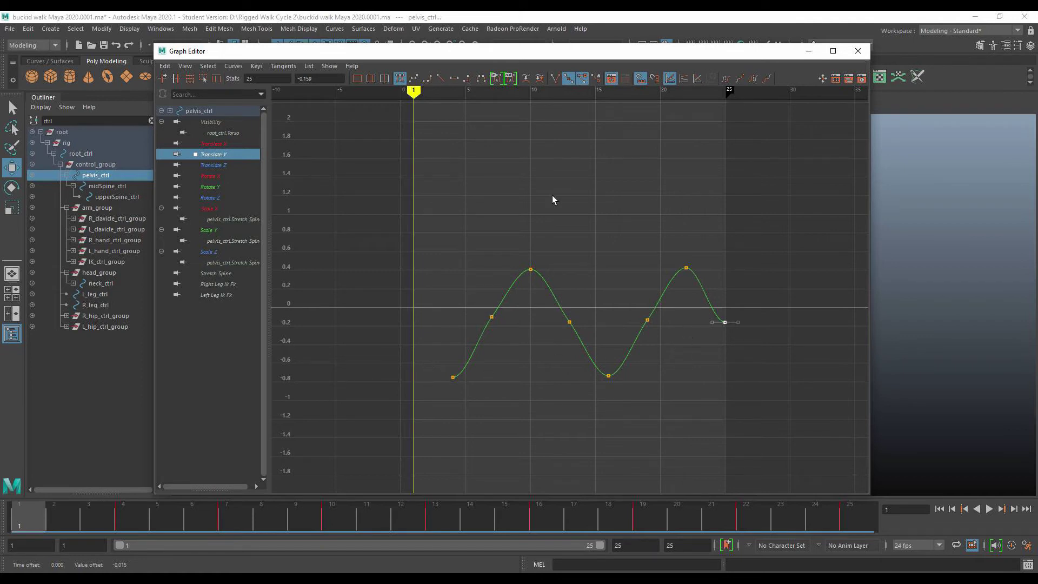
Step: Raise pelvis_ctrl toward the Contact pose at frame 1 in the front view and key it
left_click(809, 51)
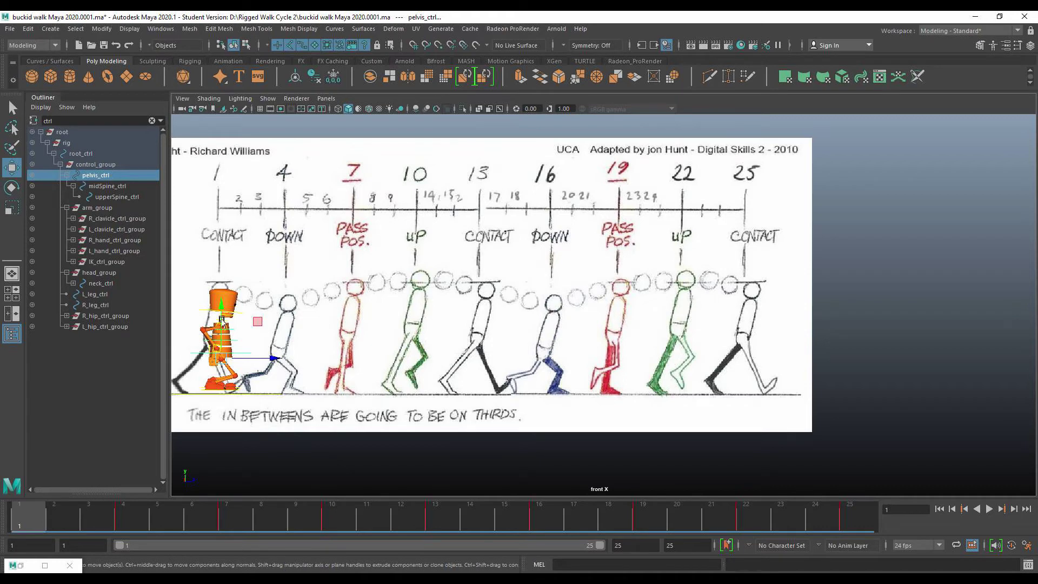
left_click(220, 304)
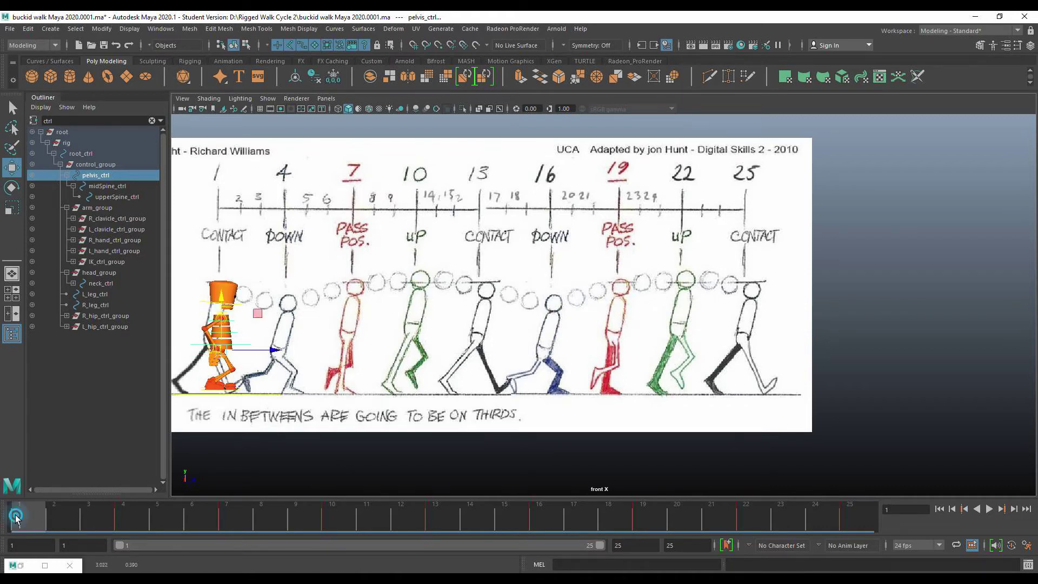
key("s")
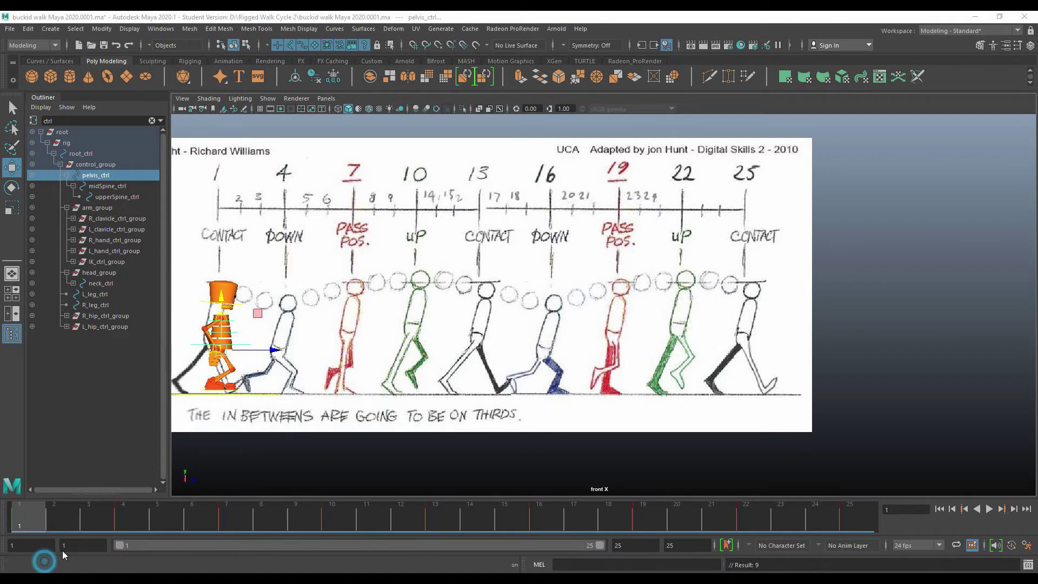
Step: Return to the Graph Editor and bring the Translate Y keys at frames 1 and 25 to nearly the same height, about -0.25
left_click(44, 564)
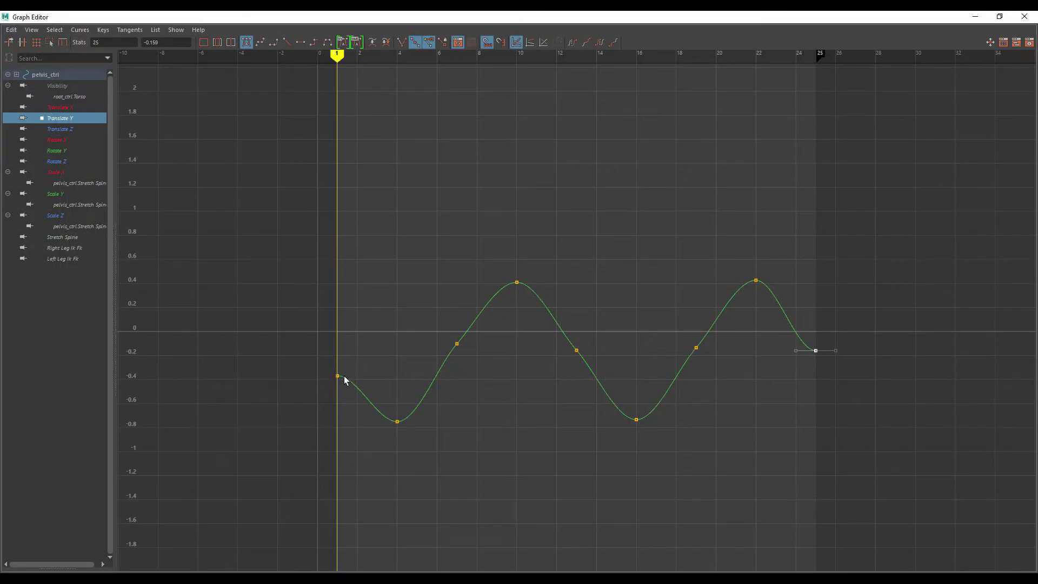
left_click(814, 351)
left_click_drag(338, 375, 337, 360)
left_click_drag(815, 350, 814, 360)
Step: Set the value of the Translate Y key at frame 25 to exactly -0.25
left_click(158, 42)
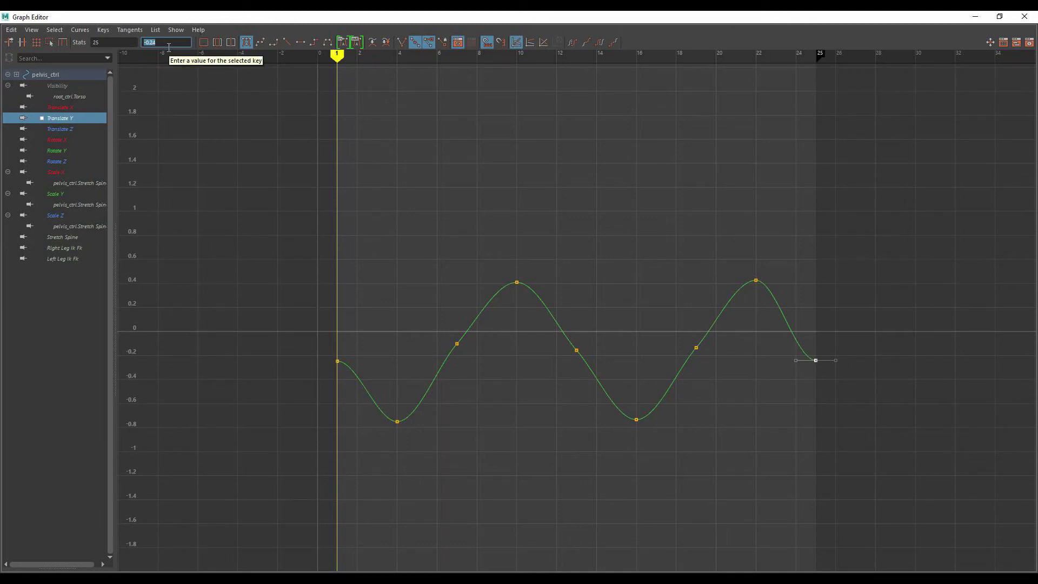
type("0.25")
key("Return")
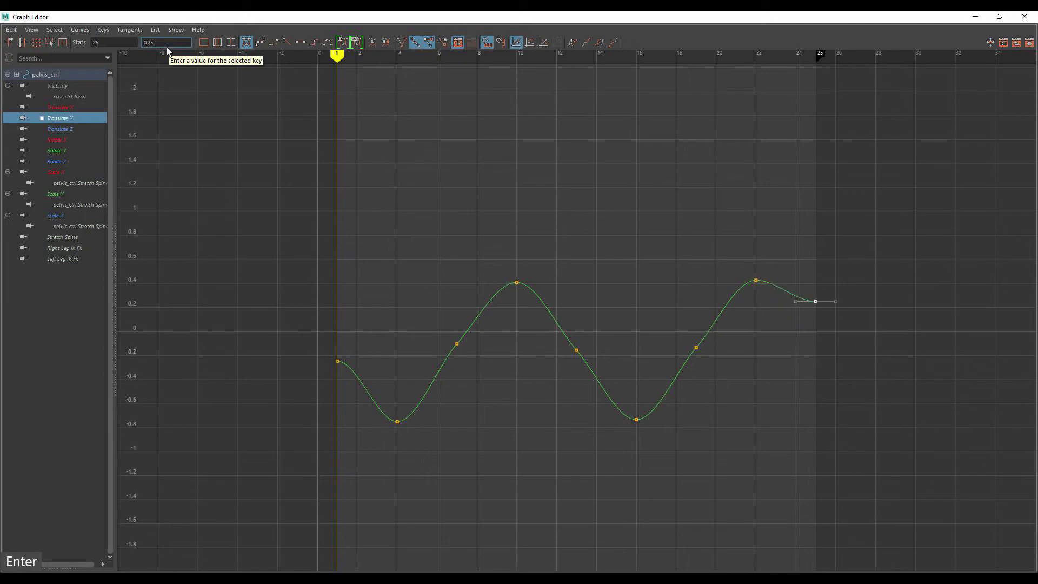
left_click_drag(158, 42, 139, 42)
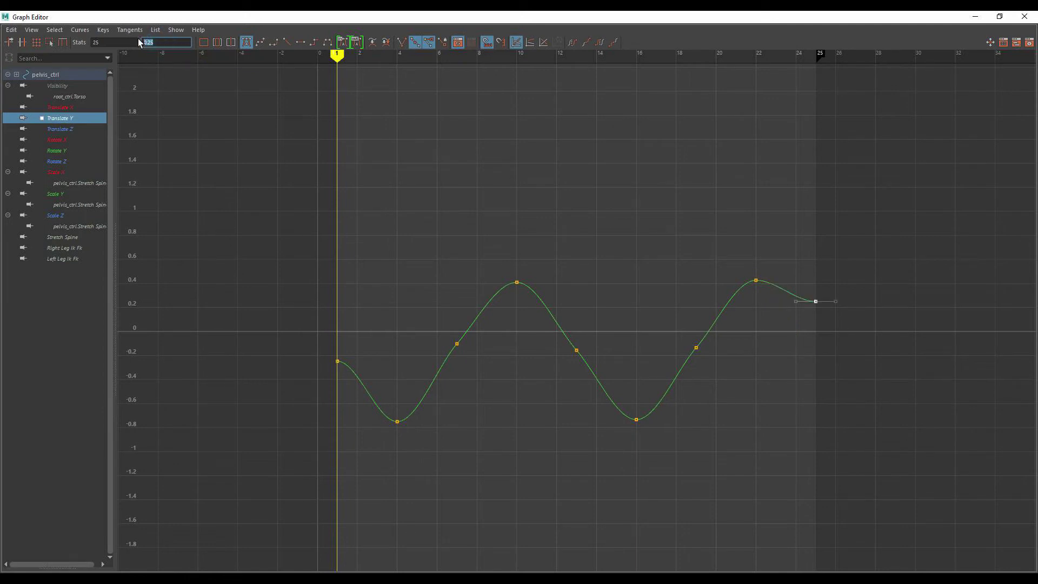
type("-")
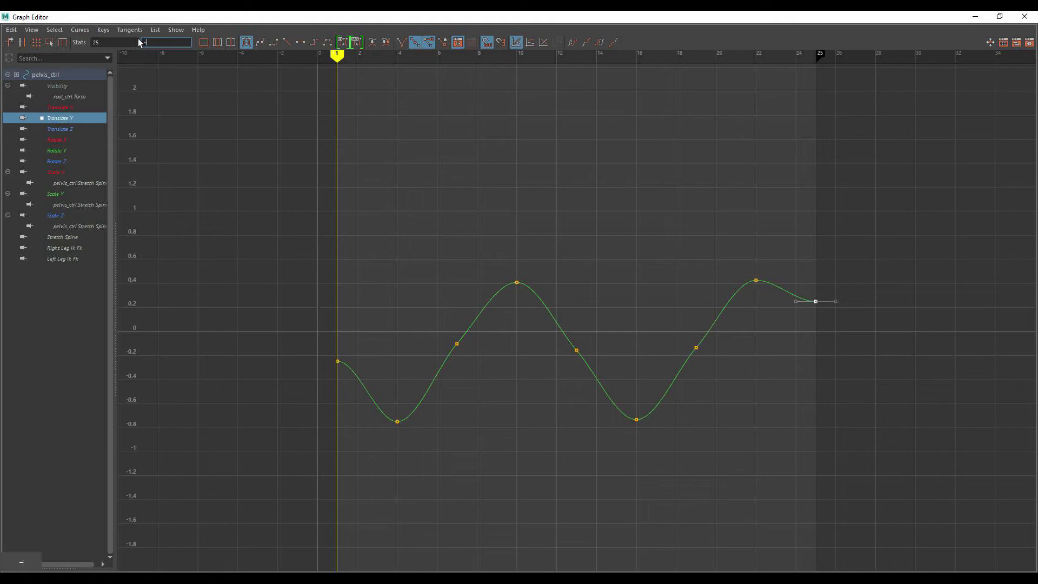
type("0.25")
key("Return")
Step: Set the value of the Translate Y key at frame 1 to -0.25 and deselect the key
left_click(337, 361)
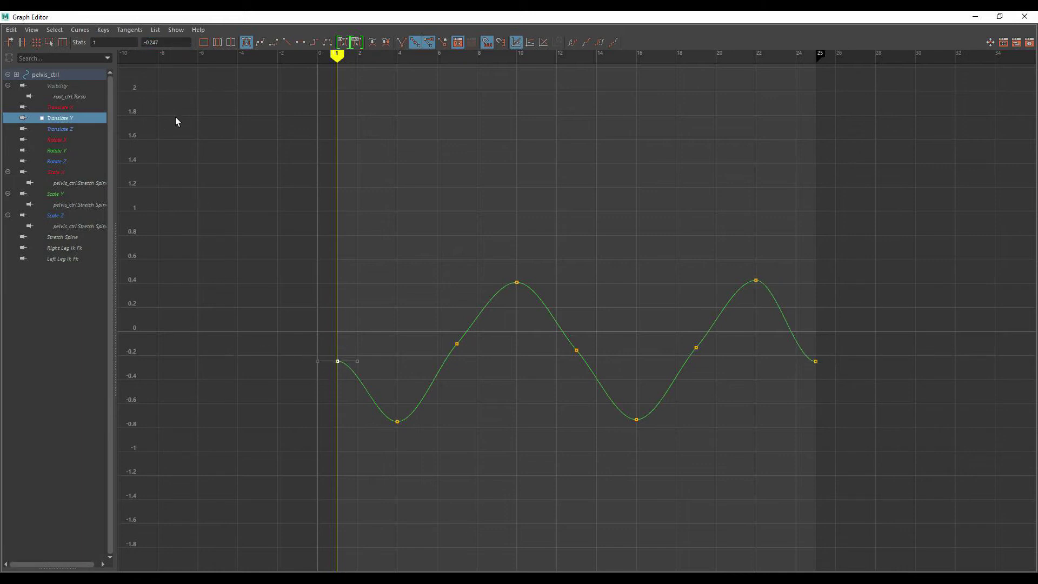
left_click(168, 42)
key("BackSpace")
key("BackSpace")
type("5")
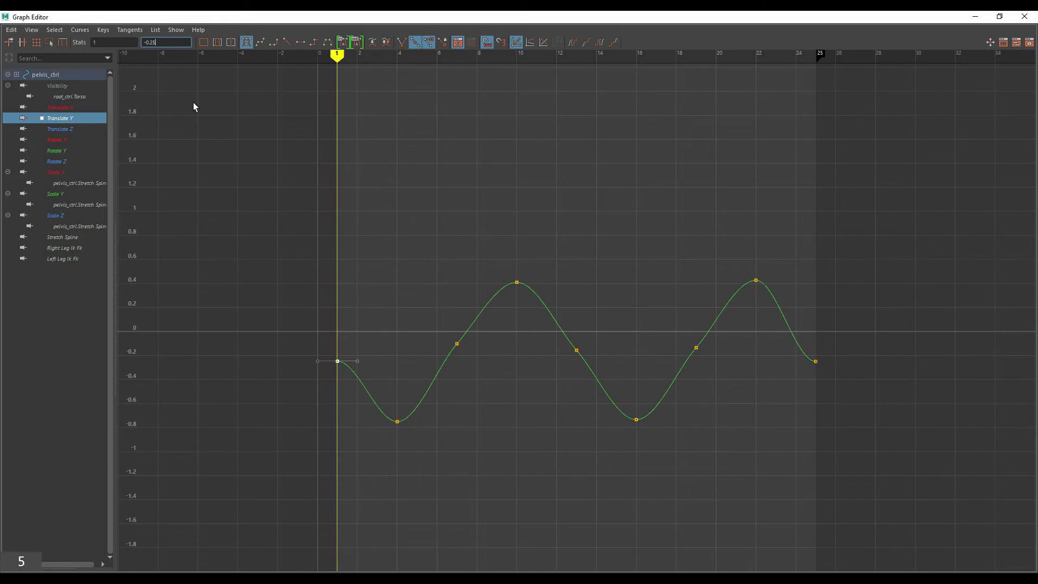
key("Return")
left_click(446, 408)
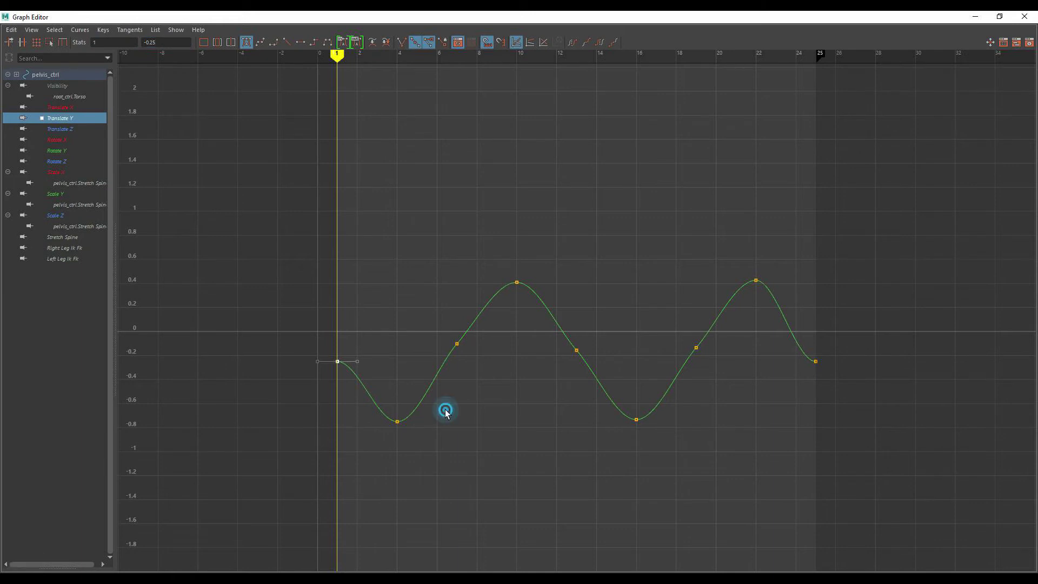
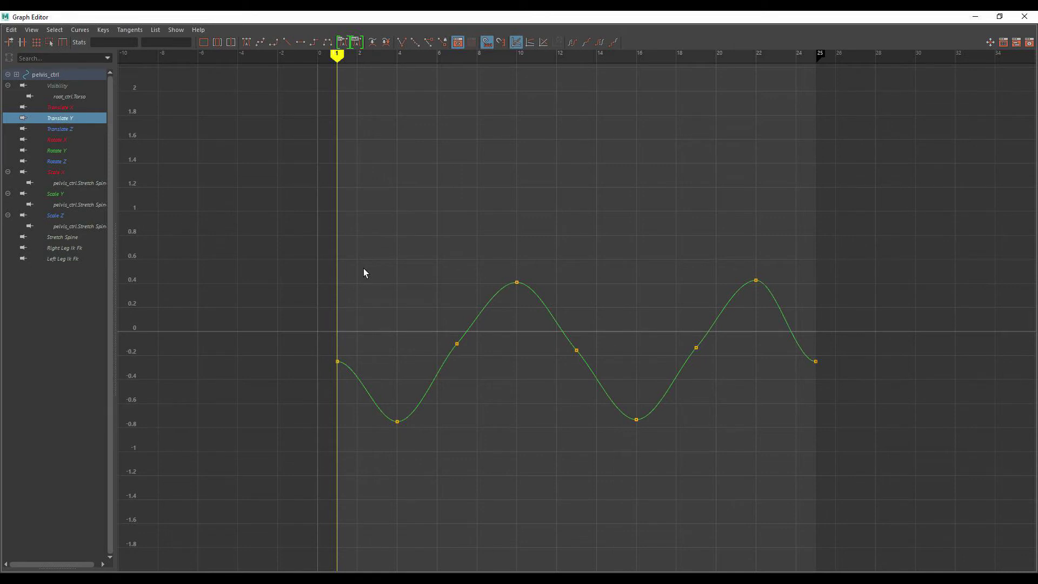
Step: Minimize the Graph Editor, play the animation to check the adjusted pelvis motion against the reference, and return to frame 1
left_click(975, 17)
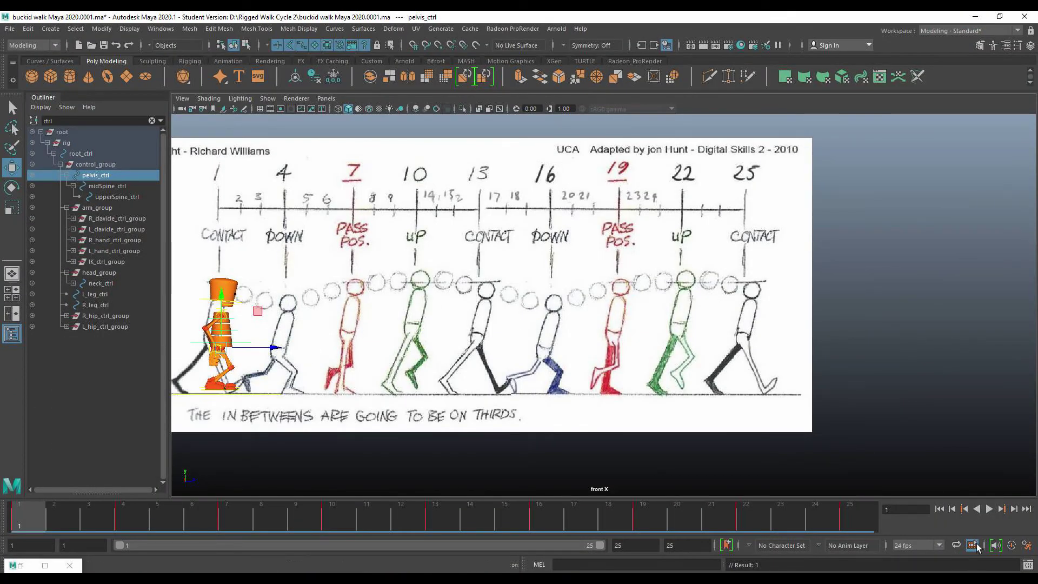
left_click(988, 509)
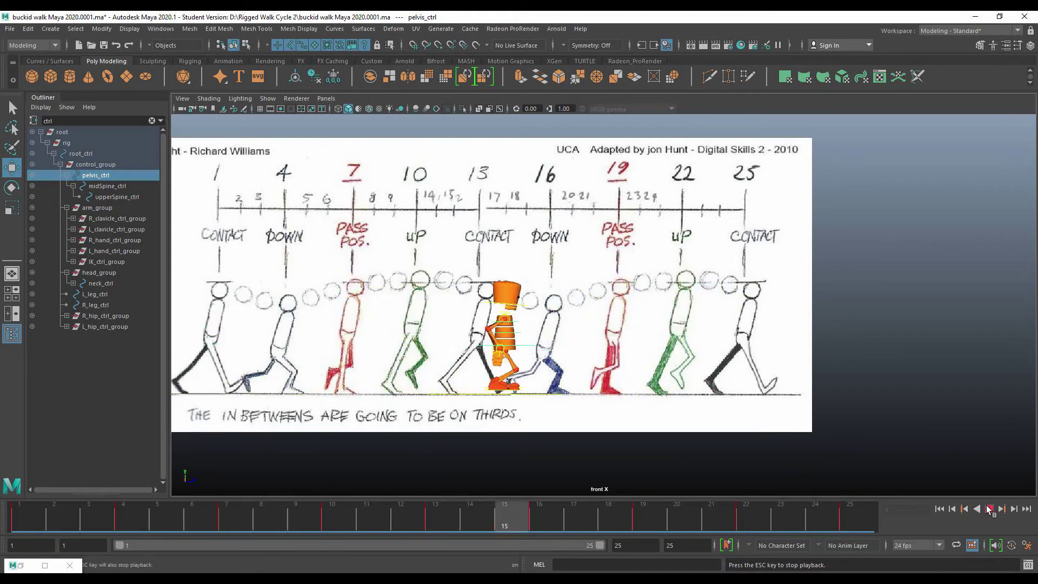
left_click(989, 509)
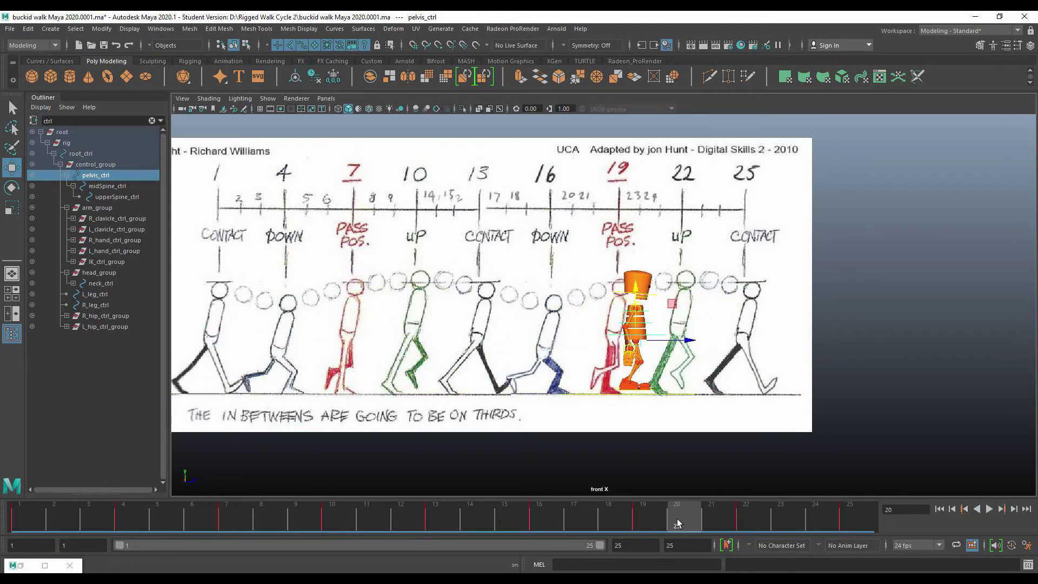
left_click_drag(676, 518, 17, 491)
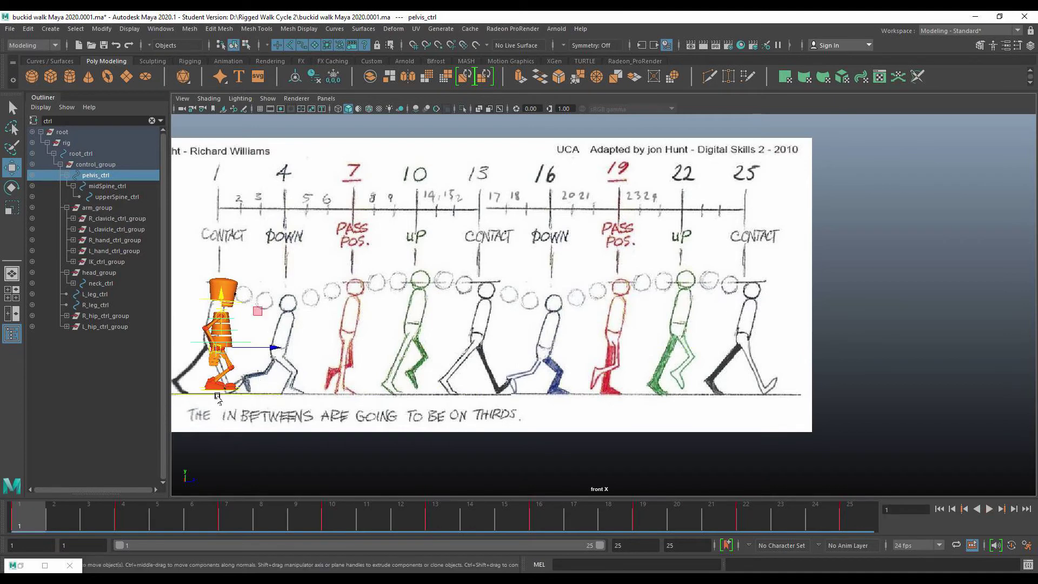
left_click(93, 306)
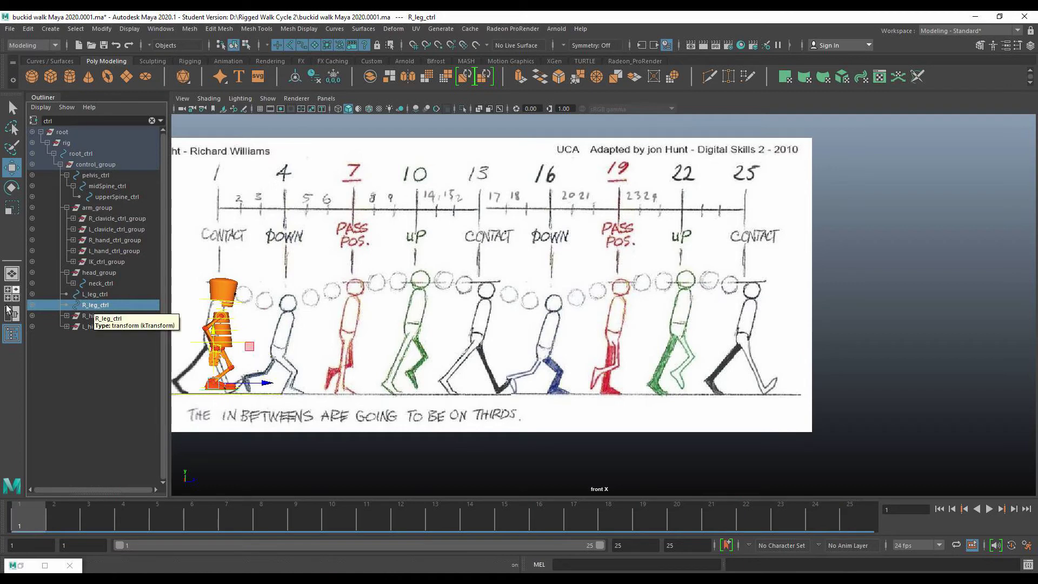
key("space")
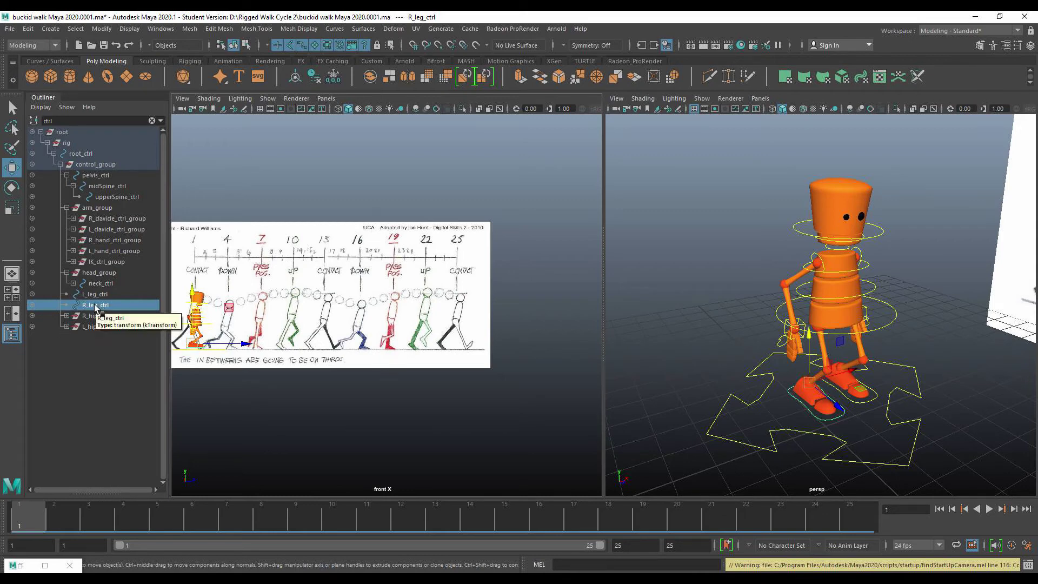
left_click(290, 386)
left_click(326, 394)
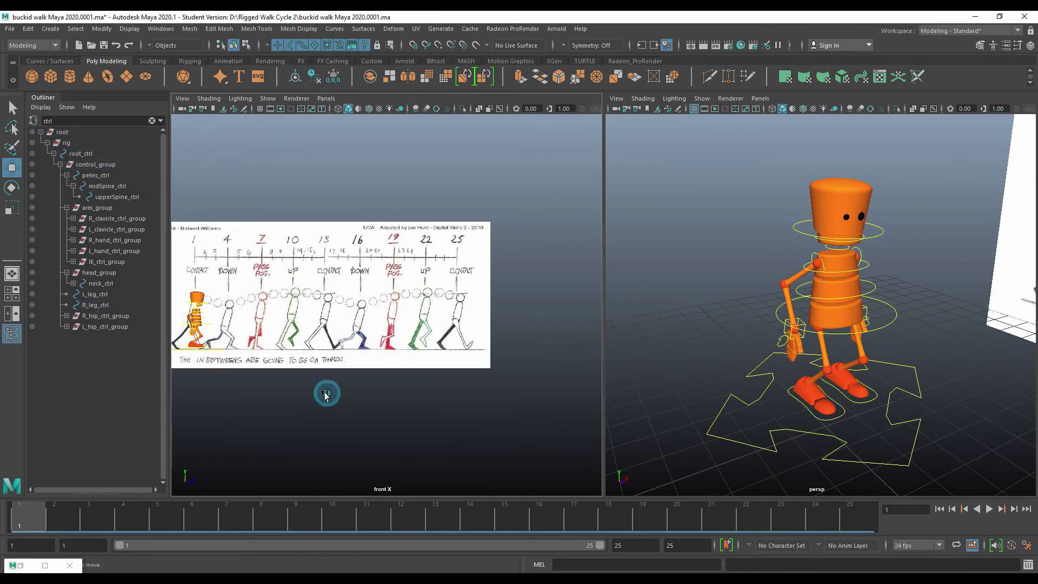
key("space")
key("space")
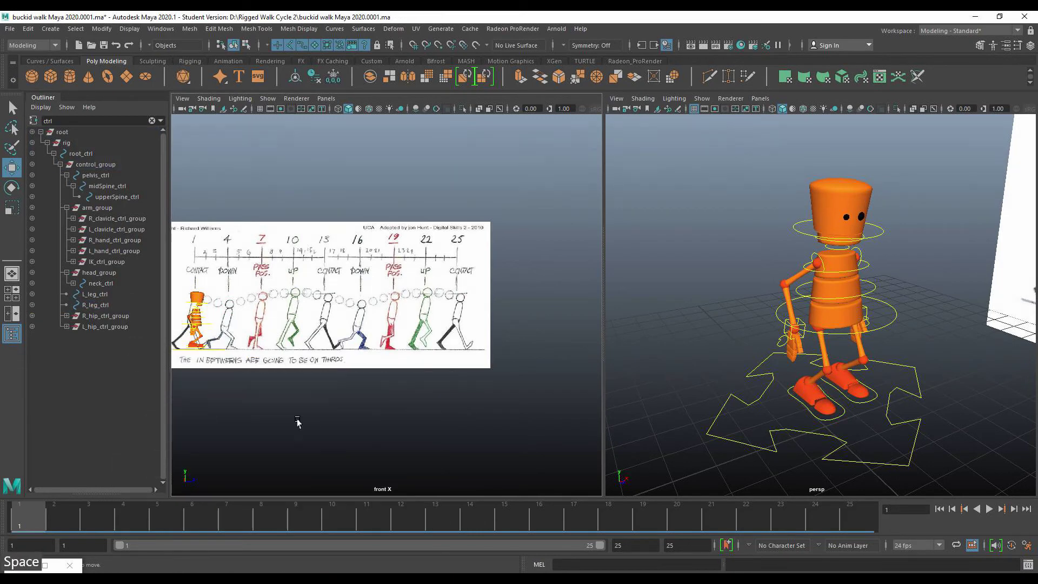
Step: At frame 1, move R_leg_ctrl forward and slightly down to bring the right foot toward the contact drawing's front foot
scroll(207, 389, "up", 1)
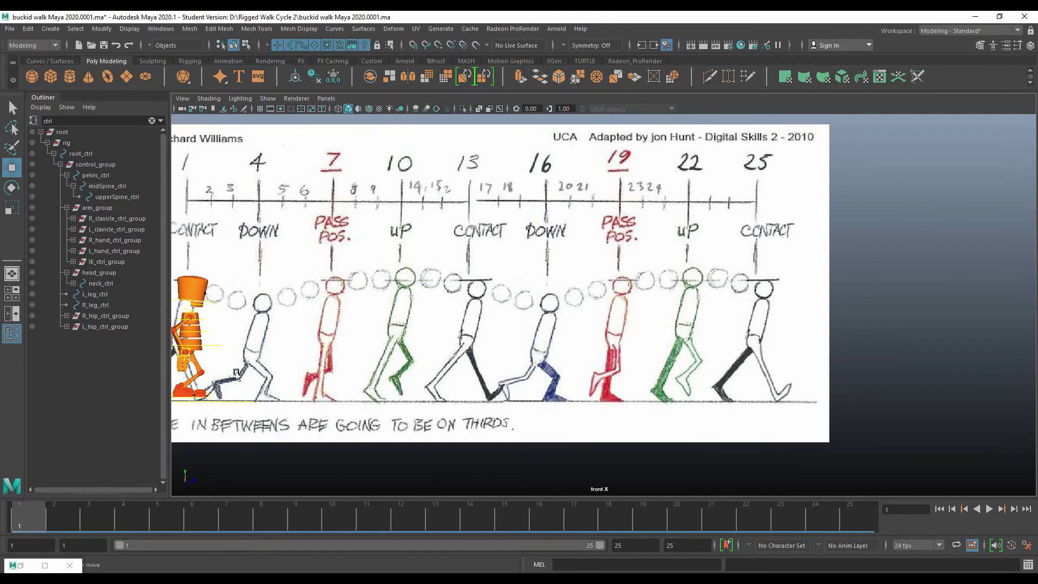
middle_click_drag(236, 373, 410, 306, "alt")
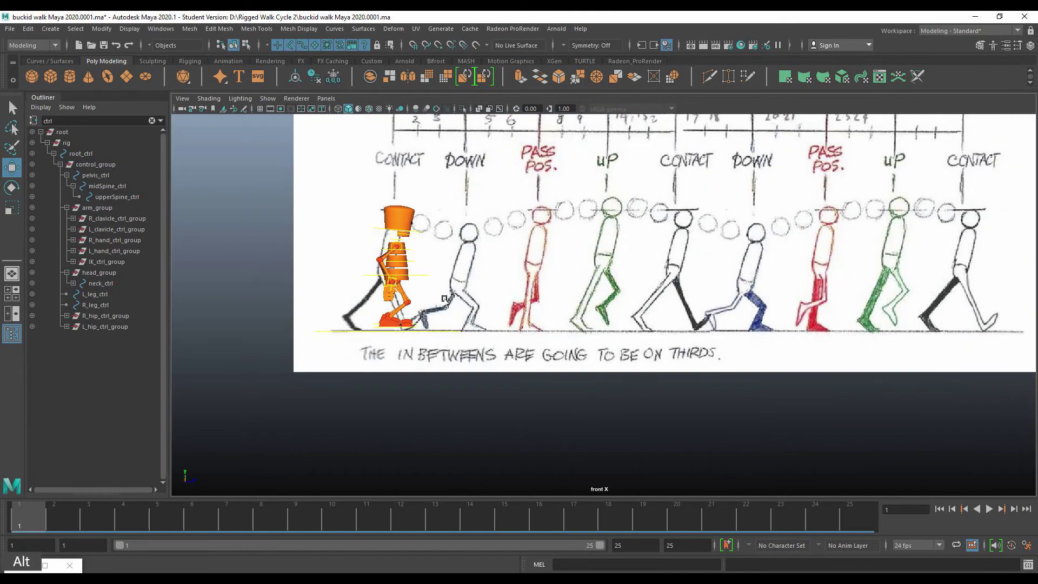
scroll(393, 313, "up", 3)
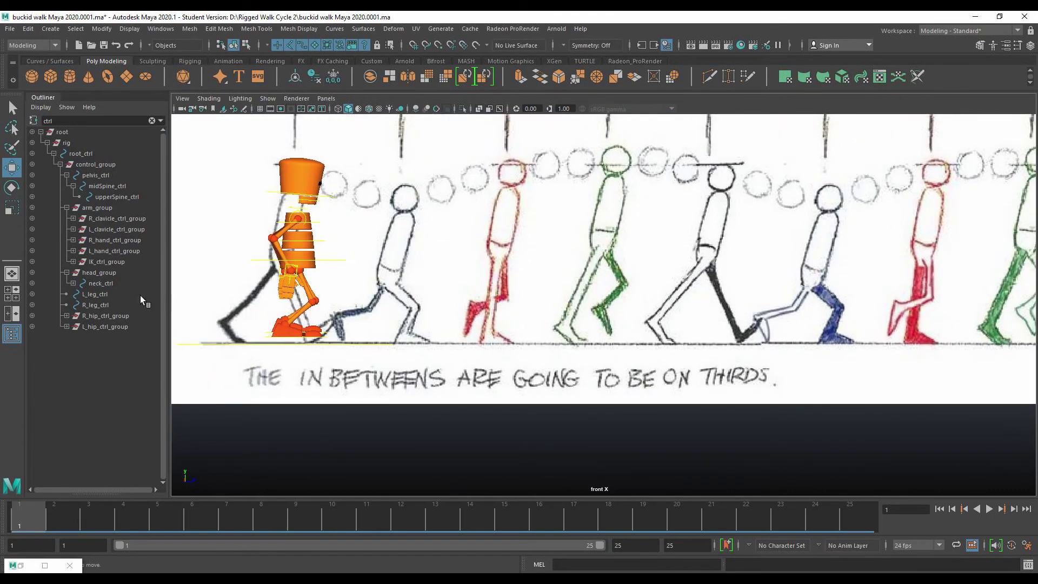
left_click(95, 306)
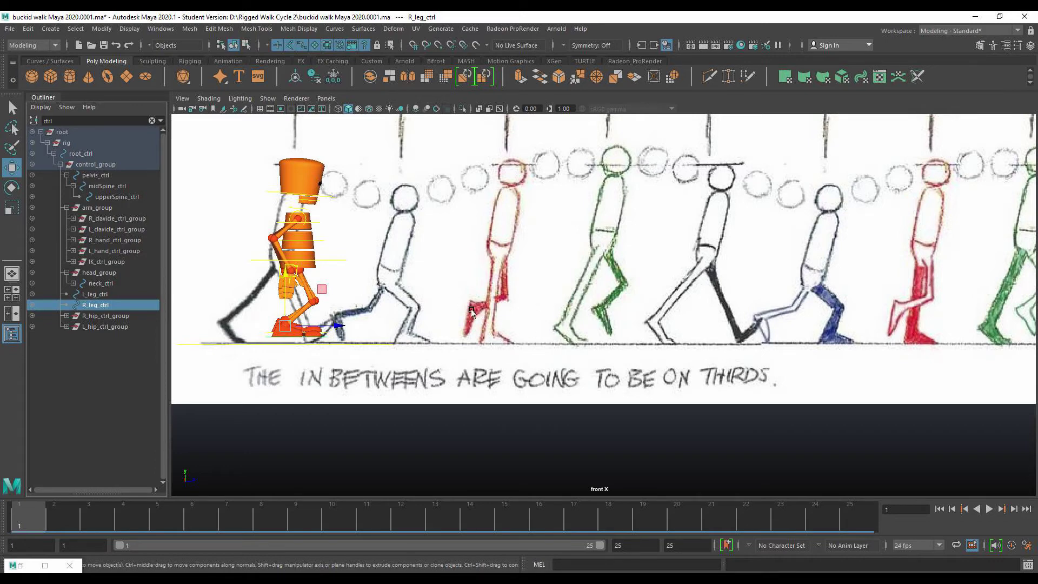
left_click_drag(338, 326, 365, 331)
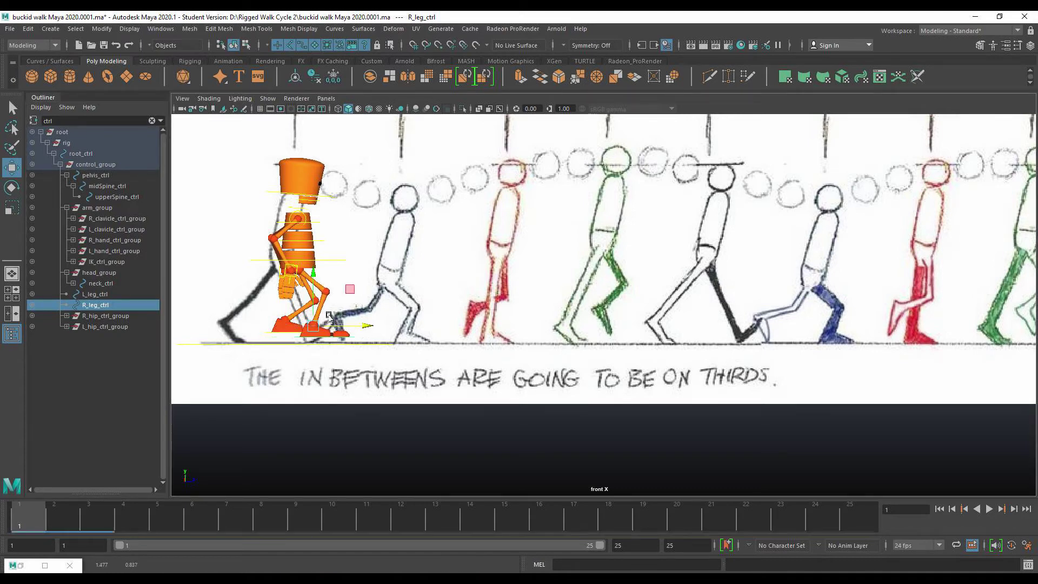
key("ctrl+z")
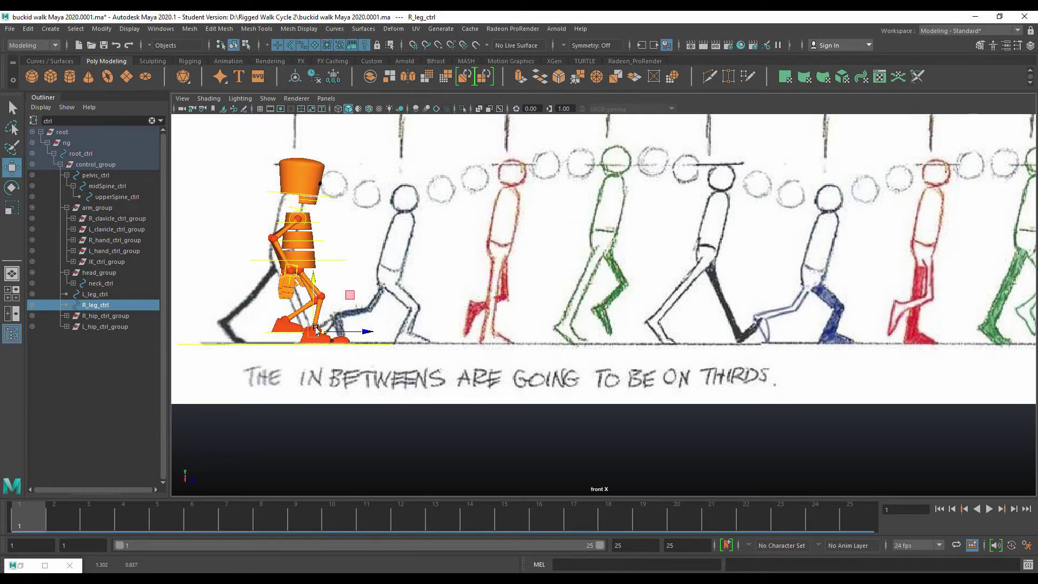
Step: Rotate R_leg_ctrl so the toes point up with the heel at the ground, and key the contact pose at frame 1
key("e")
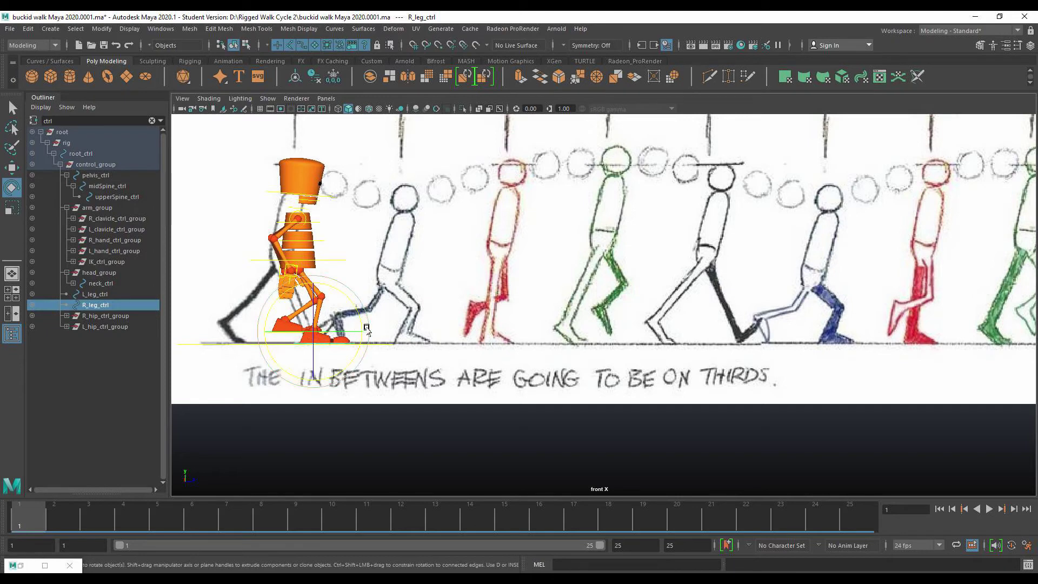
left_click_drag(359, 324, 291, 290)
left_click_drag(305, 330, 329, 334)
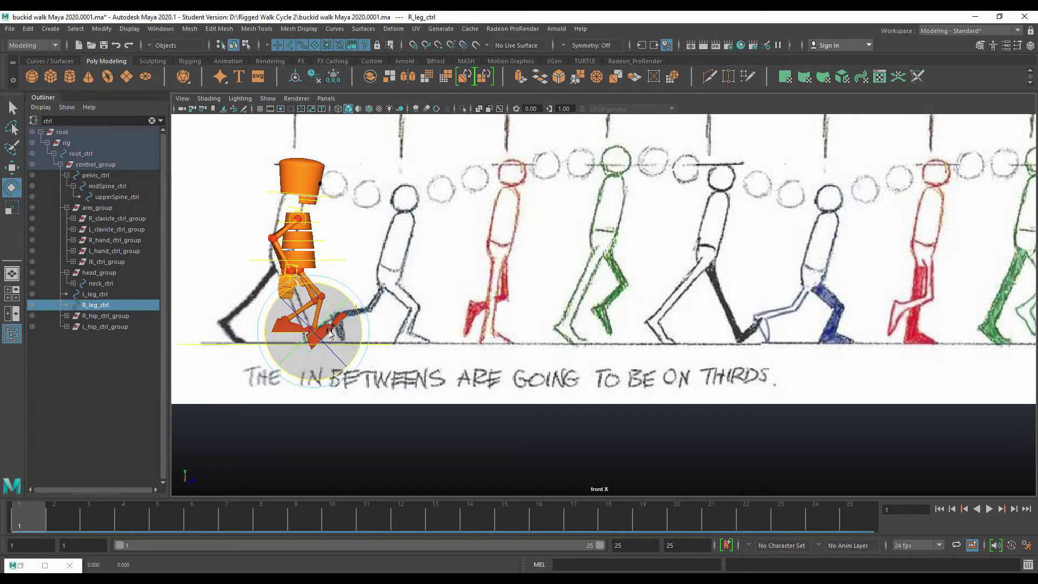
key("w")
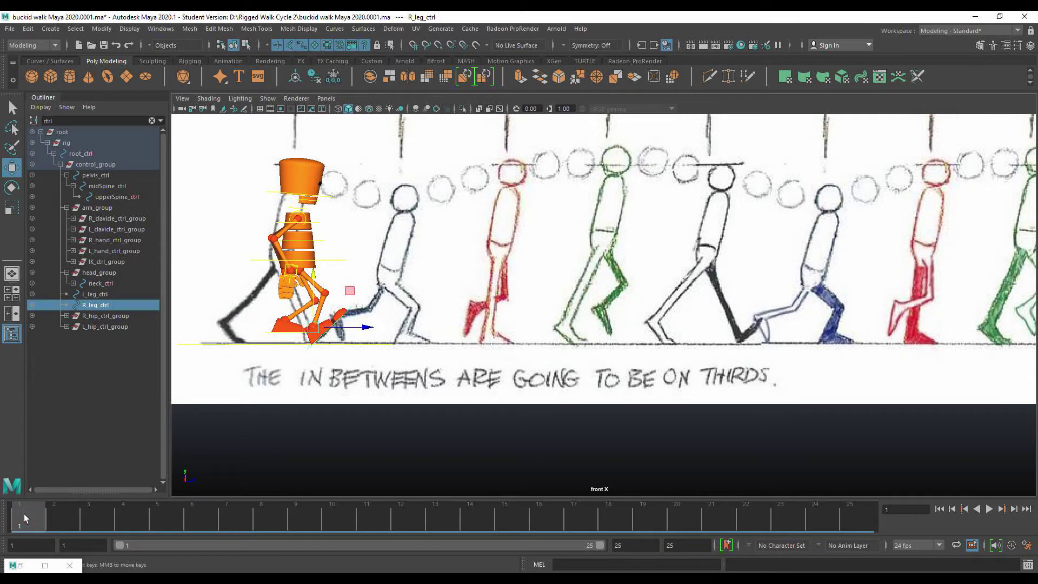
key("s")
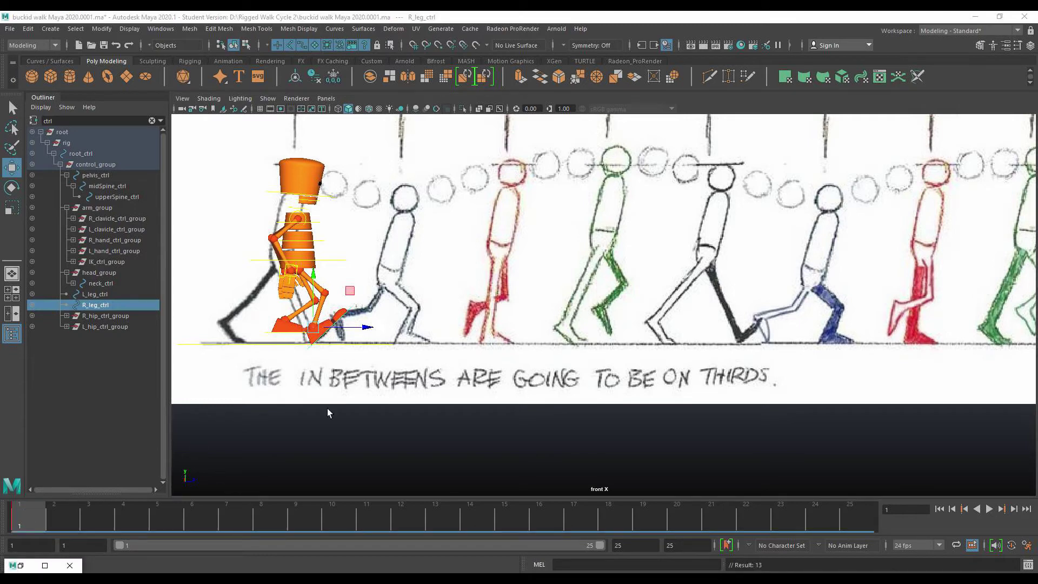
Step: At frame 4, move R_leg_ctrl back under the body, rotate the foot flat, lower it to the ground line and key the pose
left_click(129, 518)
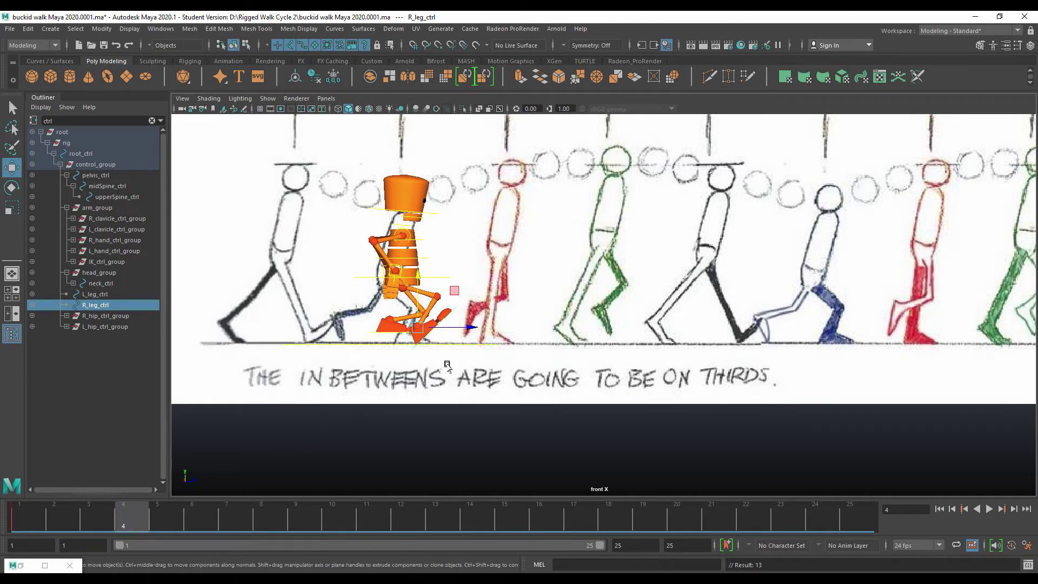
left_click_drag(469, 331, 453, 333)
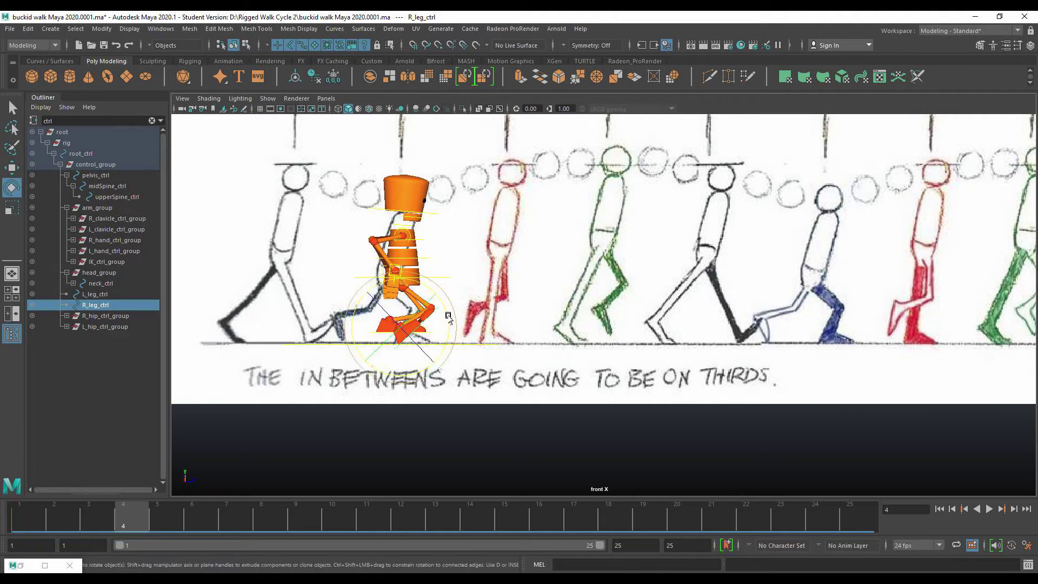
key("e")
left_click_drag(445, 295, 455, 335)
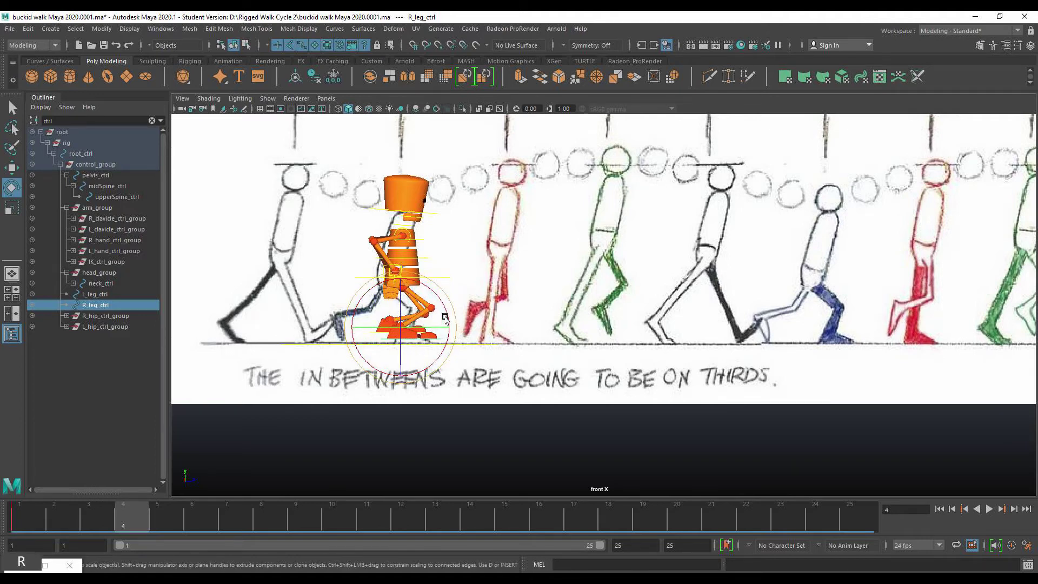
key("r")
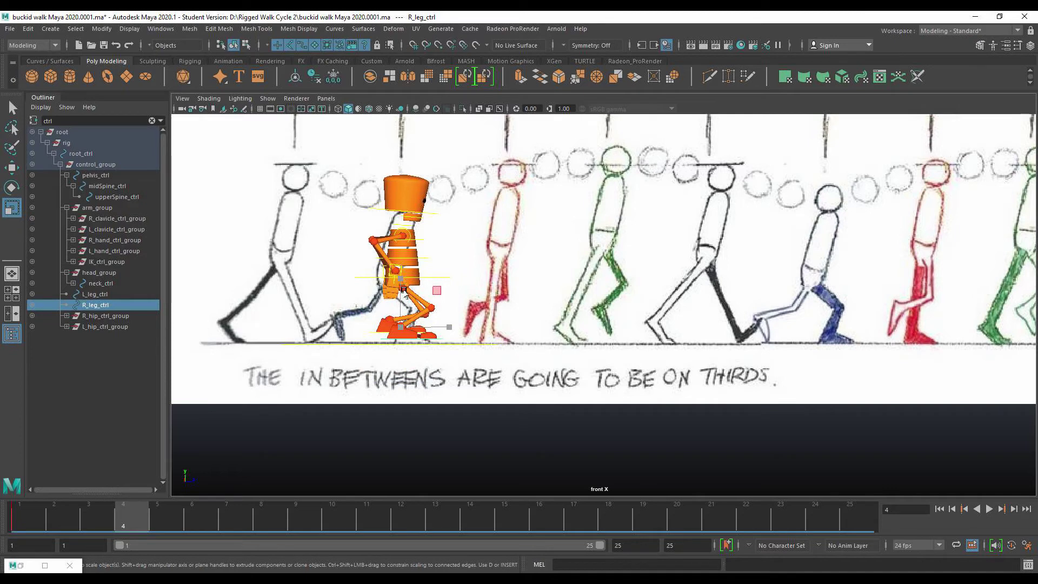
key("w")
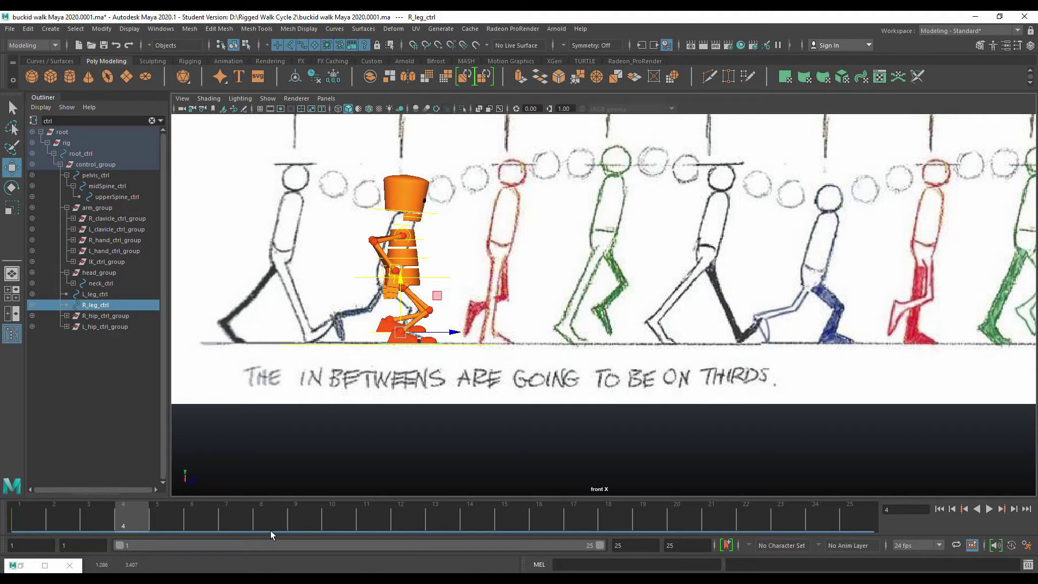
key("s")
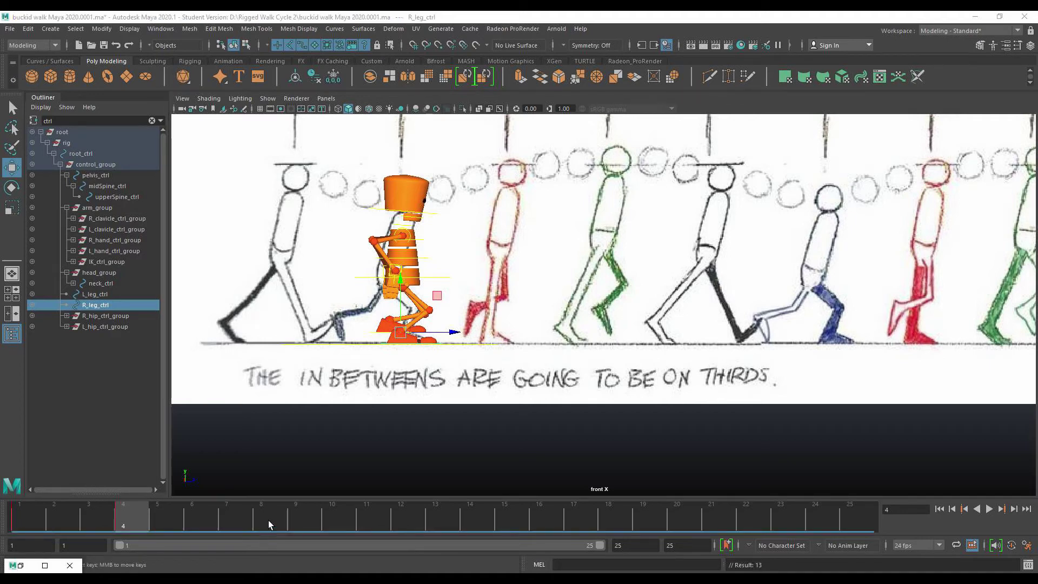
Step: Move R_leg_ctrl back to match the passing position and key it at frame 7, and move it behind the body at frame 10
left_click(224, 520)
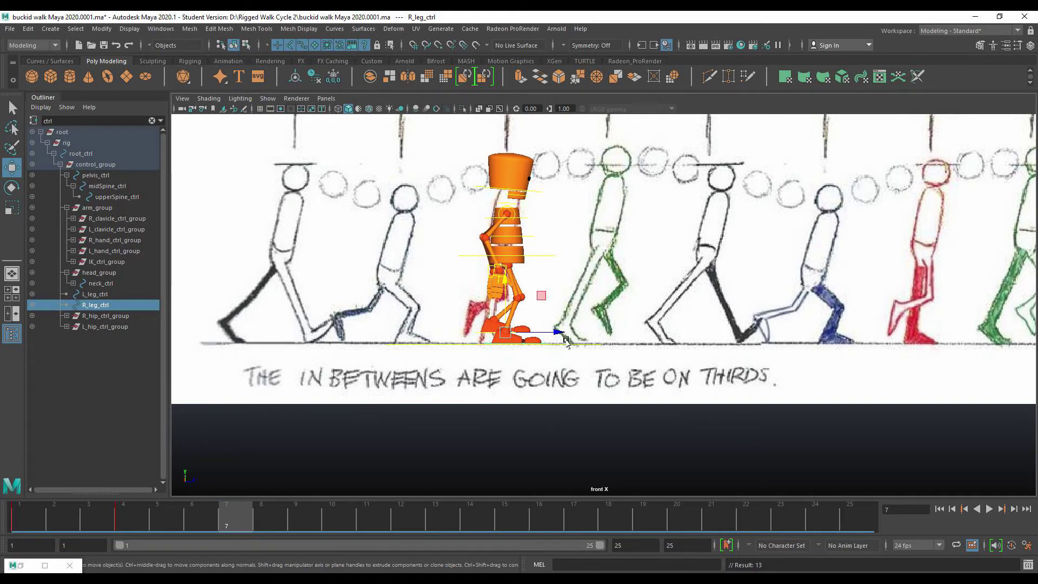
left_click_drag(555, 335, 537, 336)
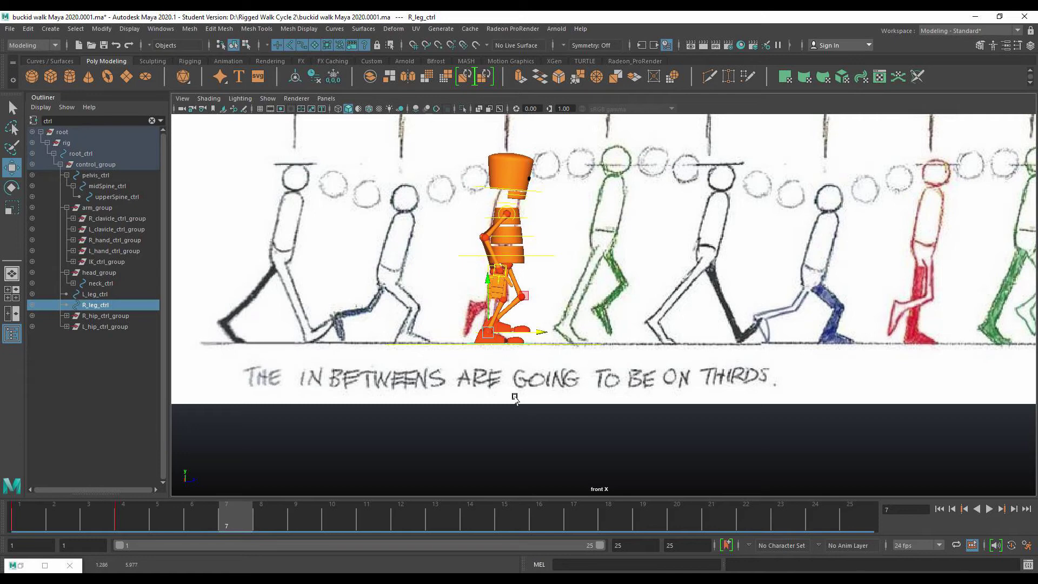
key("s")
left_click(339, 522)
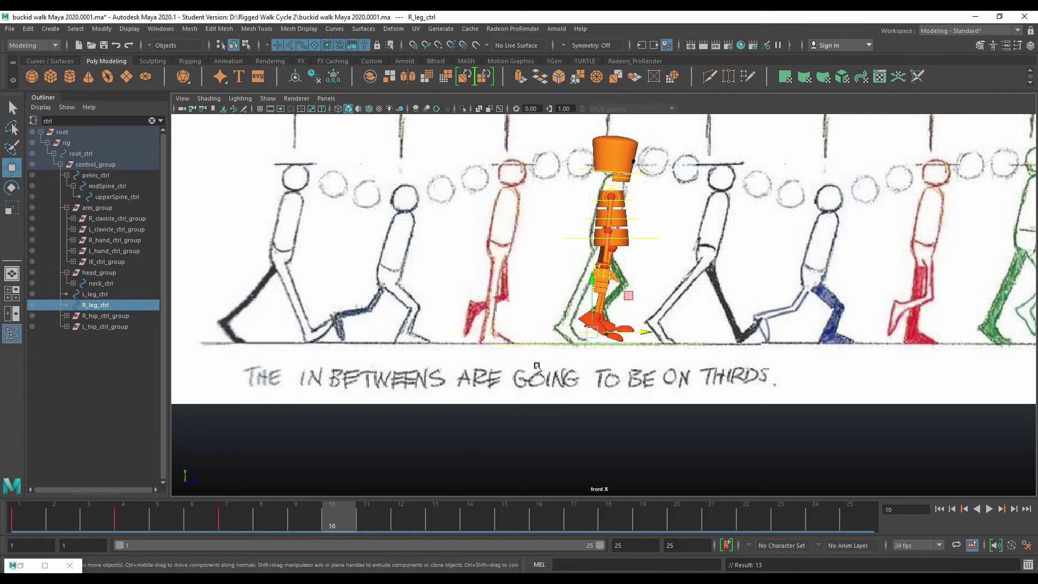
left_click_drag(643, 334, 605, 335)
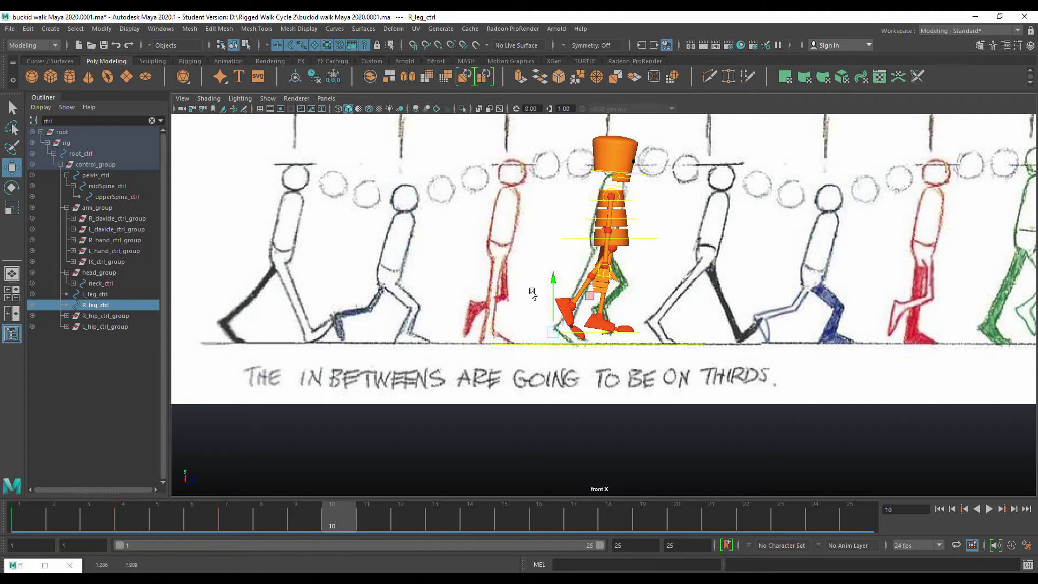
Step: Lower pelvis_ctrl at frame 10 to relax the overstretched leg and key it, and key R_leg_ctrl on the same frame
left_click(97, 175)
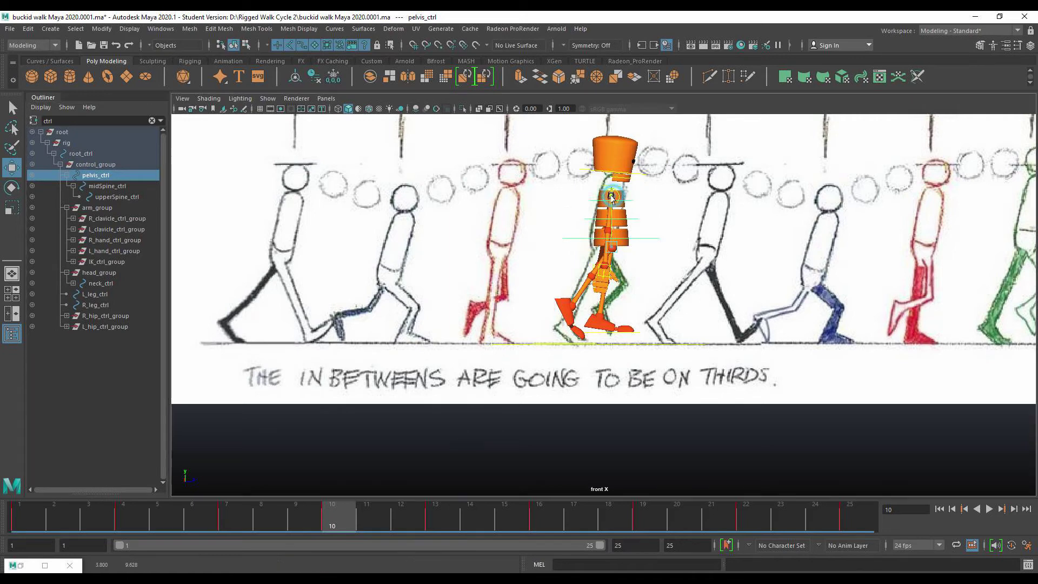
left_click_drag(610, 197, 611, 202)
left_click_drag(609, 206, 607, 216)
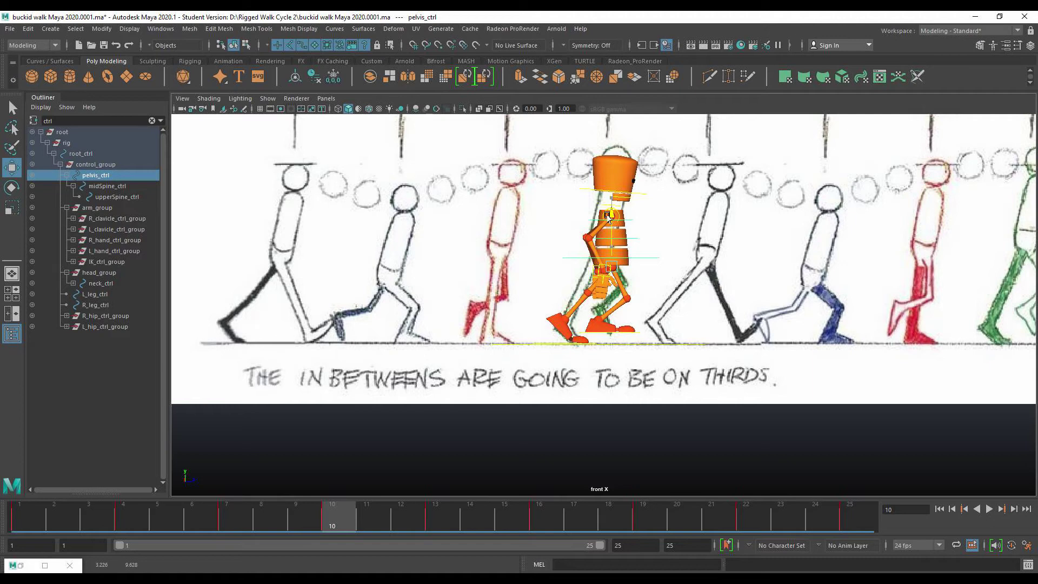
left_click_drag(607, 216, 608, 217)
key("s")
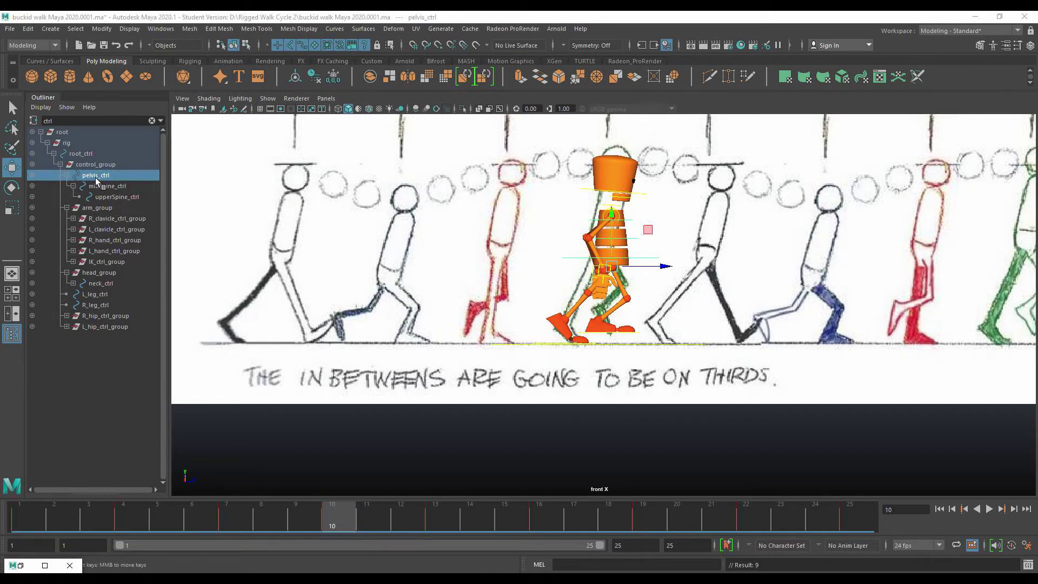
left_click(96, 304)
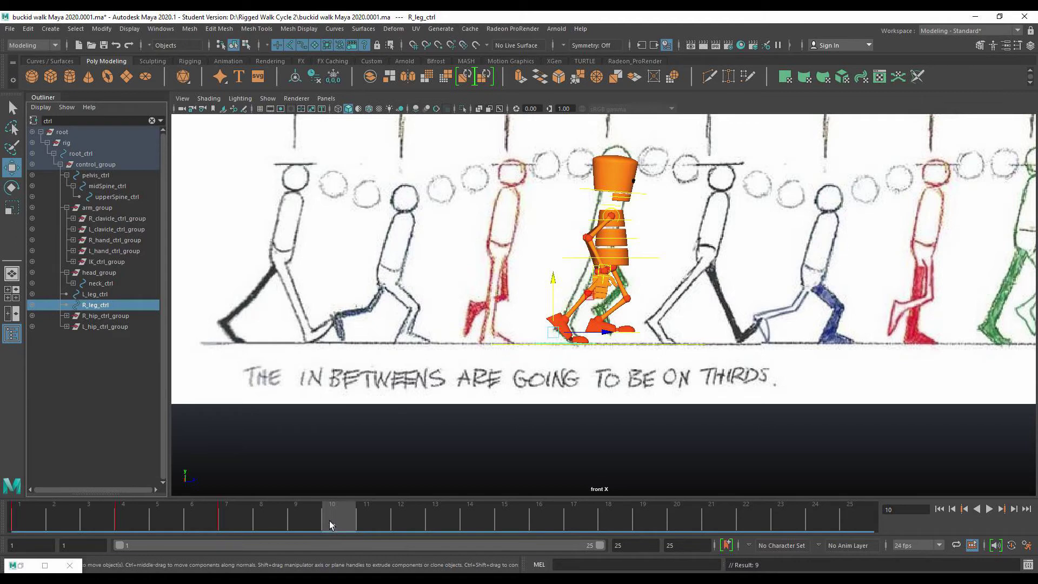
key("s")
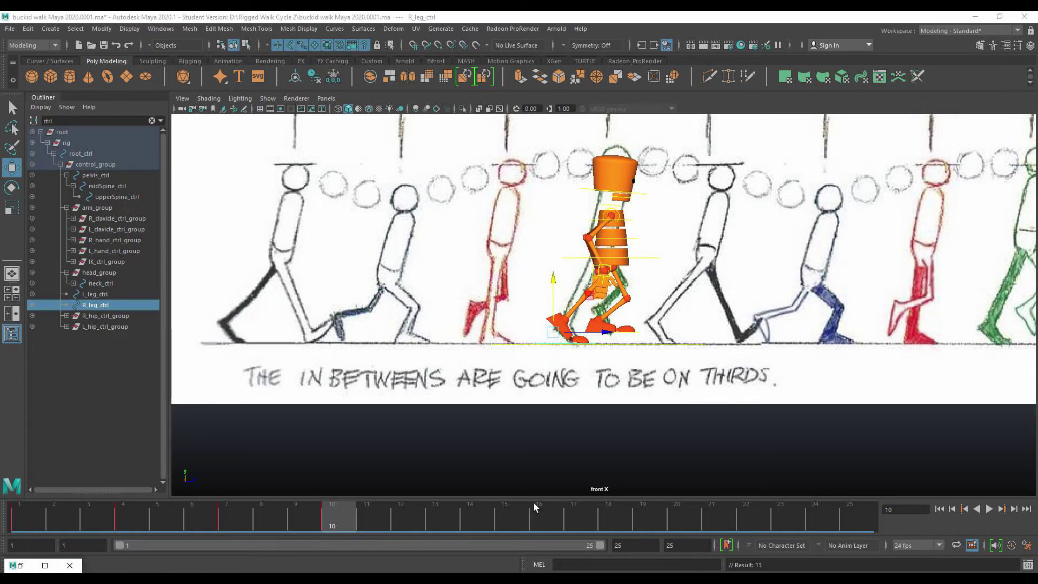
Step: At frame 13, move R_leg_ctrl back to match the contact drawing's rear foot and key the pose
left_click(469, 518)
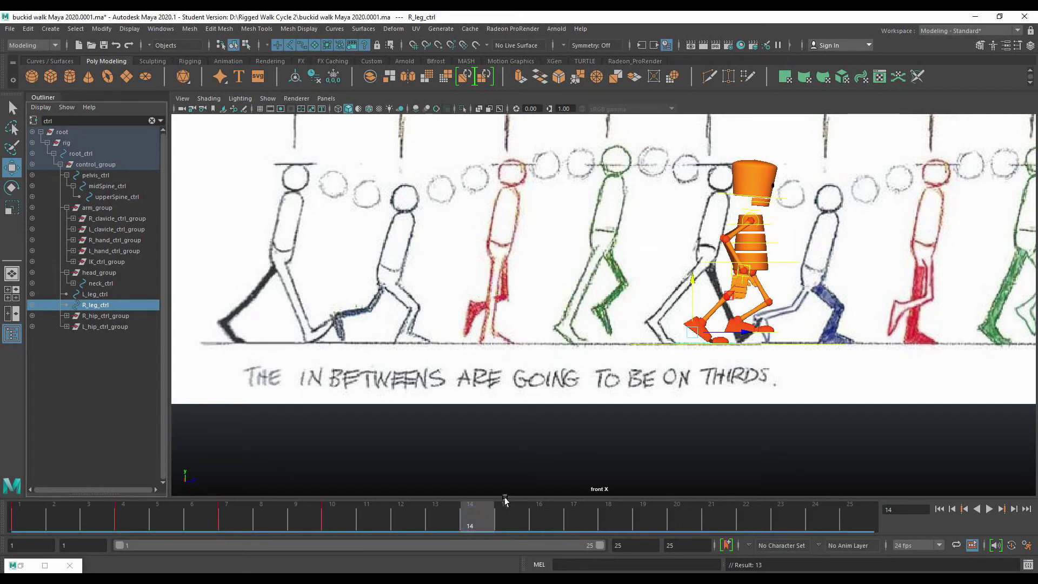
left_click(440, 519)
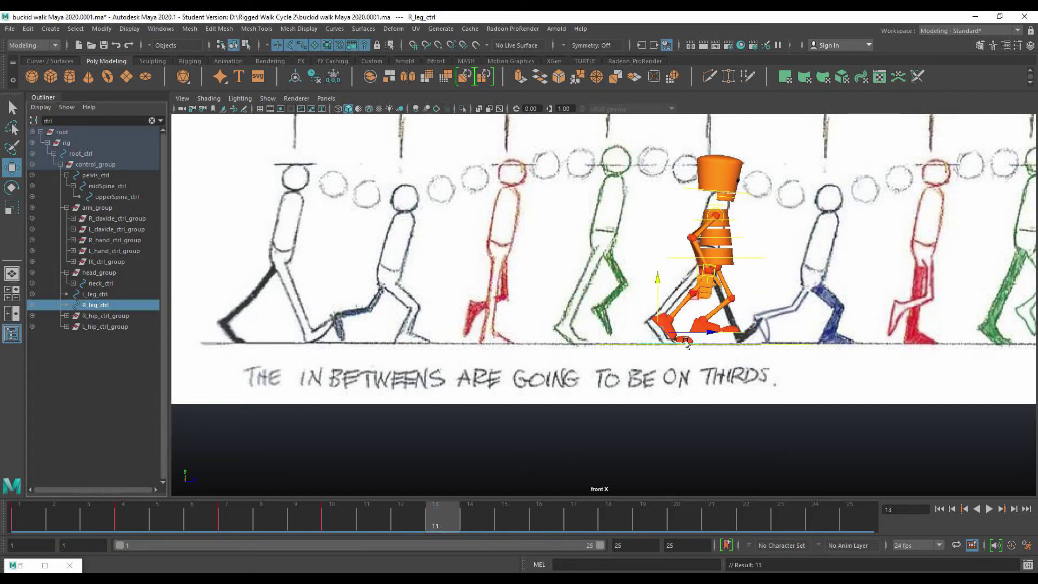
left_click_drag(710, 333, 692, 335)
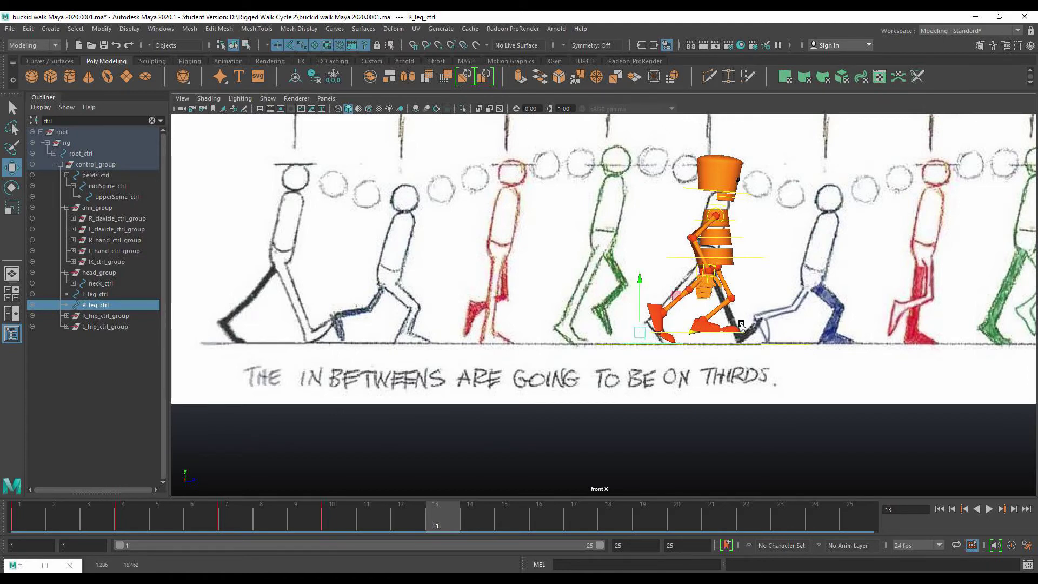
left_click_drag(694, 333, 691, 334)
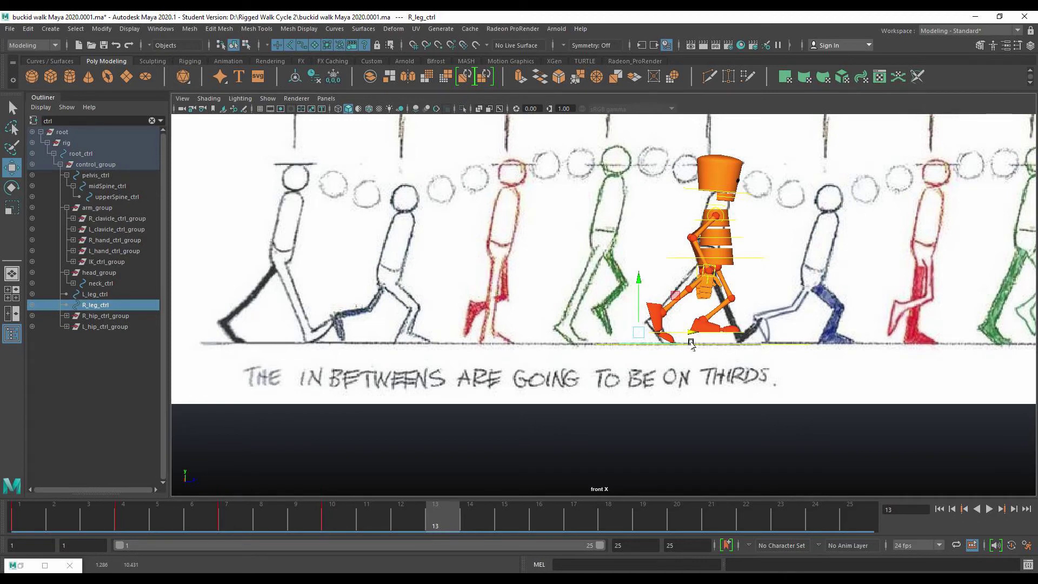
key("s")
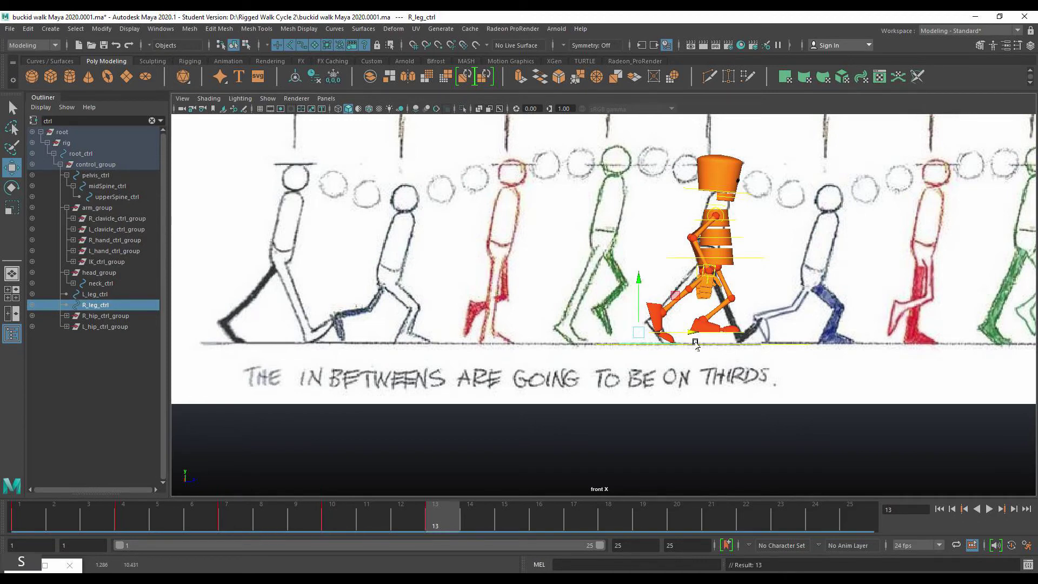
Step: At frame 16, move R_leg_ctrl slightly forward to match the down drawing's rear foot and key it
left_click(550, 524)
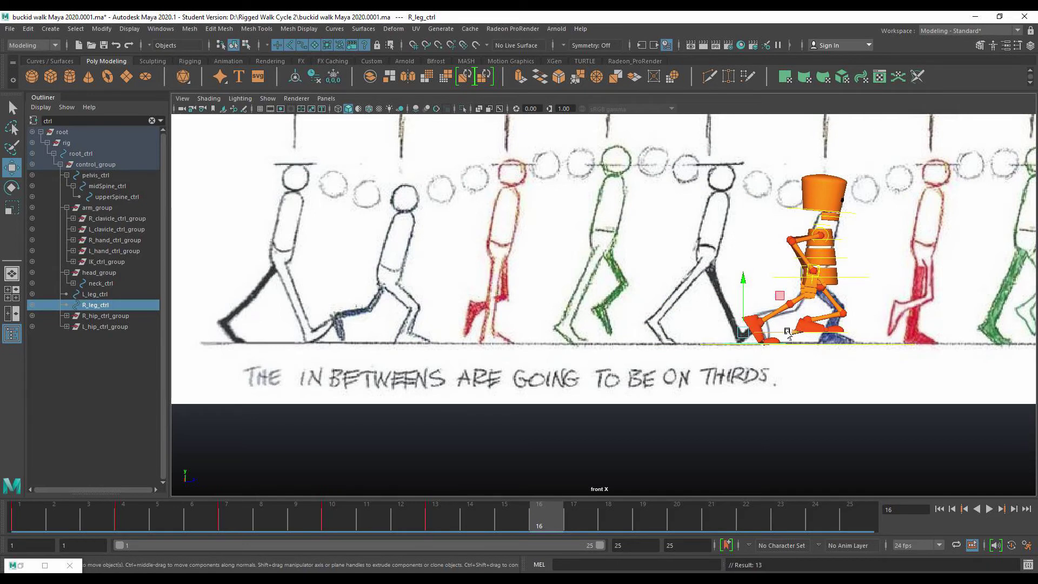
left_click_drag(756, 326, 762, 324)
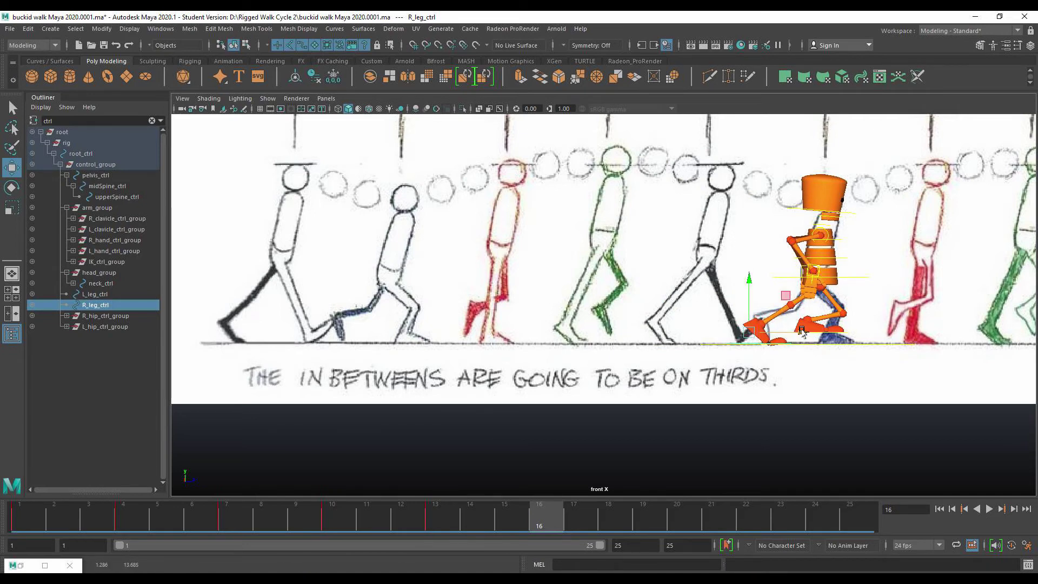
key("s")
Step: At frame 19, bring R_leg_ctrl forward, lift it and rotate the foot toe-down to match the passing position, then key the pose
left_click(664, 517)
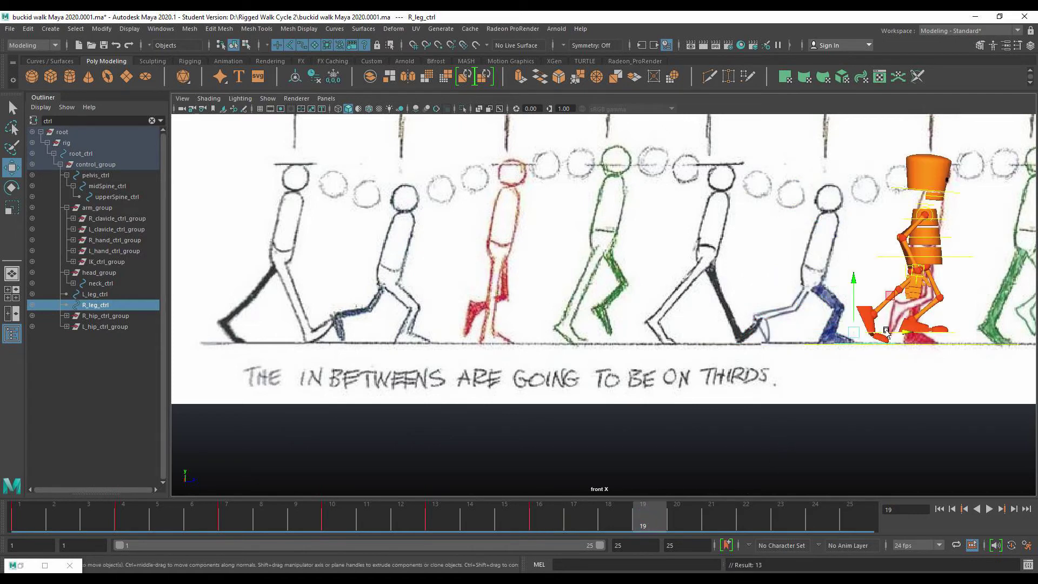
left_click_drag(900, 330, 957, 331)
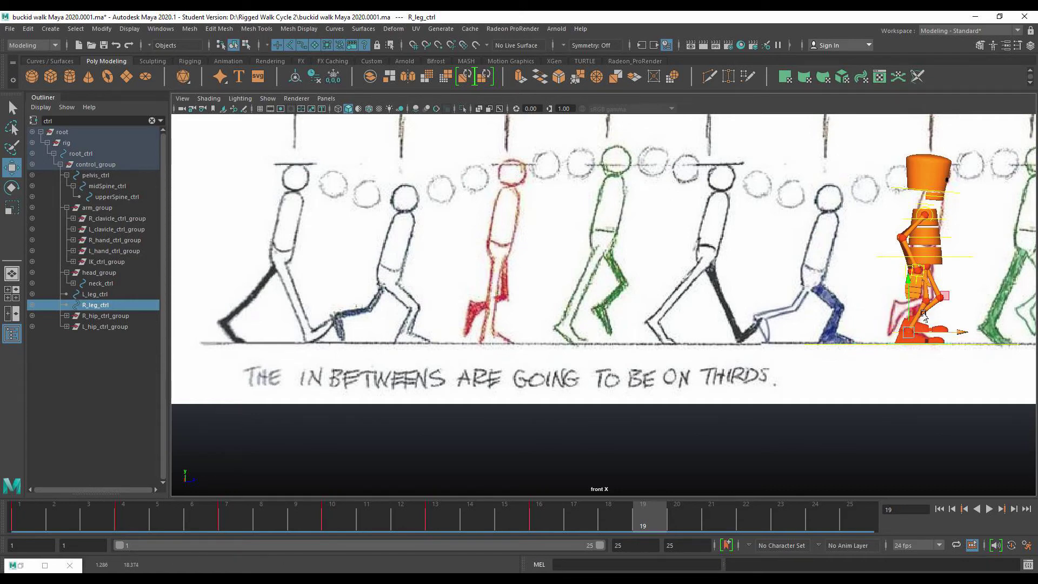
left_click_drag(910, 286, 900, 263)
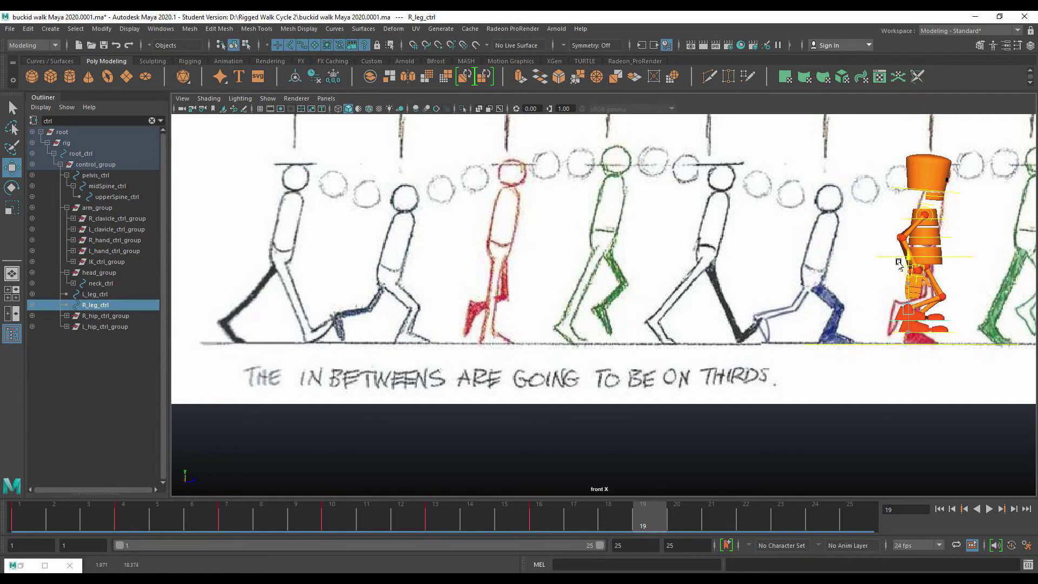
mouse_move(950, 313)
left_mouse_down()
mouse_move(931, 327)
mouse_move(951, 296)
left_mouse_up()
key("e")
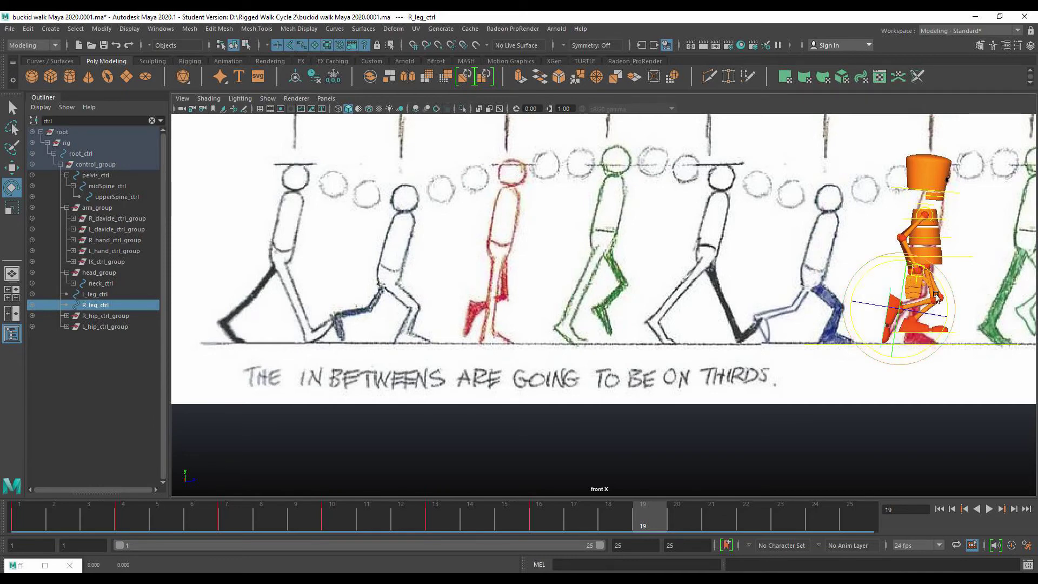
key("s")
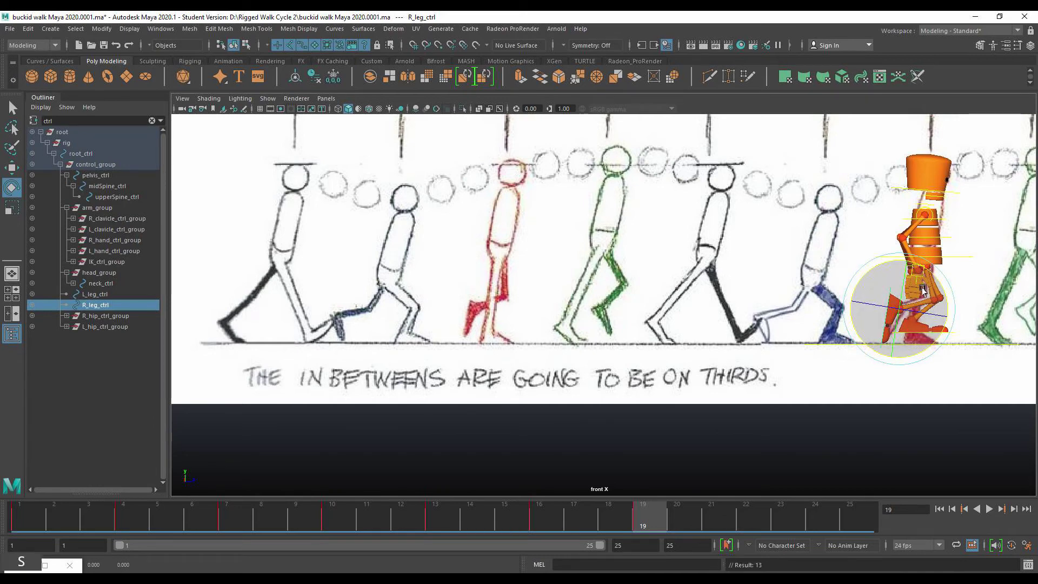
Step: At frame 22, move R_leg_ctrl forward, rotate the foot to a shallower toe-down angle matching the up drawing, and key it
left_click(753, 525)
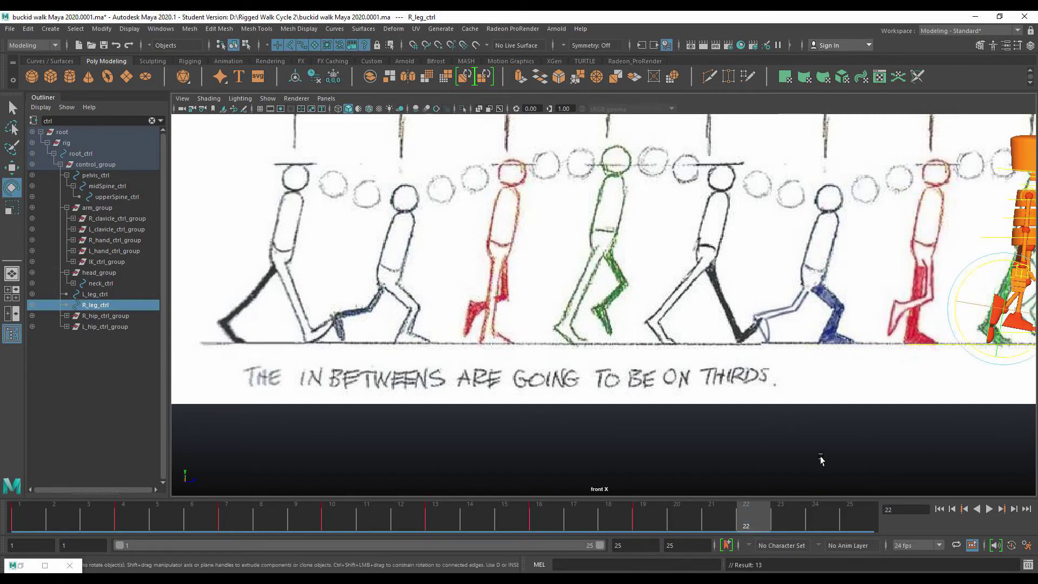
middle_click_drag(836, 463, 502, 460, "alt")
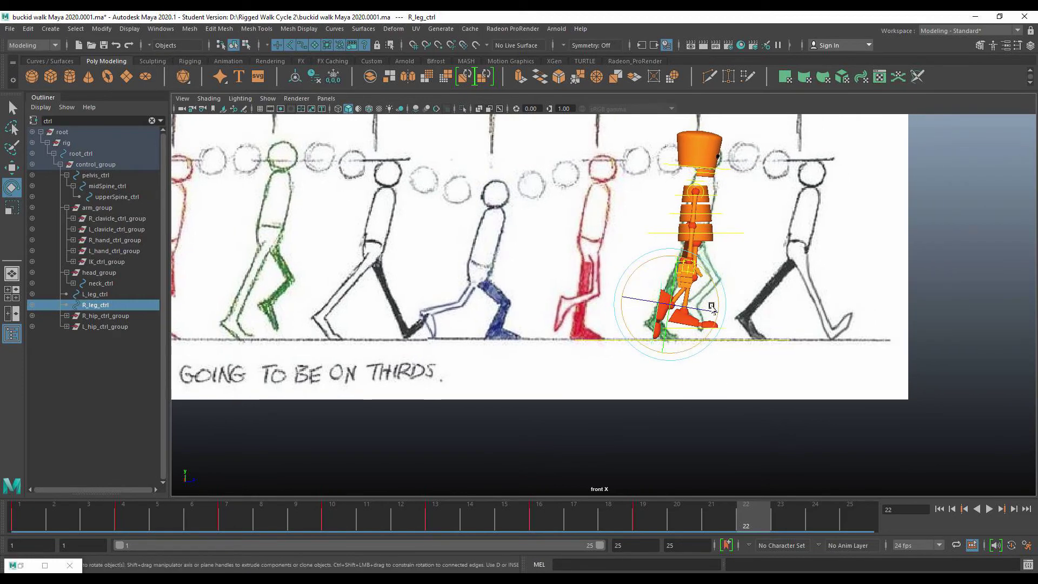
key("w")
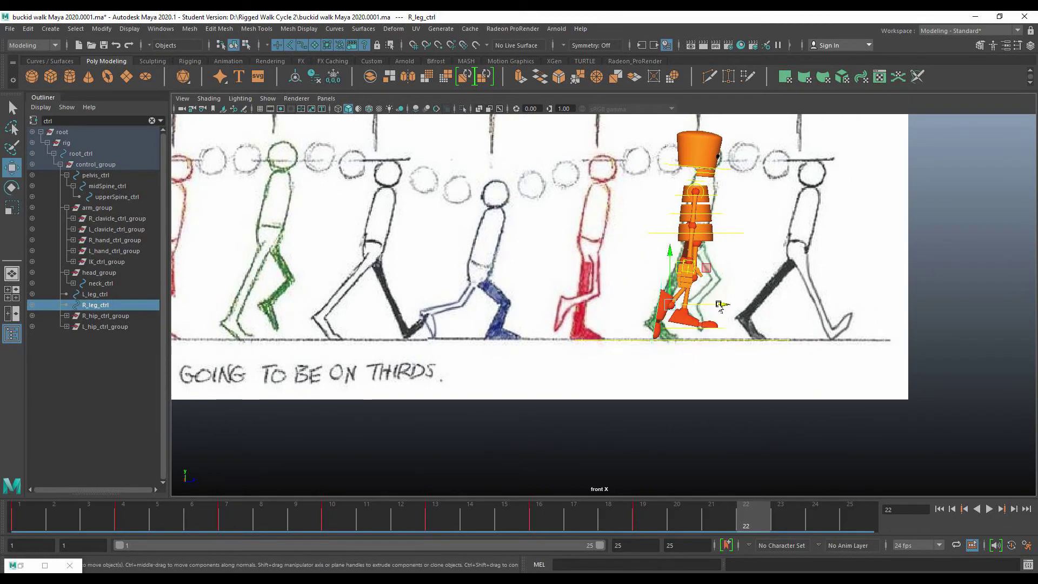
left_click_drag(722, 305, 748, 304)
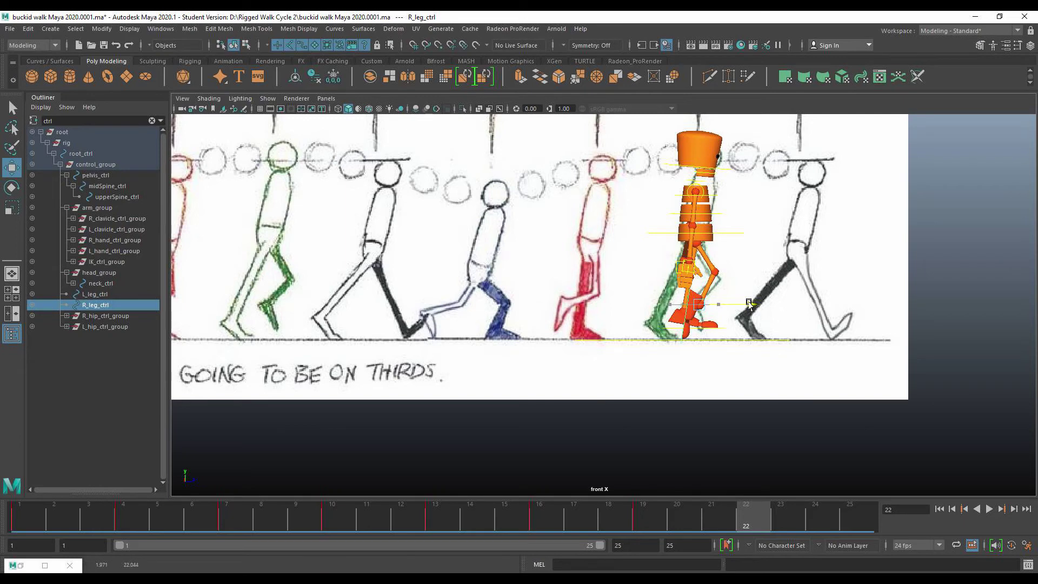
key("r")
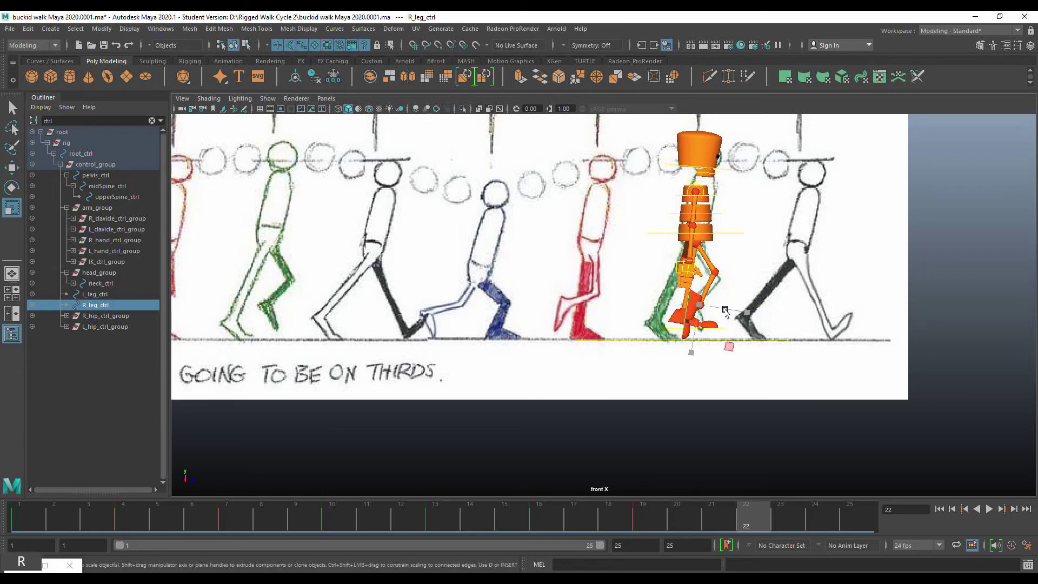
key("e")
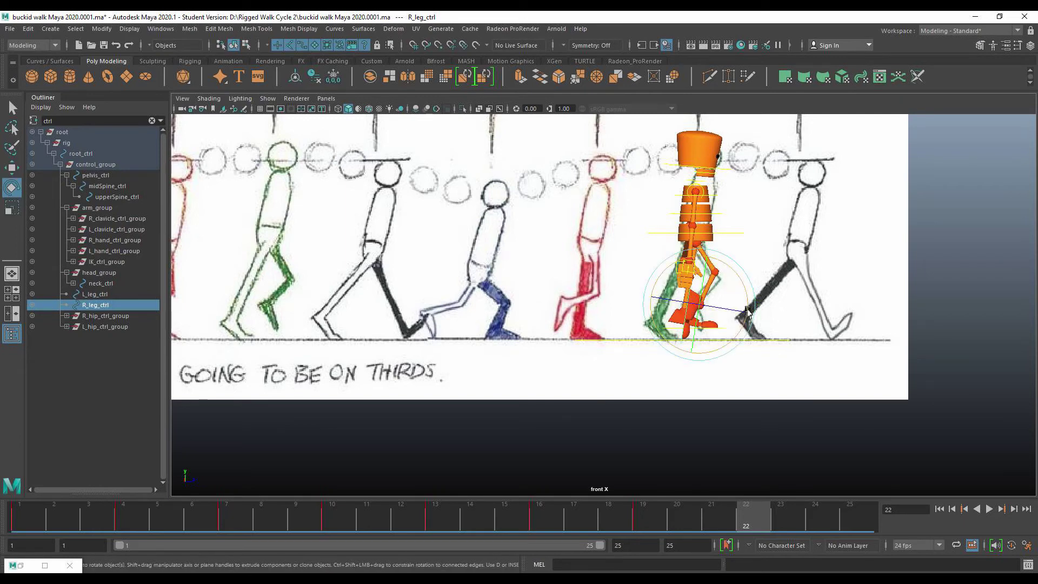
left_click_drag(741, 310, 733, 267)
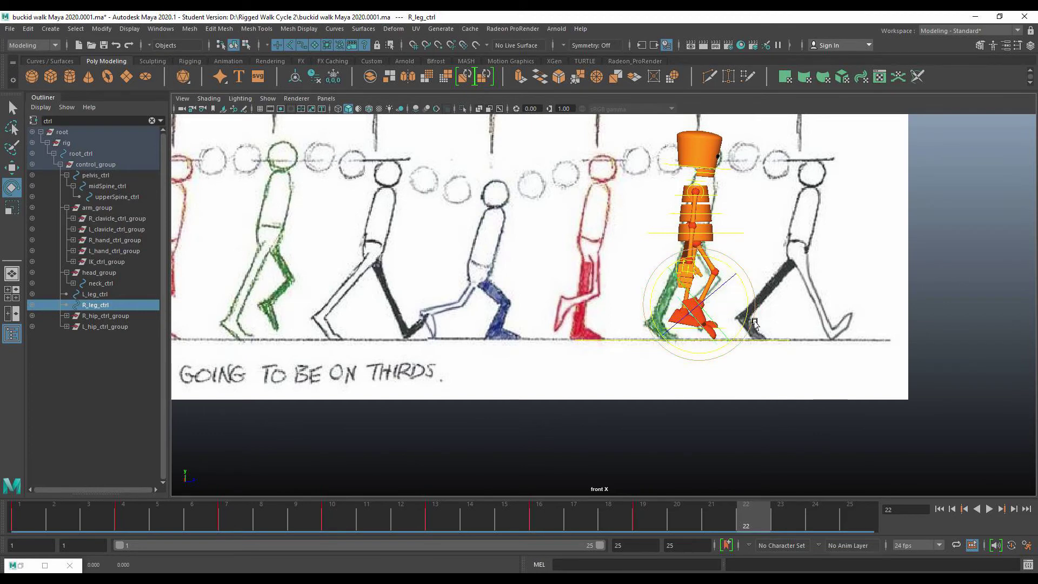
key("s")
Step: At frame 25, move R_leg_ctrl forward and down to the ground line, rotate the toes up for the heel contact, and key it
left_click(853, 523)
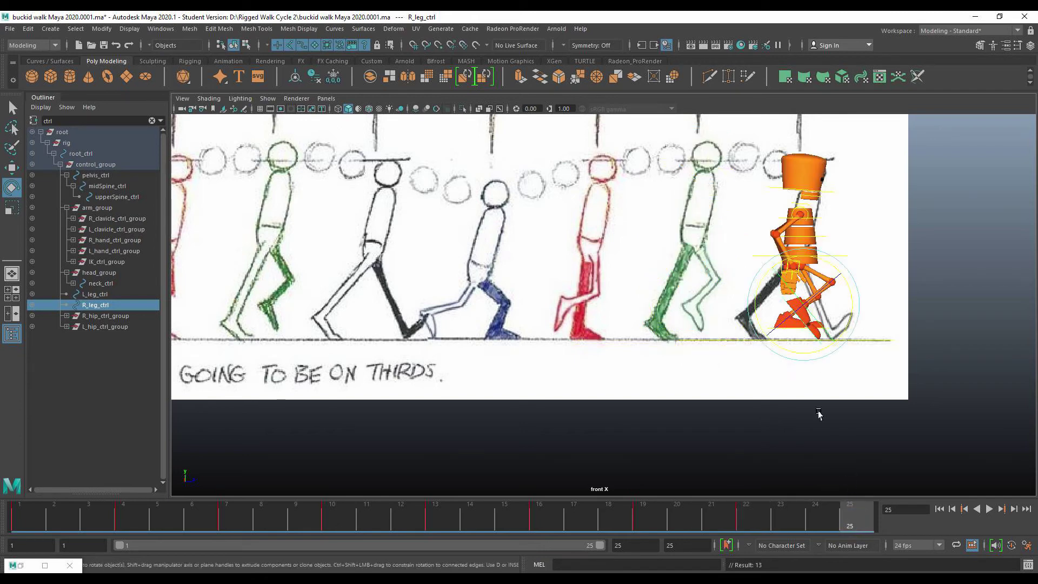
left_click_drag(835, 322, 856, 300)
key("w")
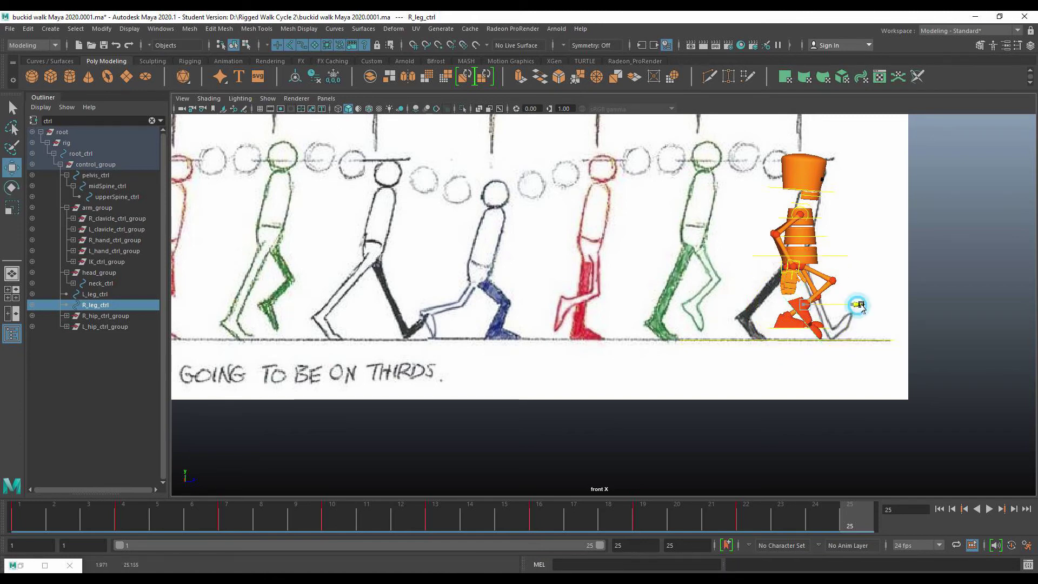
left_click_drag(859, 303, 878, 304)
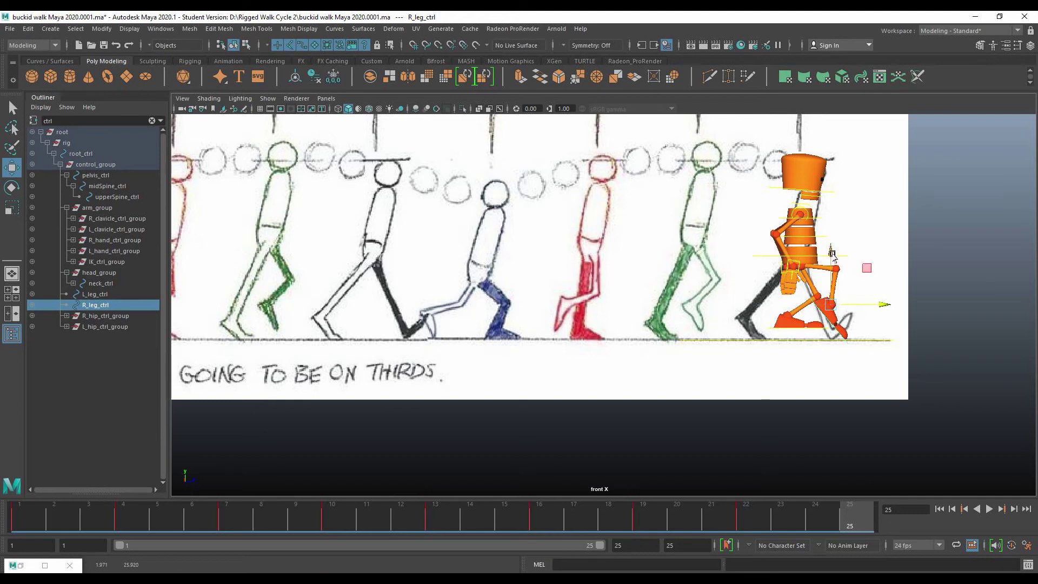
left_click(832, 256)
left_click_drag(831, 255, 827, 319)
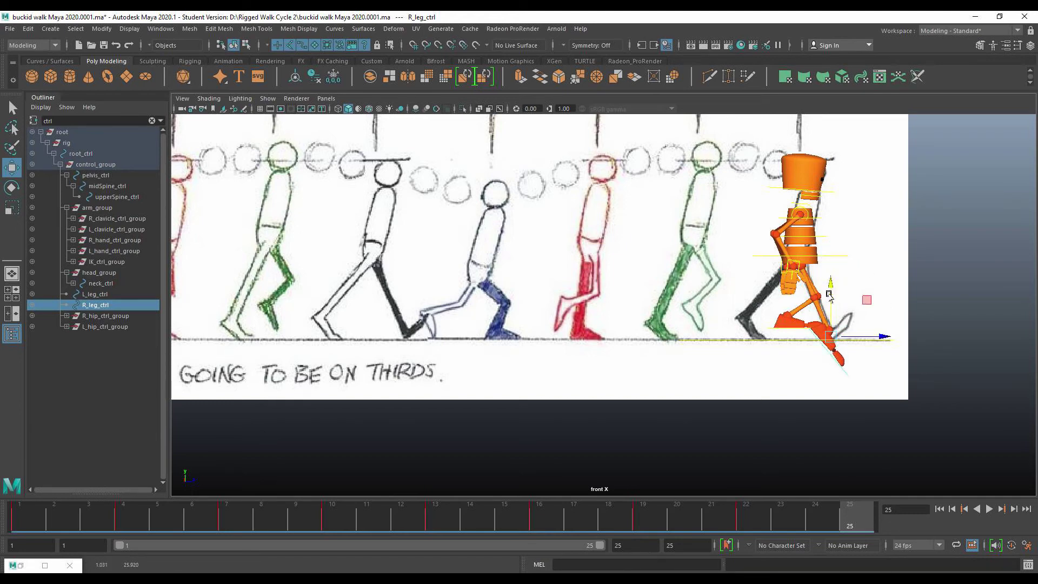
key("e")
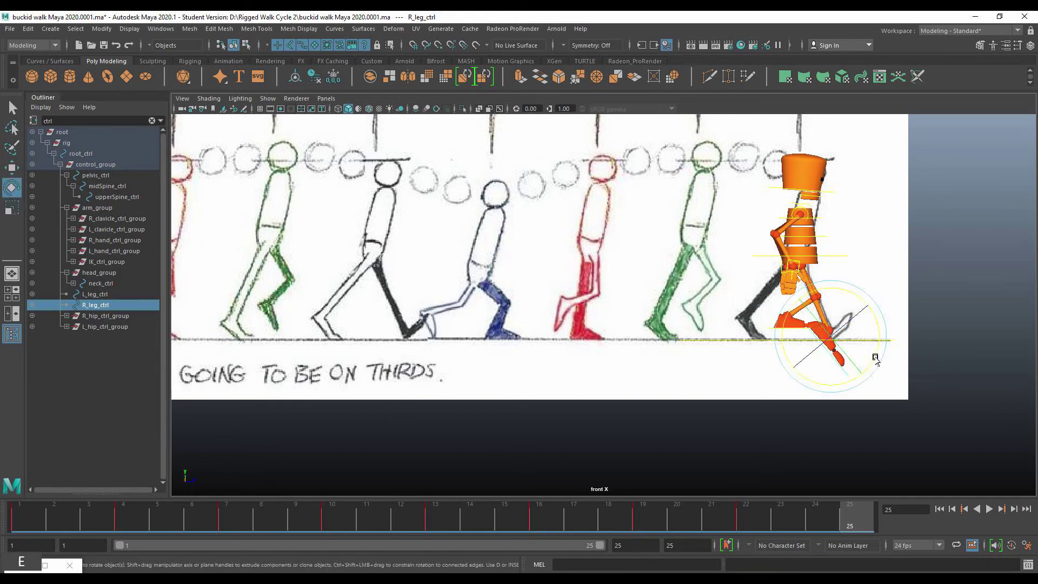
left_click_drag(882, 352, 832, 271)
key("w")
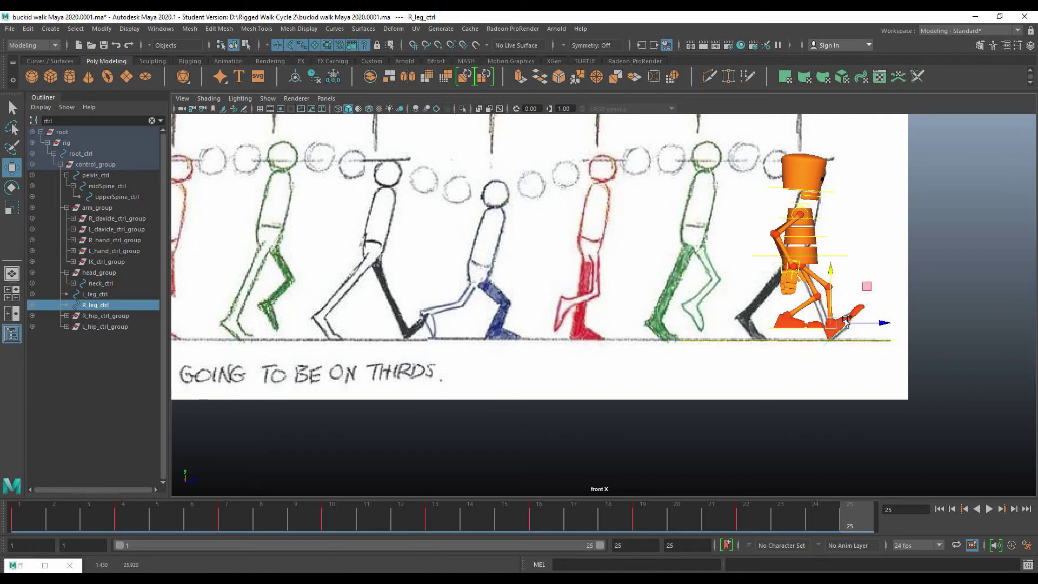
key("s")
Step: Scrub and play the animation in the front view to check the leg motion against the reference drawings
mouse_move(835, 519)
left_mouse_down()
mouse_move(639, 527)
mouse_move(280, 494)
mouse_move(653, 536)
mouse_move(683, 535)
mouse_move(254, 497)
mouse_move(641, 533)
left_mouse_up()
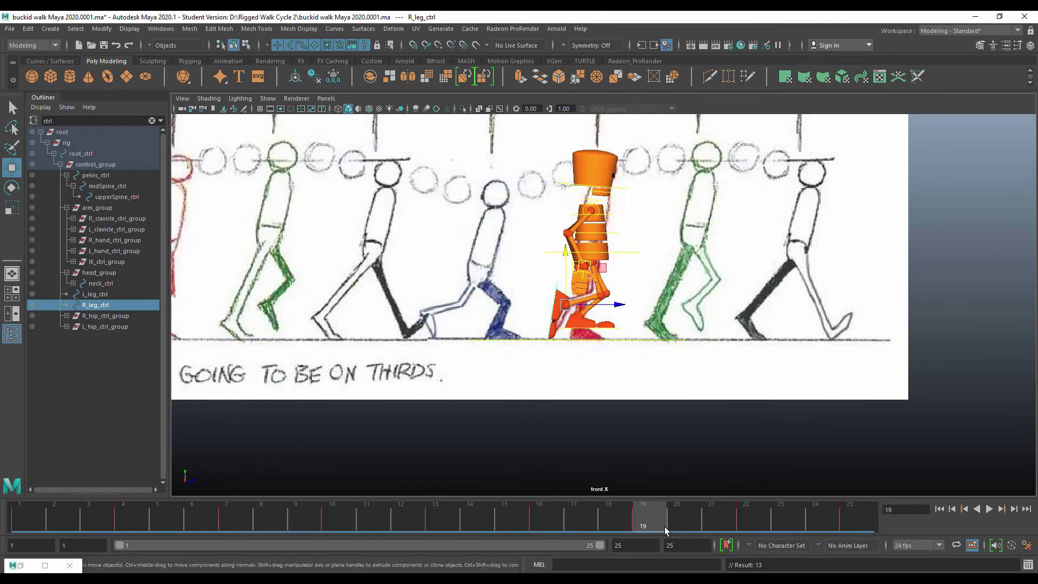
key("alt+v")
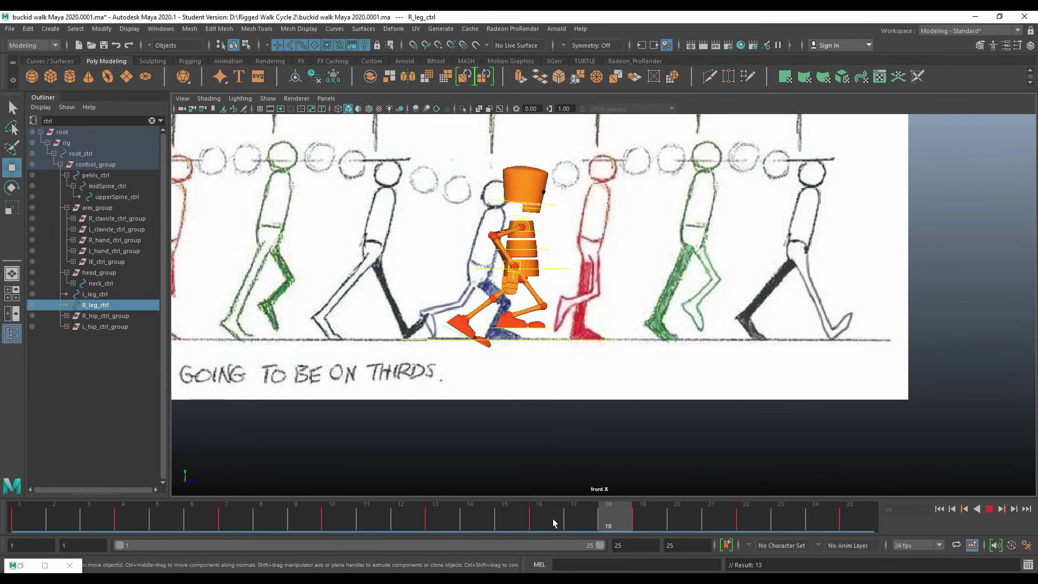
left_click(854, 527)
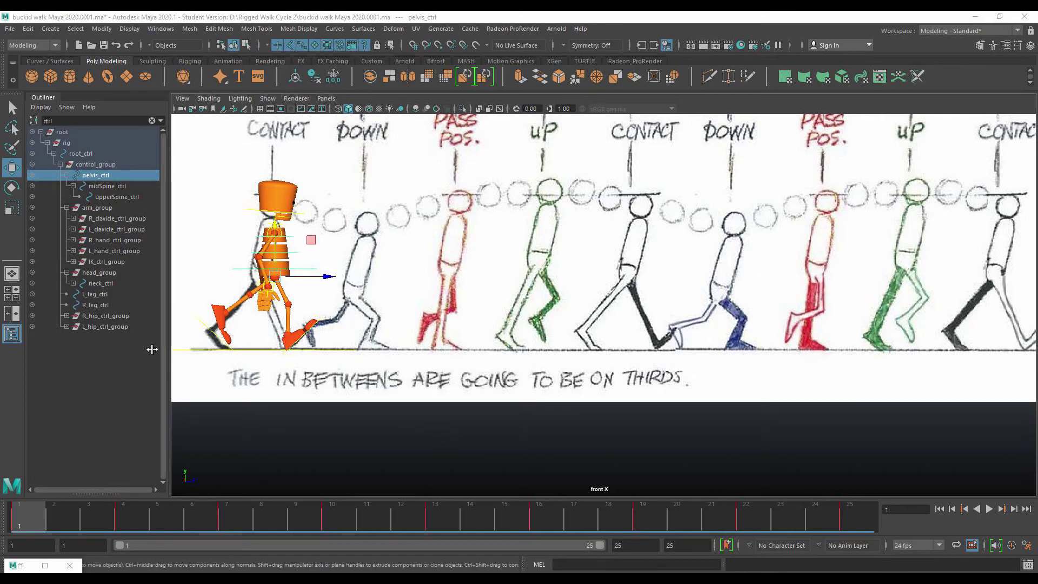
Step: Switch to the perspective view, clear the selection and play the walk beside the reference image
key("space")
scroll(543, 300, "down", 3)
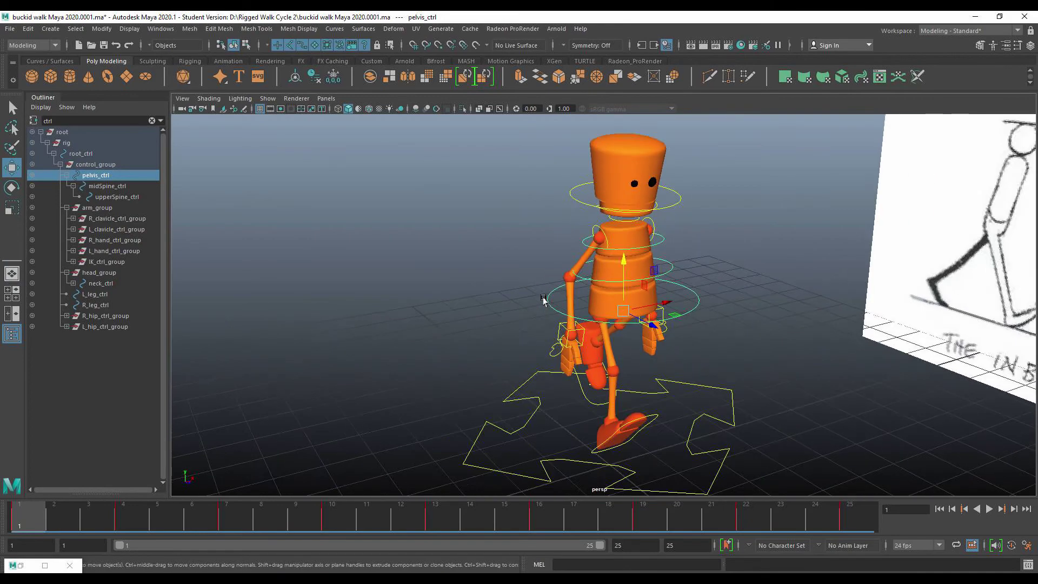
scroll(543, 300, "down", 6)
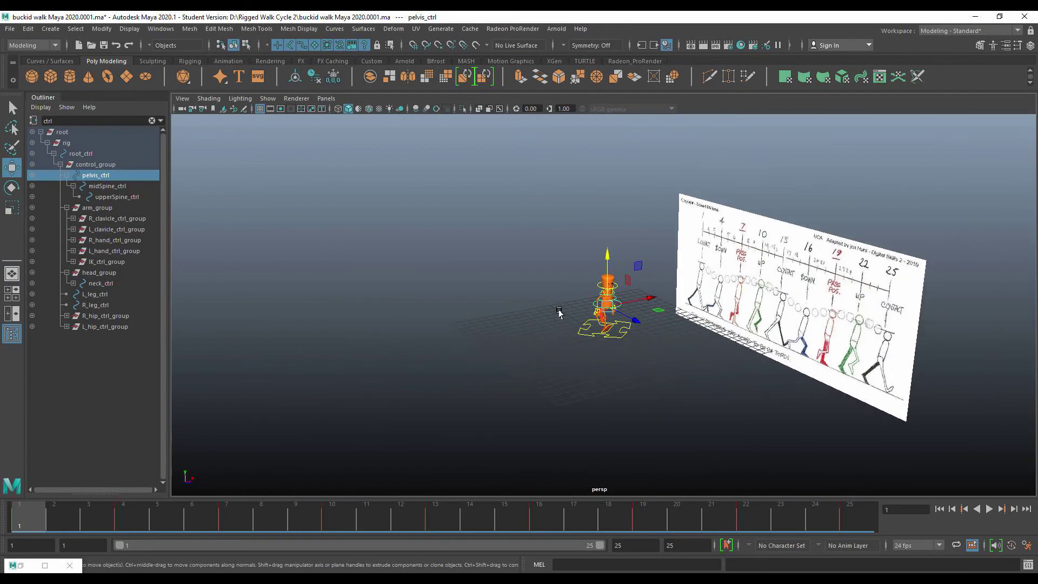
left_click(665, 350)
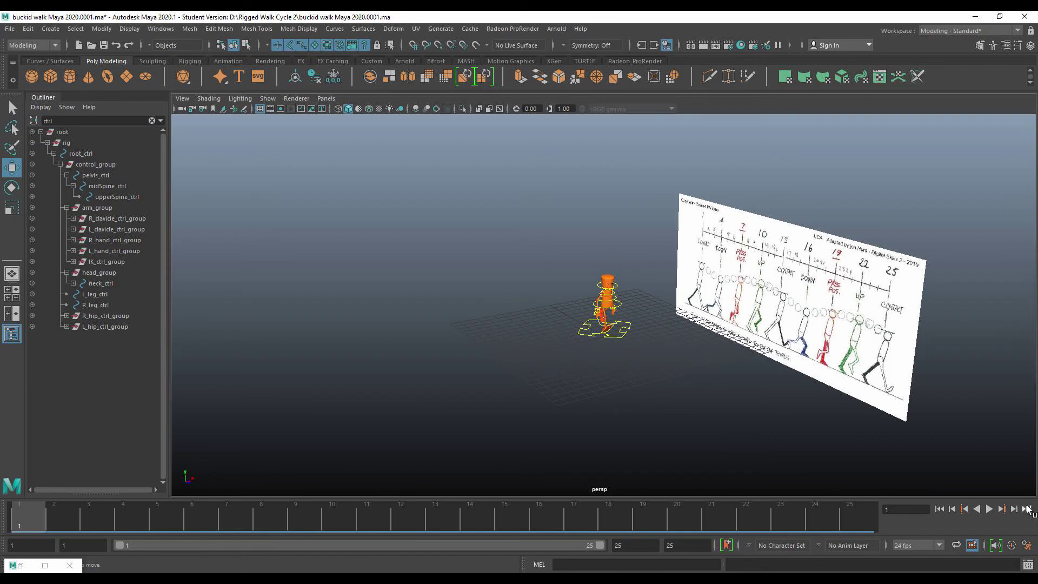
left_click(988, 509)
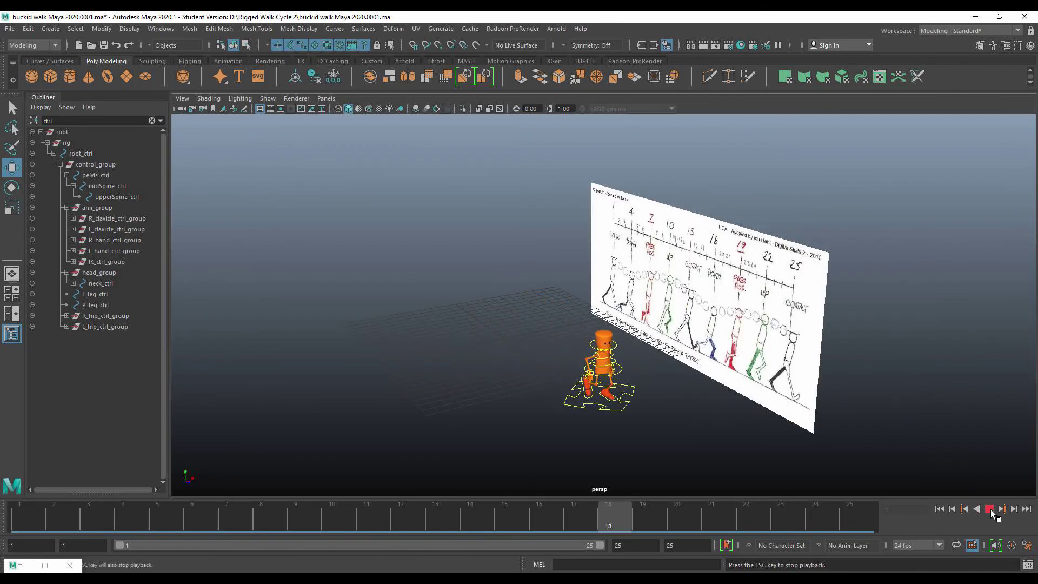
left_click(989, 509)
Step: Play the walk again in a closer perspective view of the character to examine the leg movement
scroll(762, 437, "up", 3)
scroll(747, 440, "up", 4)
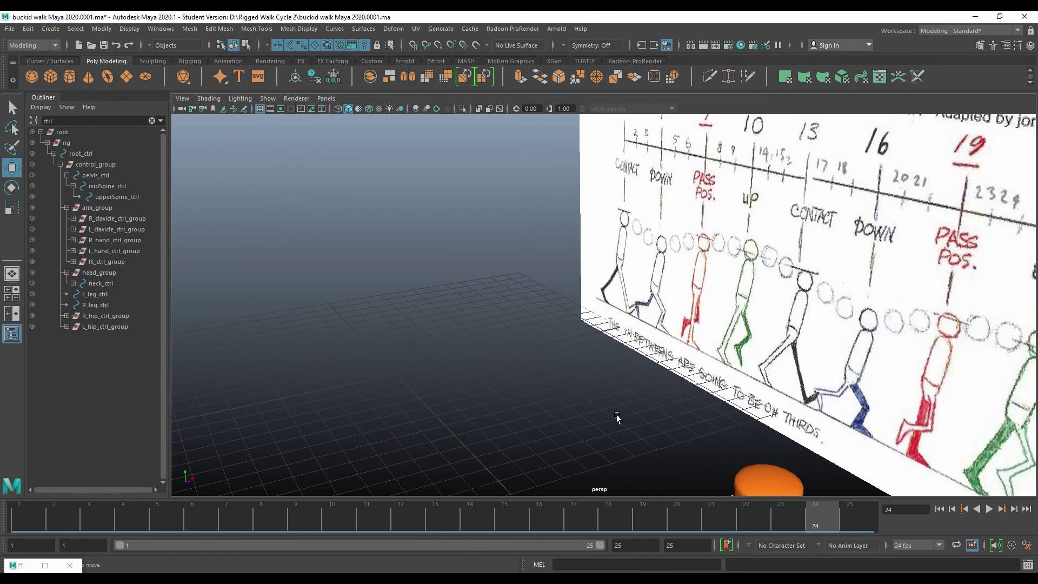
scroll(618, 418, "down", 5)
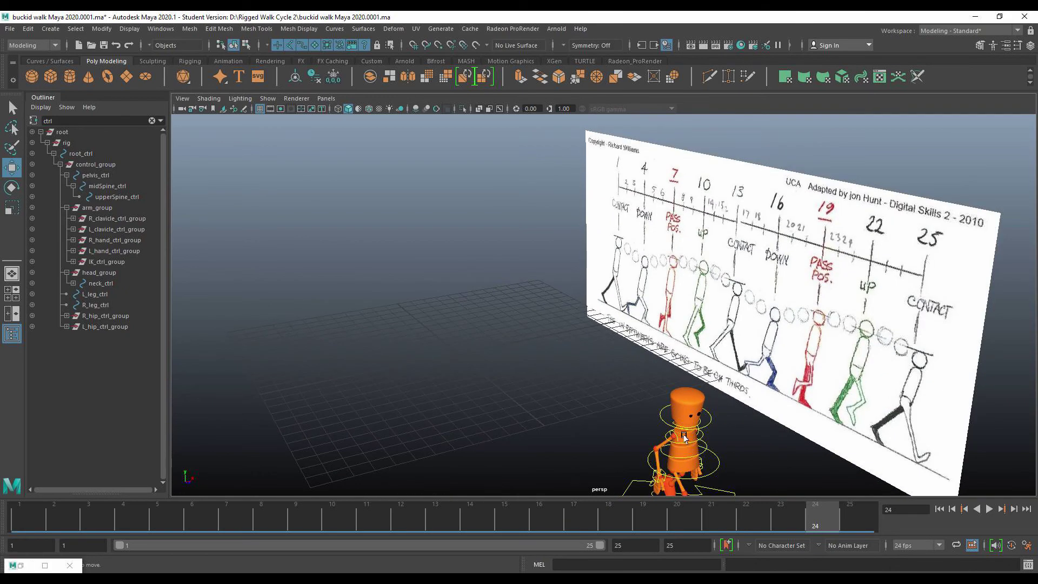
left_click_drag(684, 438, 564, 319, "alt")
scroll(563, 313, "up", 3)
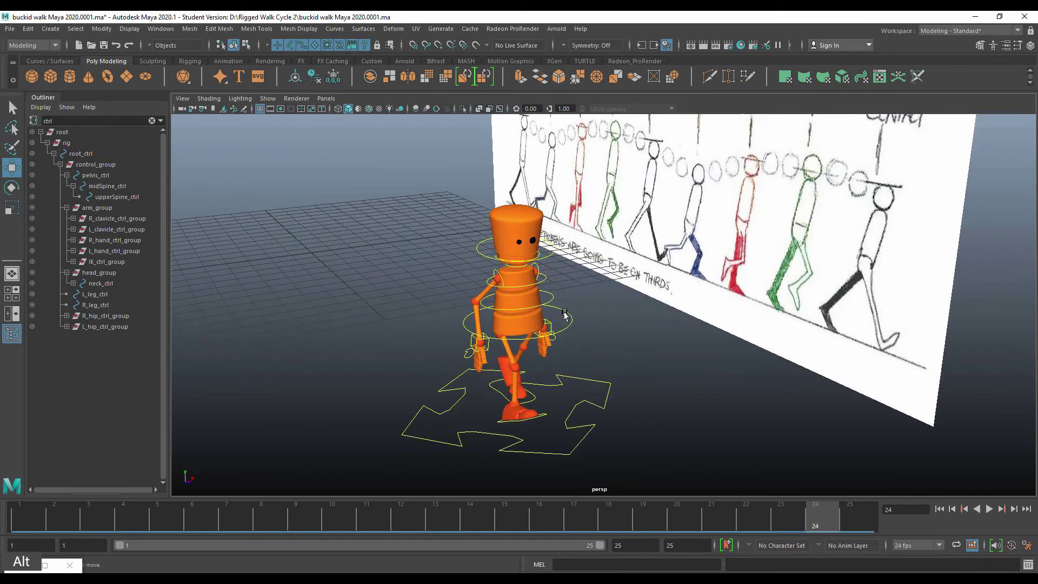
scroll(564, 316, "up", 2)
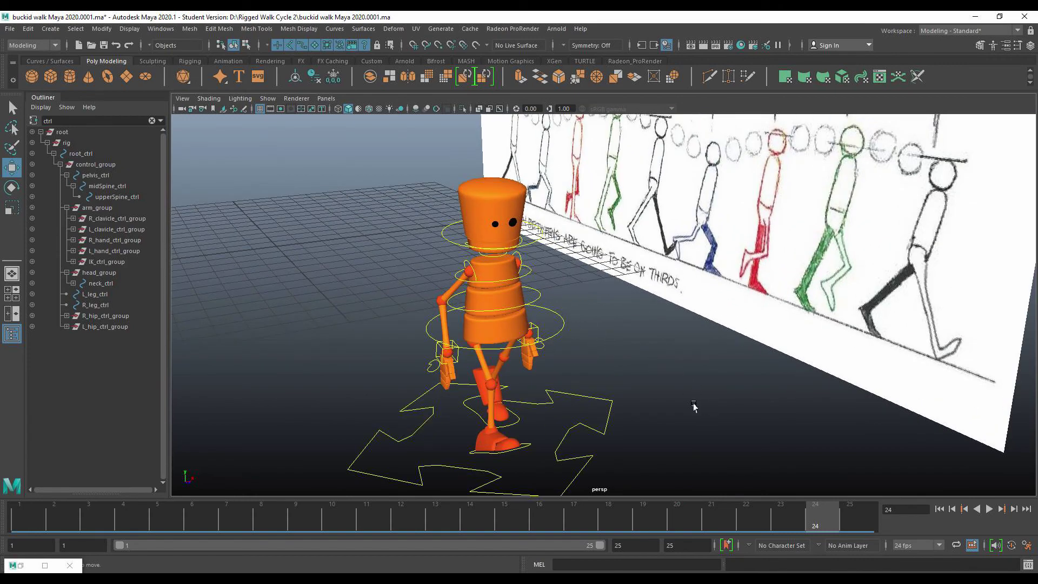
left_click(989, 509)
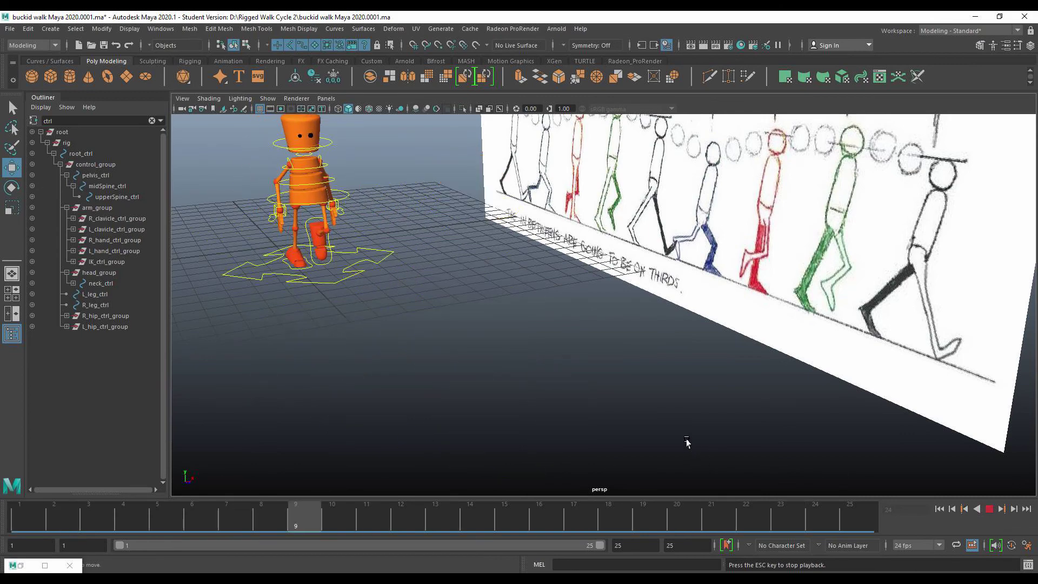
left_click(990, 510)
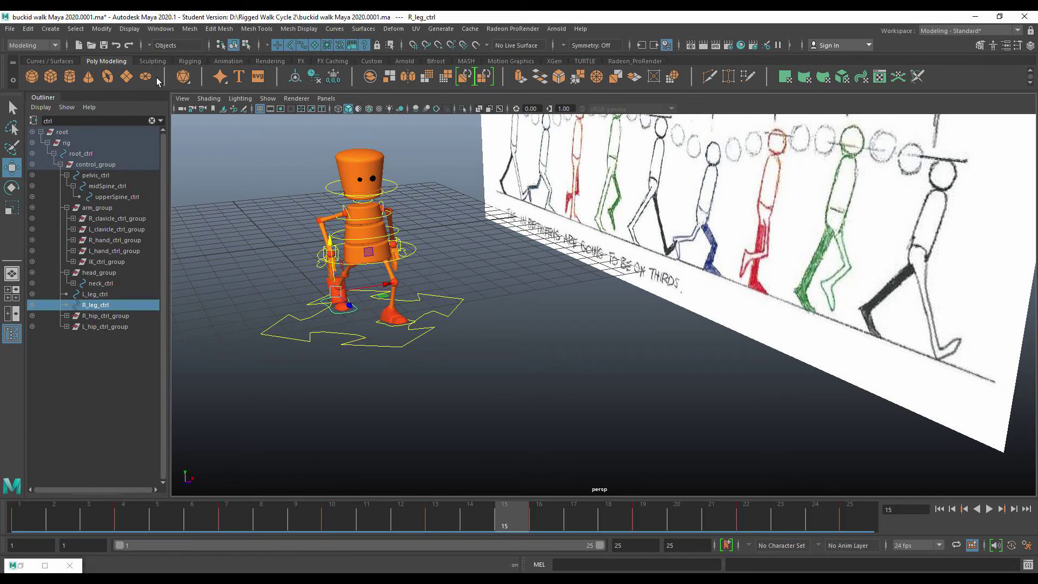
Step: Show R_leg_ctrl's animation curves in the Graph Editor and frame them all
left_click(45, 564)
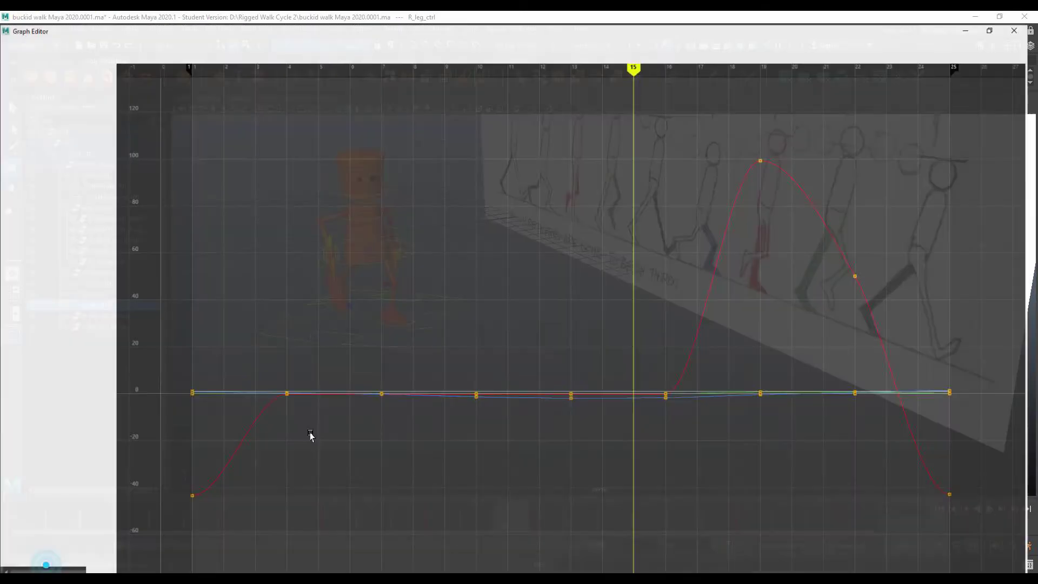
key("f")
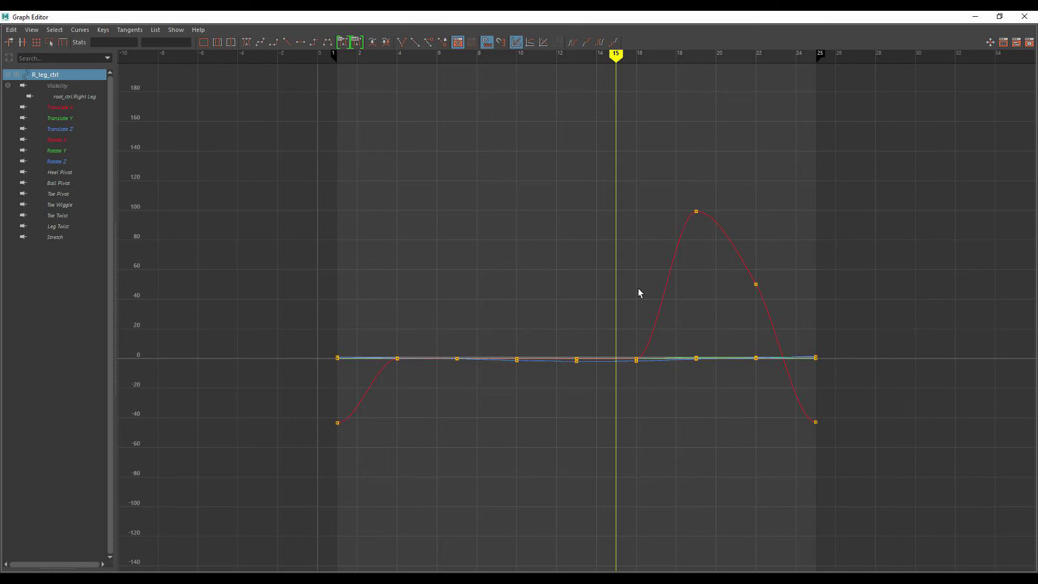
Step: Examine R_leg_ctrl's translate and rotate curves channel by channel, including Translate Z together with Rotate X
left_click(58, 107)
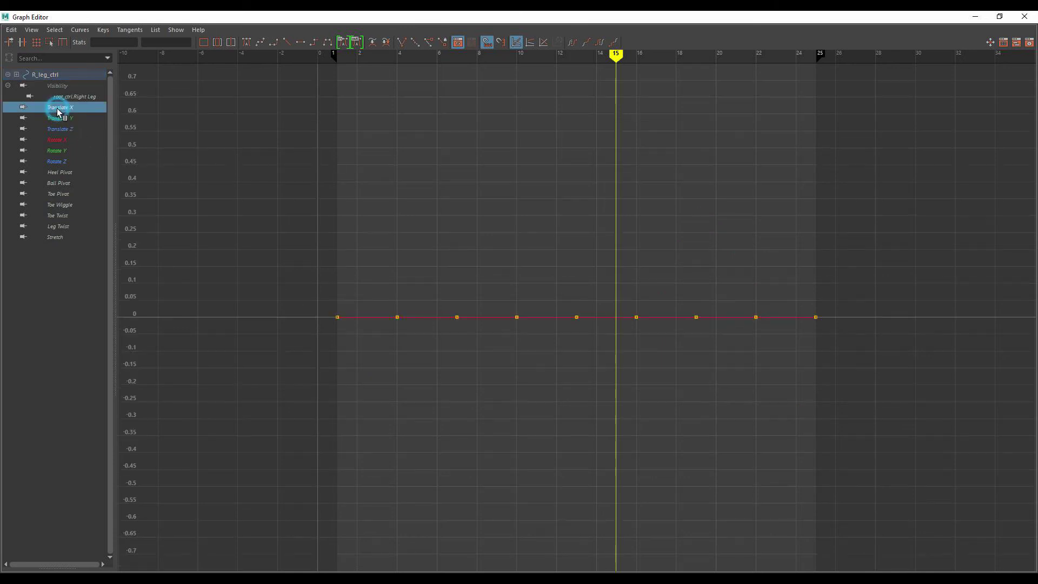
left_click(59, 122)
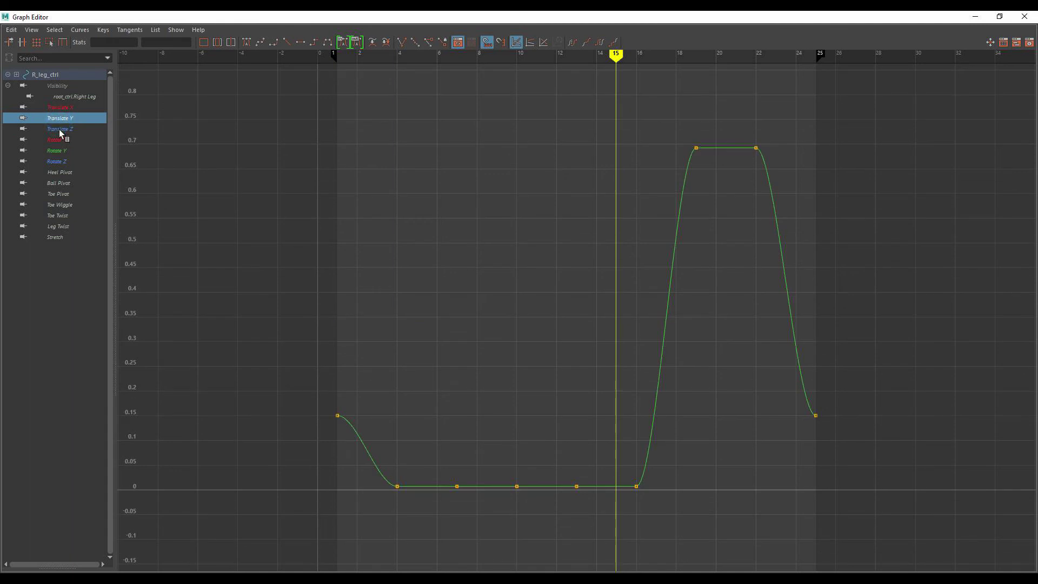
left_click(60, 128)
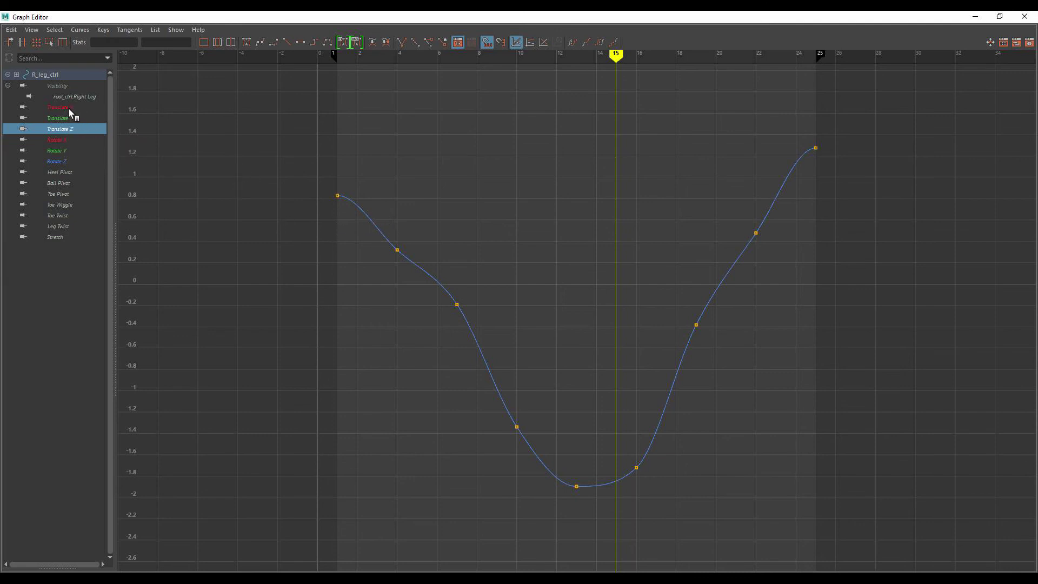
left_click(58, 140)
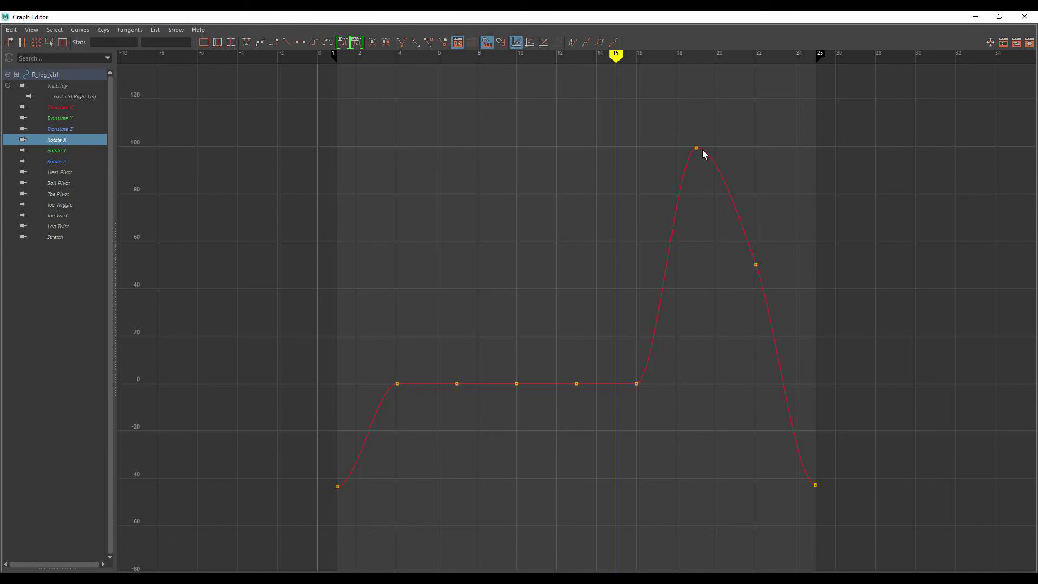
left_click(66, 129, "shift")
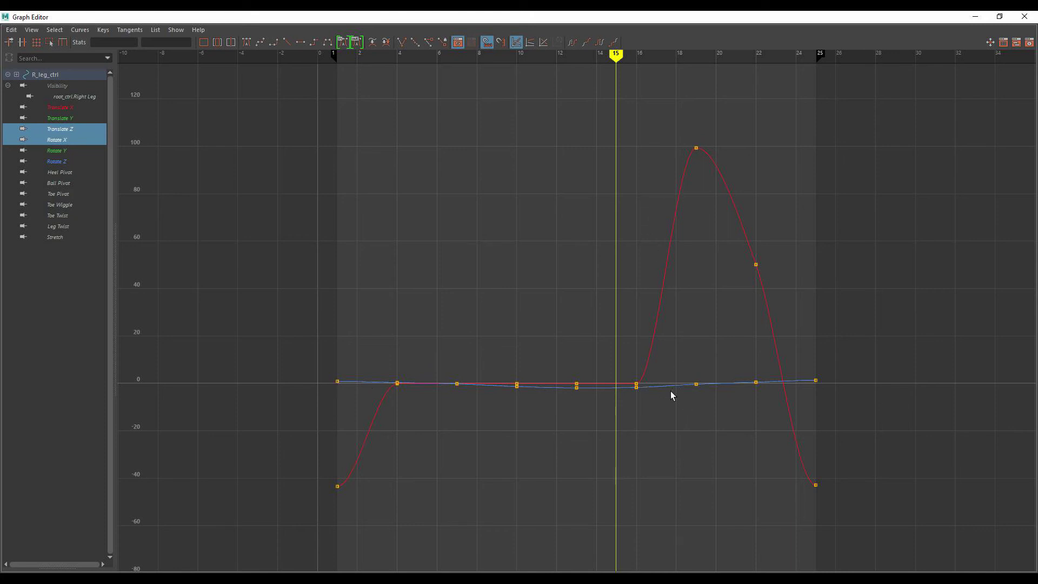
left_click(63, 140)
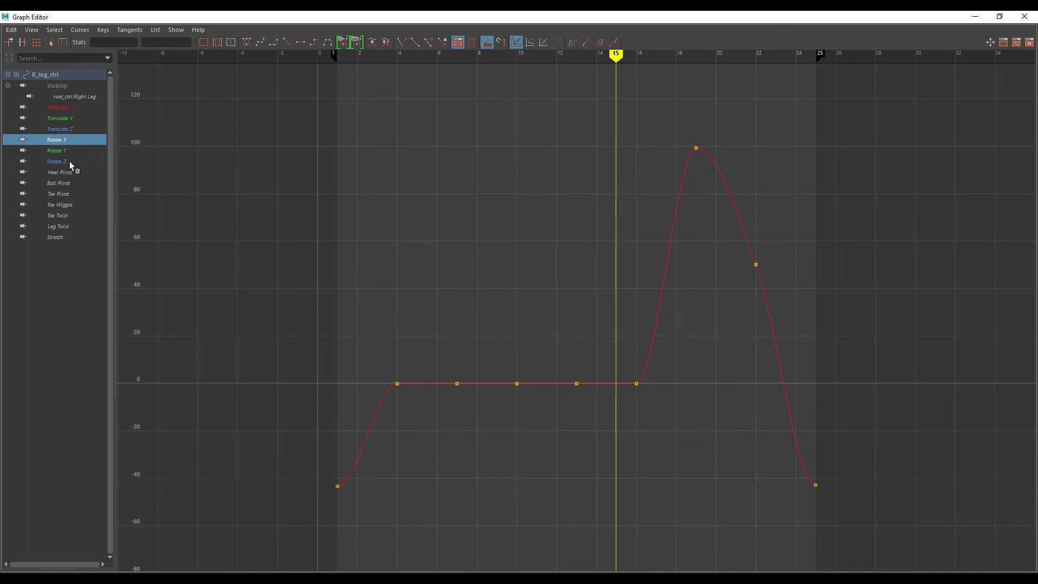
left_click(61, 161)
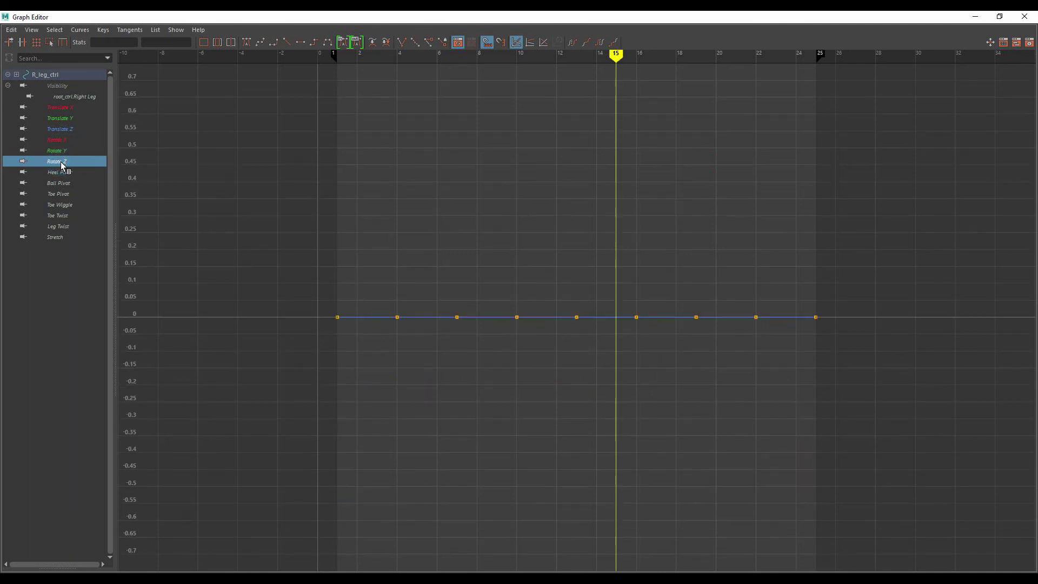
Step: On R_leg_ctrl's Translate Z curve, lower the frame 22 key, move the frame 19 key to frame 20 at -0.595, and set frame 25 to 0.834
left_click(60, 129)
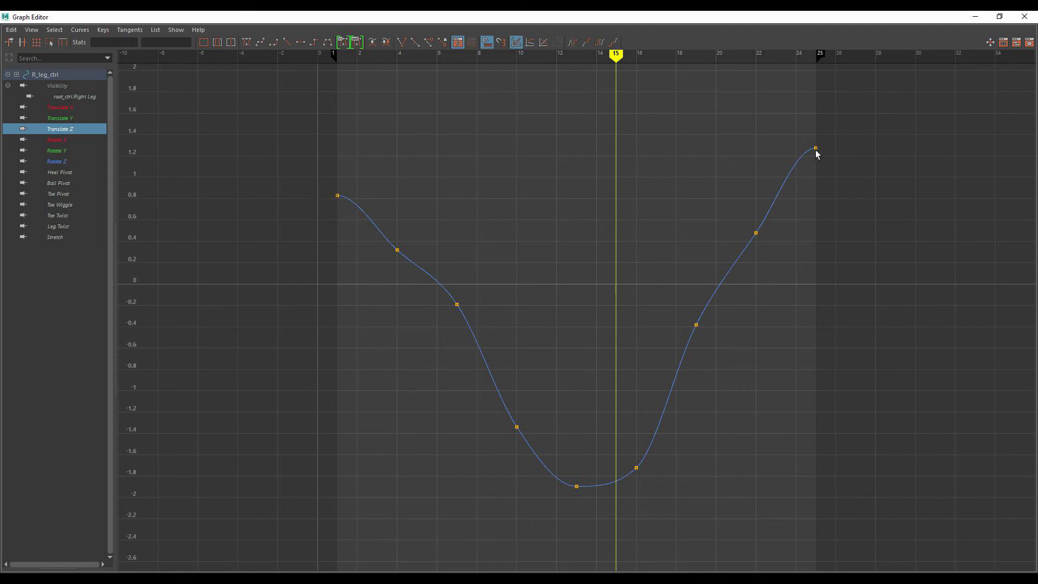
left_click_drag(838, 273, 732, 146)
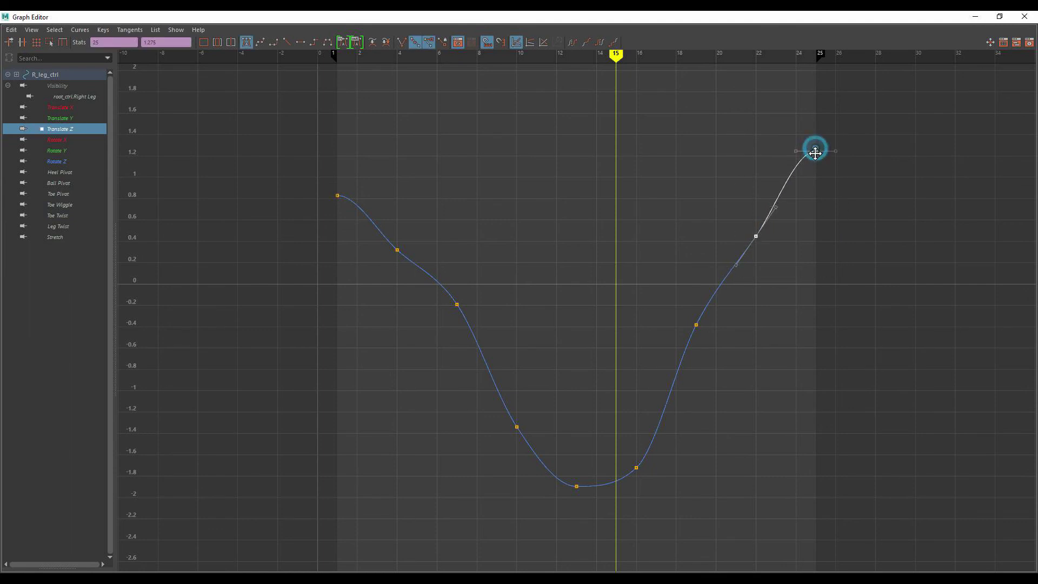
left_click_drag(815, 148, 815, 203)
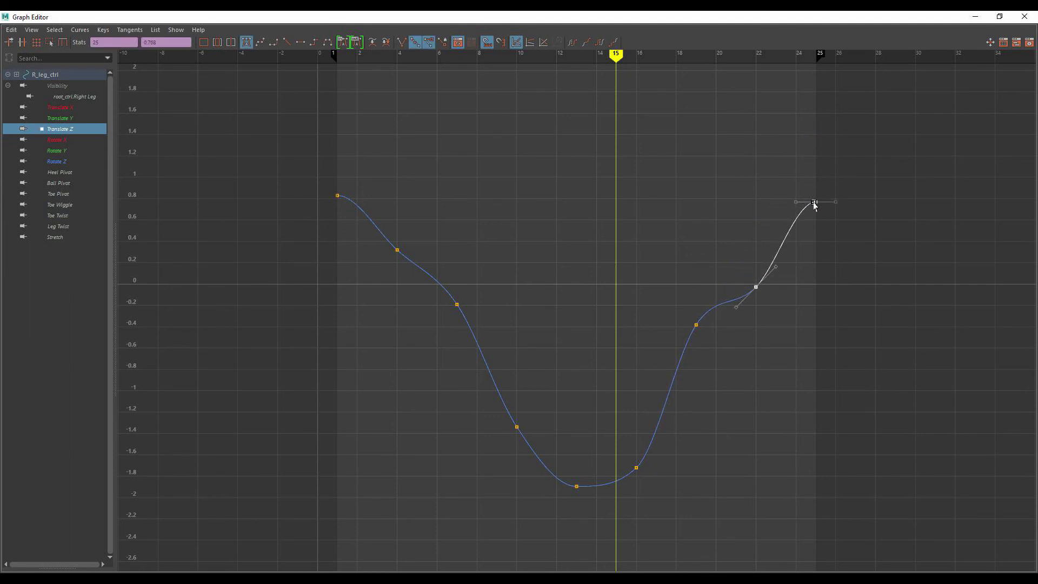
left_click_drag(697, 328, 704, 354)
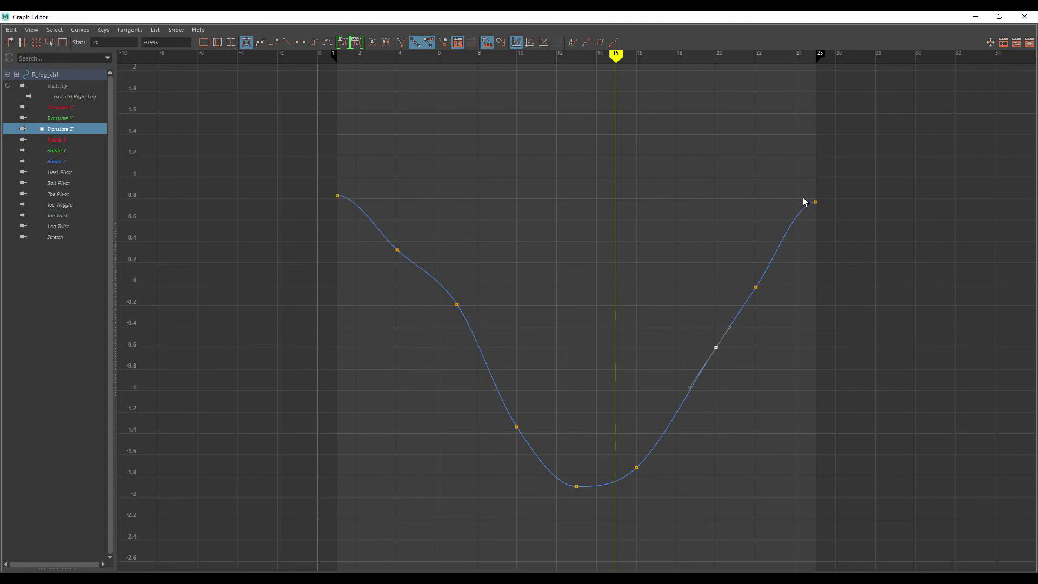
left_click_drag(815, 201, 815, 195)
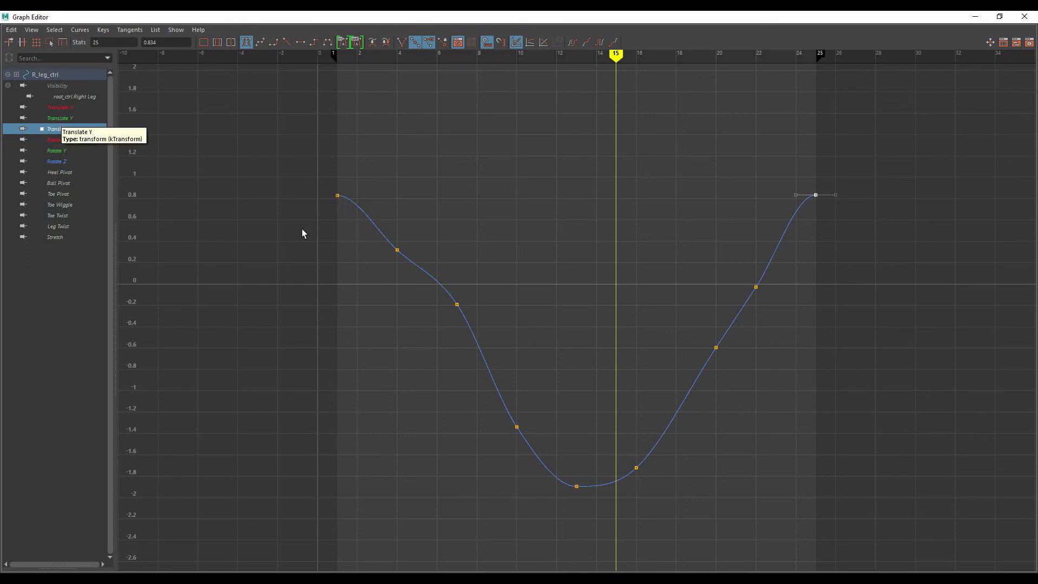
Step: Check R_leg_ctrl's Translate Y, Translate X, Rotate X and Rotate Y curves for matching start and end keys
left_click(57, 119)
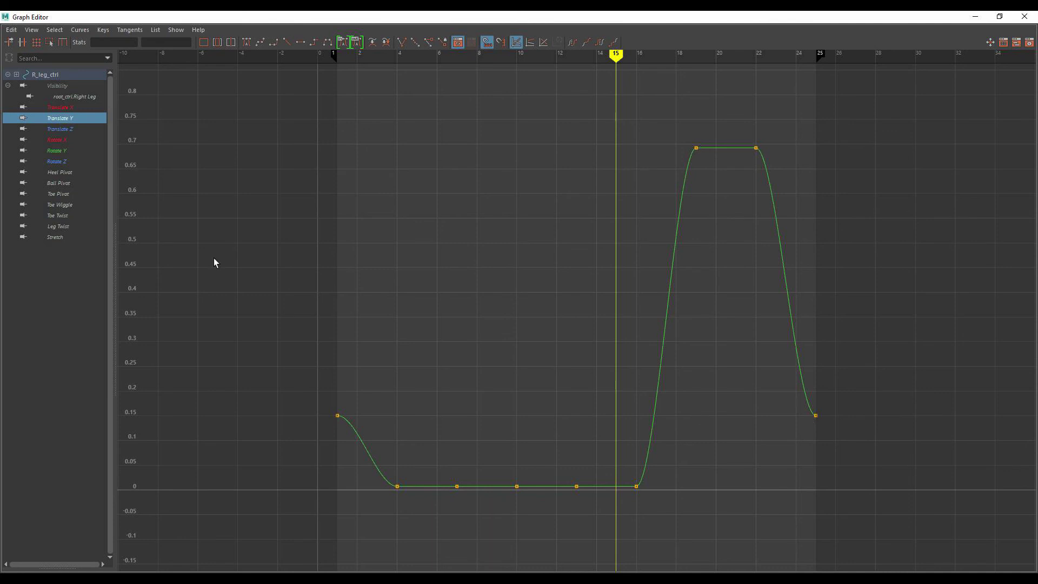
left_click(66, 108)
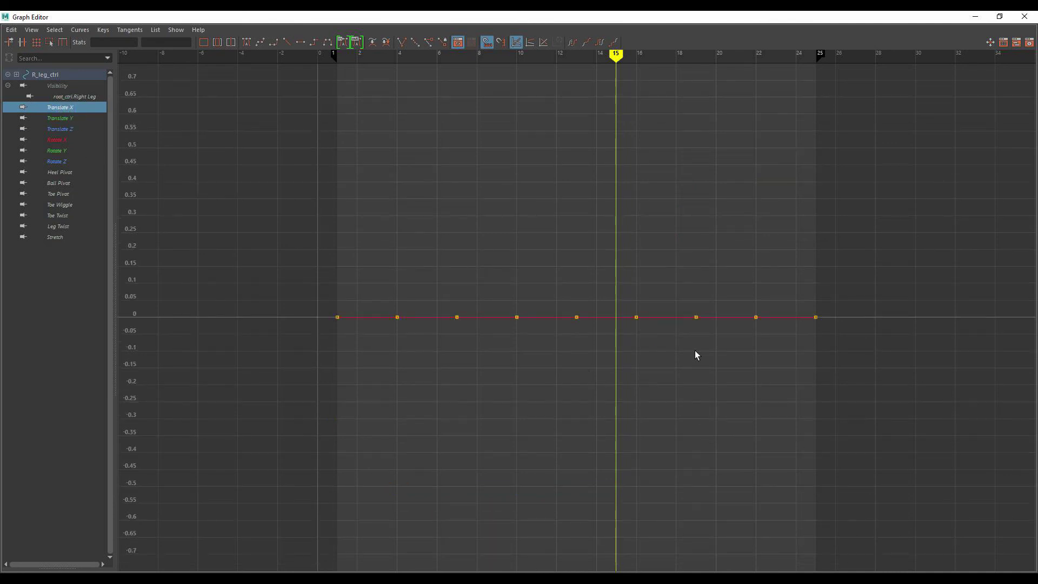
left_click(58, 140)
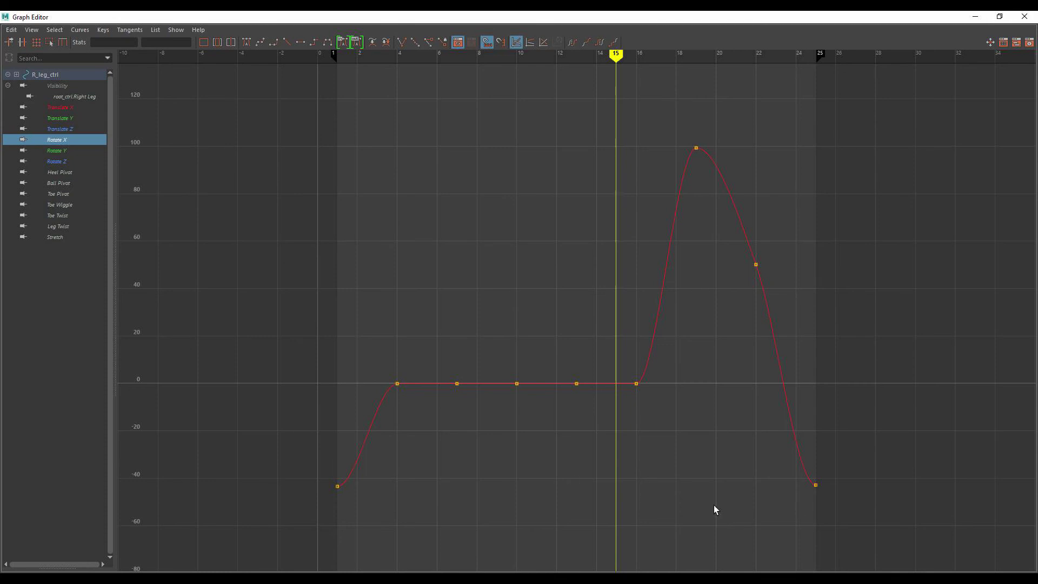
left_click(55, 151)
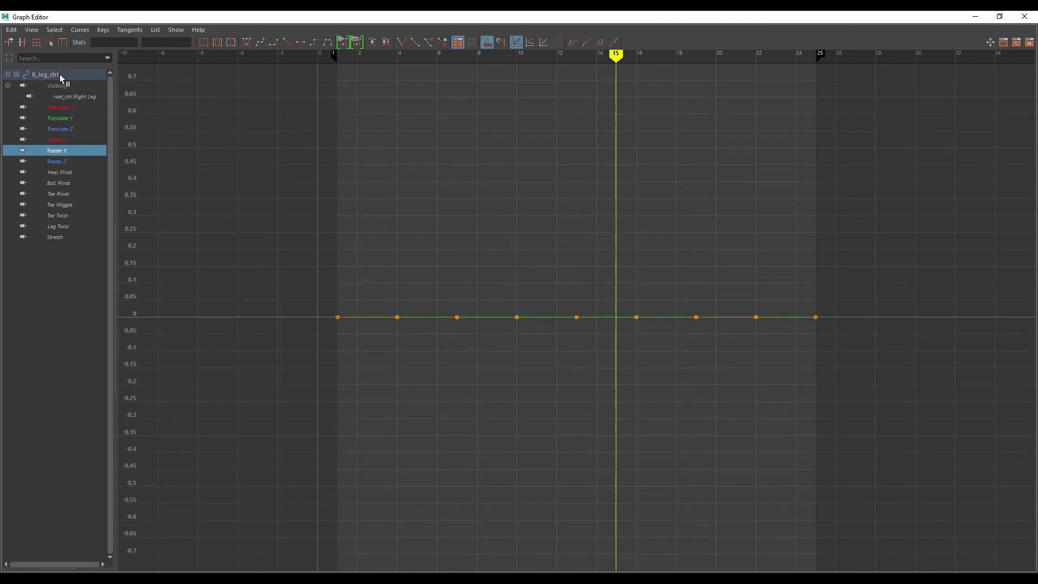
Step: Select L_leg_ctrl, show its animation curves in the Graph Editor and inspect Translate X, Y and Z separately
left_click(975, 17)
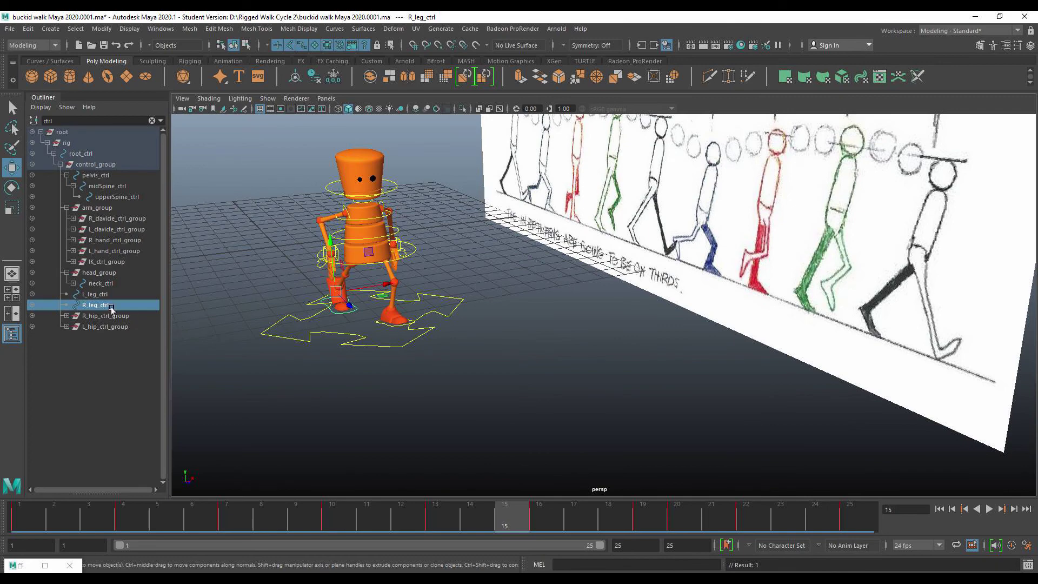
left_click(94, 296)
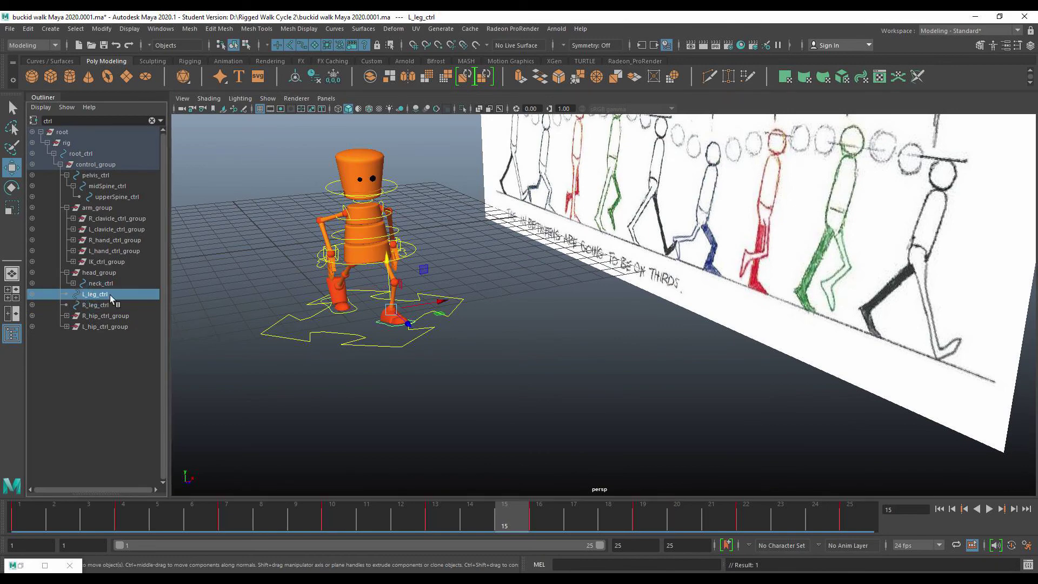
left_click(46, 565)
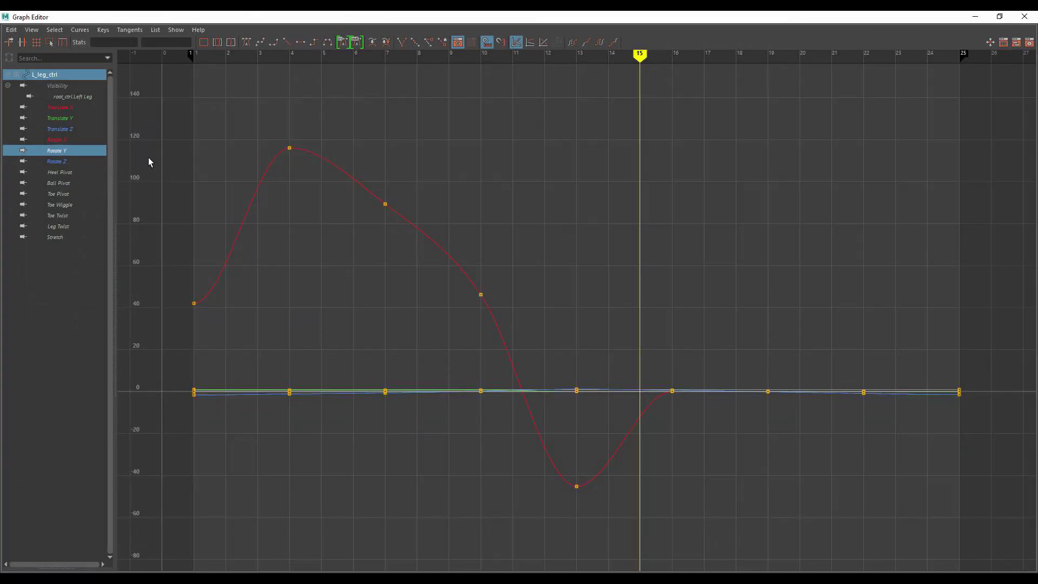
left_click(58, 106)
key("f")
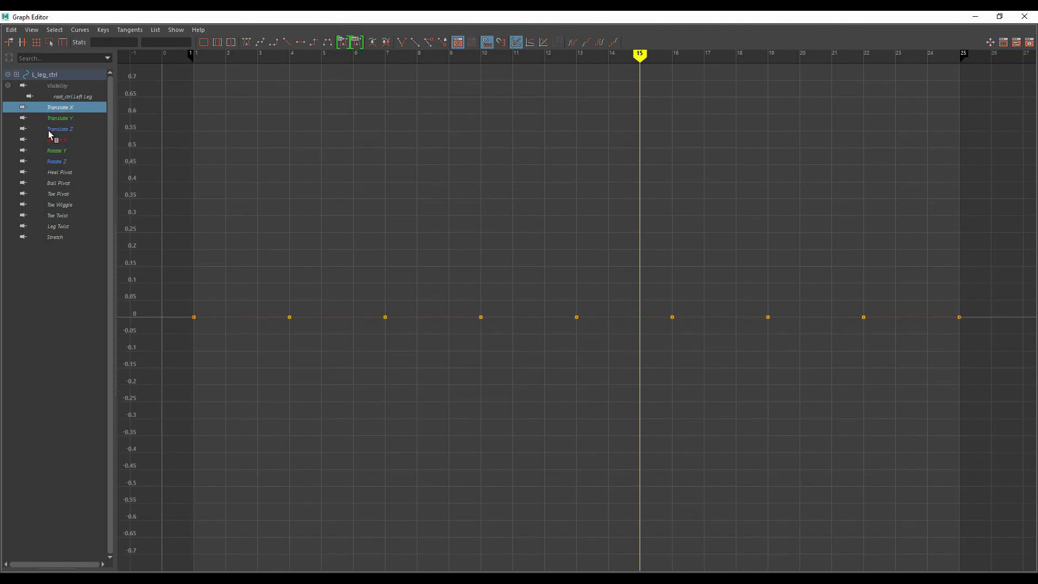
left_click(57, 119)
key("f")
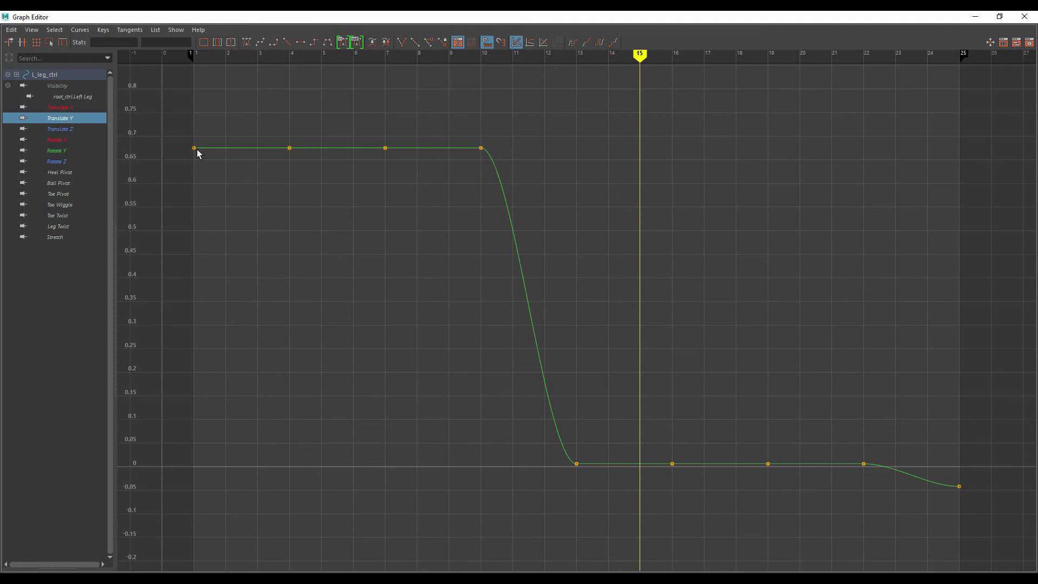
left_click(60, 129)
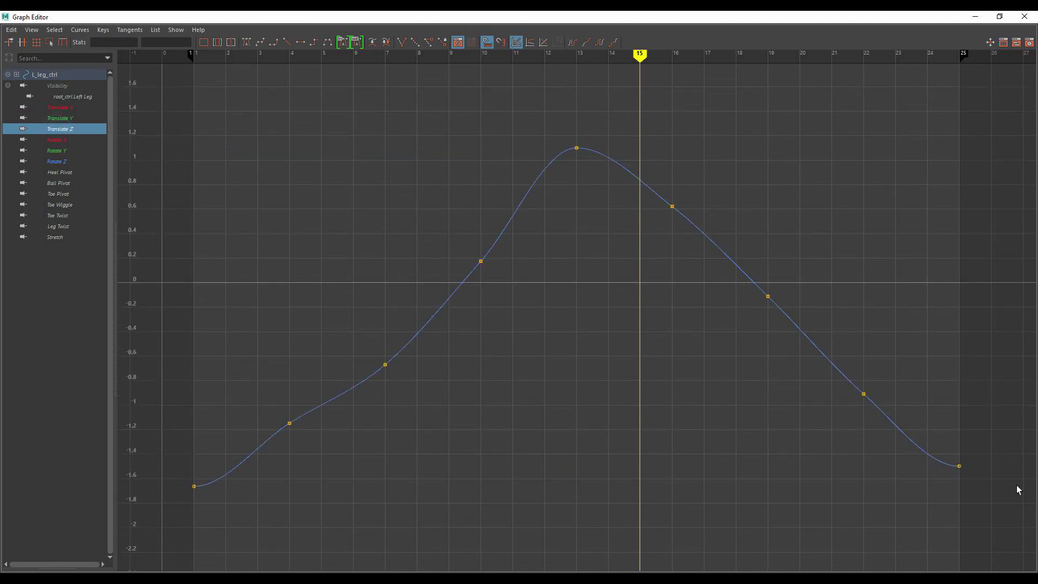
Step: Raise L_leg_ctrl's Rotate X key at frame 25 to about 42.2, and check its Rotate Y and Rotate Z curves
left_click(55, 141)
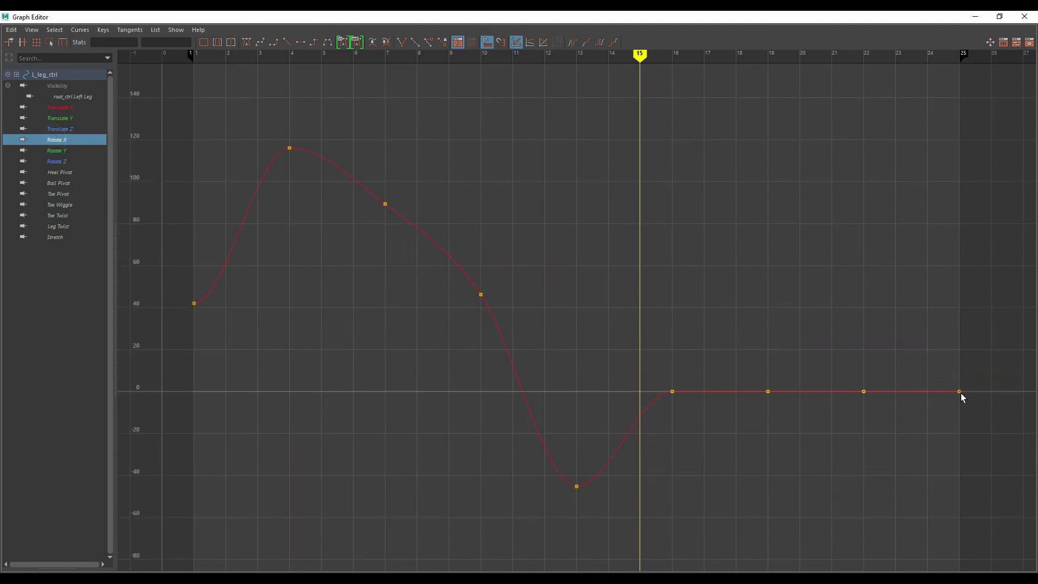
left_click_drag(960, 392, 958, 303)
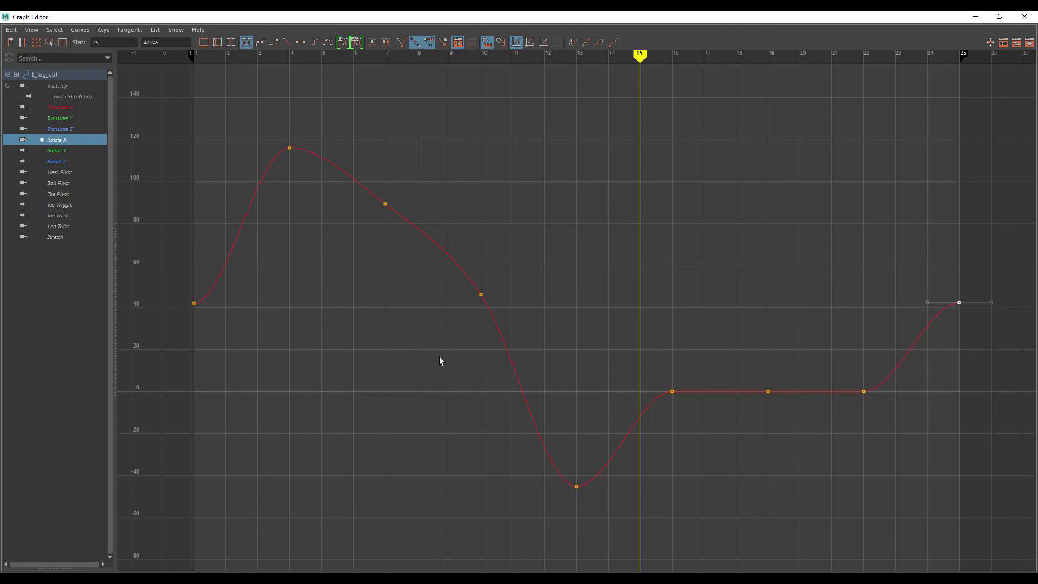
left_click(59, 155)
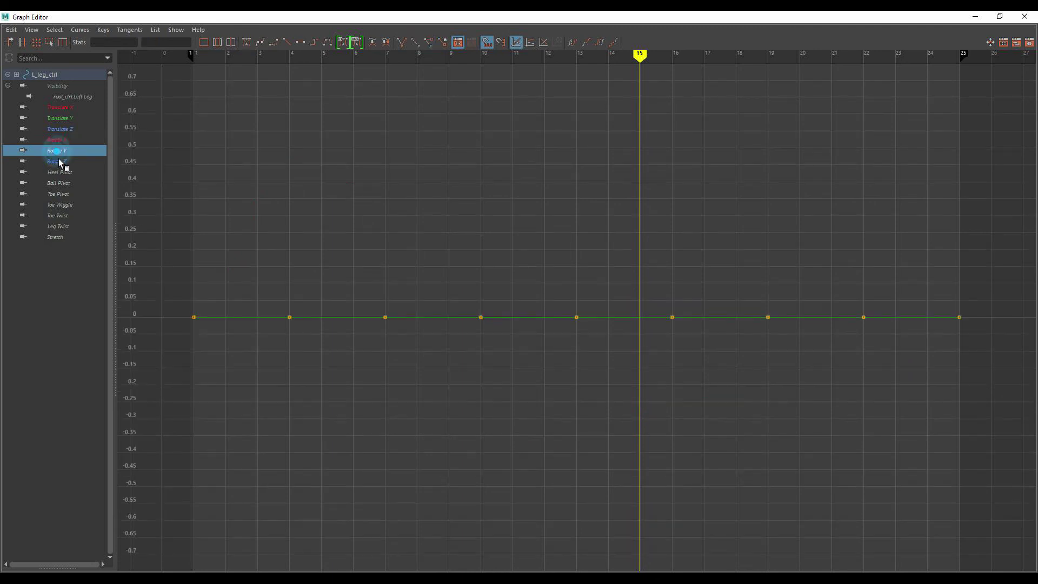
left_click(57, 162)
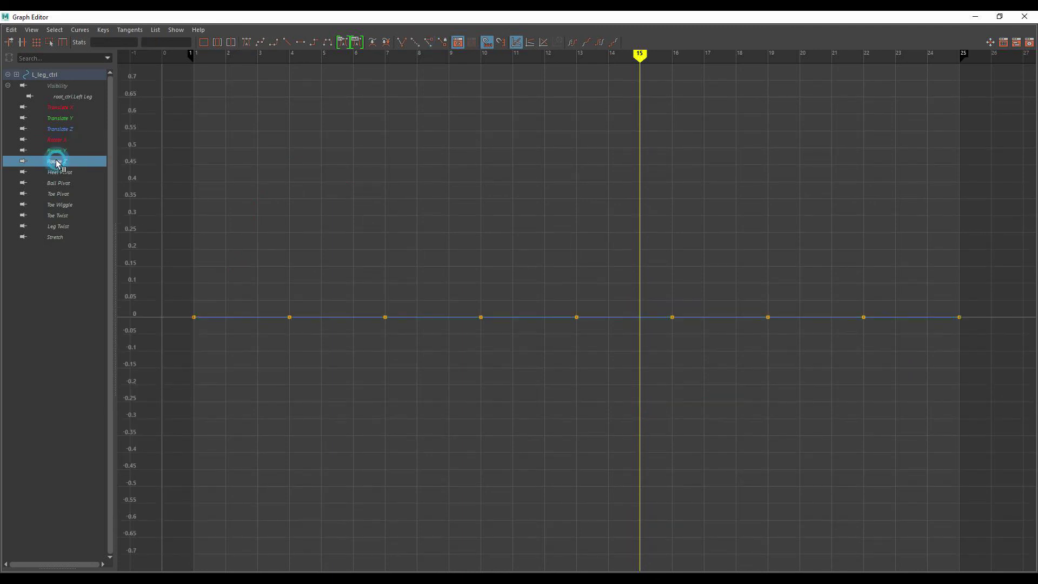
Step: Raise L_leg_ctrl's Translate Y key at frame 25 to about 0.006, level with the preceding keys, and minimize the Graph Editor
left_click(52, 108)
left_click(56, 116)
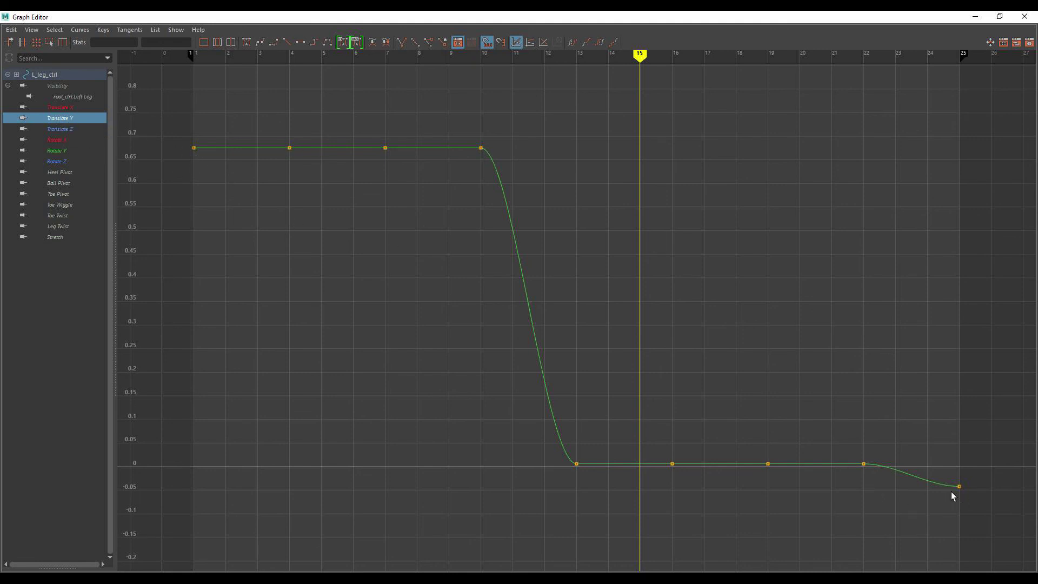
left_click_drag(958, 485, 958, 463)
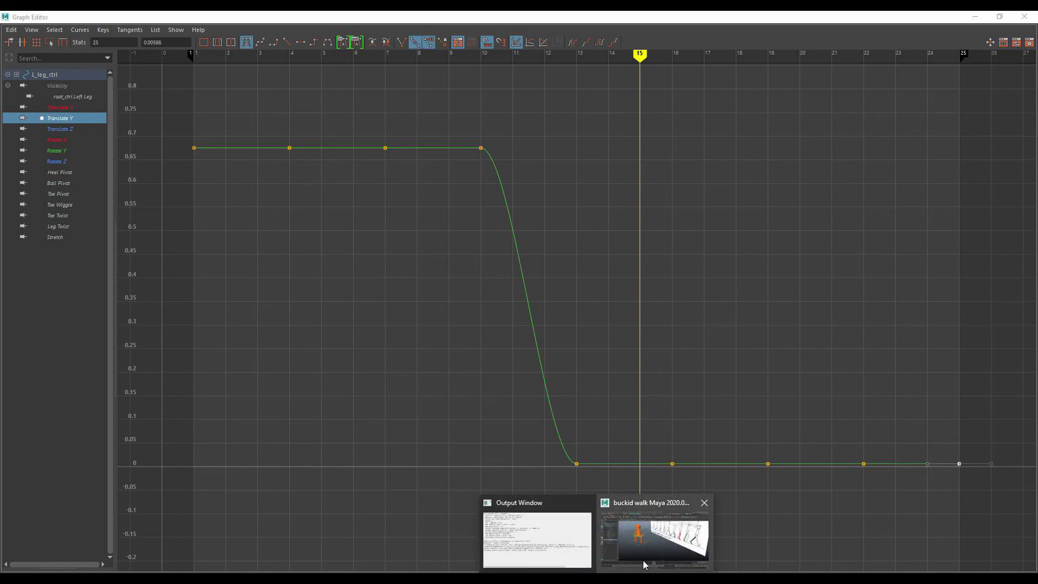
left_click(658, 552)
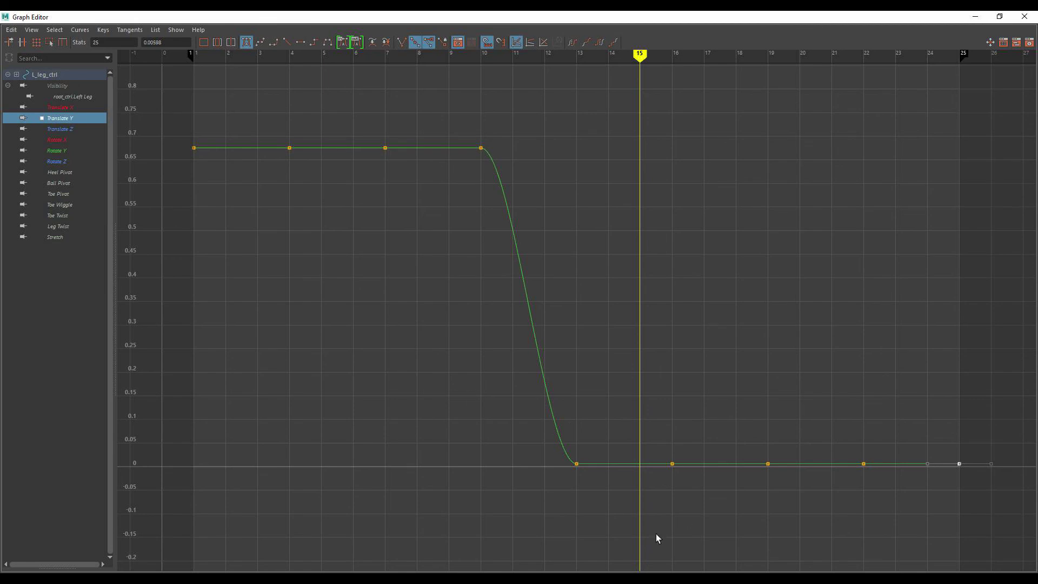
left_click(975, 17)
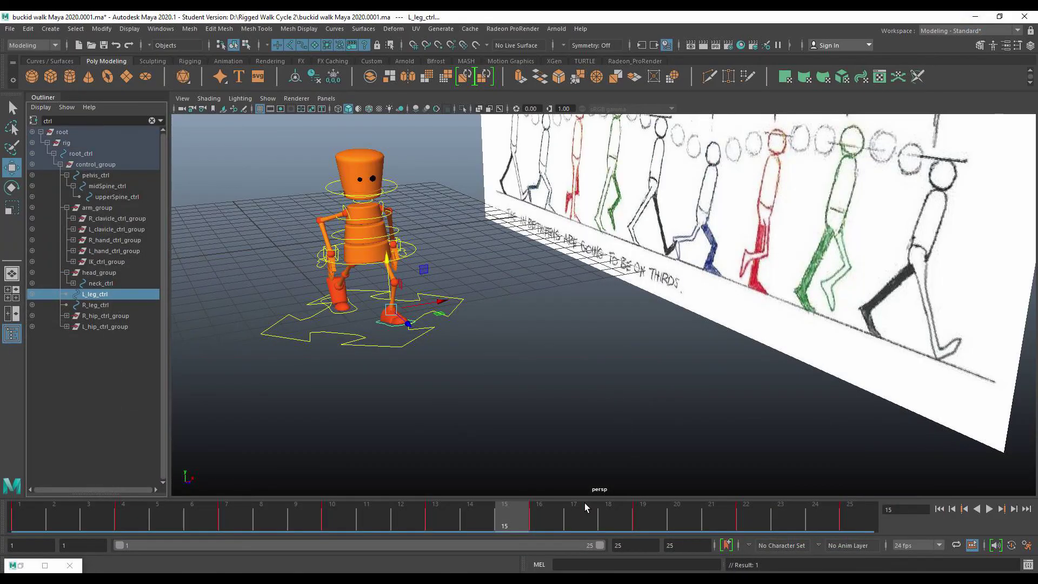
Step: Play and scrub the walk in the perspective view to review the leg motion, returning to frame 1
key("alt+v")
left_click_drag(816, 519, 572, 502)
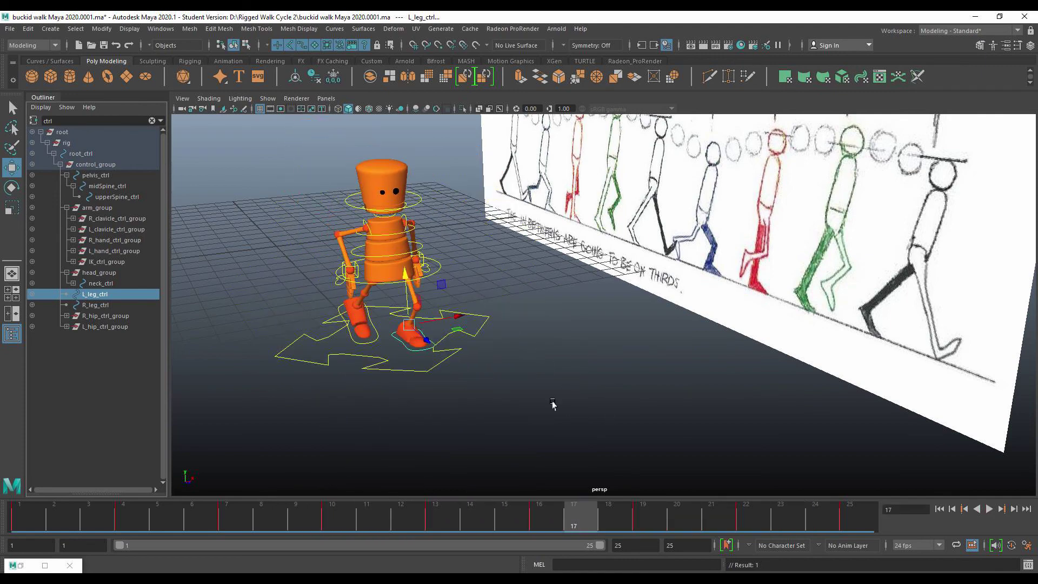
scroll(486, 293, "up", 3)
scroll(486, 293, "down", 2)
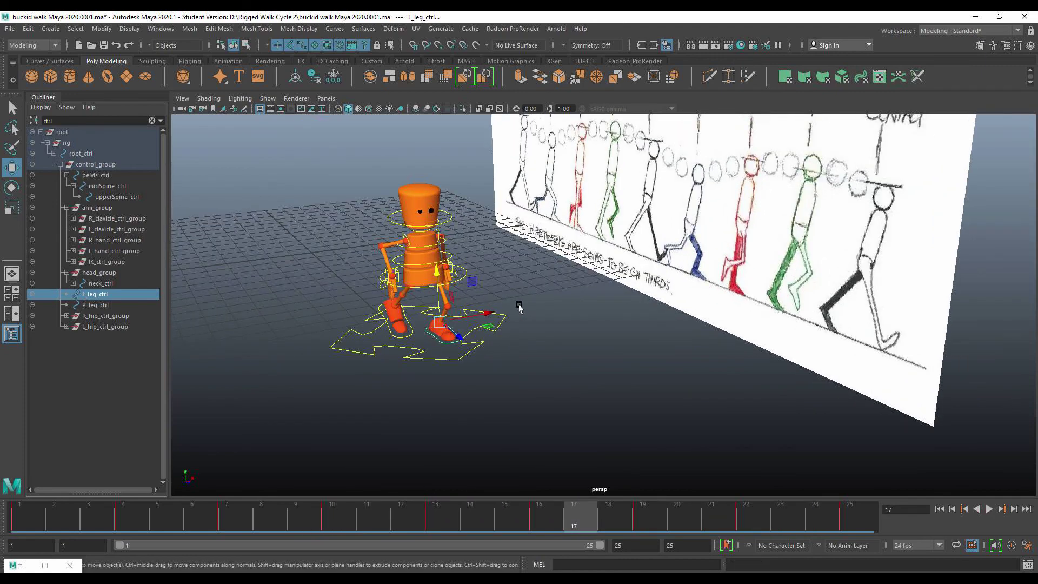
left_click_drag(556, 517, 610, 514)
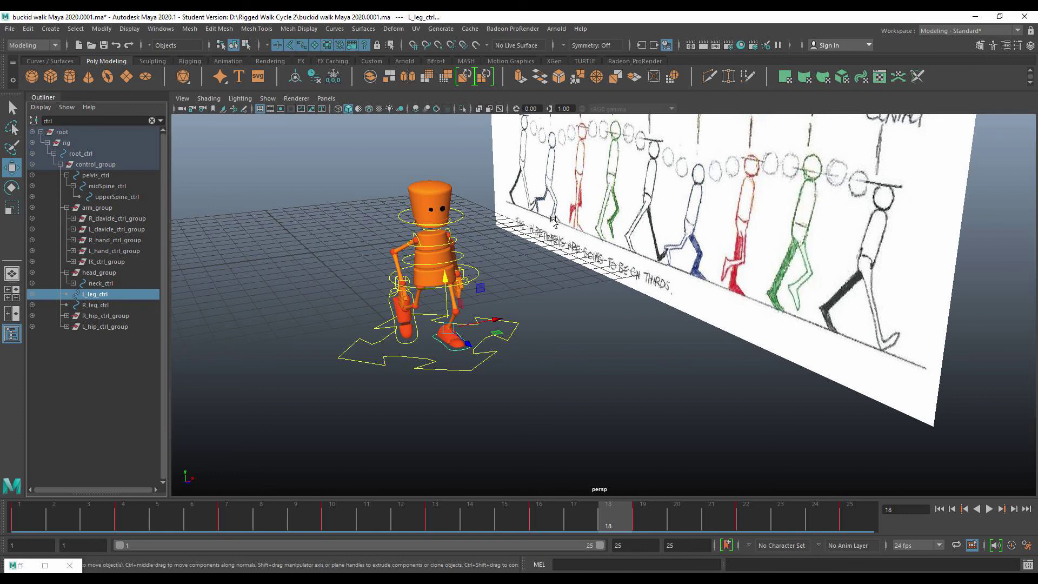
left_click_drag(613, 521, 20, 511)
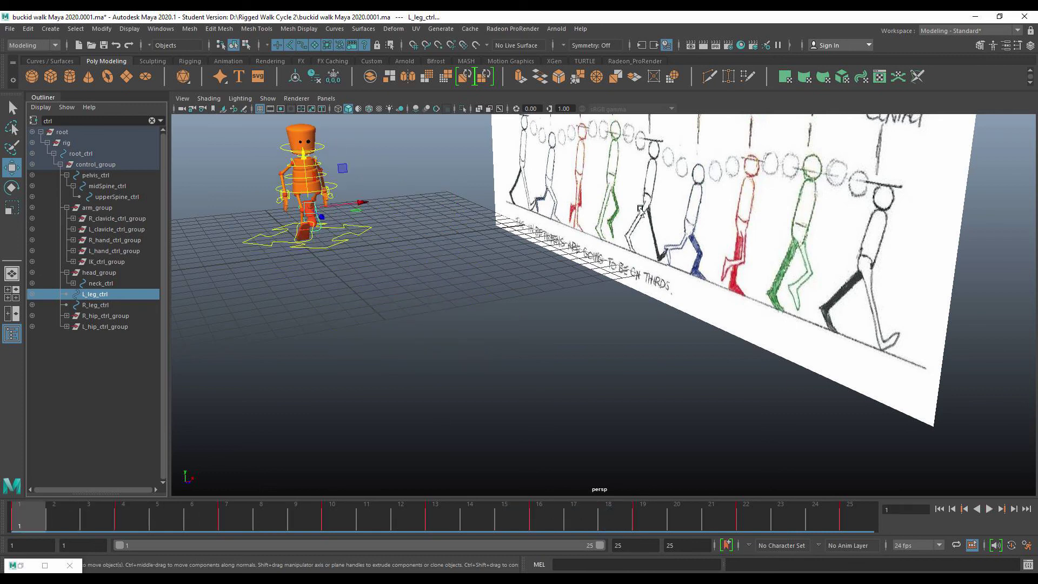
Step: Lower root_ctrl's Translate Z key at frame 25 to 0 in the Graph Editor, and minimize the editor
left_click(78, 152)
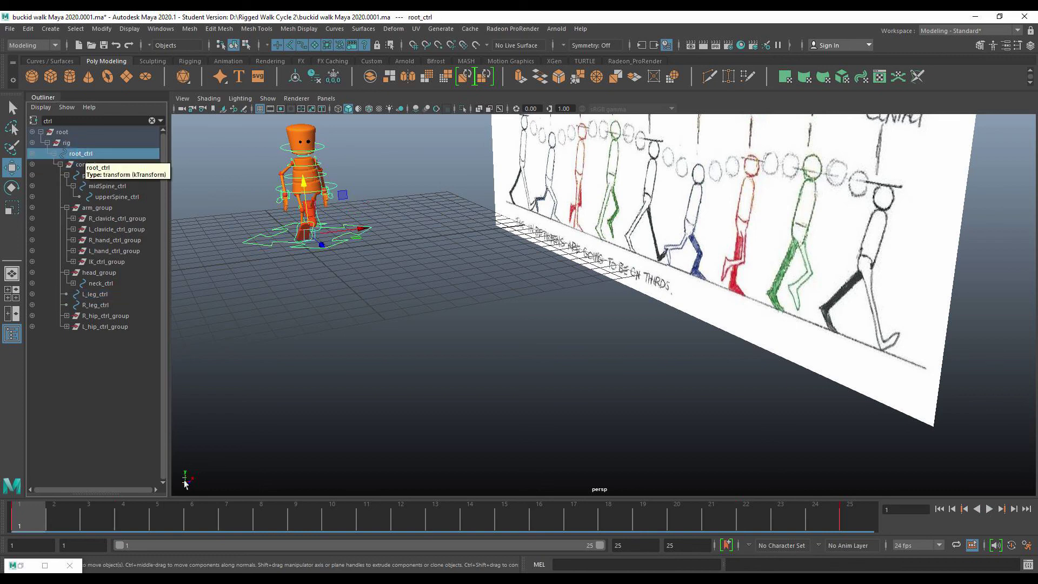
left_click(45, 564)
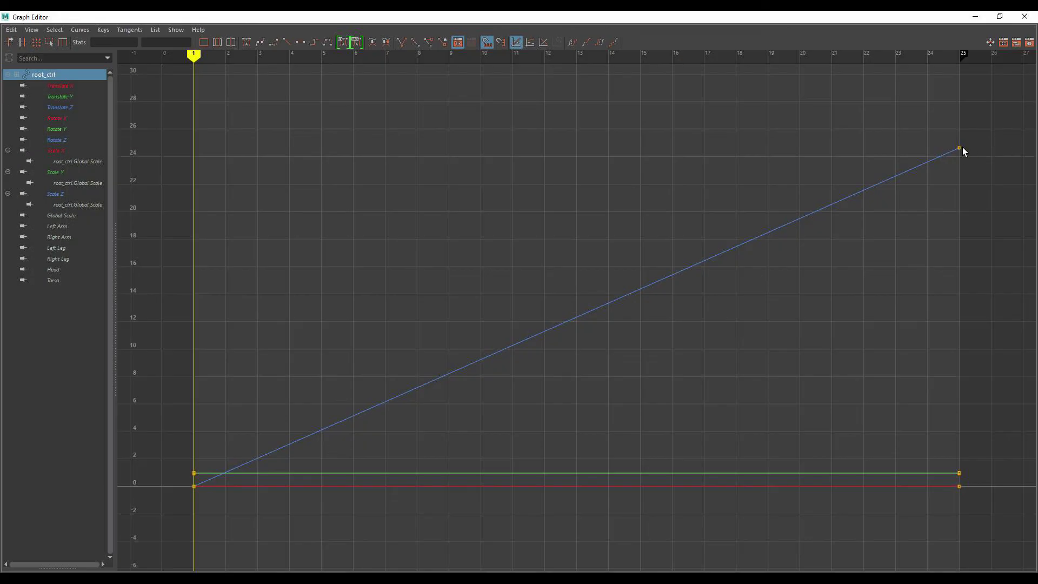
left_click_drag(959, 148, 953, 487)
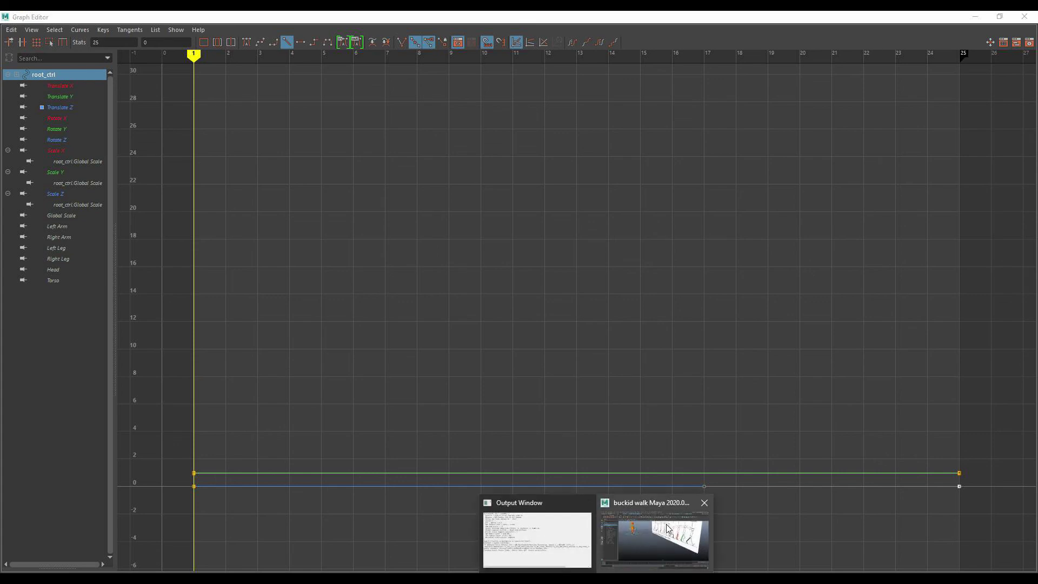
left_click(650, 533)
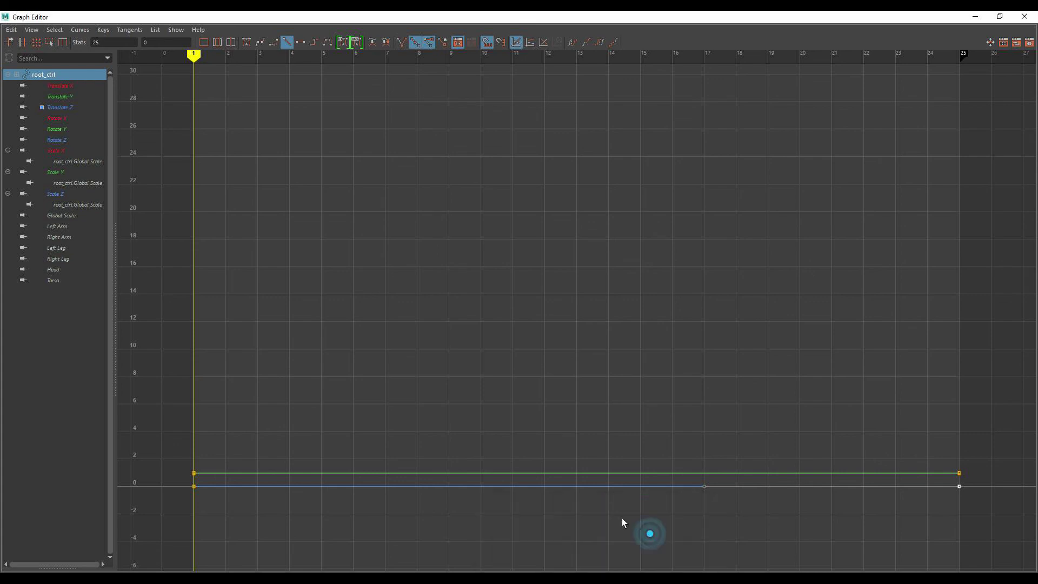
left_click(976, 16)
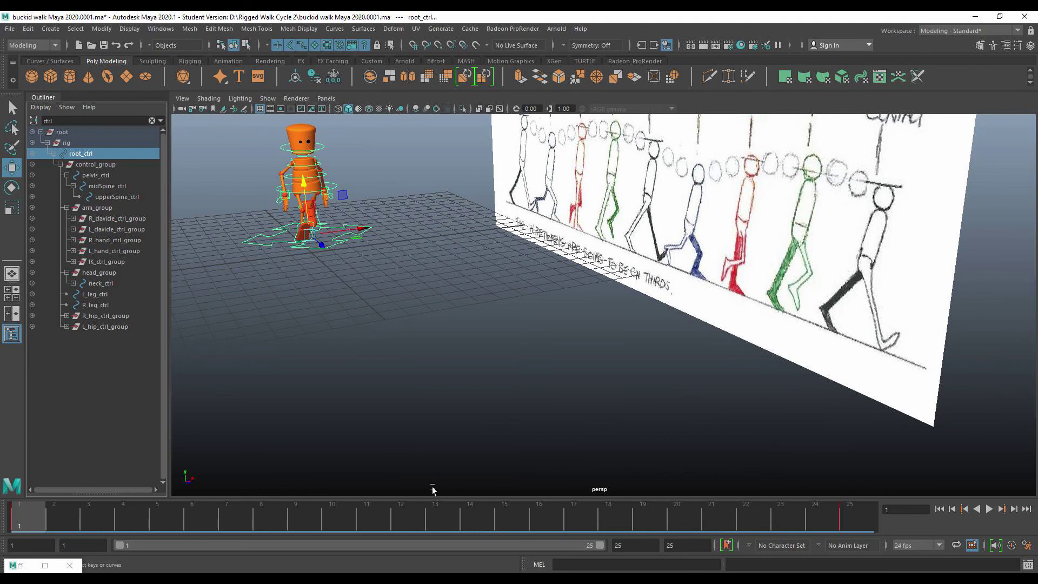
Step: Play the walk cycle in the perspective view and examine the character's in-place motion up close
left_click(987, 509)
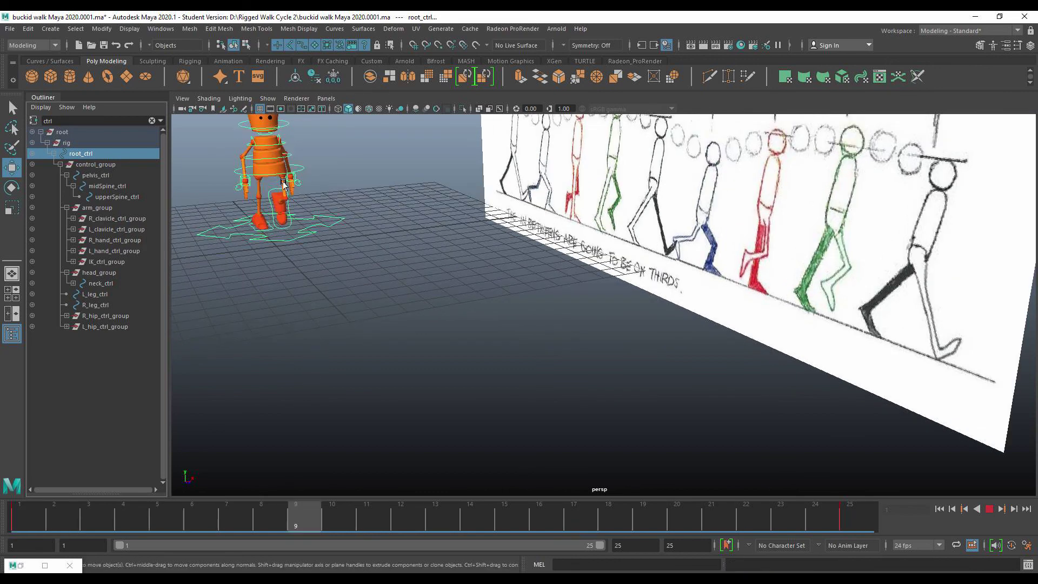
left_click(310, 221)
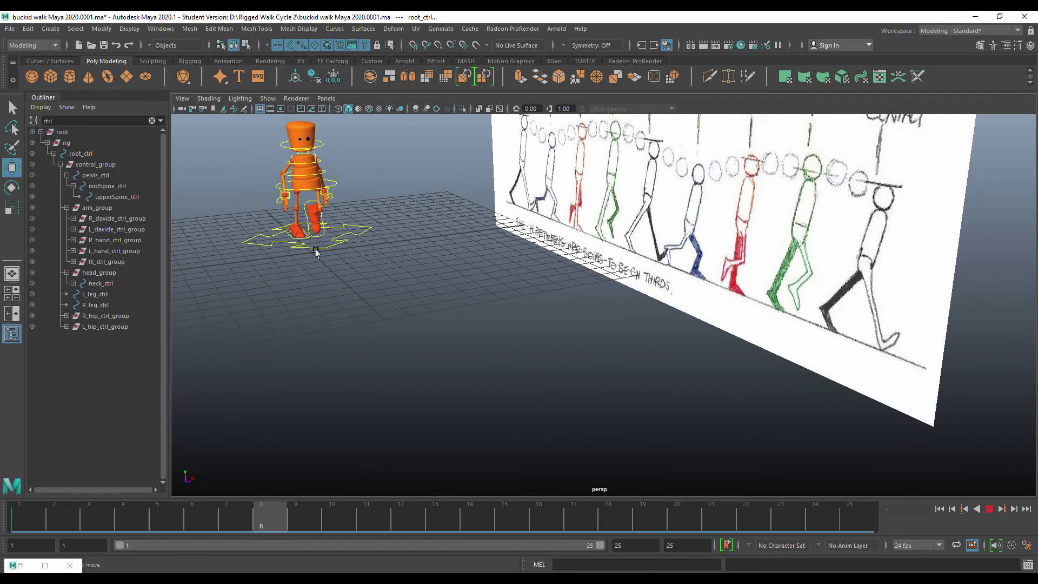
key("a")
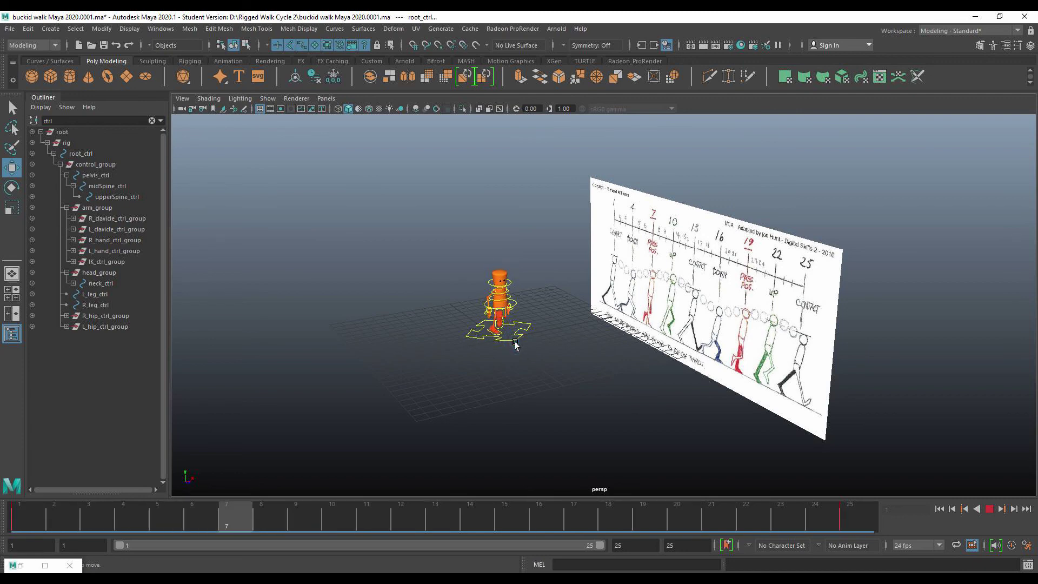
scroll(496, 337, "up", 2)
scroll(496, 337, "up", 4)
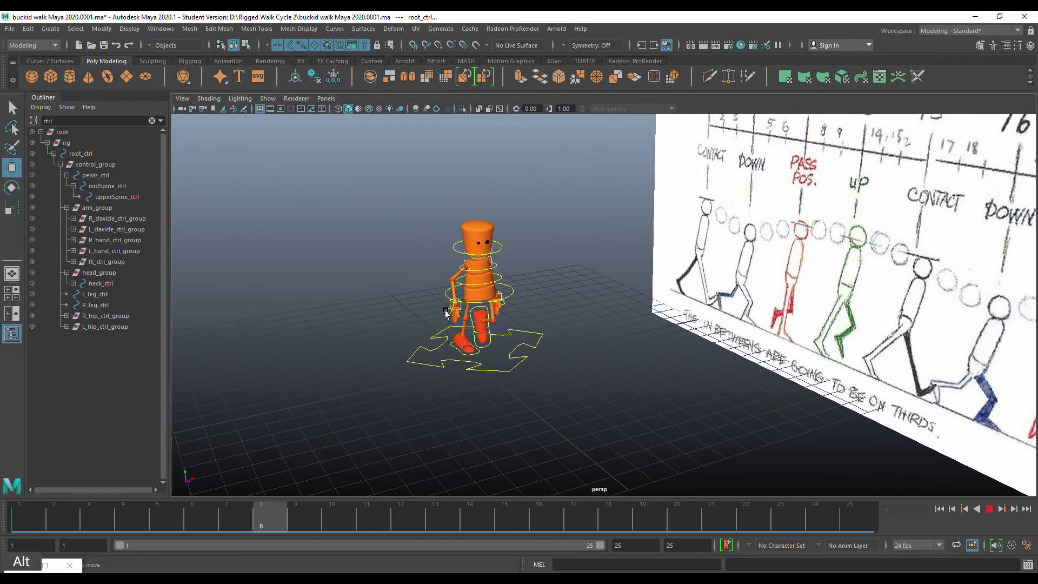
scroll(438, 316, "up", 4)
left_click_drag(437, 316, 347, 300, "alt")
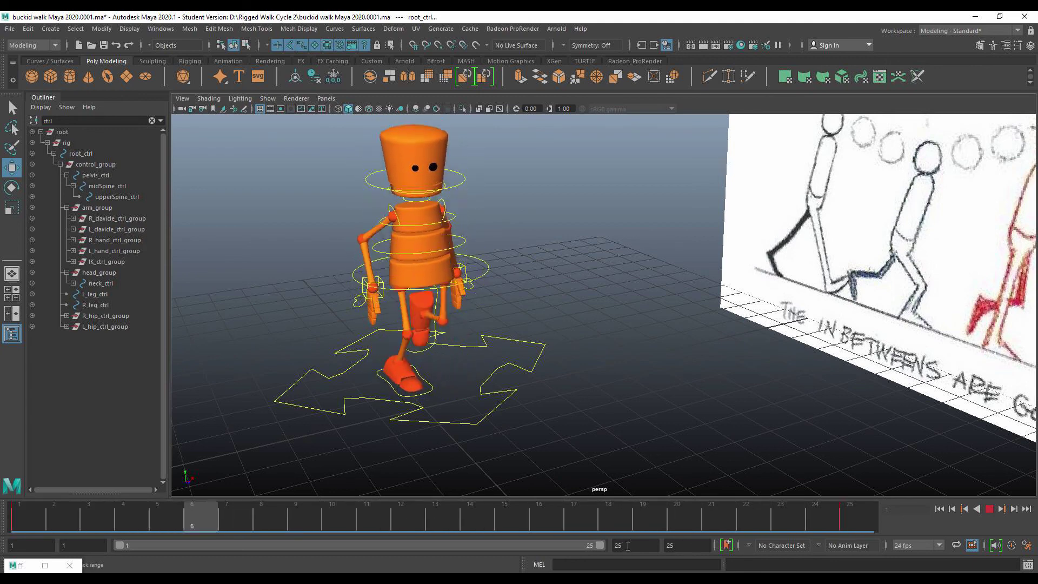
Step: Set the playback range to end at frame 24 and replay the looping walk
left_click(627, 545)
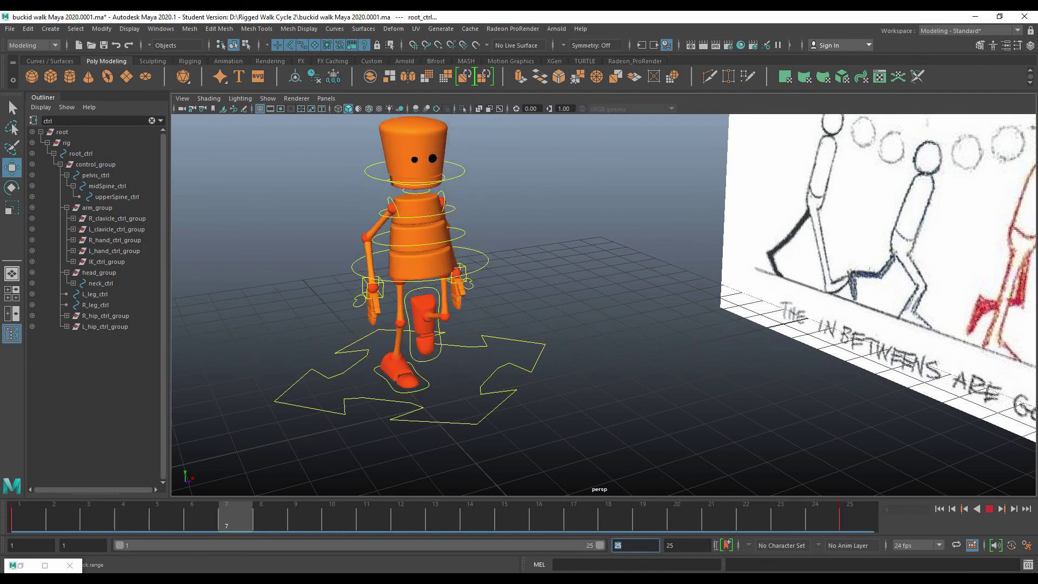
key("Escape")
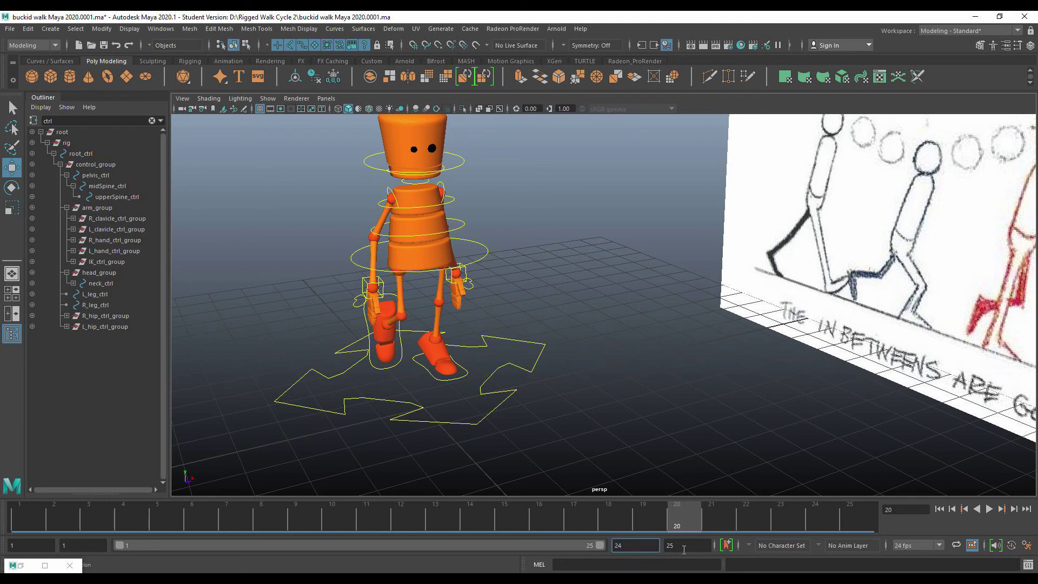
left_click(683, 548)
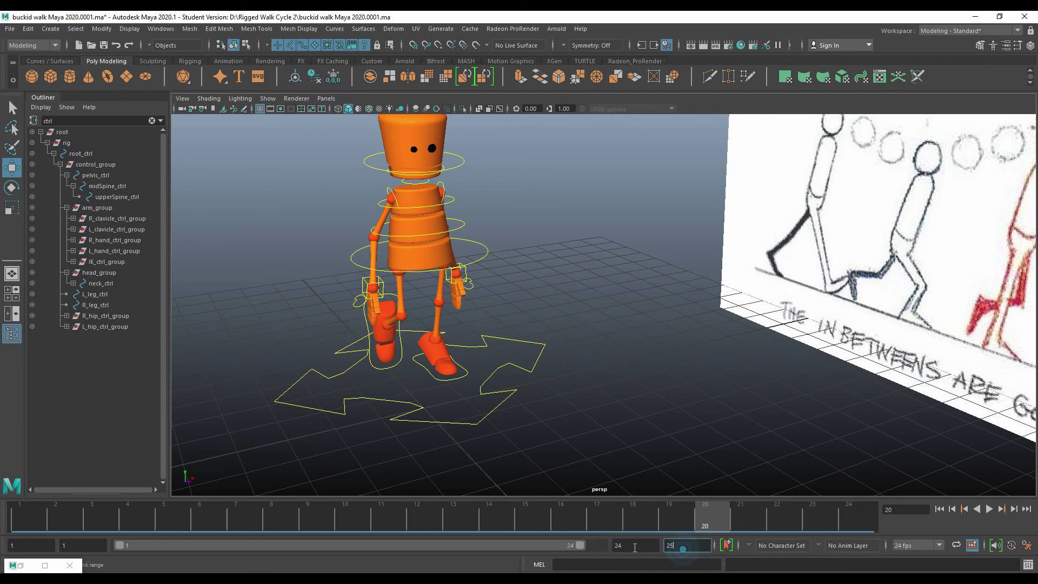
left_click(989, 509)
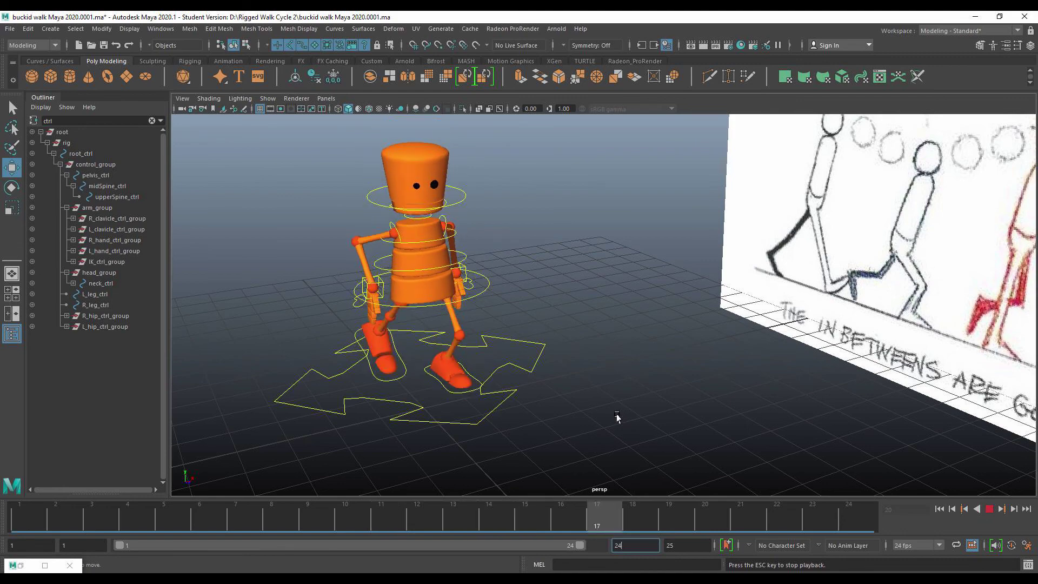